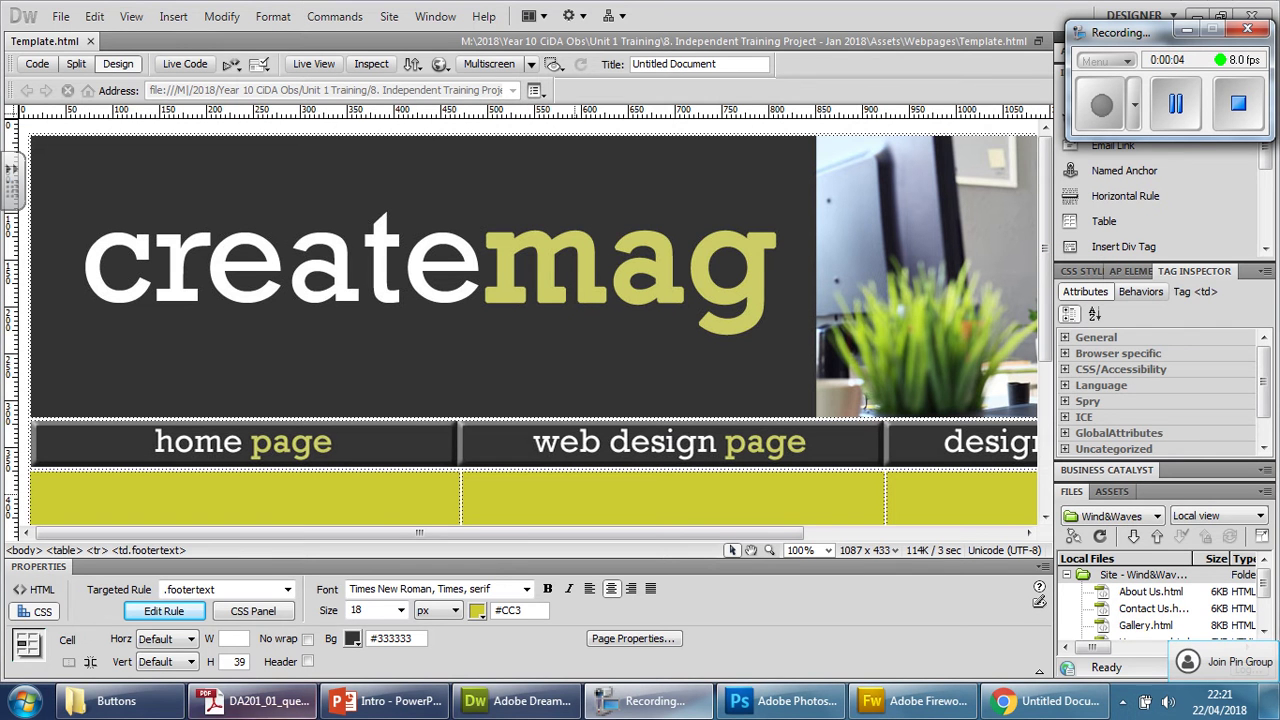
Set the first content cell below the home page button to Left horizontal and Top vertical alignment
mouse_move(388, 704)
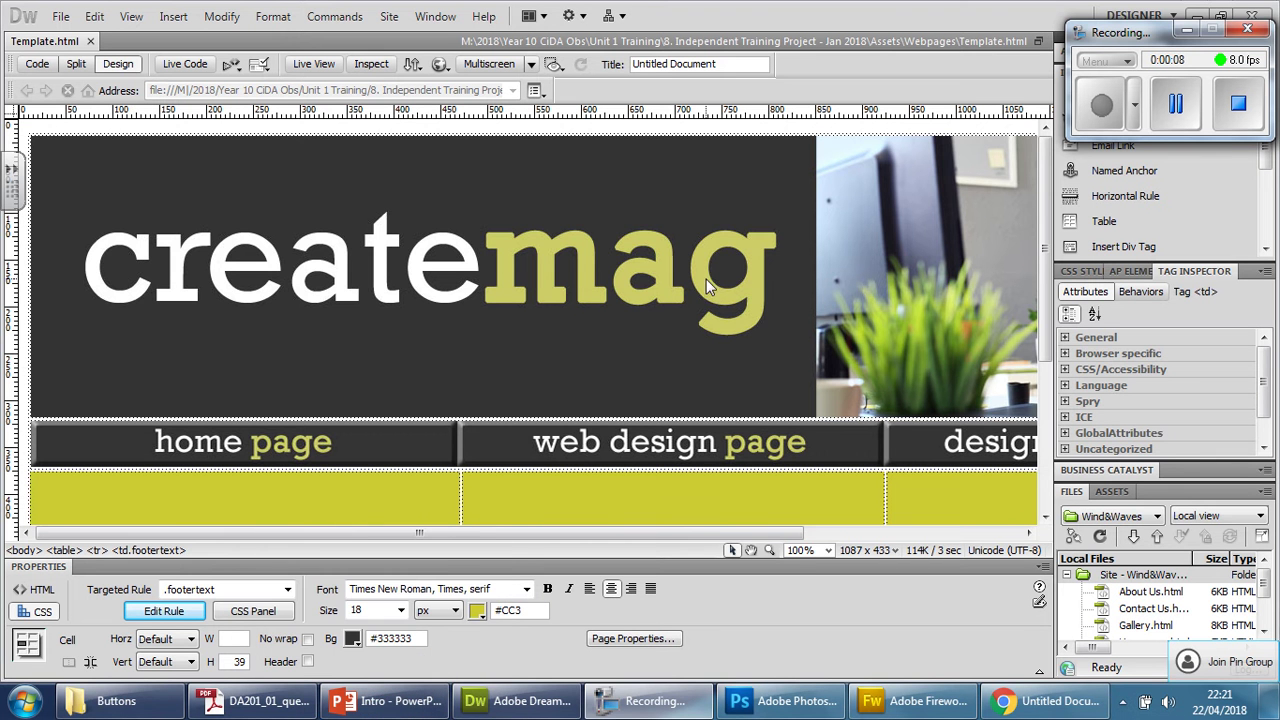
left_click_drag(1042, 350, 1046, 492)
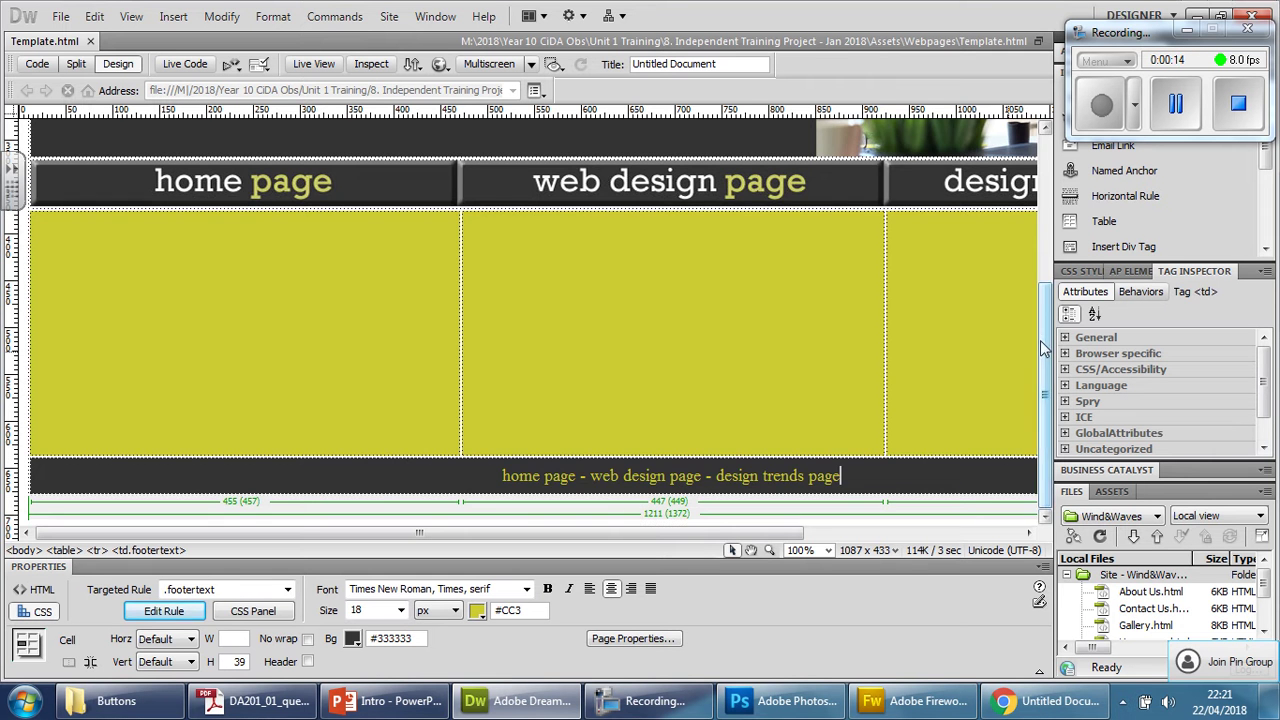
mouse_move(1043, 320)
left_mouse_down()
mouse_move(1043, 177)
mouse_move(1045, 320)
left_mouse_up()
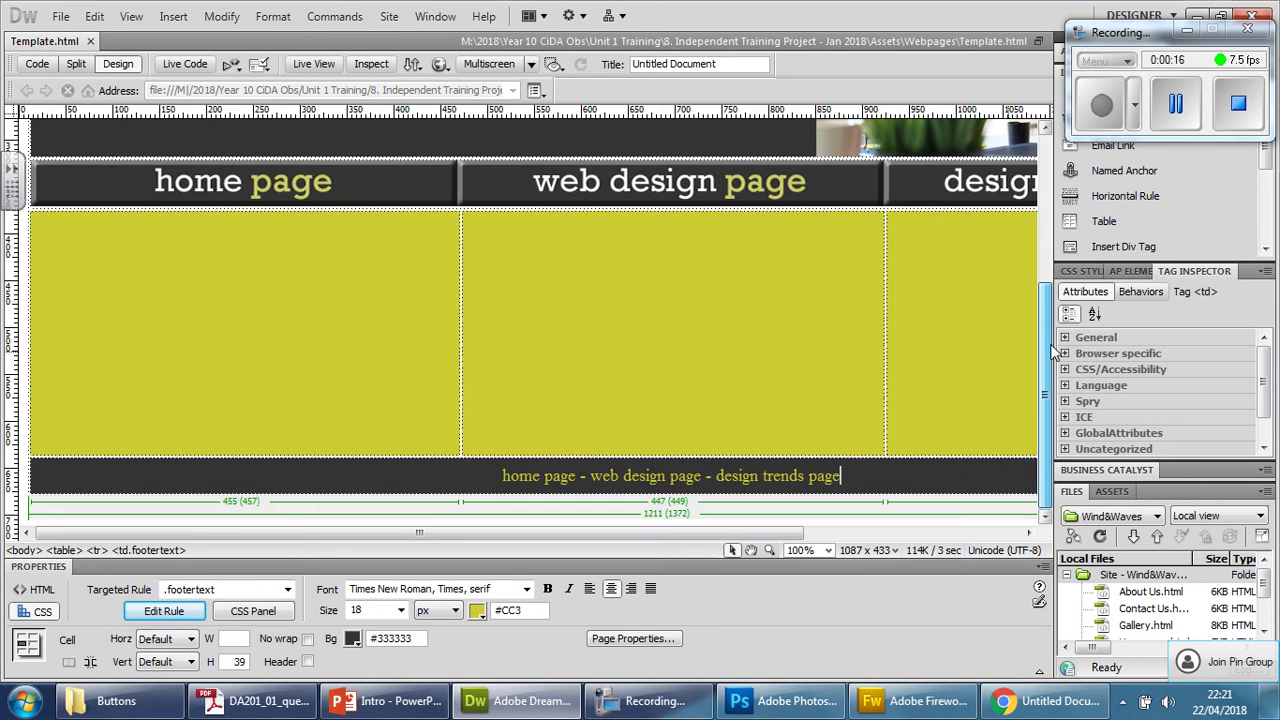
left_click(353, 300)
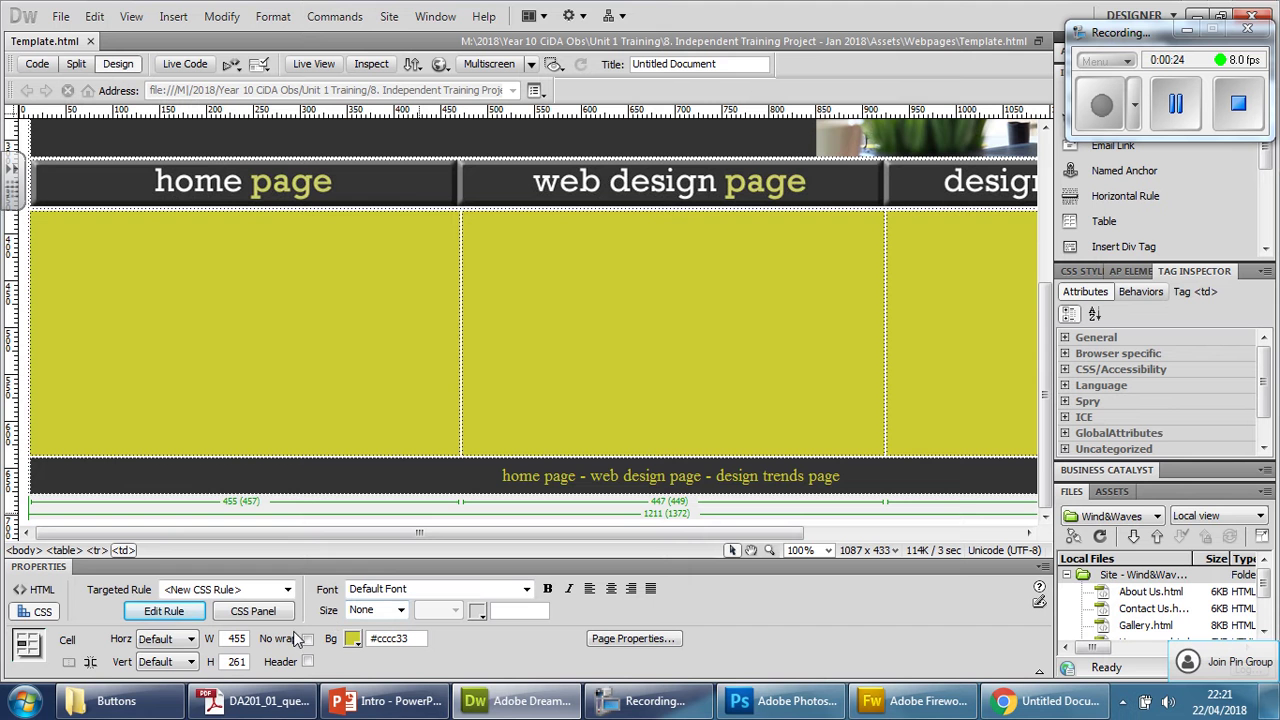
left_click(168, 639)
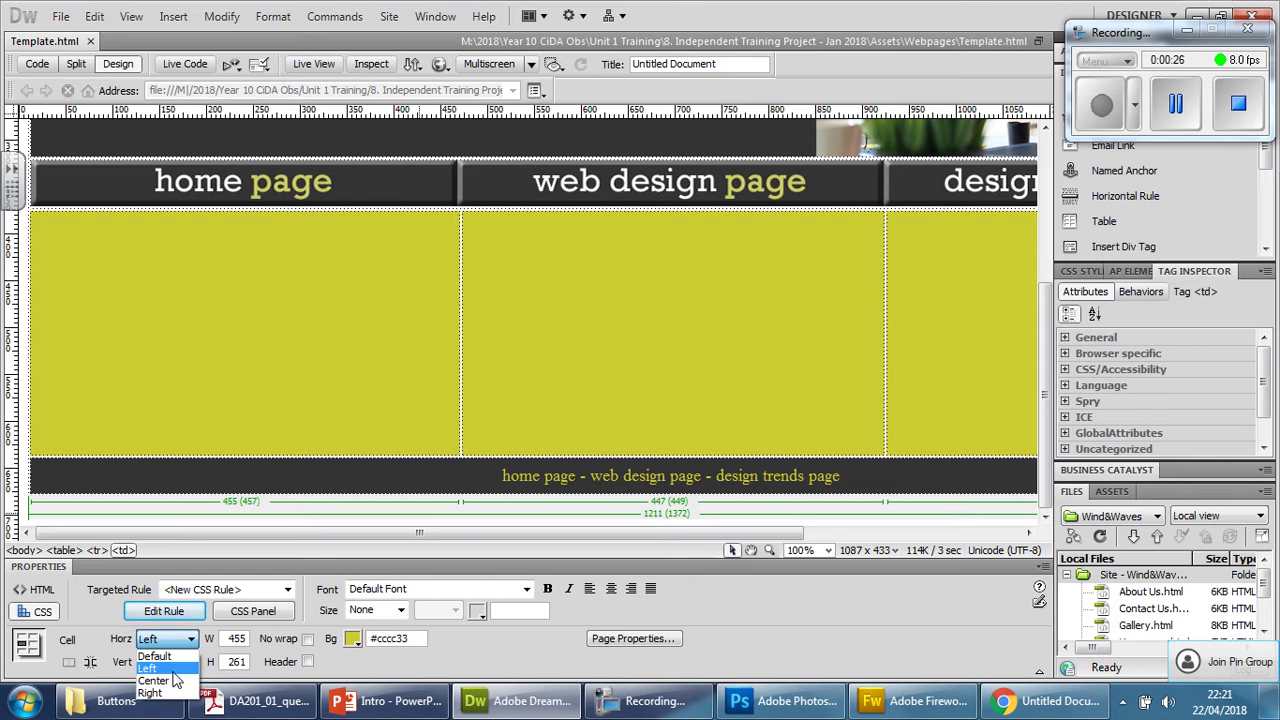
left_click(152, 667)
left_click(168, 661)
left_click(152, 607)
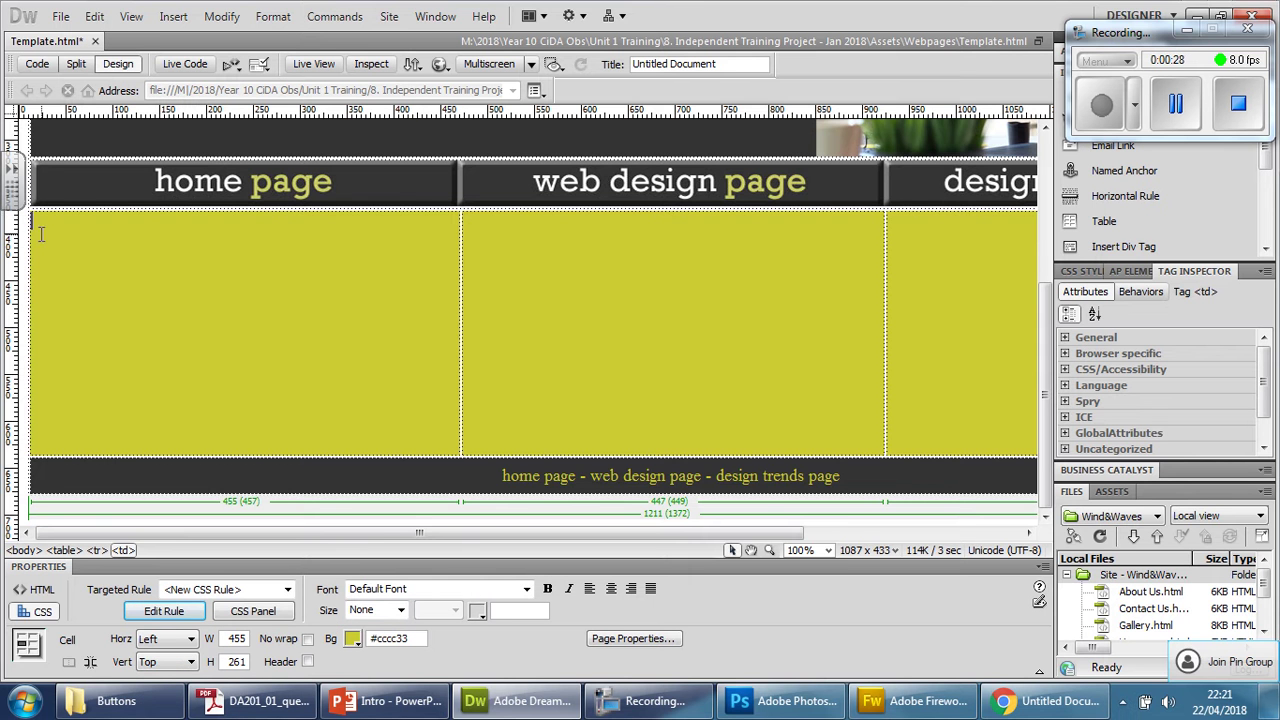
Set the vertical alignment of the content cell below the web design page button to Top and choose its horizontal alignment
left_click(606, 290)
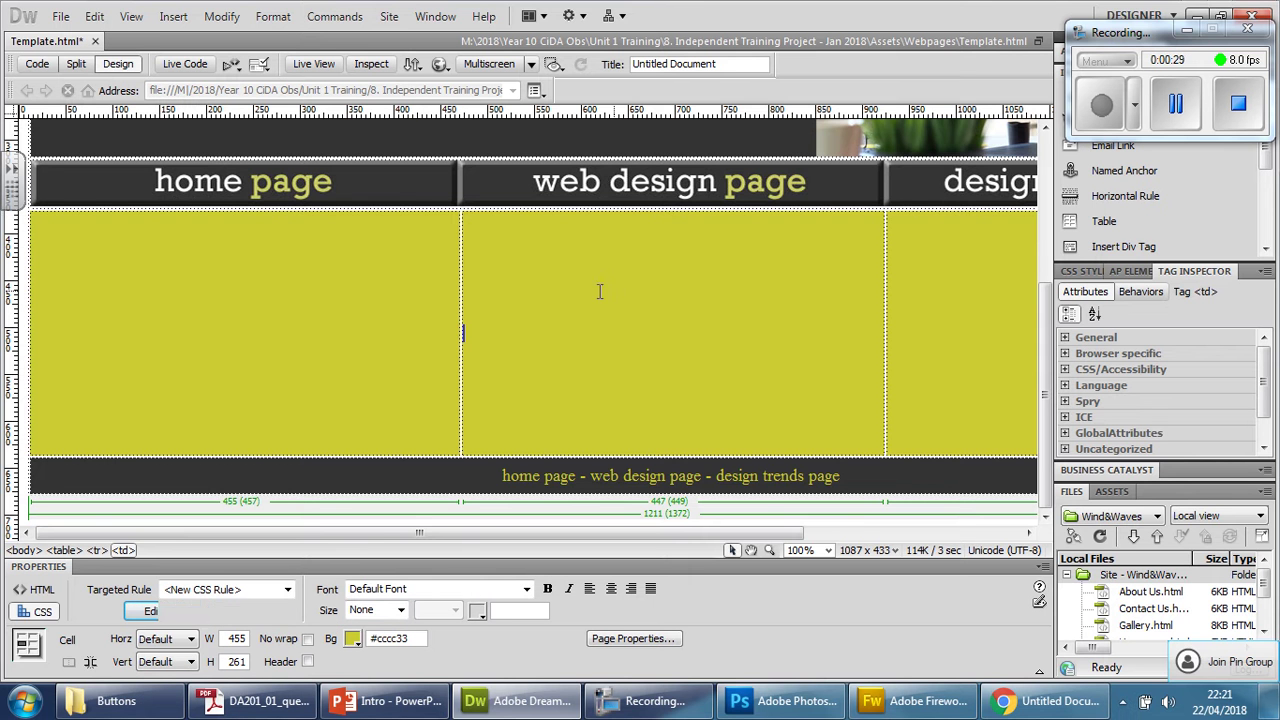
left_click(183, 667)
left_click(152, 607)
left_click(168, 639)
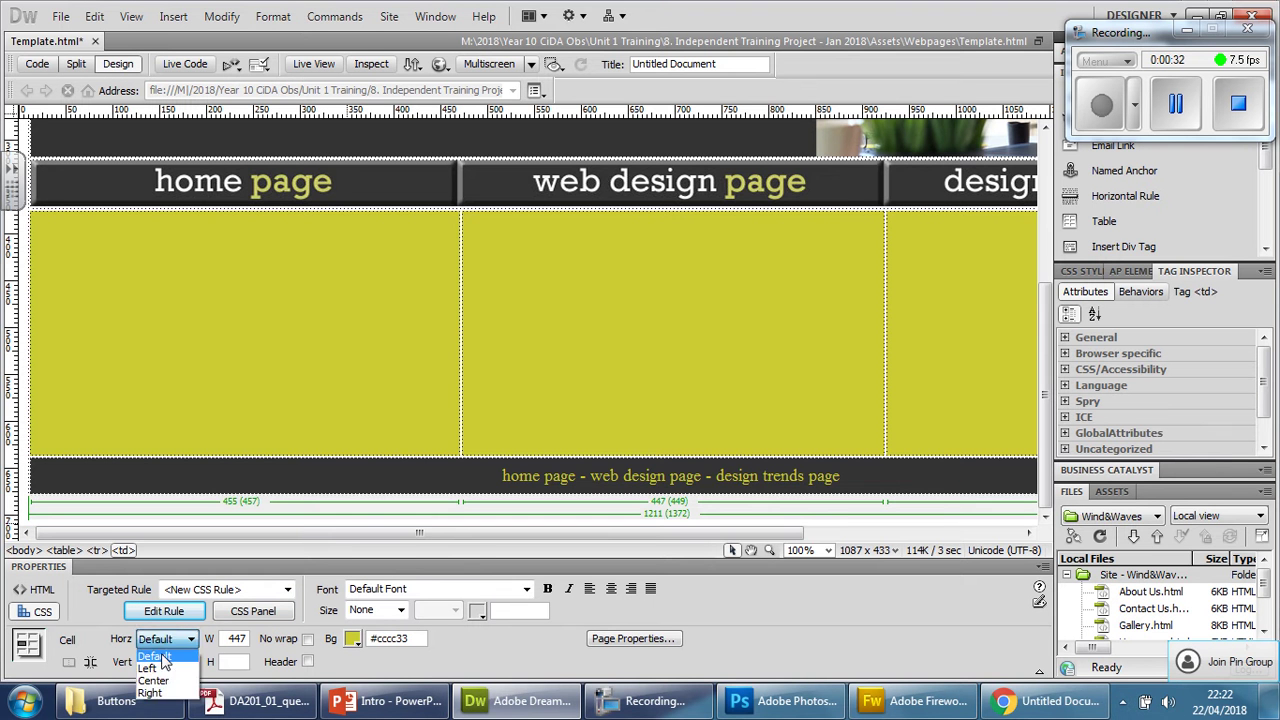
left_click(155, 656)
Set the third content cell's horizontal alignment to Left and its vertical alignment to Top
left_click(903, 309)
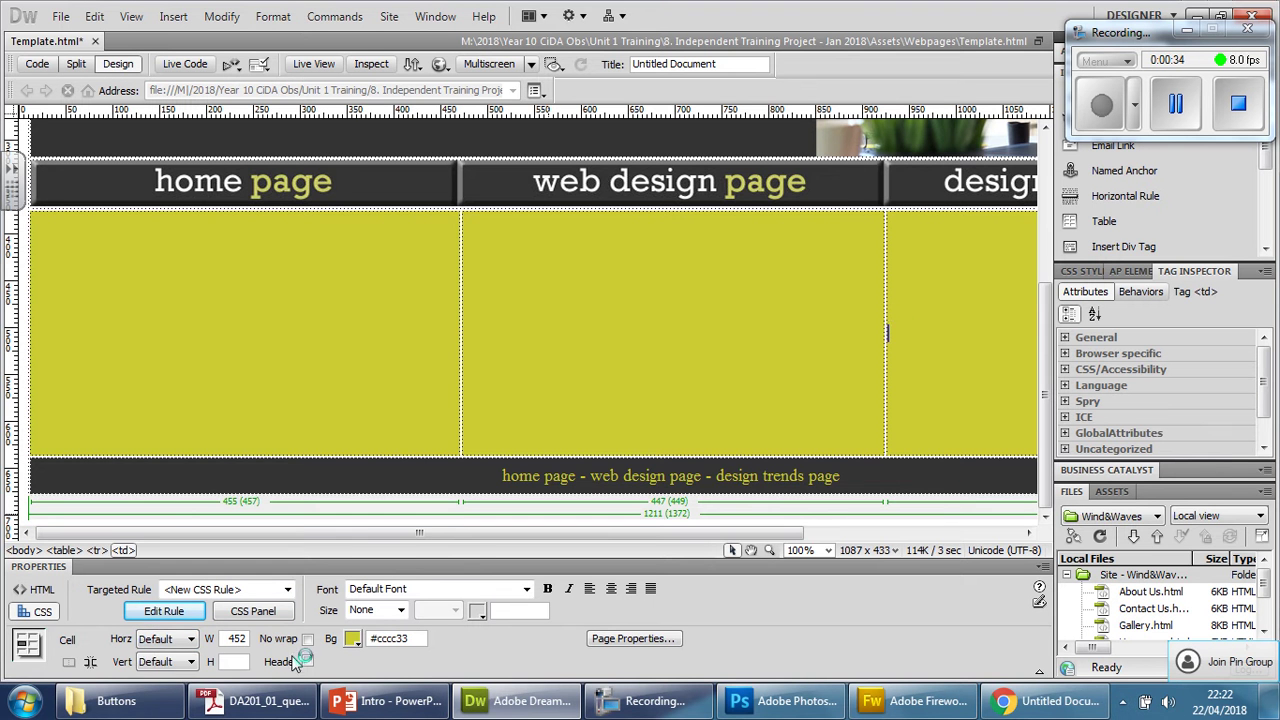
left_click(168, 639)
left_click(166, 668)
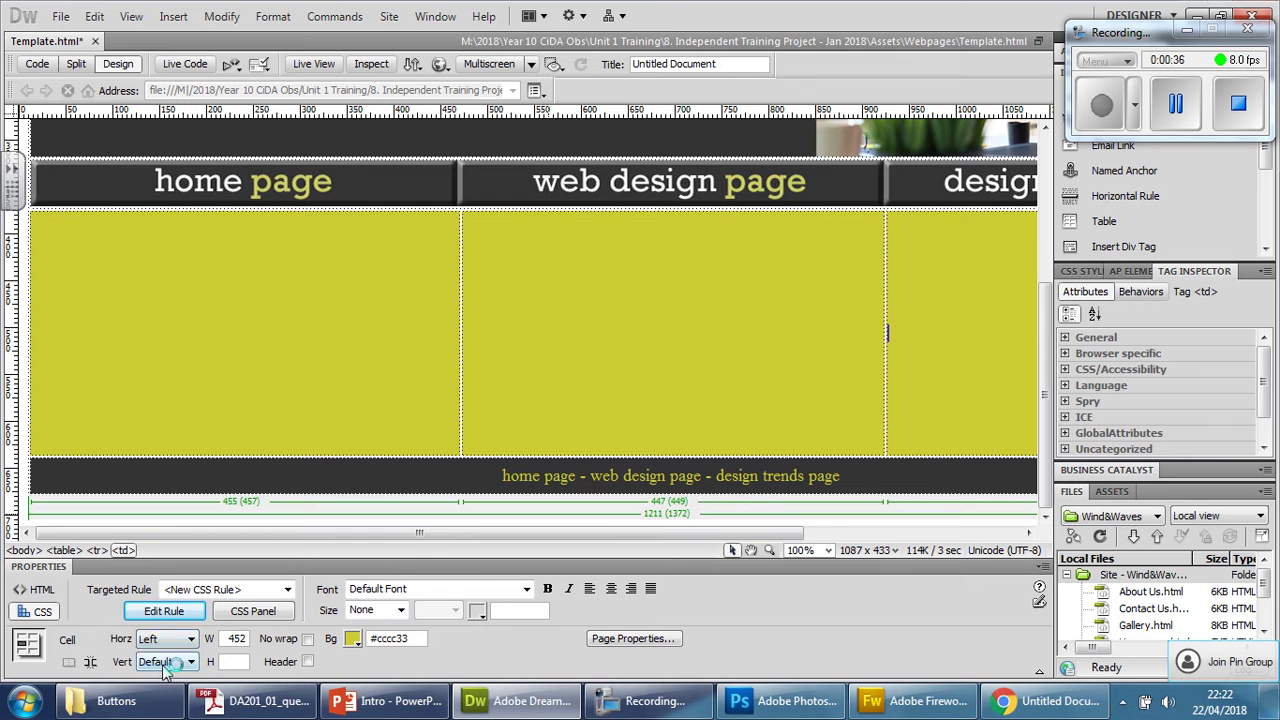
left_click(166, 662)
left_click(152, 607)
Choose the Times New Roman, Times, serif font for the first content cell, starting a new CSS rule
left_click(258, 240)
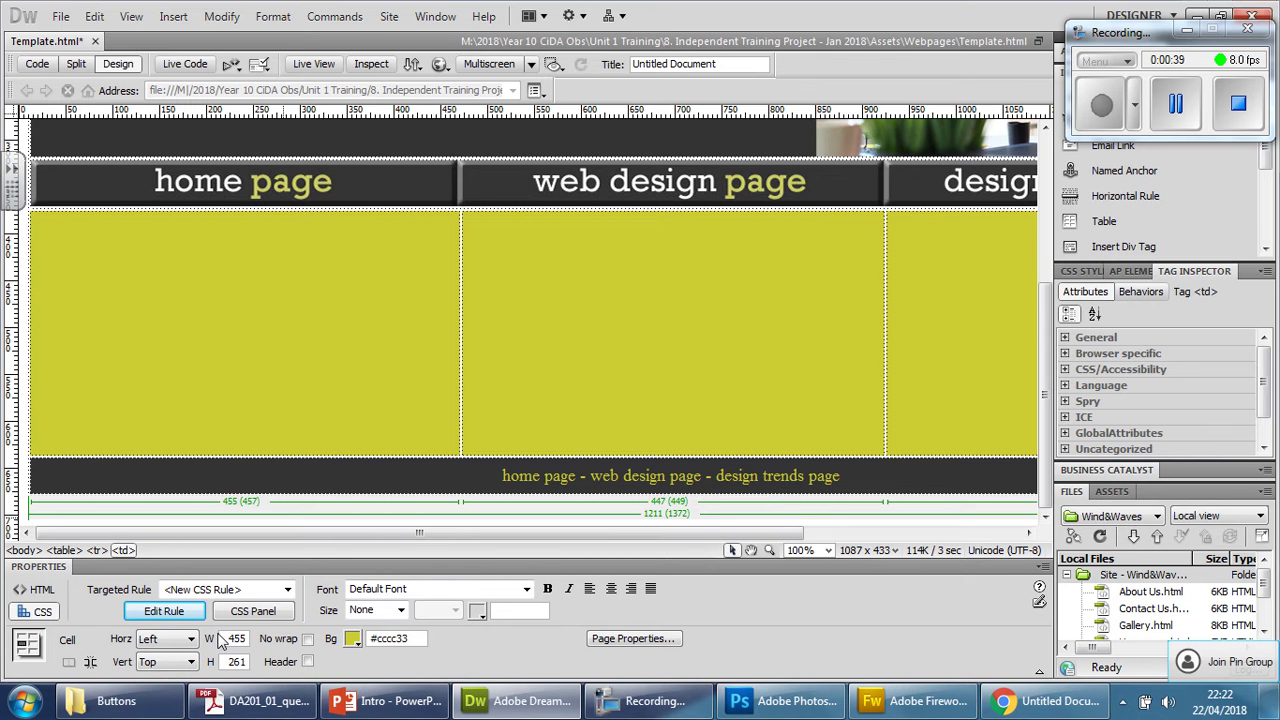
left_click(526, 589)
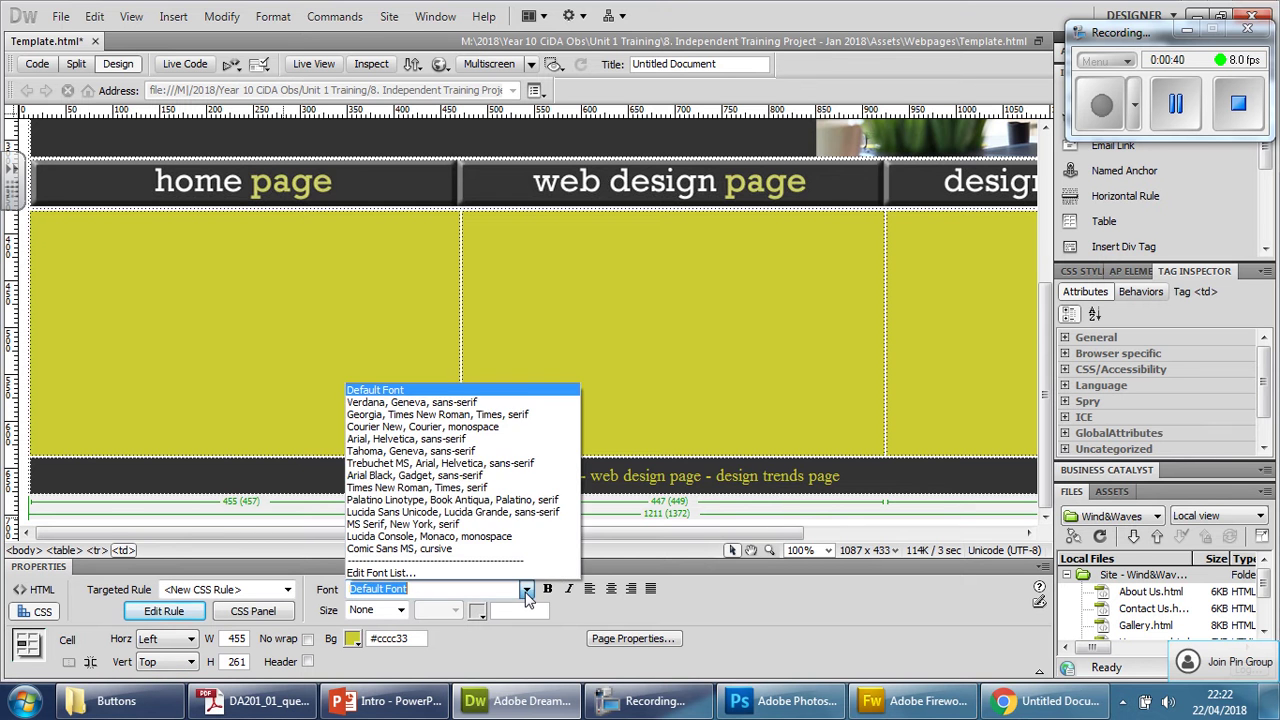
left_click(474, 489)
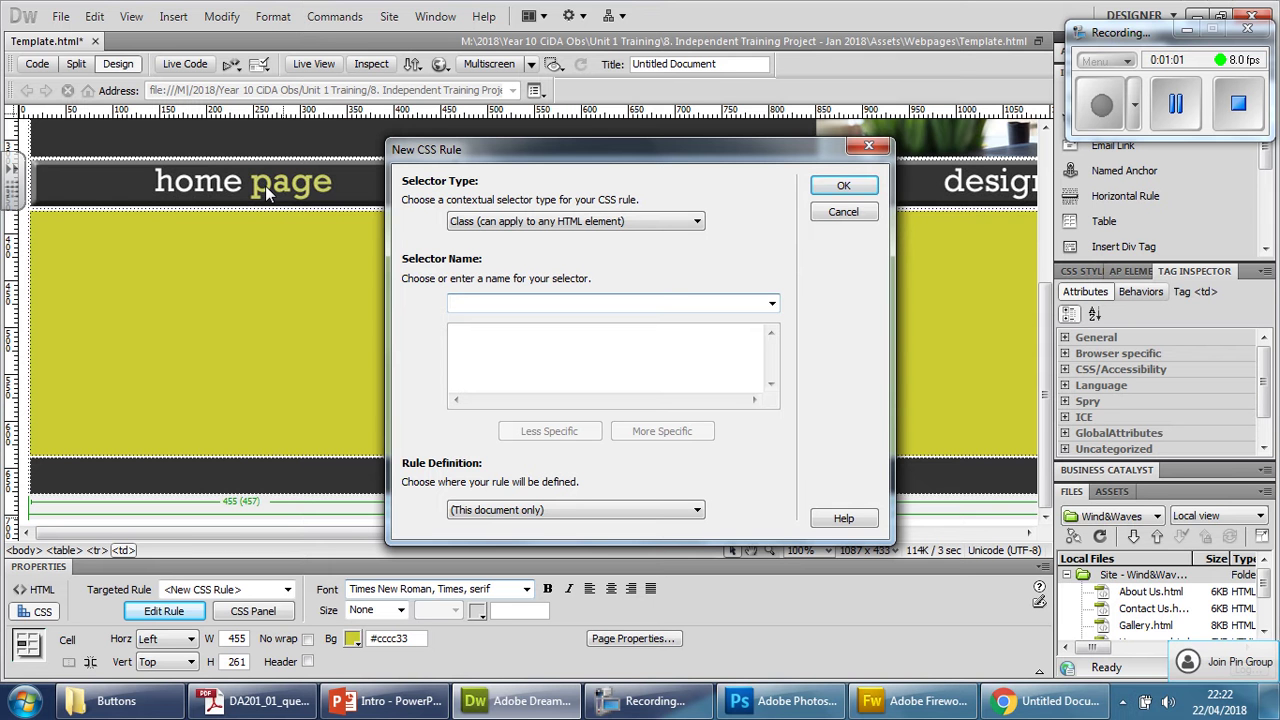
Create the new CSS rule as a class named mainbody, defined in this document only
type("mai")
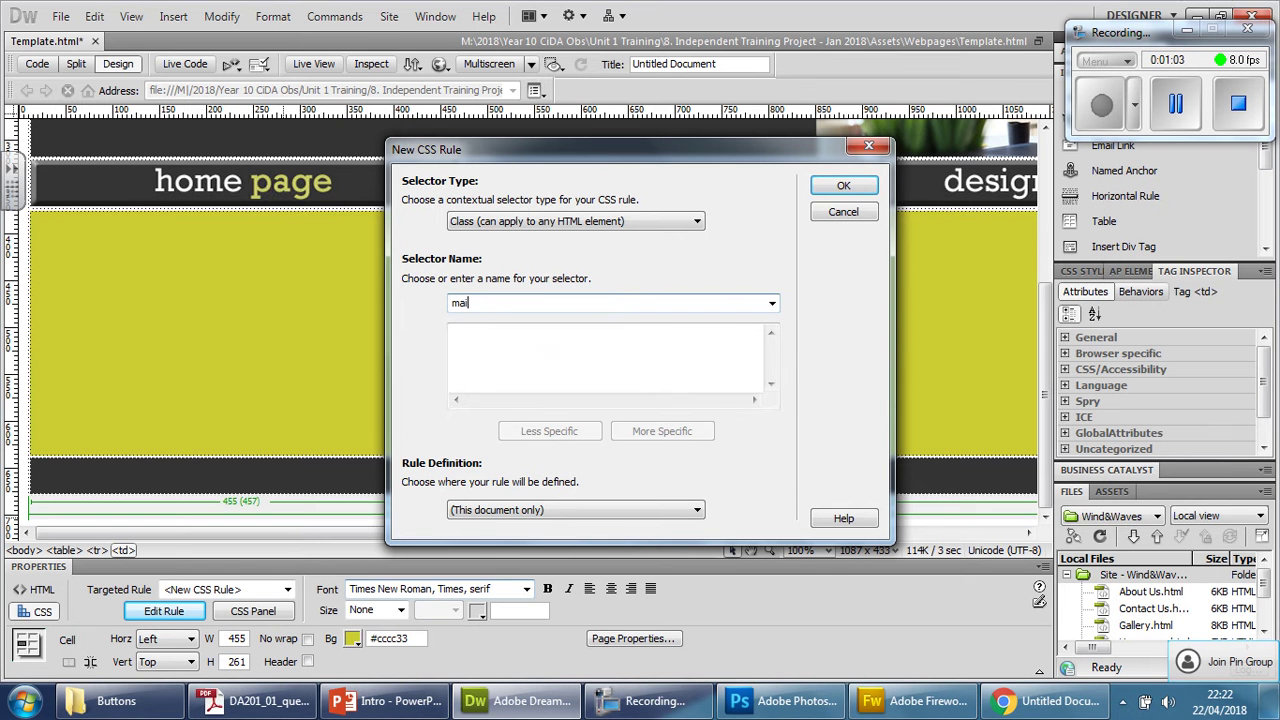
type("n body")
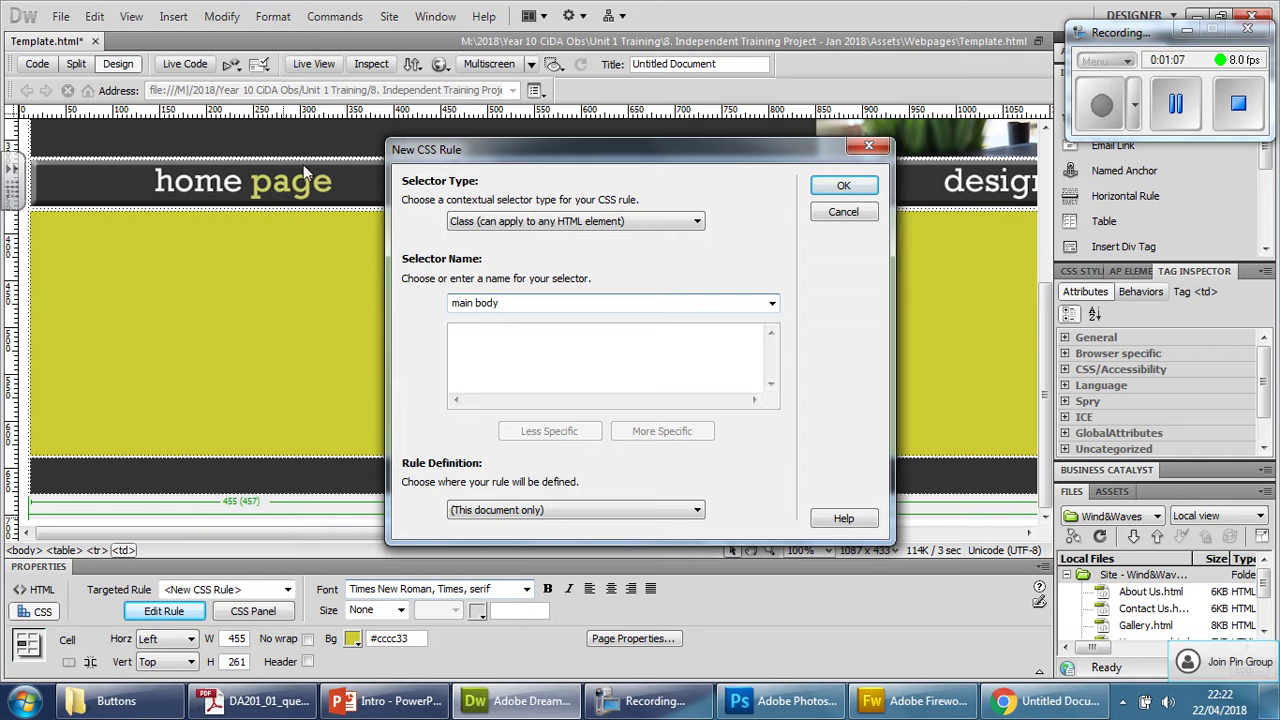
left_click(840, 185)
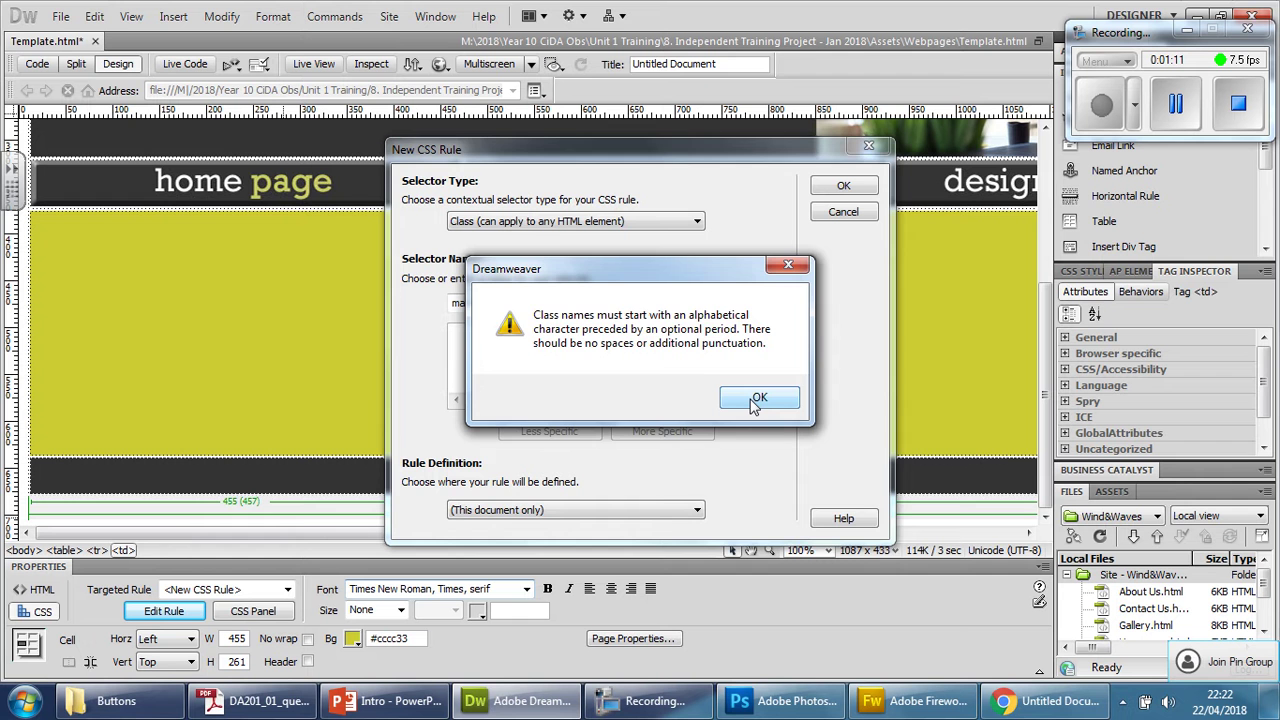
left_click(757, 400)
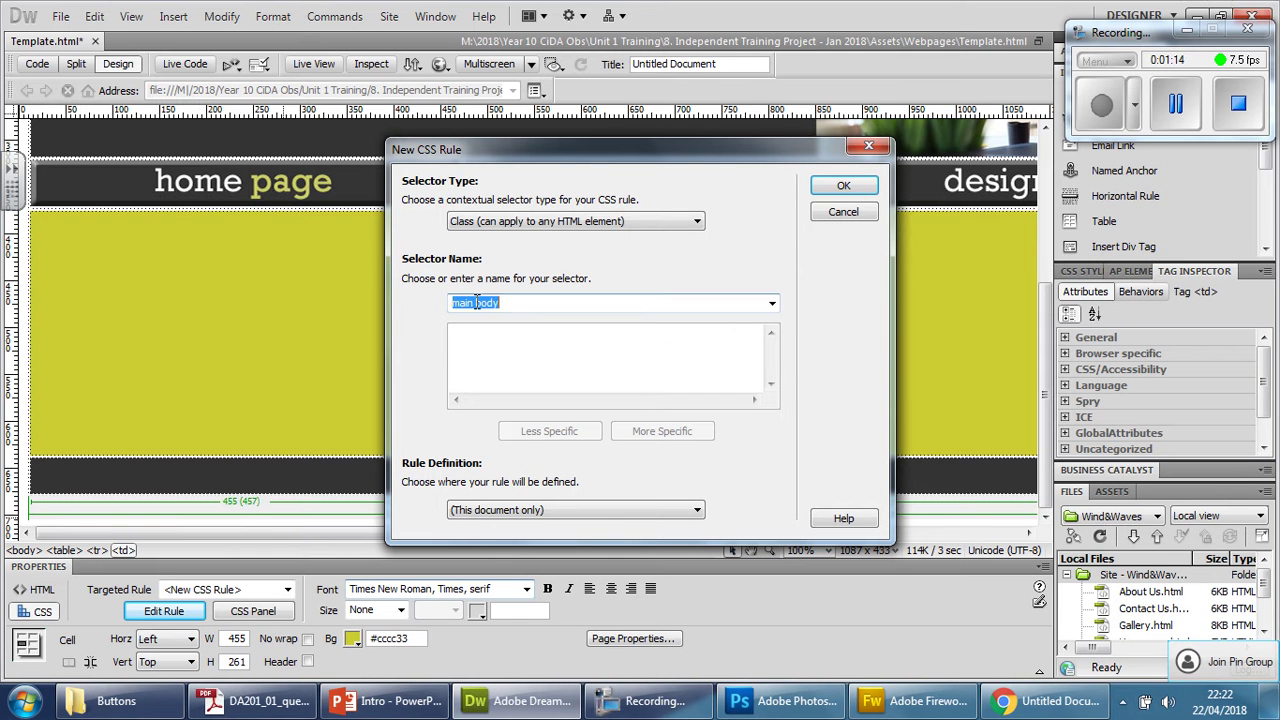
left_click(534, 303)
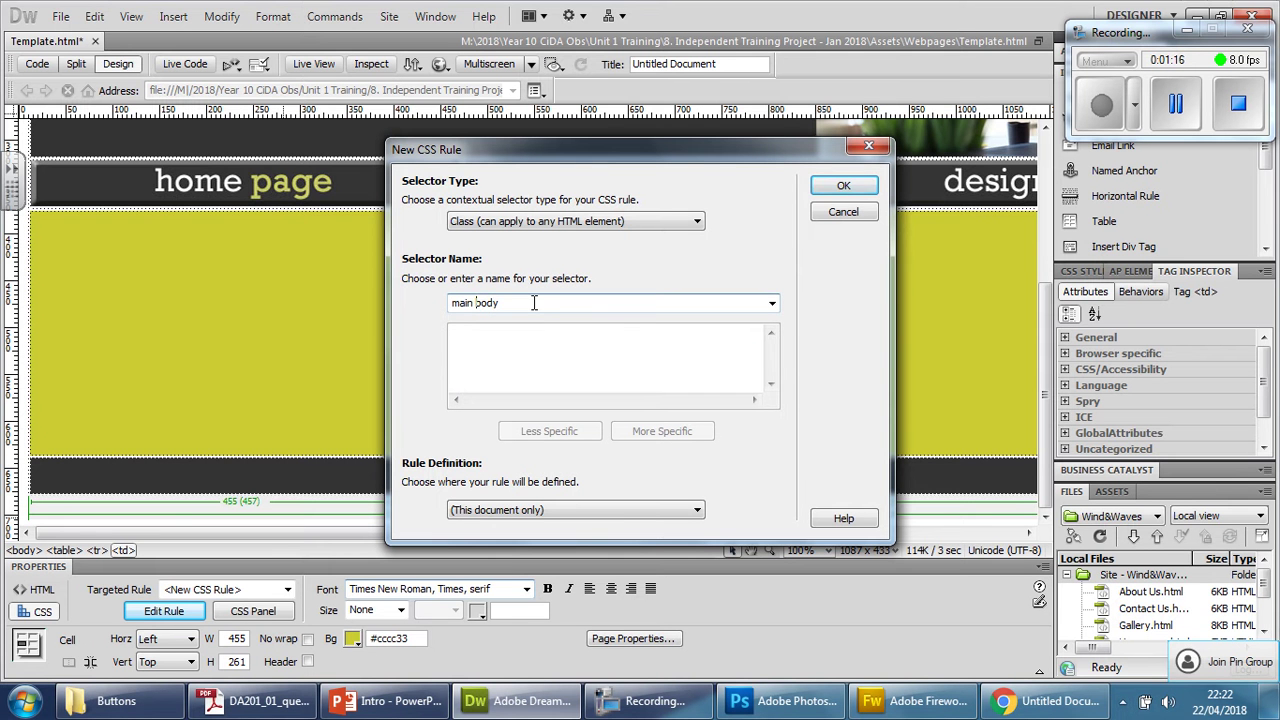
key("BackSpace")
left_click(840, 185)
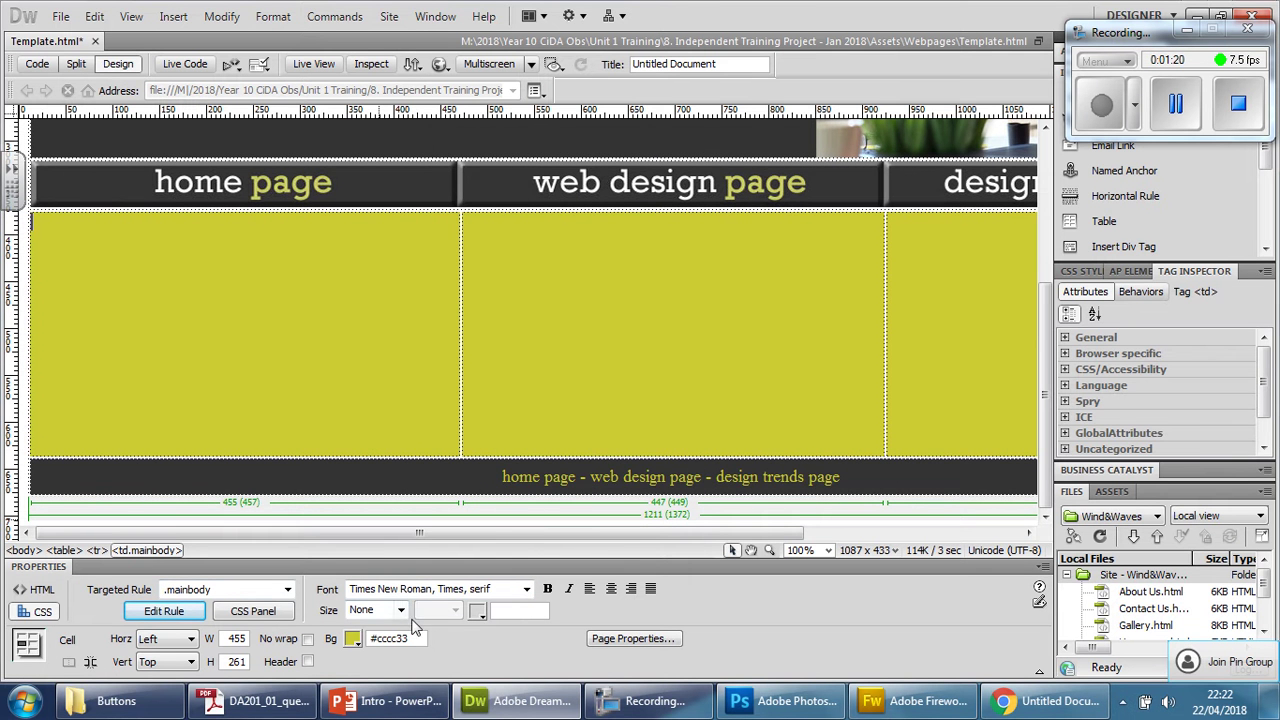
Define the .mainbody rule with font size 14 px, normal font weight and text colour #333333
left_click(160, 611)
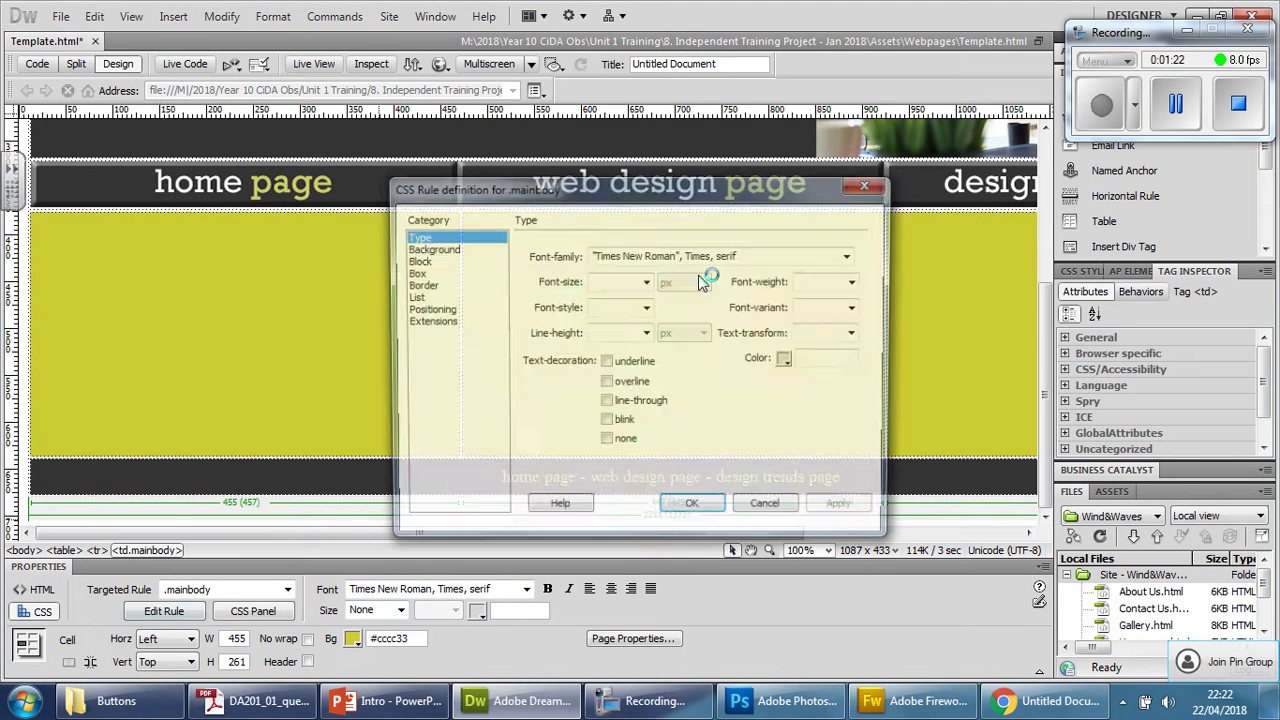
left_click(646, 284)
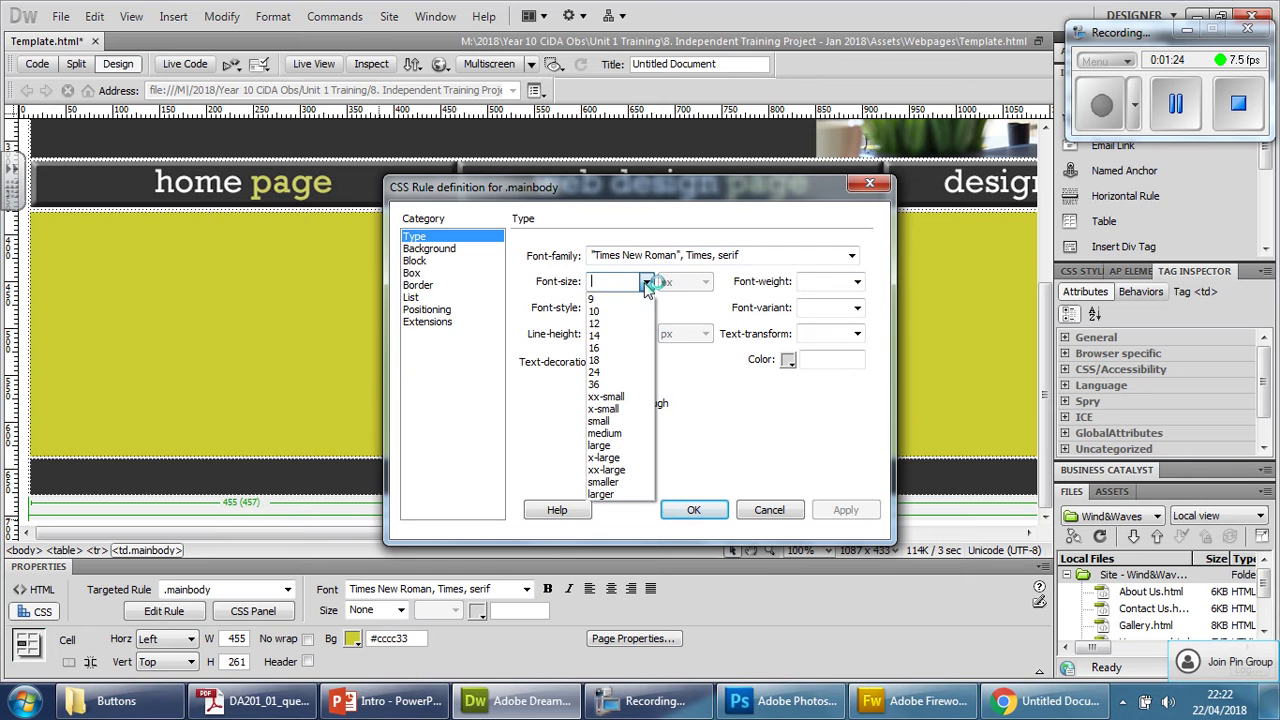
left_click(632, 336)
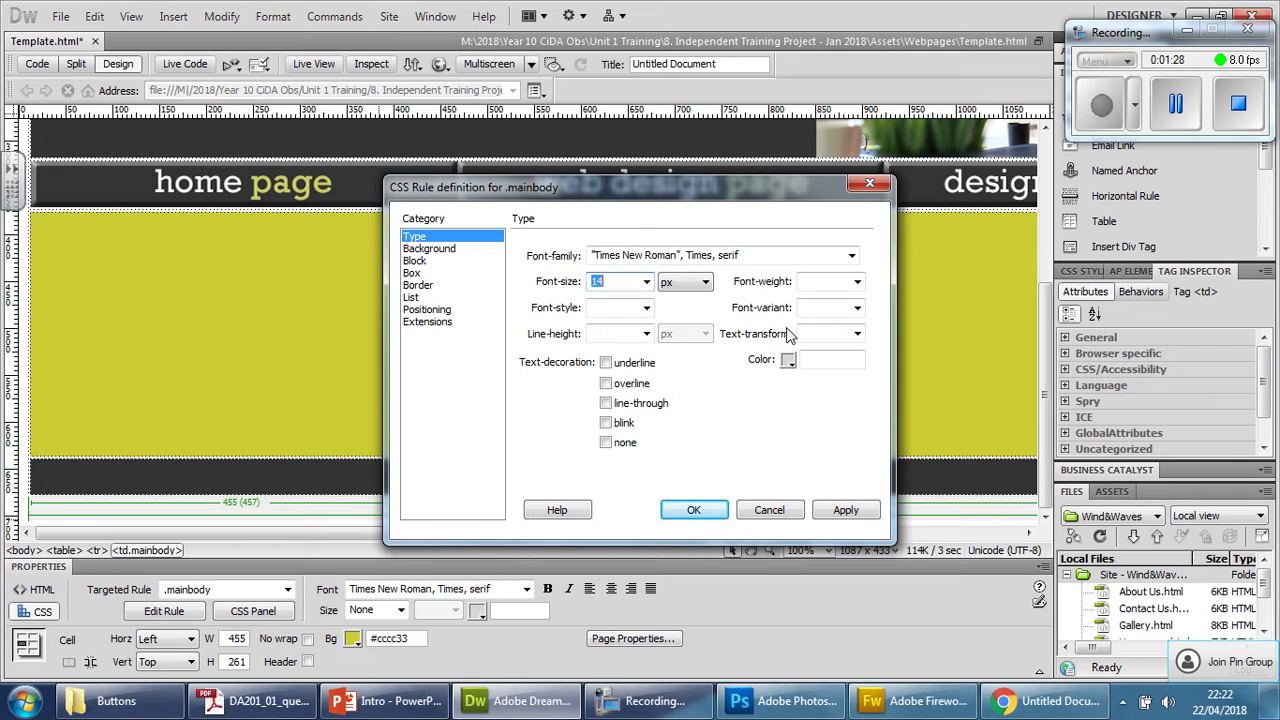
left_click(857, 282)
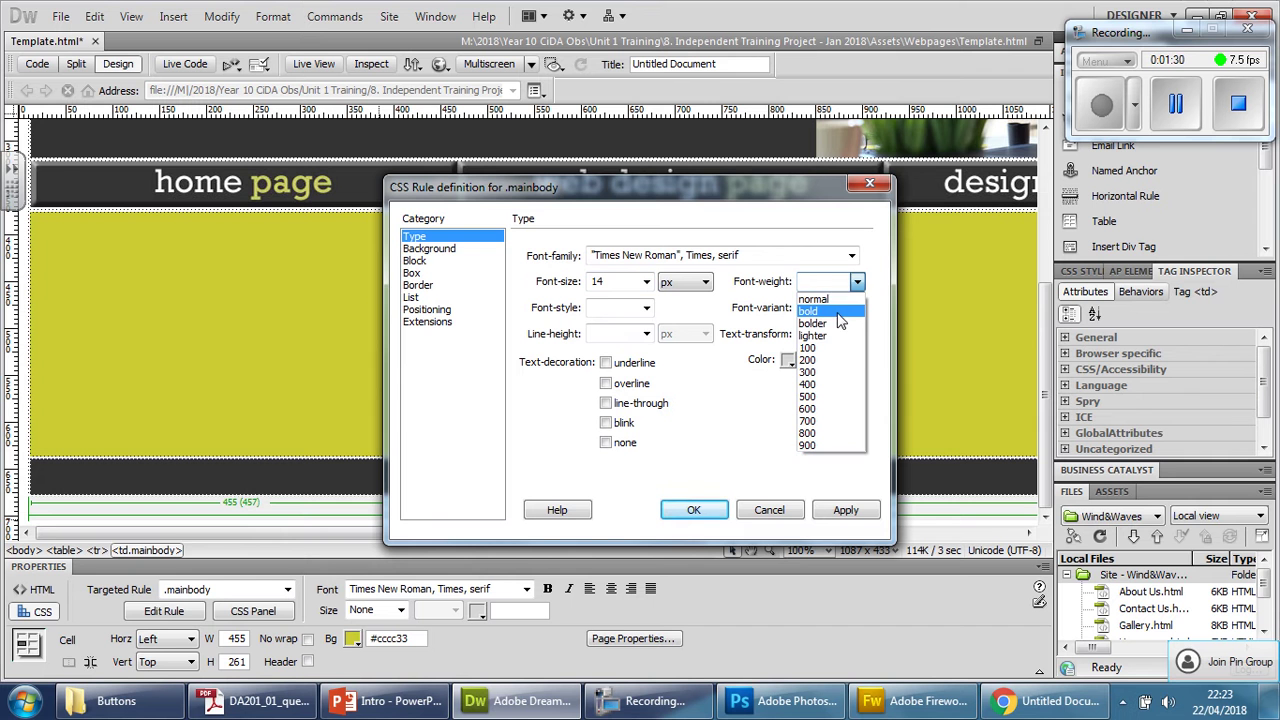
left_click(813, 299)
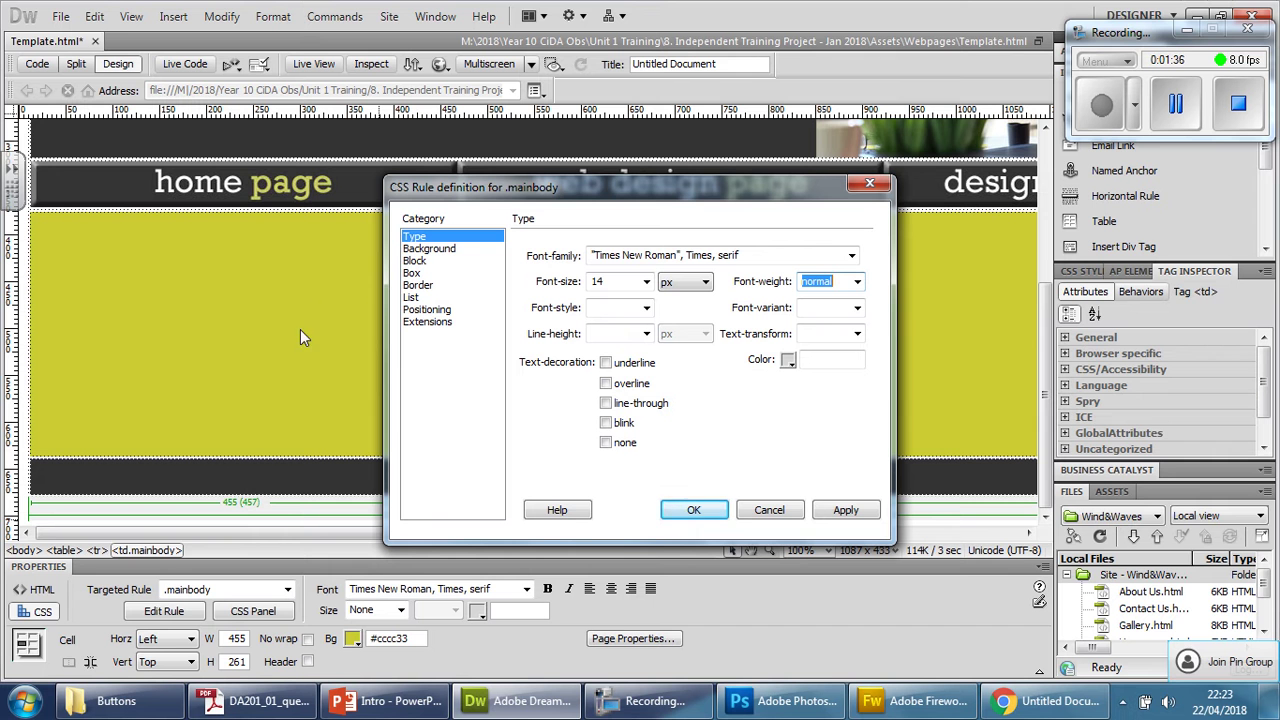
left_click(822, 359)
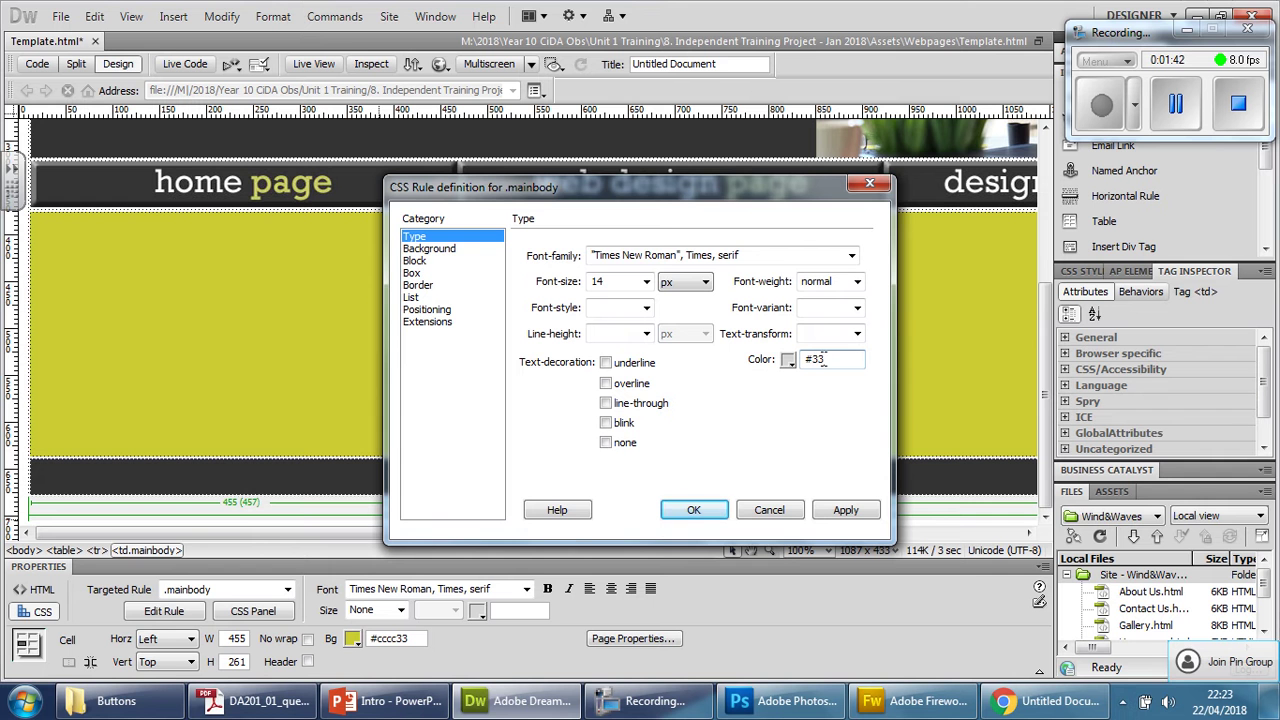
type("#333333")
left_click(846, 510)
left_click(694, 510)
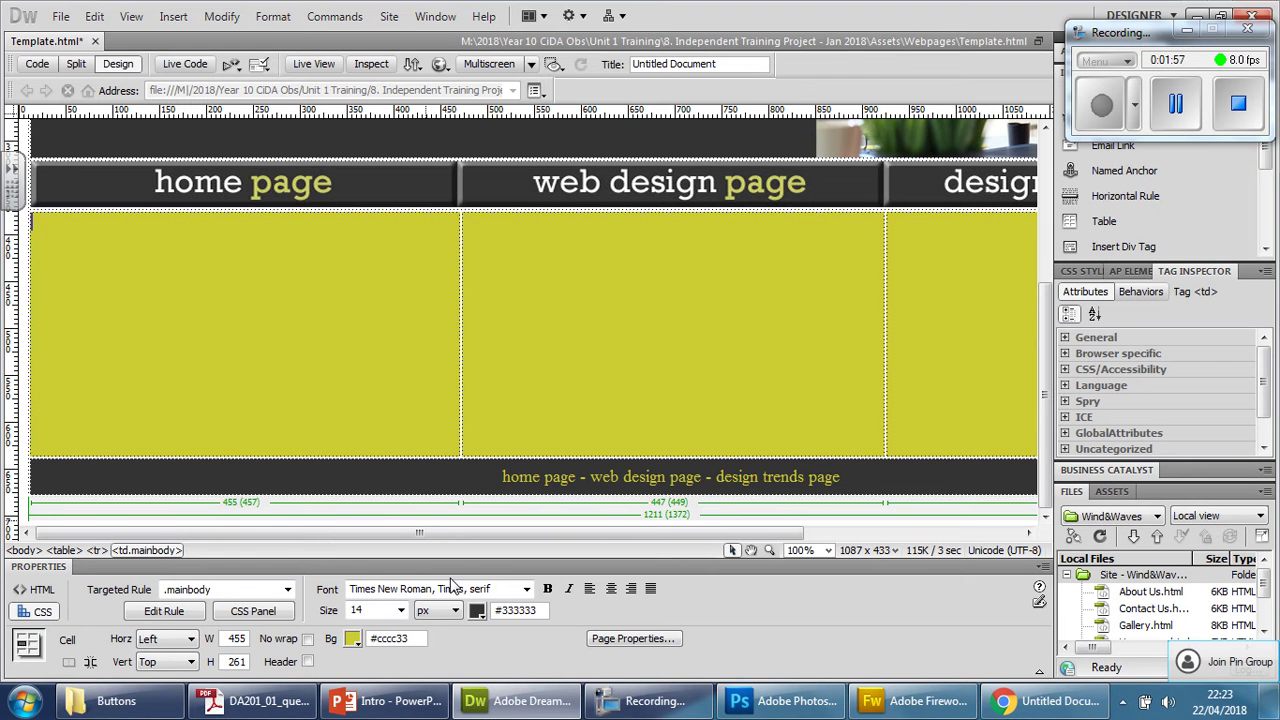
scroll(560, 430, "up", 5)
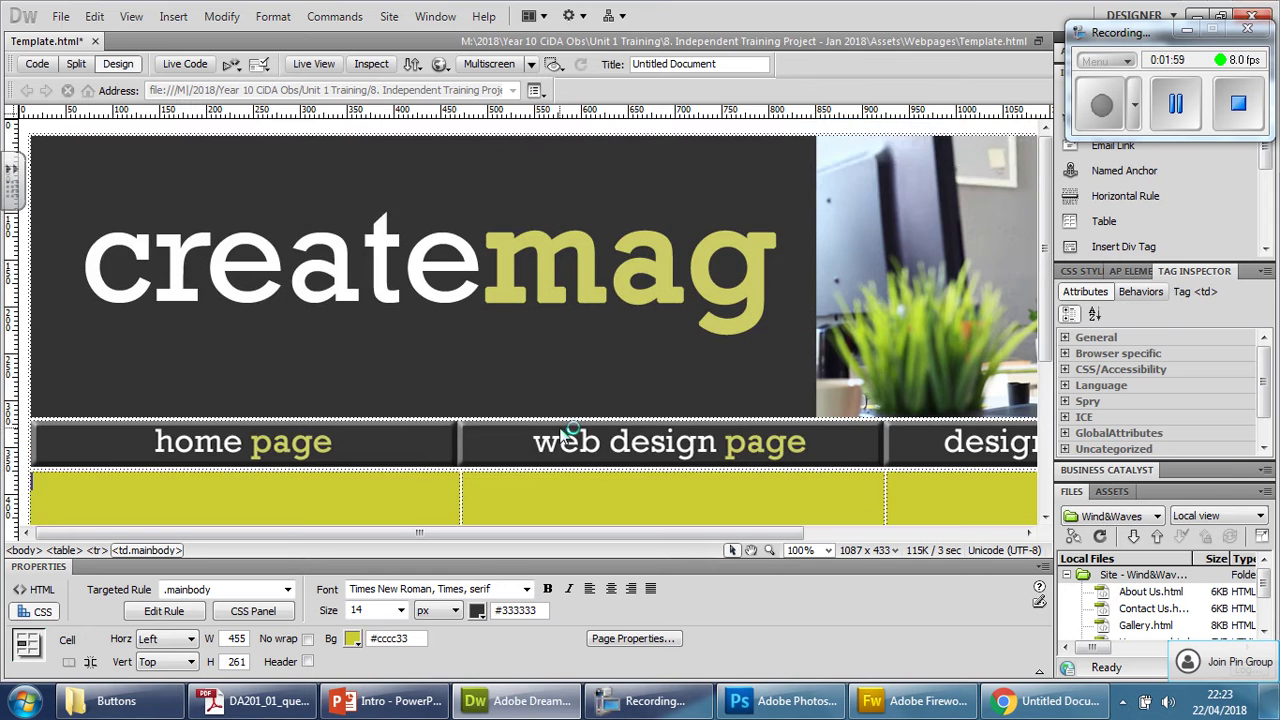
scroll(560, 437, "down", 5)
scroll(560, 429, "up", 3)
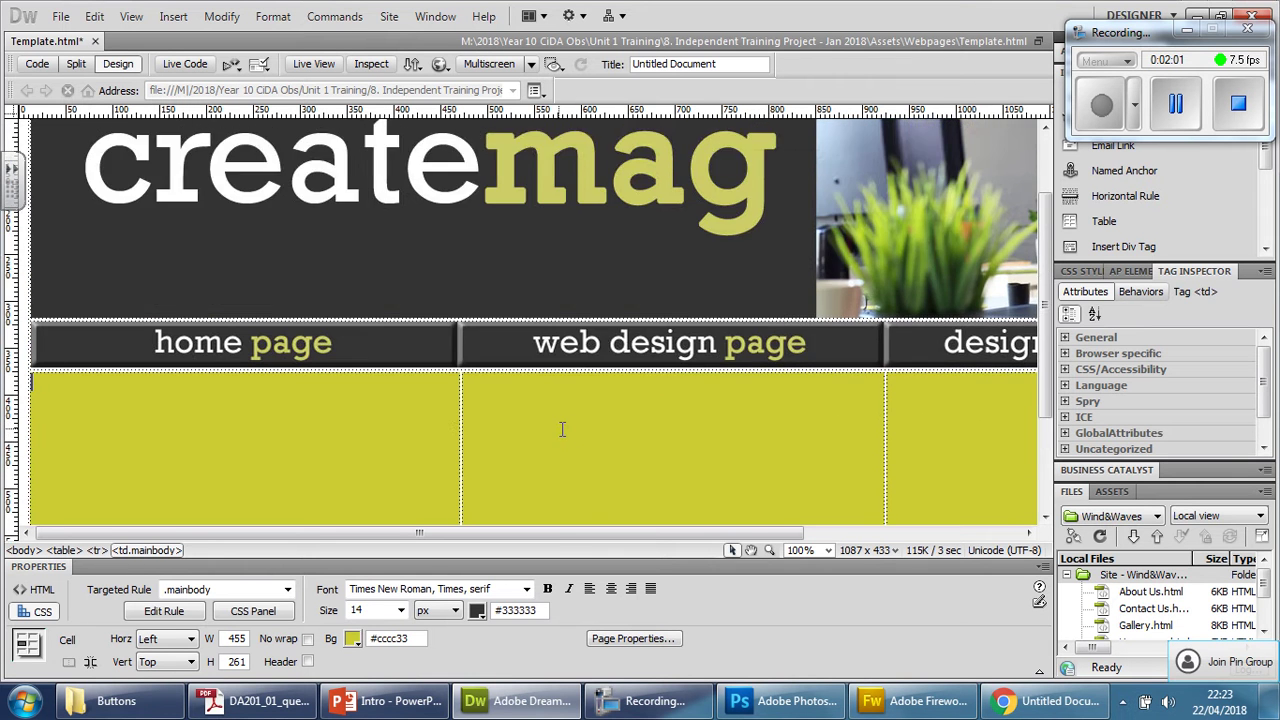
scroll(560, 429, "down", 3)
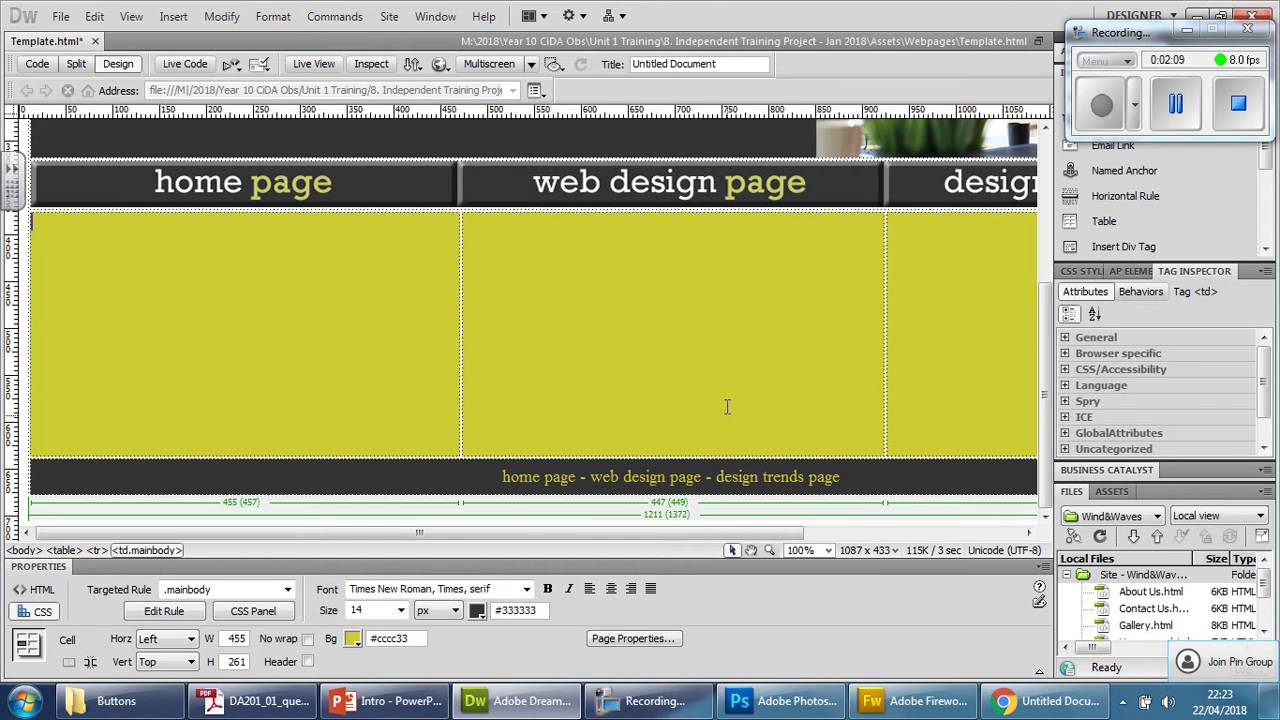
scroll(726, 406, "up", 4)
scroll(711, 400, "down", 3)
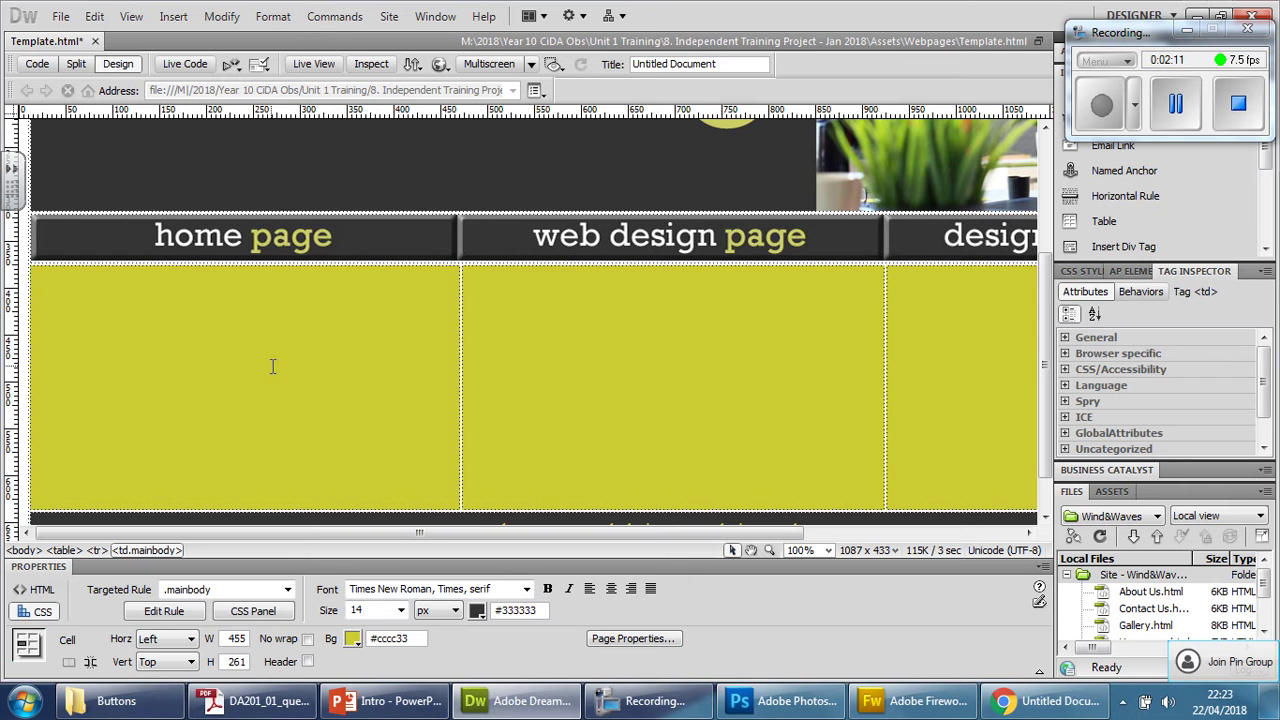
left_click(166, 611)
Create a new CSS class named boldfont from the first content cell, defined in this document only
right_click(252, 362)
mouse_move(406, 316)
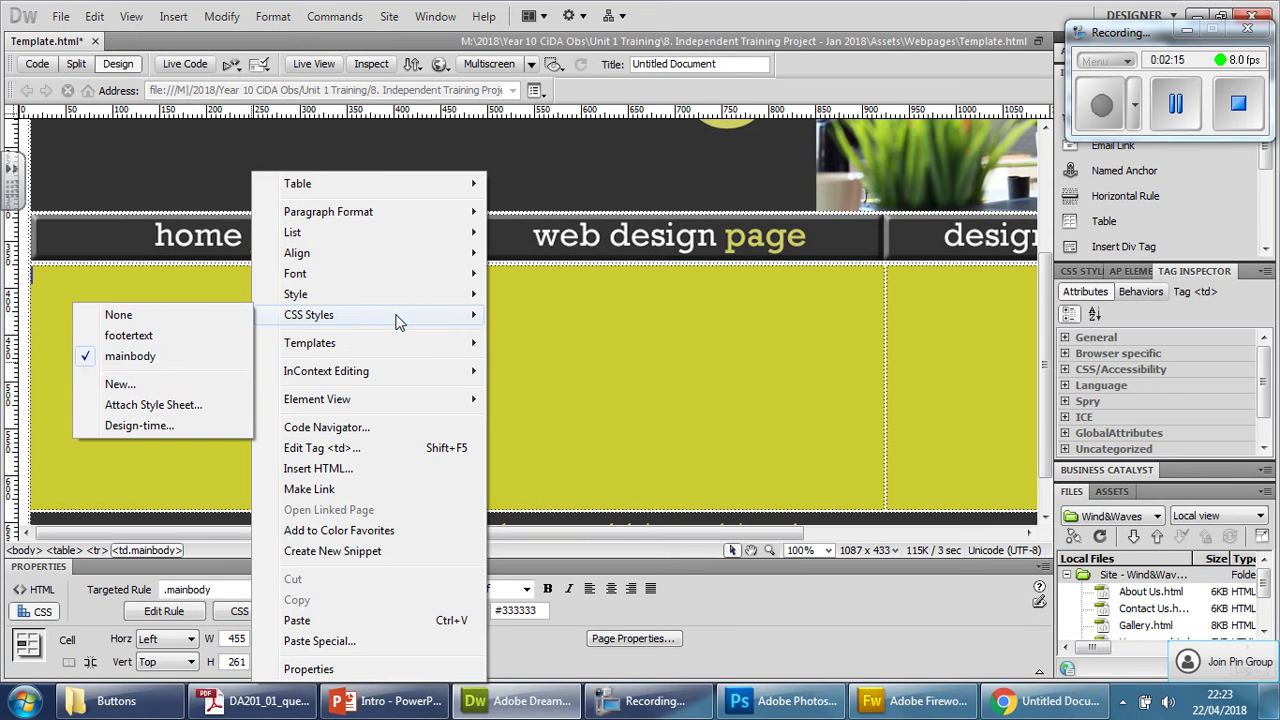
left_click(152, 385)
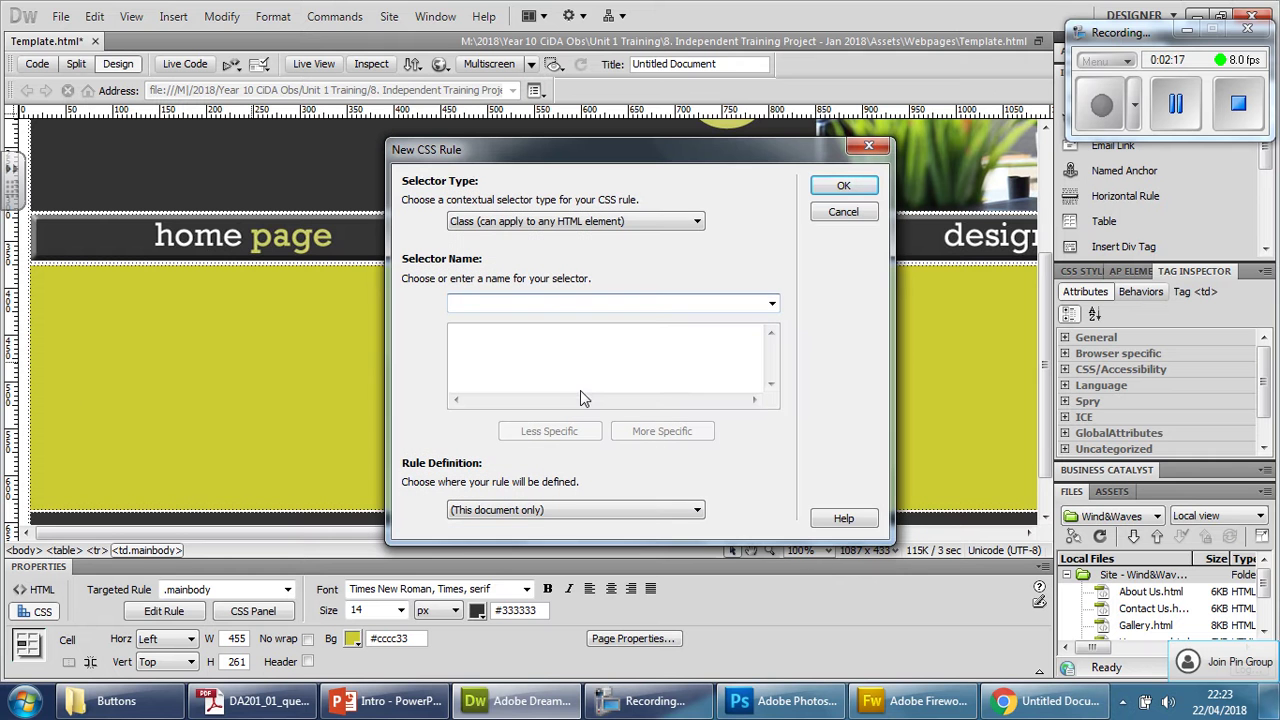
type("b")
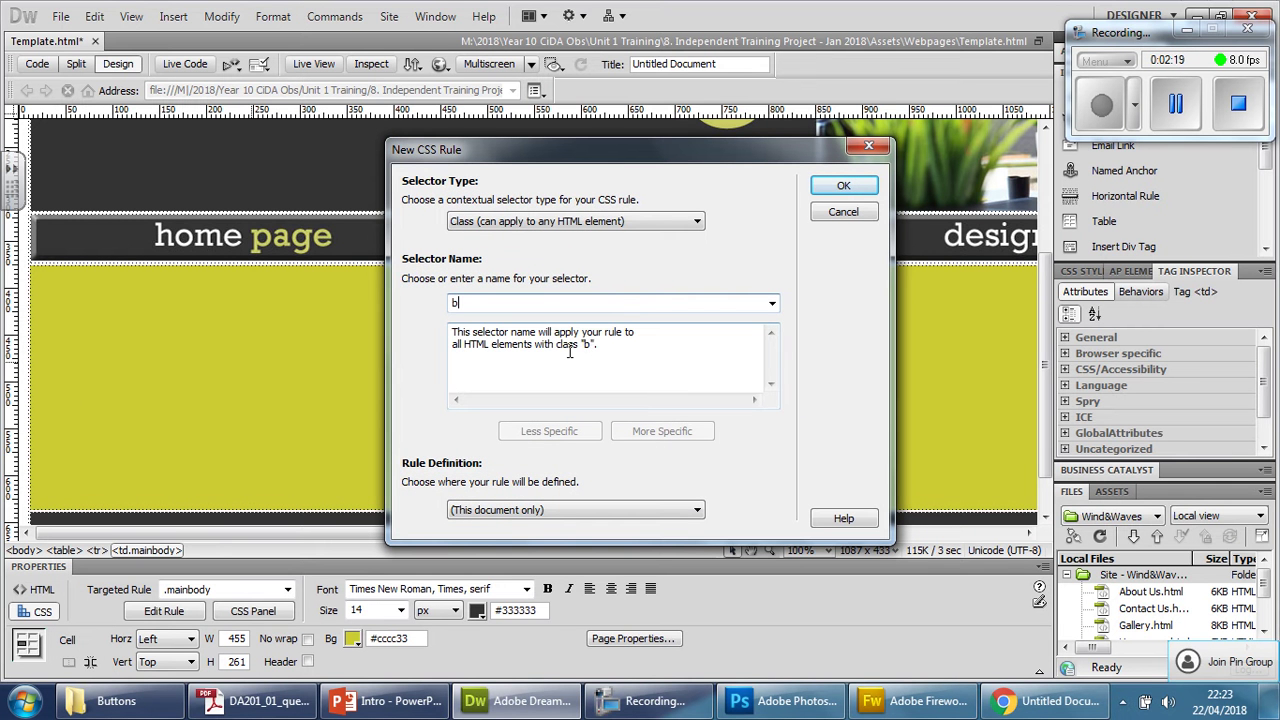
type("oldfont")
left_click(843, 186)
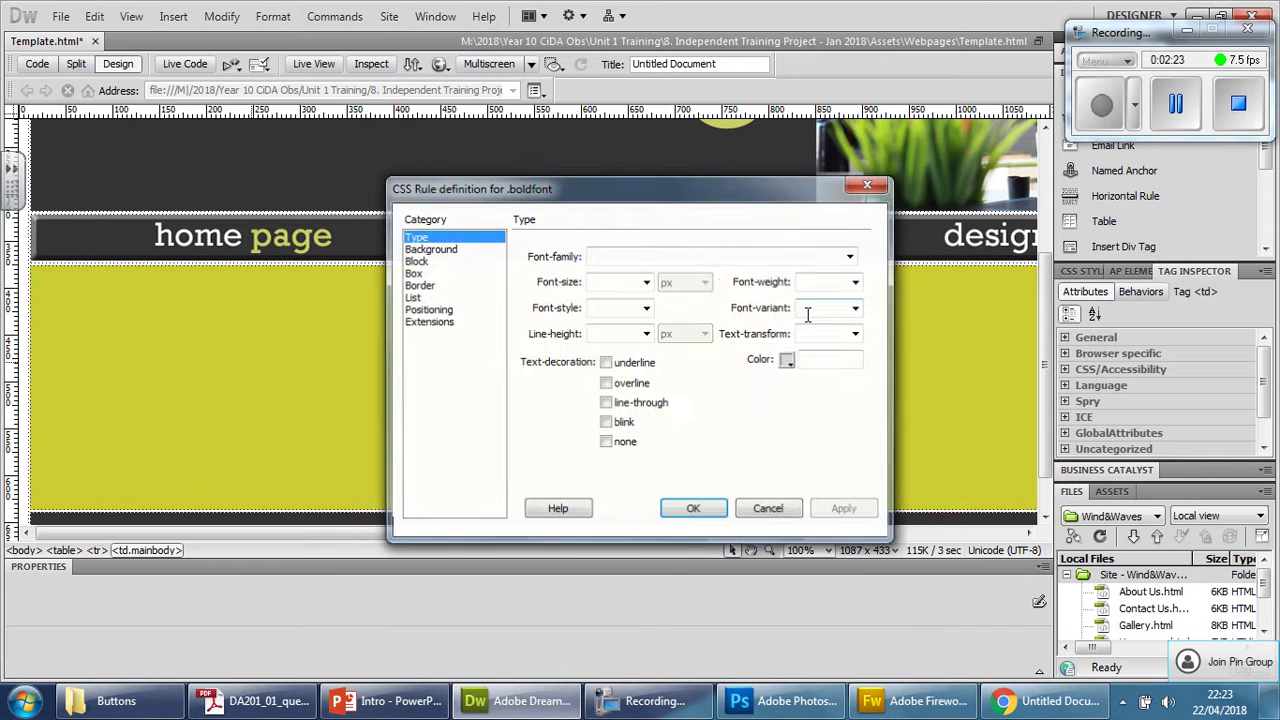
Define the .boldfont rule with font Times New Roman, Times, serif, size 14 px, bold weight and colour #333333
left_click(851, 256)
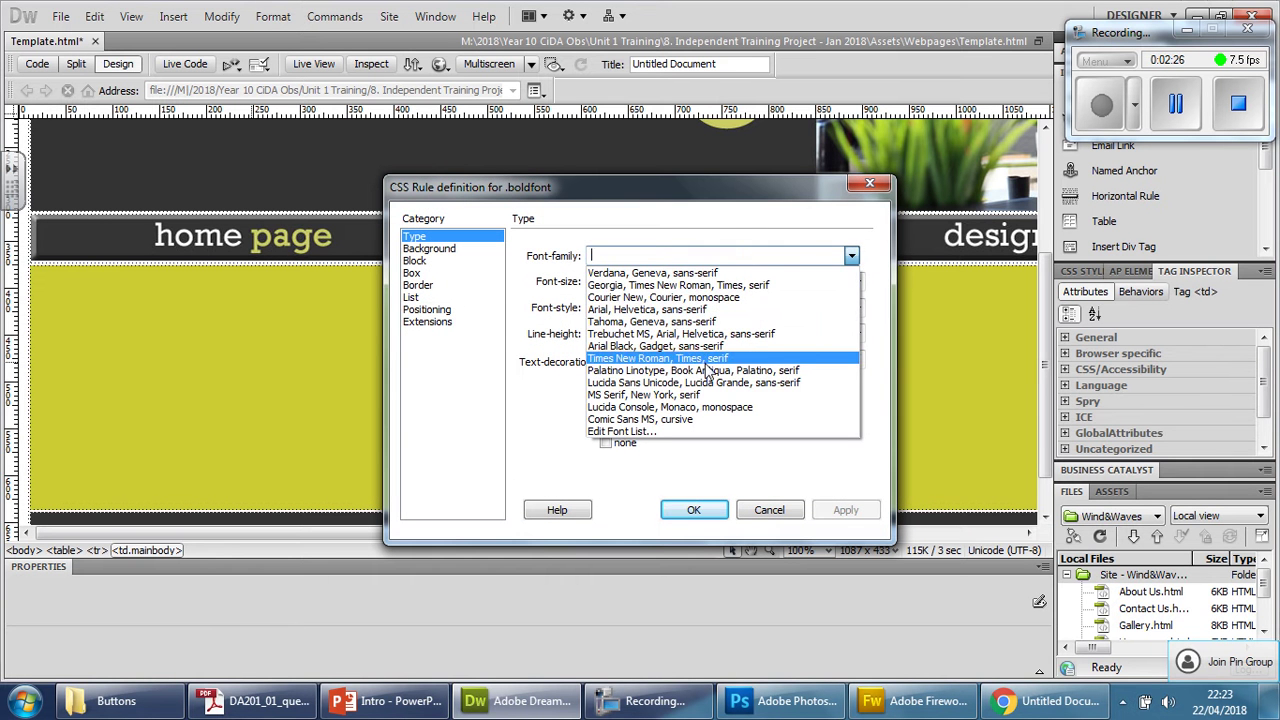
left_click(706, 360)
left_click(857, 281)
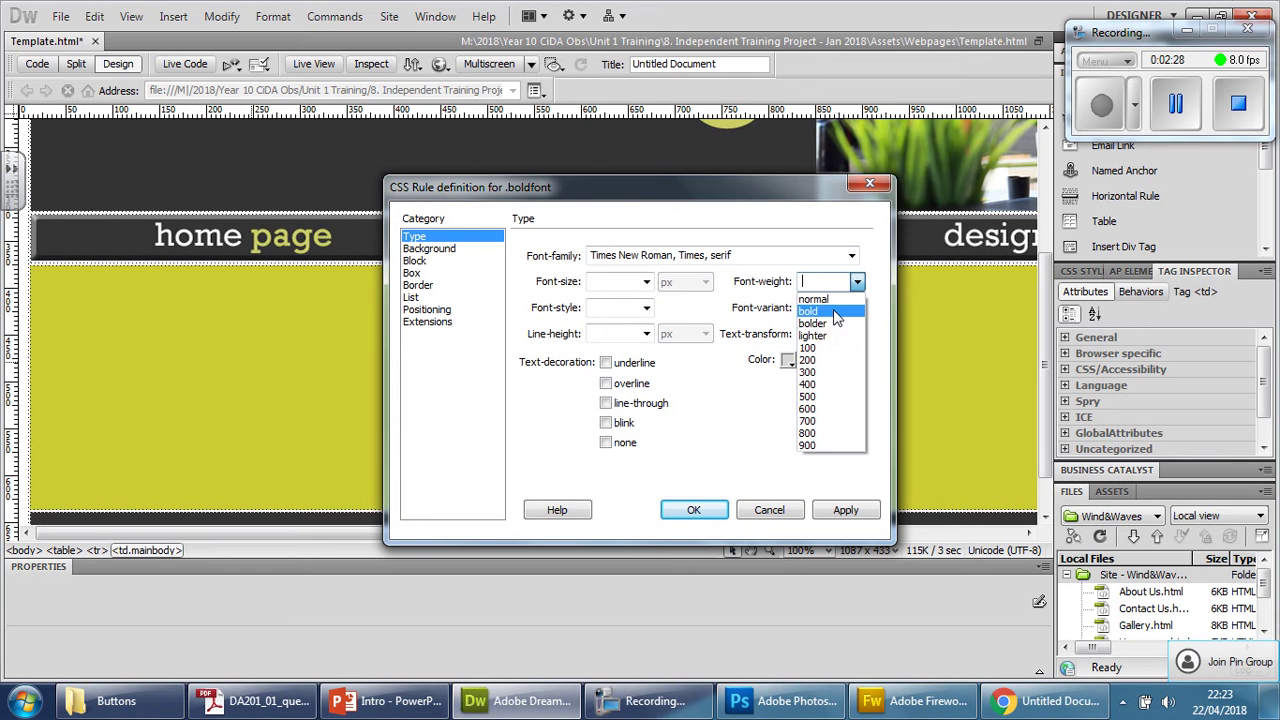
left_click(834, 313)
left_click(646, 281)
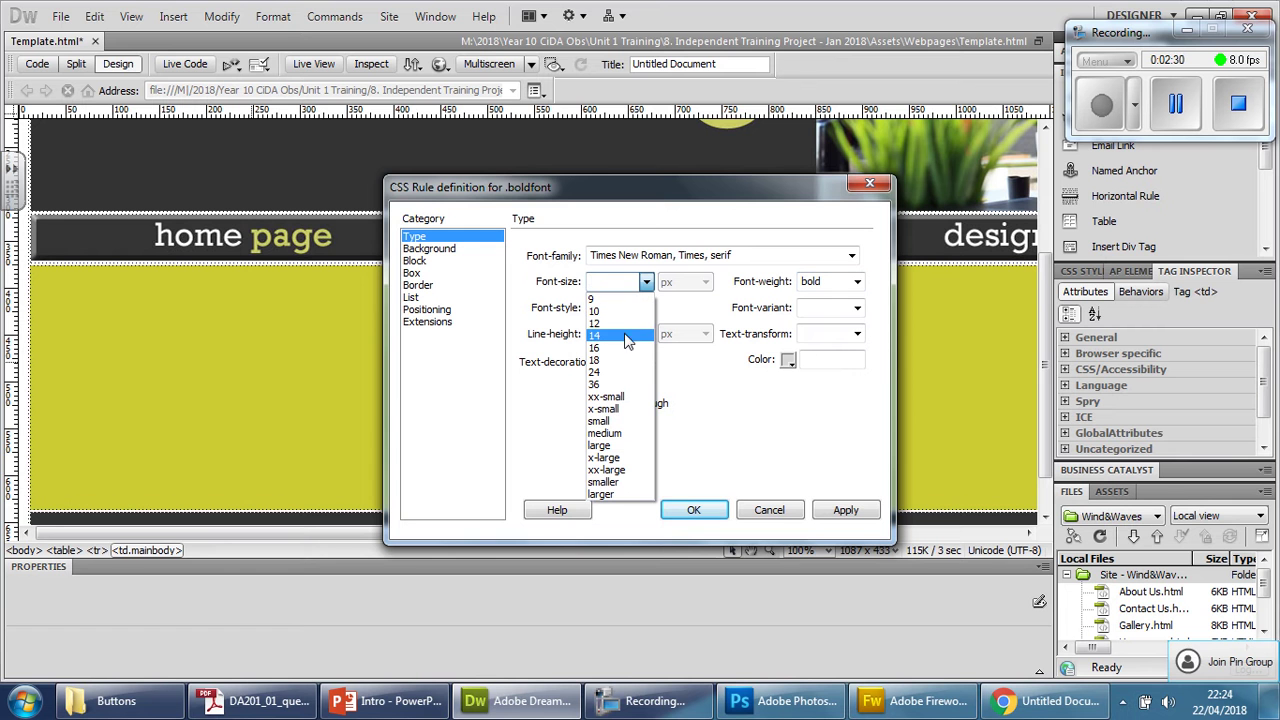
left_click(618, 337)
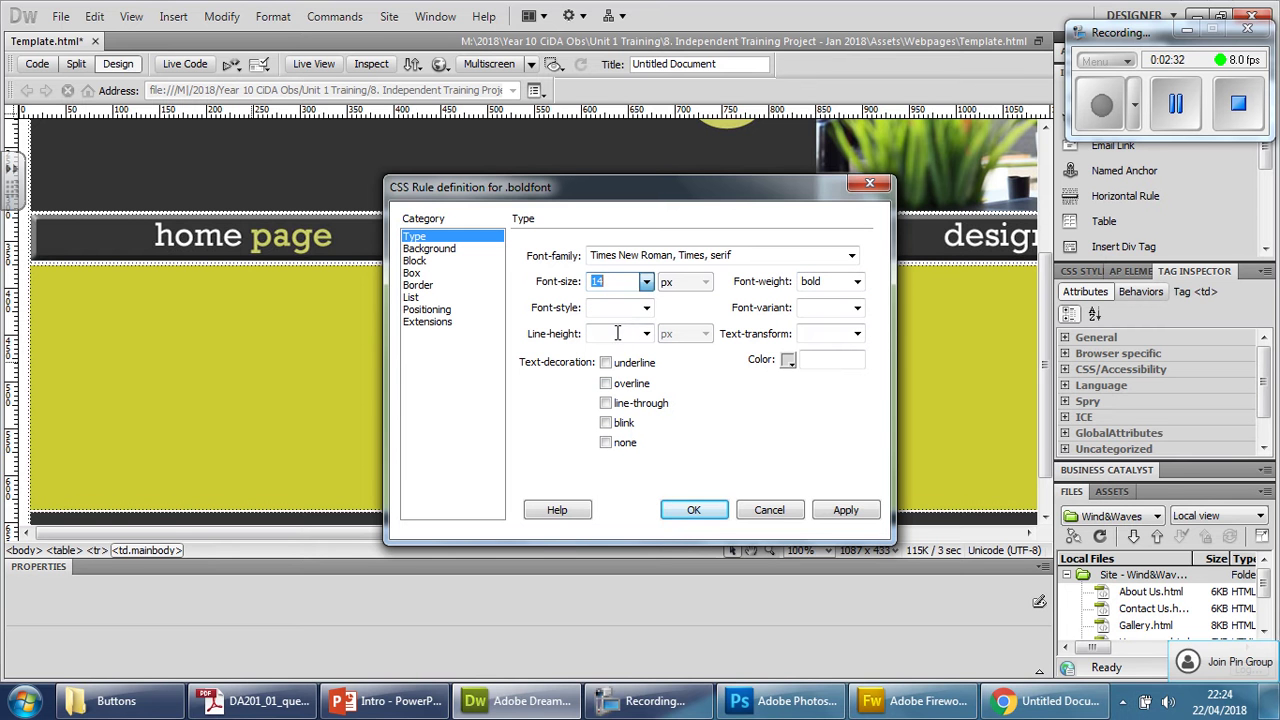
left_click(822, 362)
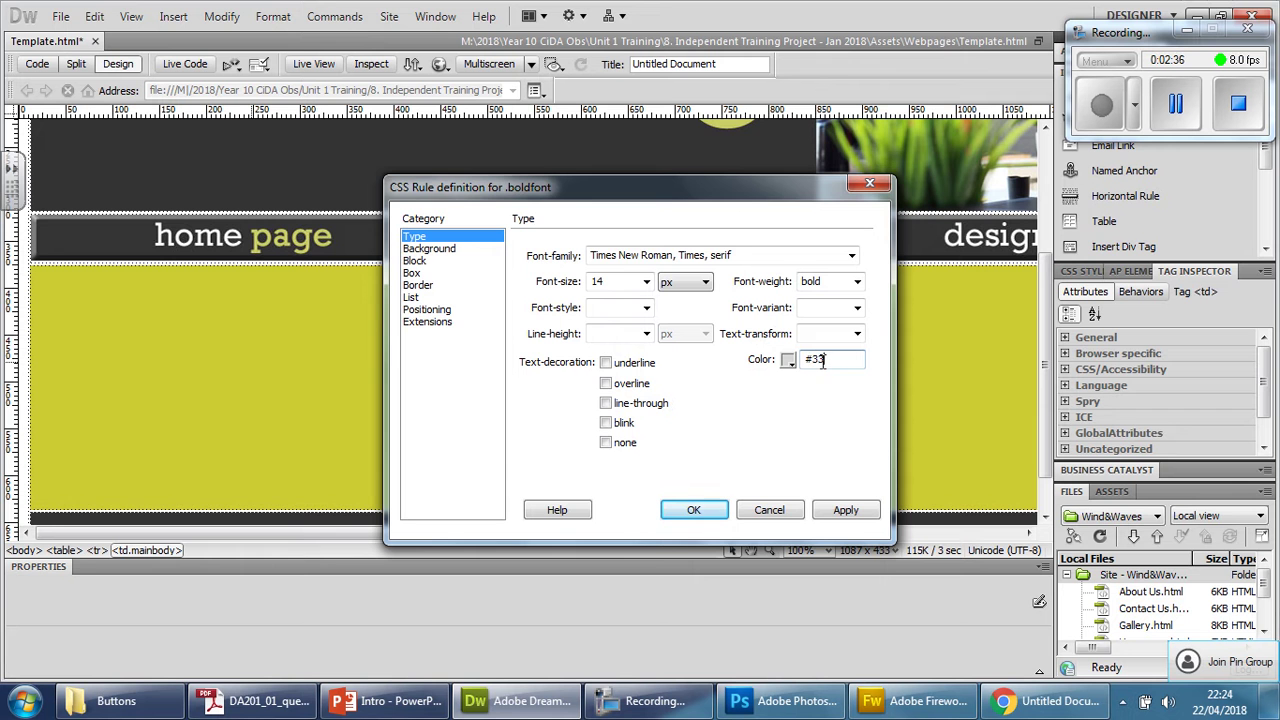
type("#333333")
left_click(830, 508)
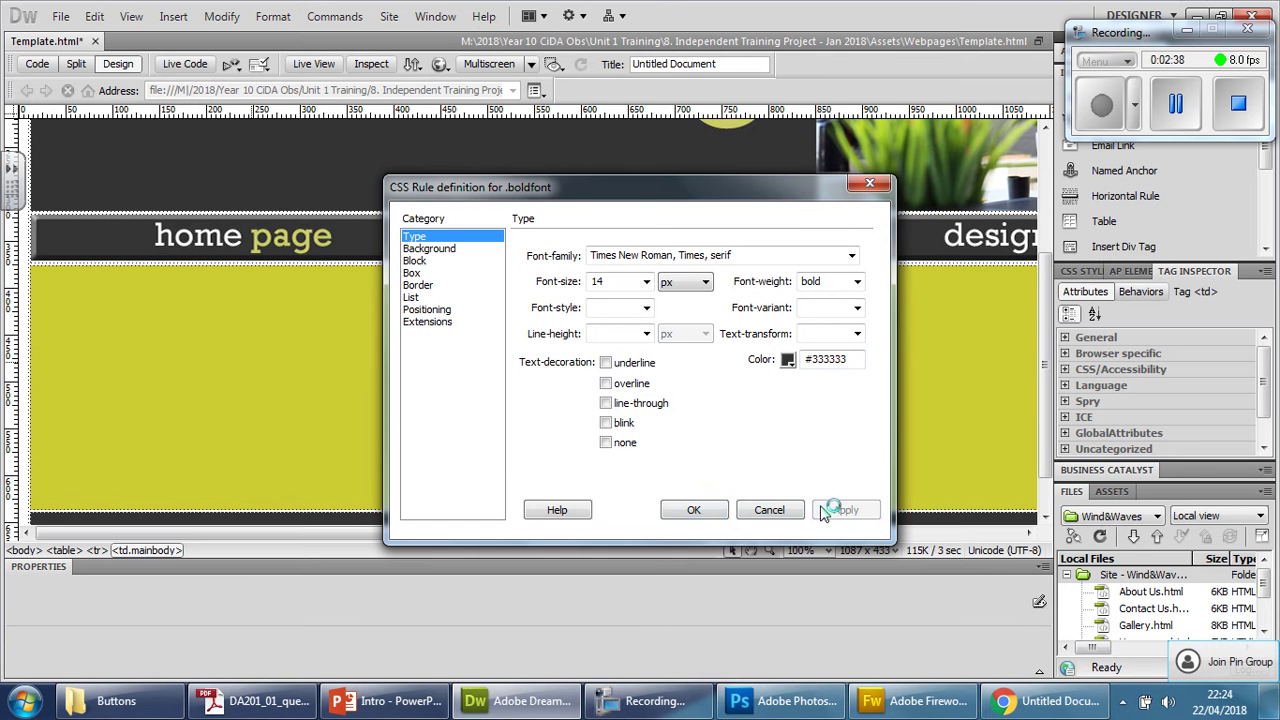
left_click(693, 510)
Try the boldfont class in the first content cell, under the home page button
left_click(447, 483)
scroll(447, 483, "down", 3)
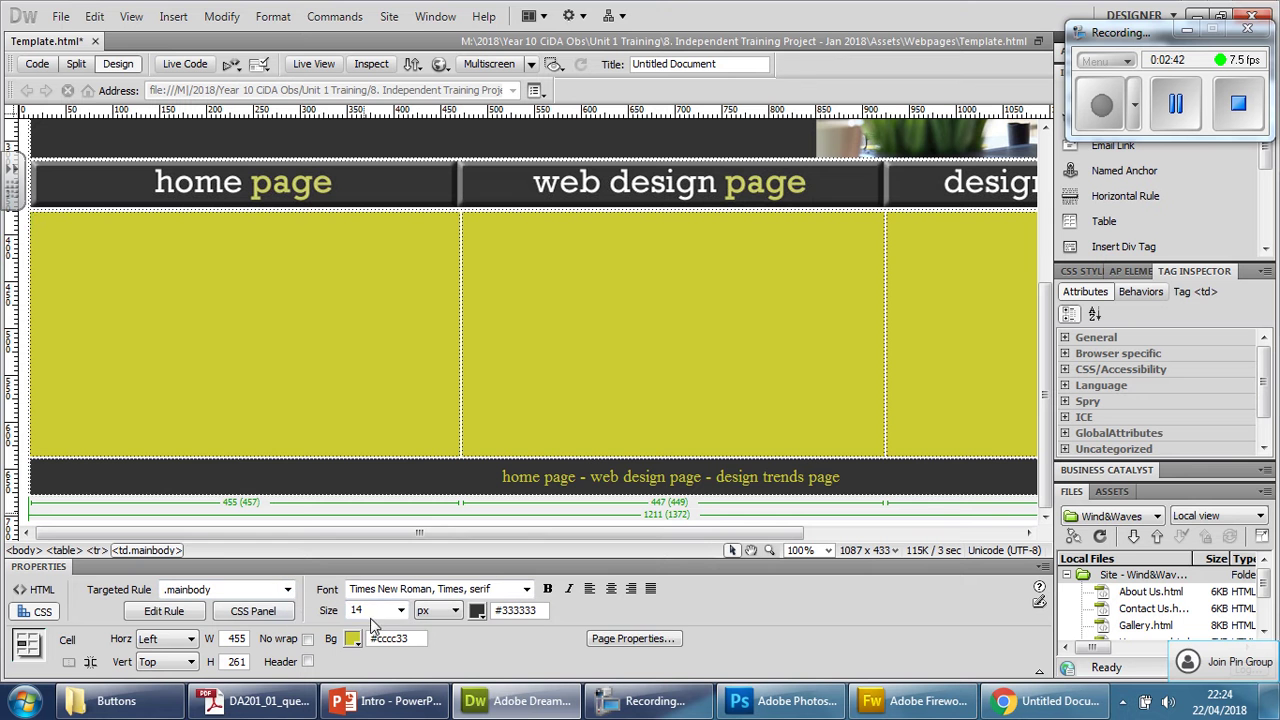
left_click(287, 589)
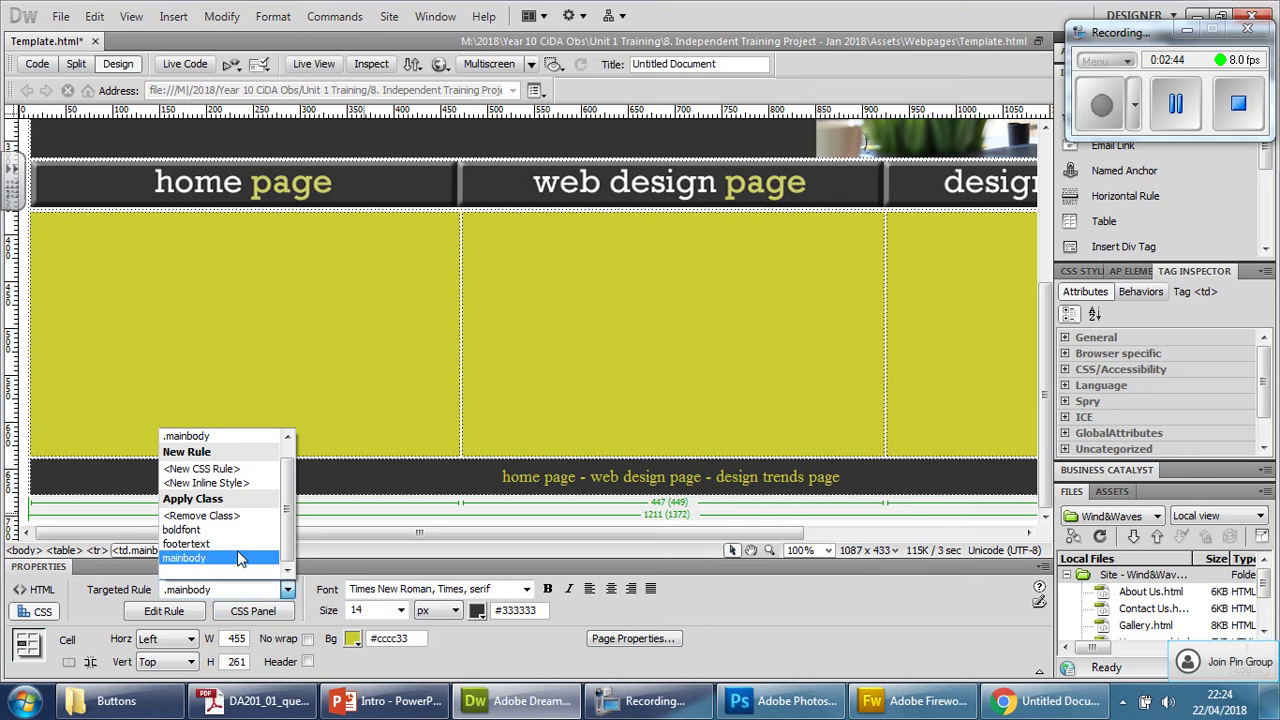
left_click(230, 529)
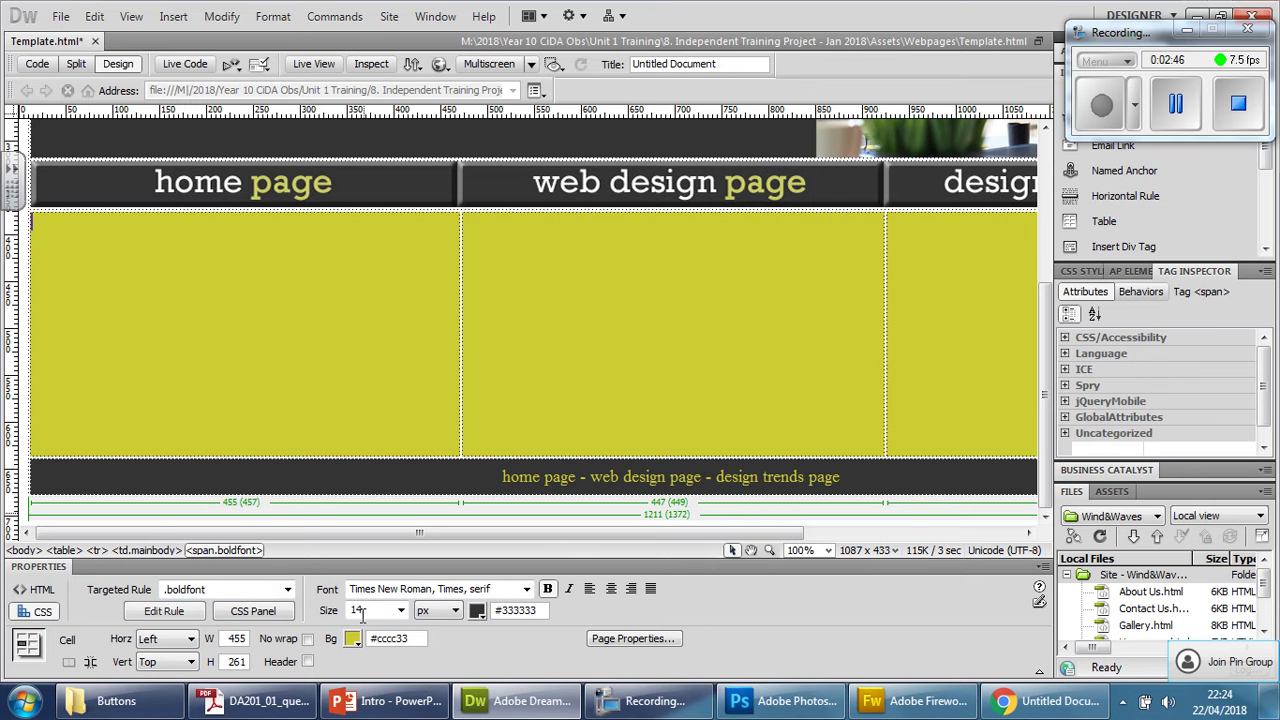
left_click(287, 589)
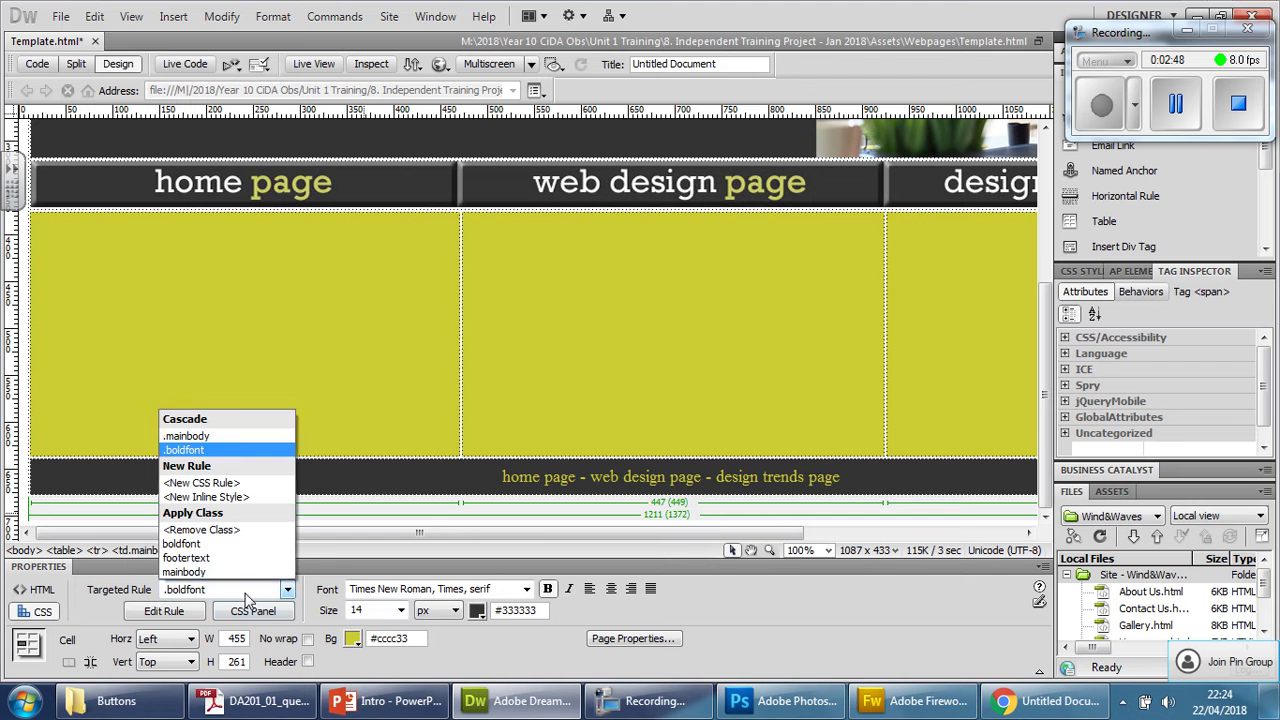
left_click(254, 298)
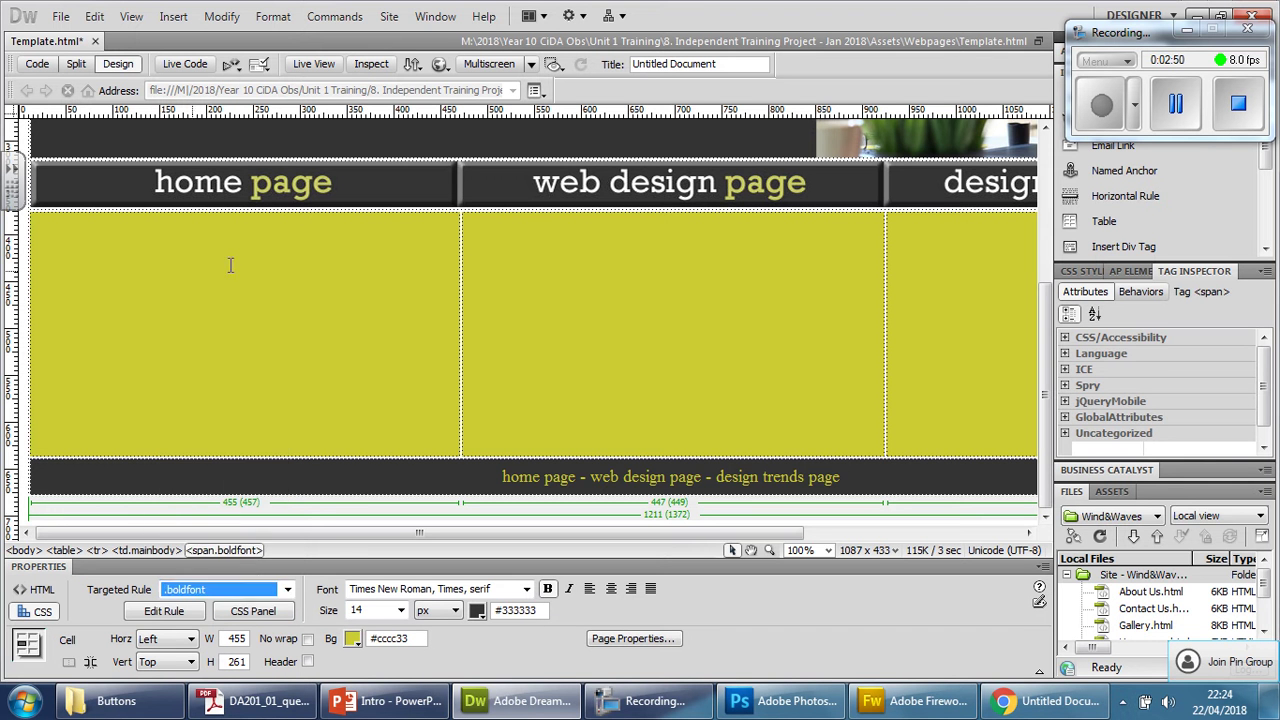
Apply the mainbody class to the first, second and third content cells below the navigation buttons
left_click(186, 349)
left_click(287, 589)
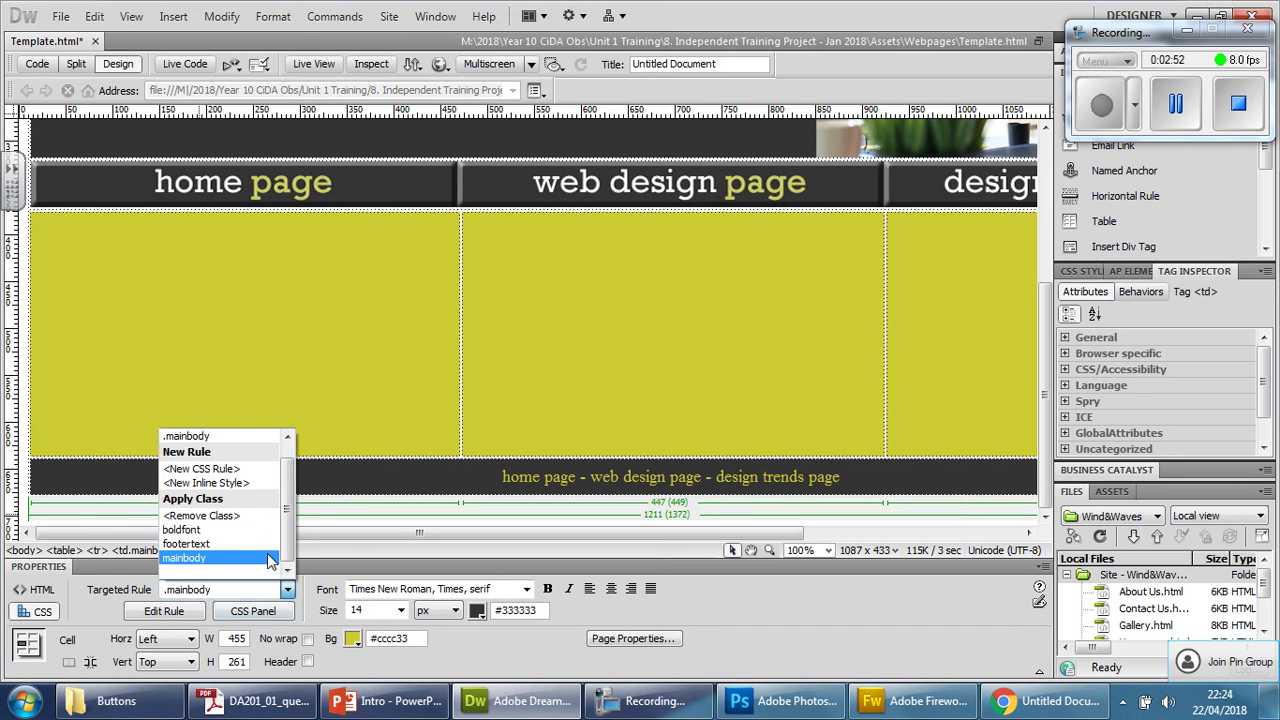
left_click(246, 559)
left_click(594, 309)
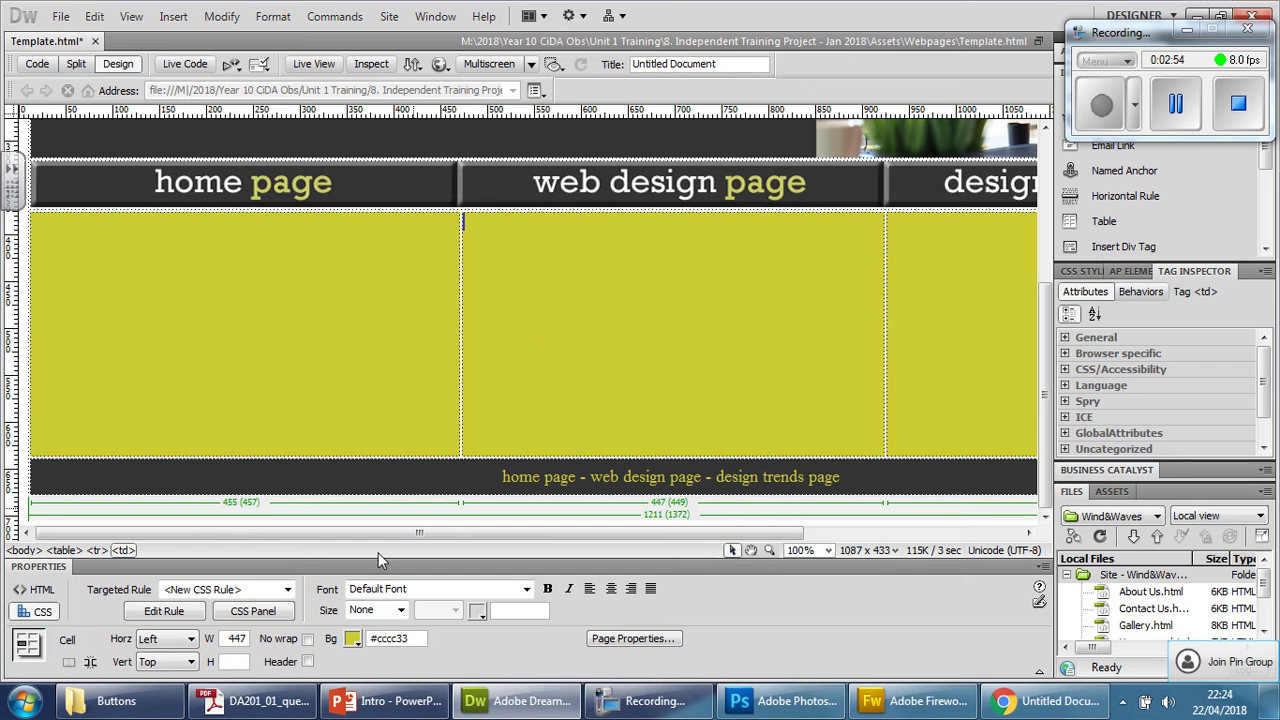
left_click(288, 589)
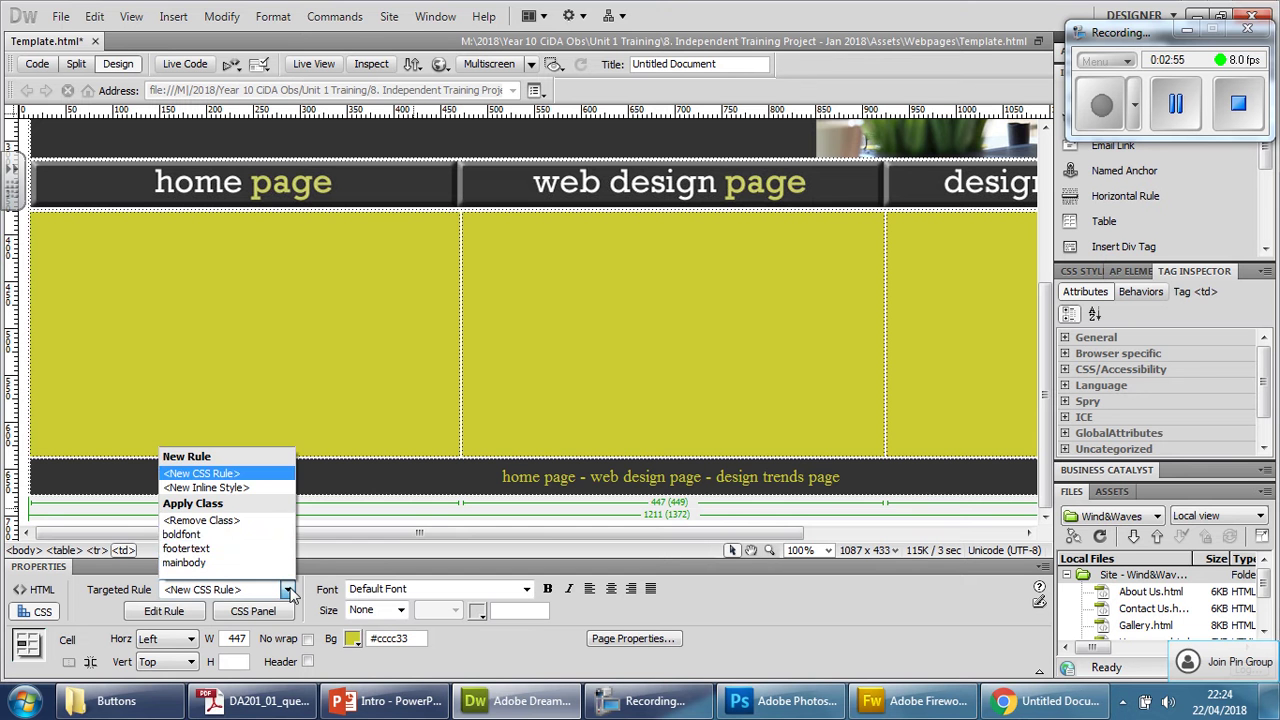
left_click(240, 565)
left_click(946, 268)
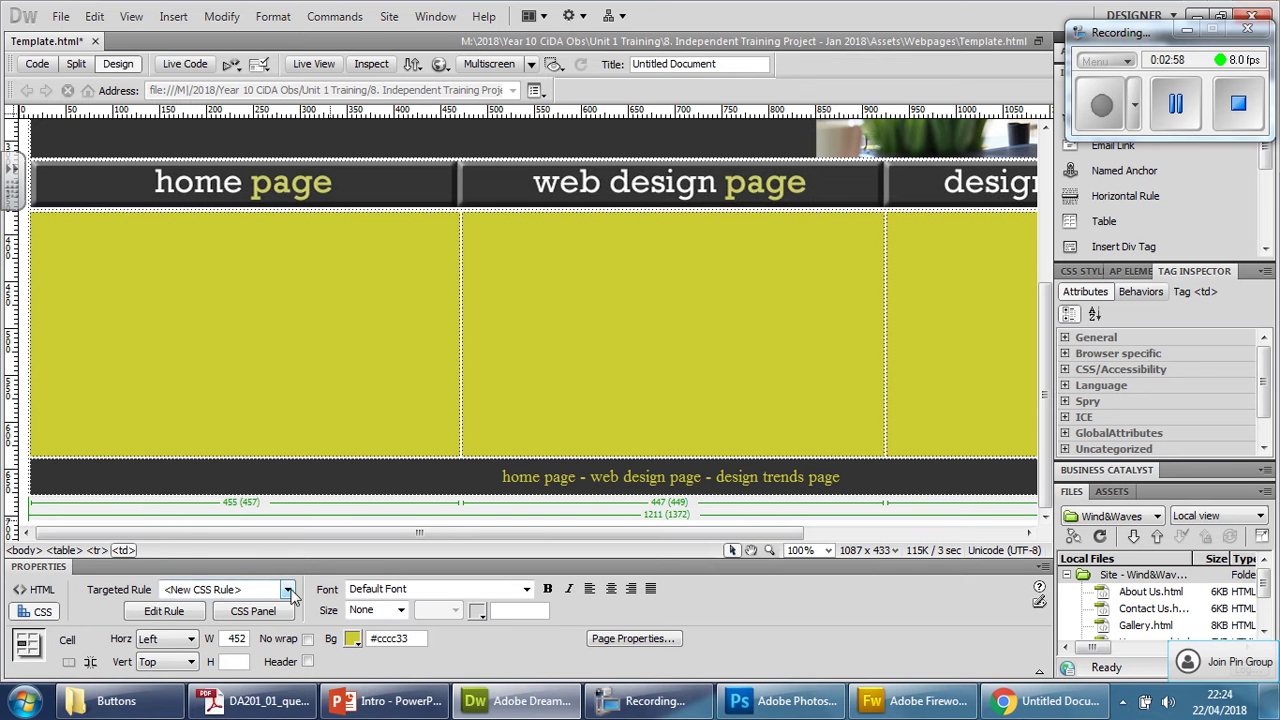
left_click(287, 589)
left_click(190, 562)
Save the template page and minimise the screen recorder window
left_click(748, 354)
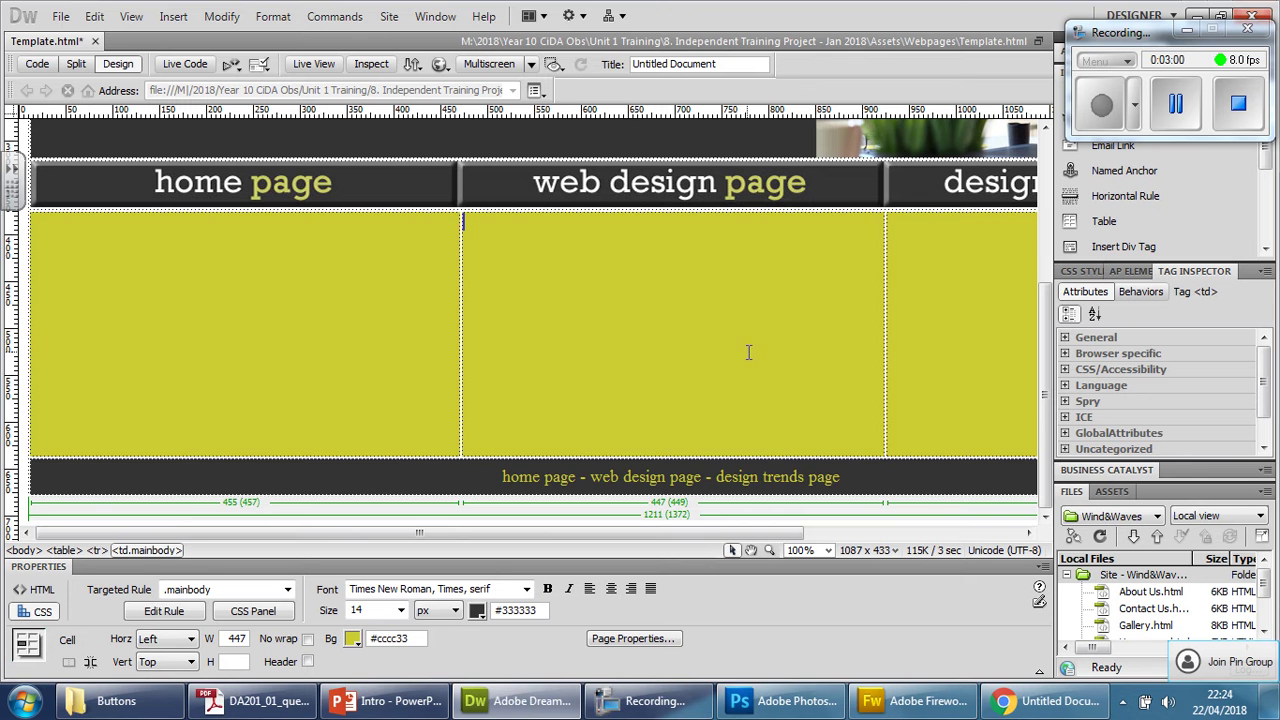
key("ctrl+s")
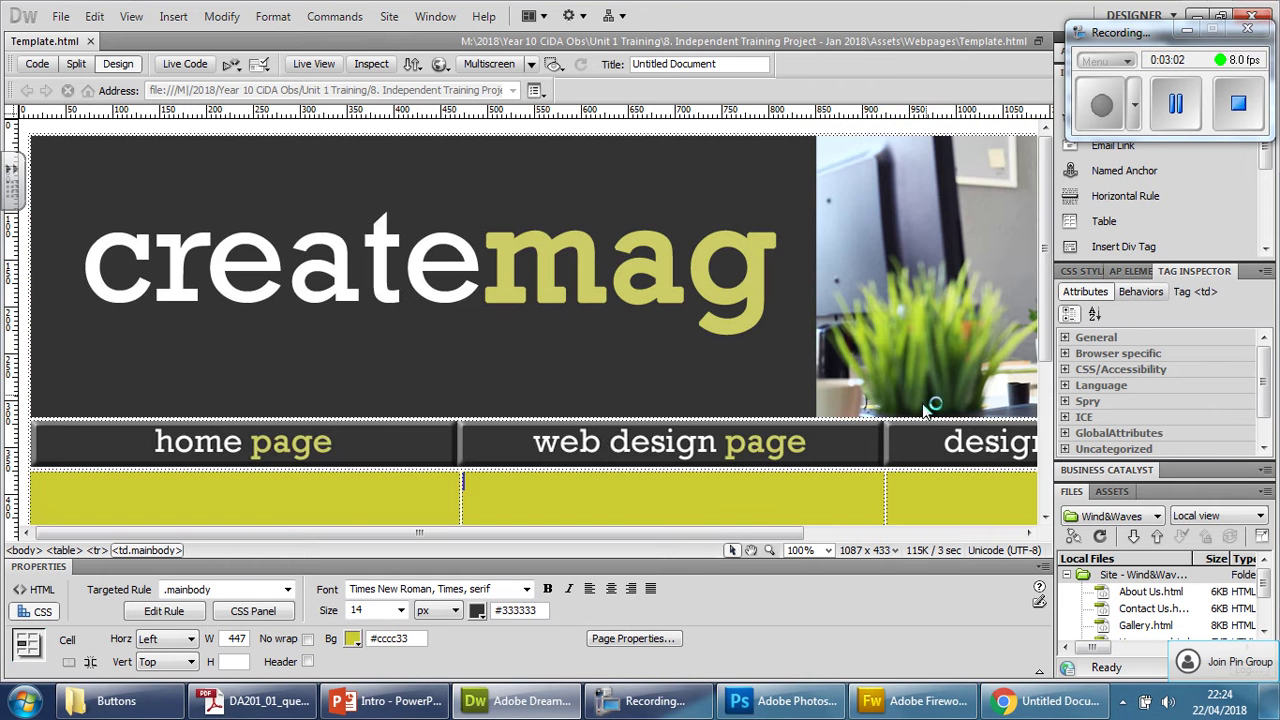
scroll(928, 390, "up", 5)
left_click(1187, 32)
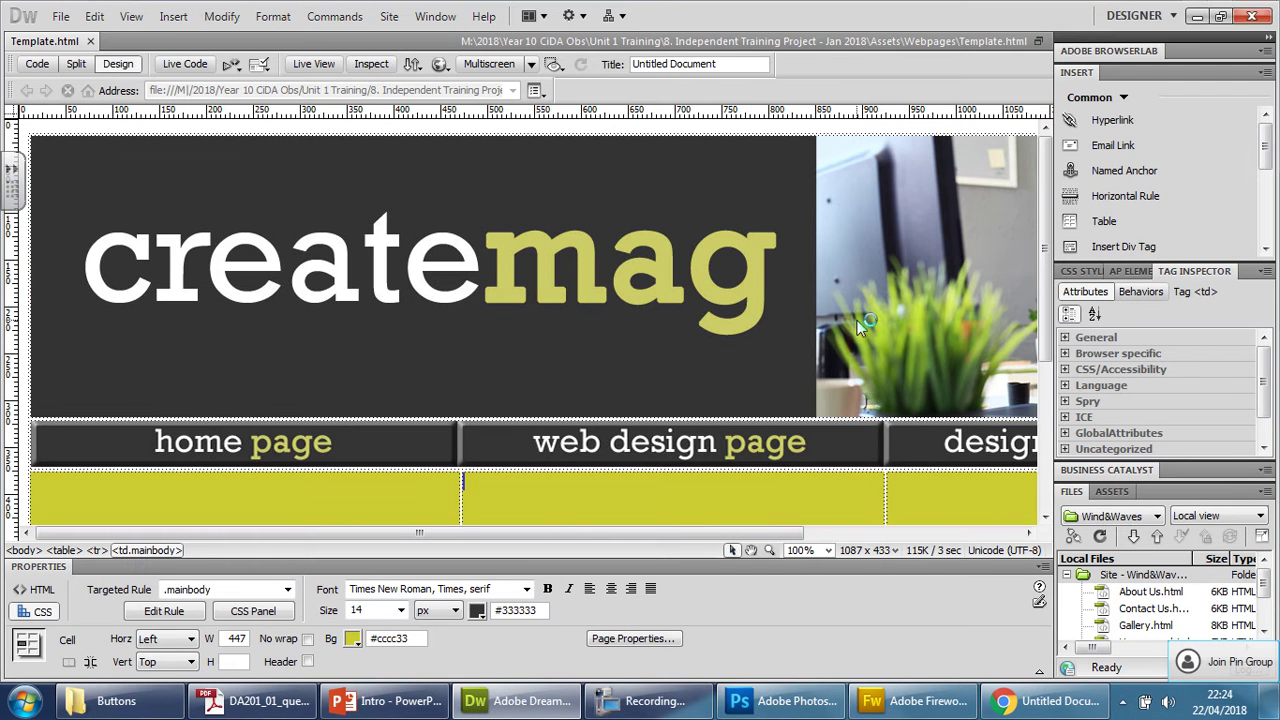
Switch to the Intro presentation in PowerPoint, highlight the "PAT: Pages and Text" item for review, and minimise the presentation
left_click(388, 701)
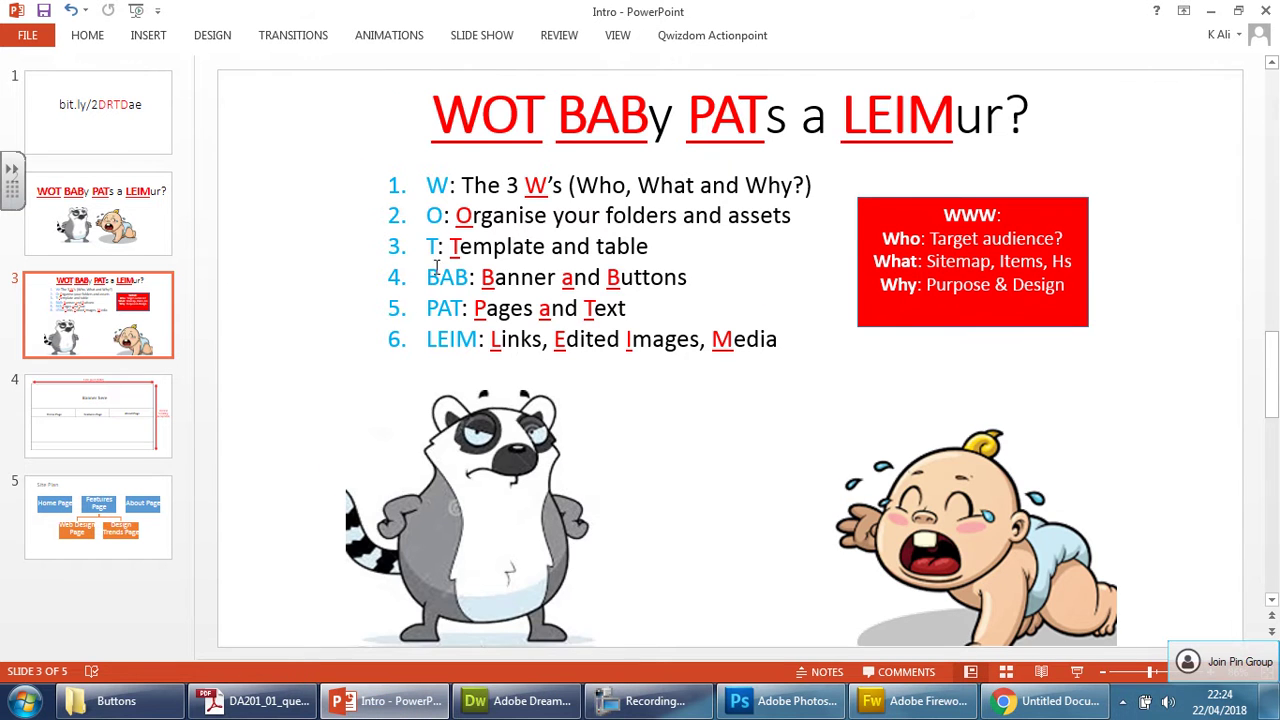
left_click_drag(428, 311, 627, 311)
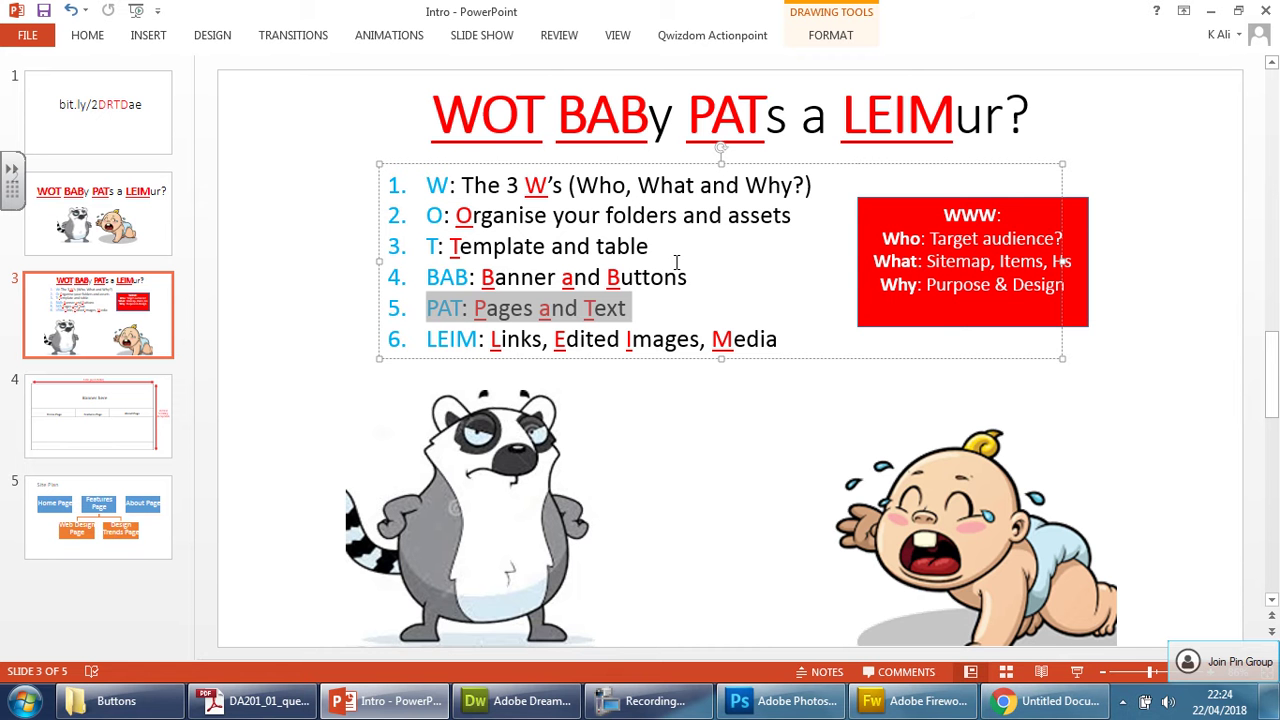
left_click(1211, 14)
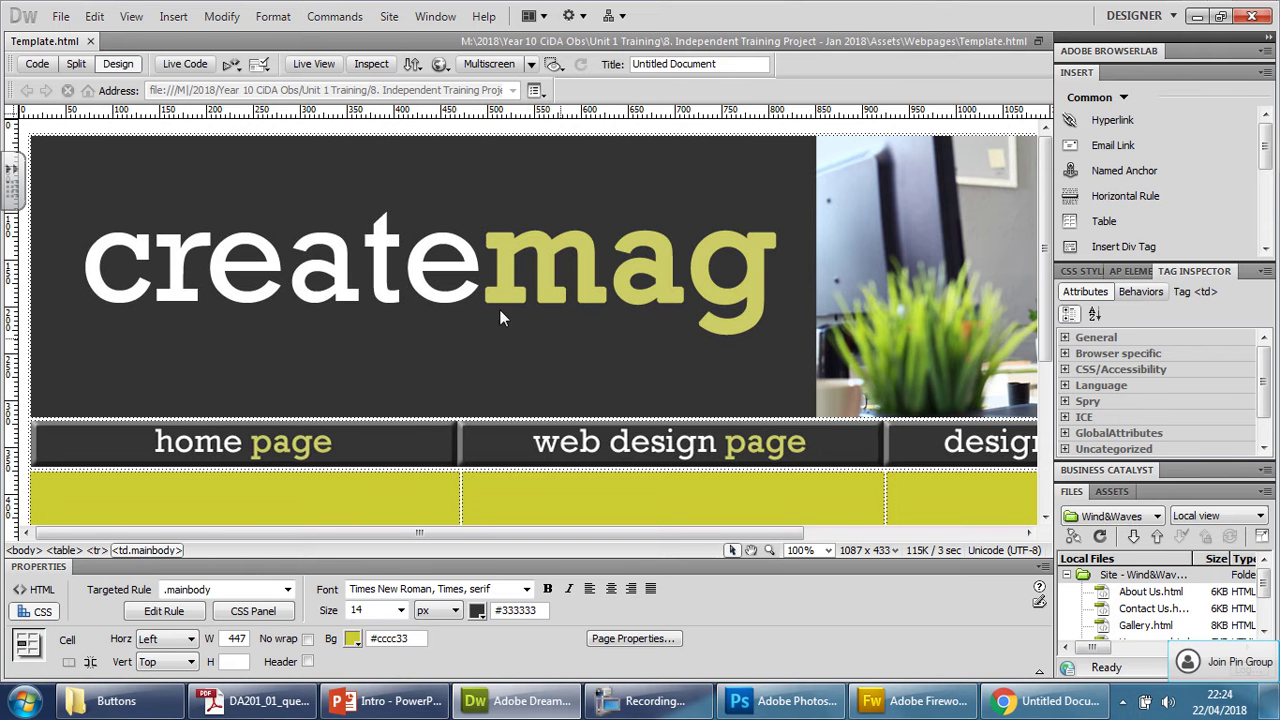
Switch to Windows Explorer and open the Webpages folder inside Assets
left_click(1196, 16)
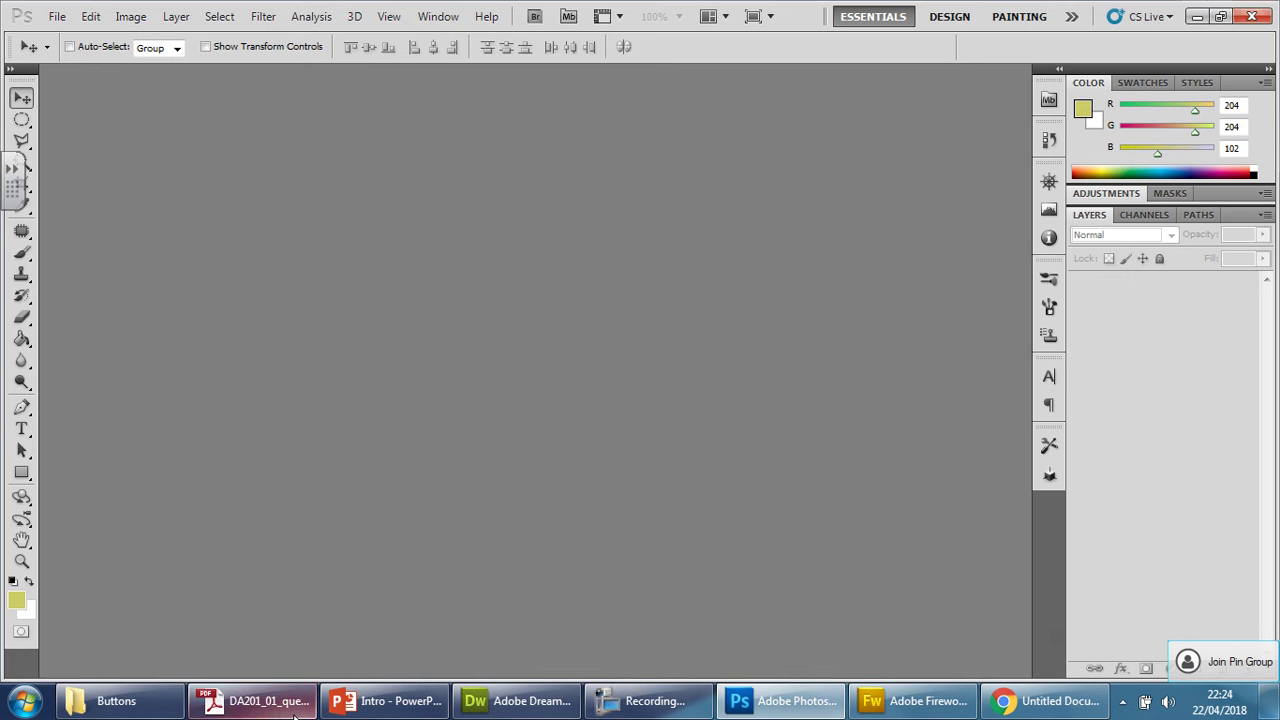
left_click(116, 700)
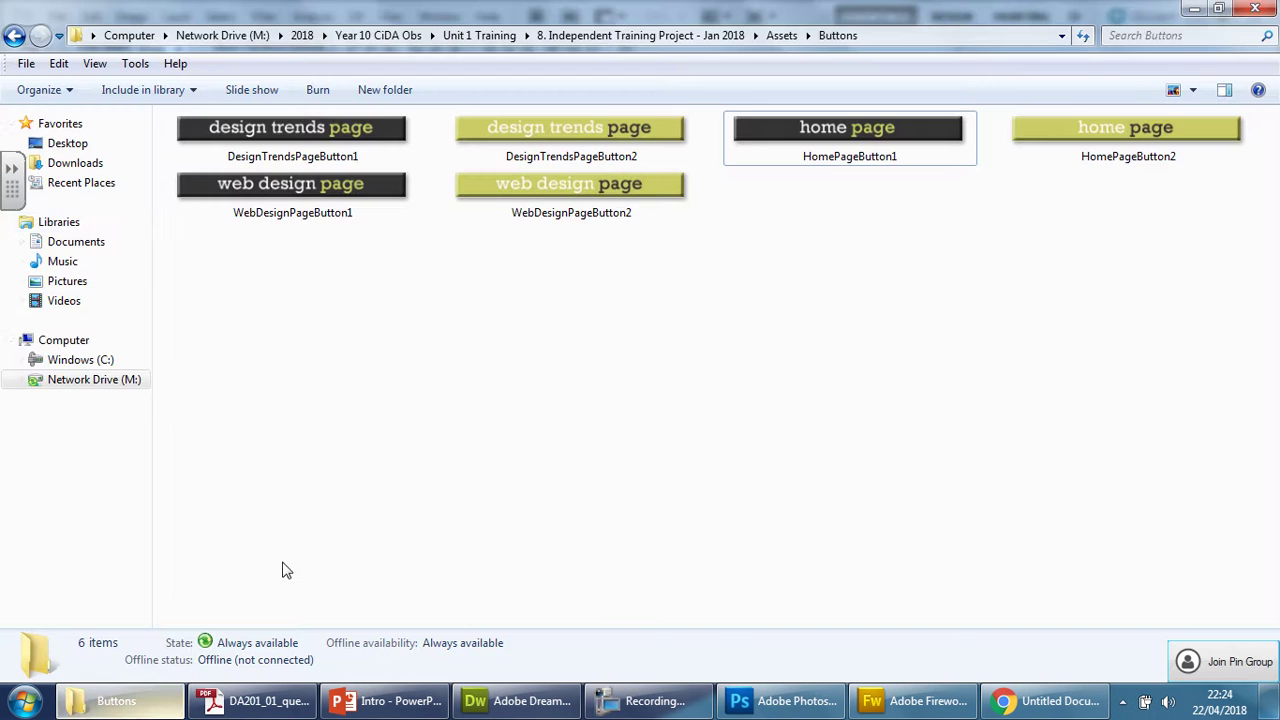
left_click(14, 36)
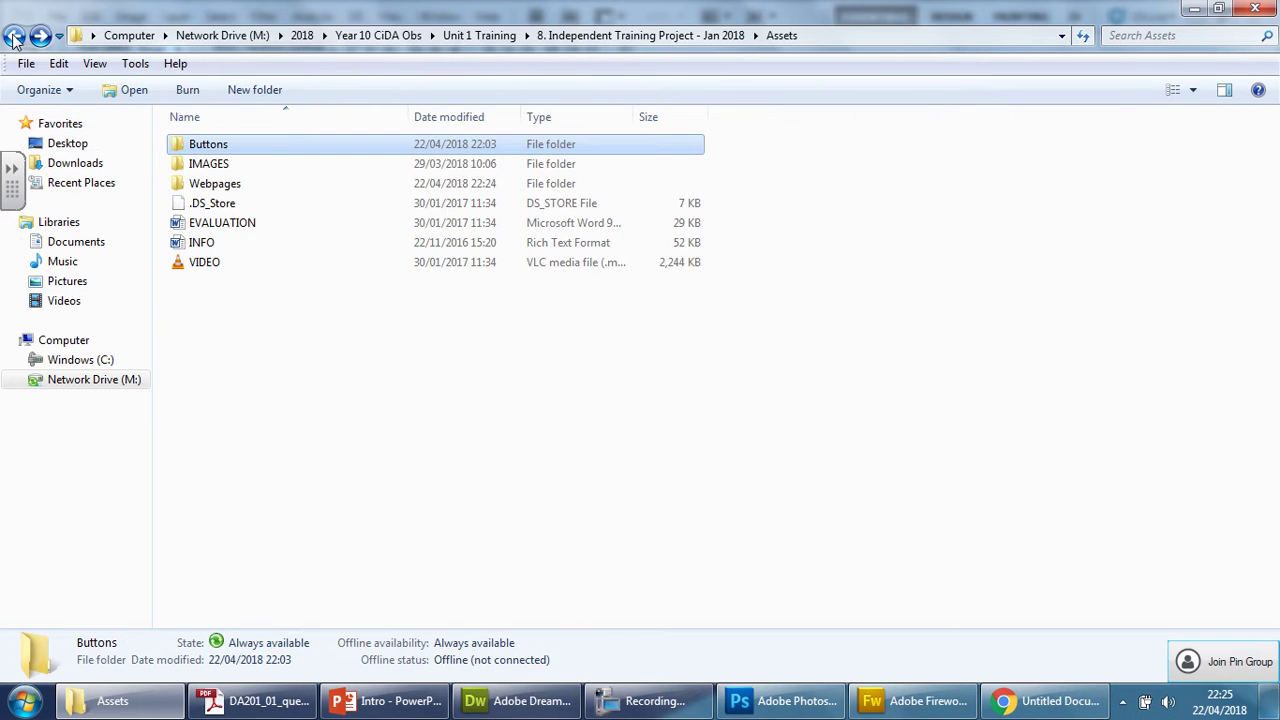
double_click(257, 186)
Close Template.html in Dreamweaver and return to the Webpages folder in Windows Explorer
left_click(517, 700)
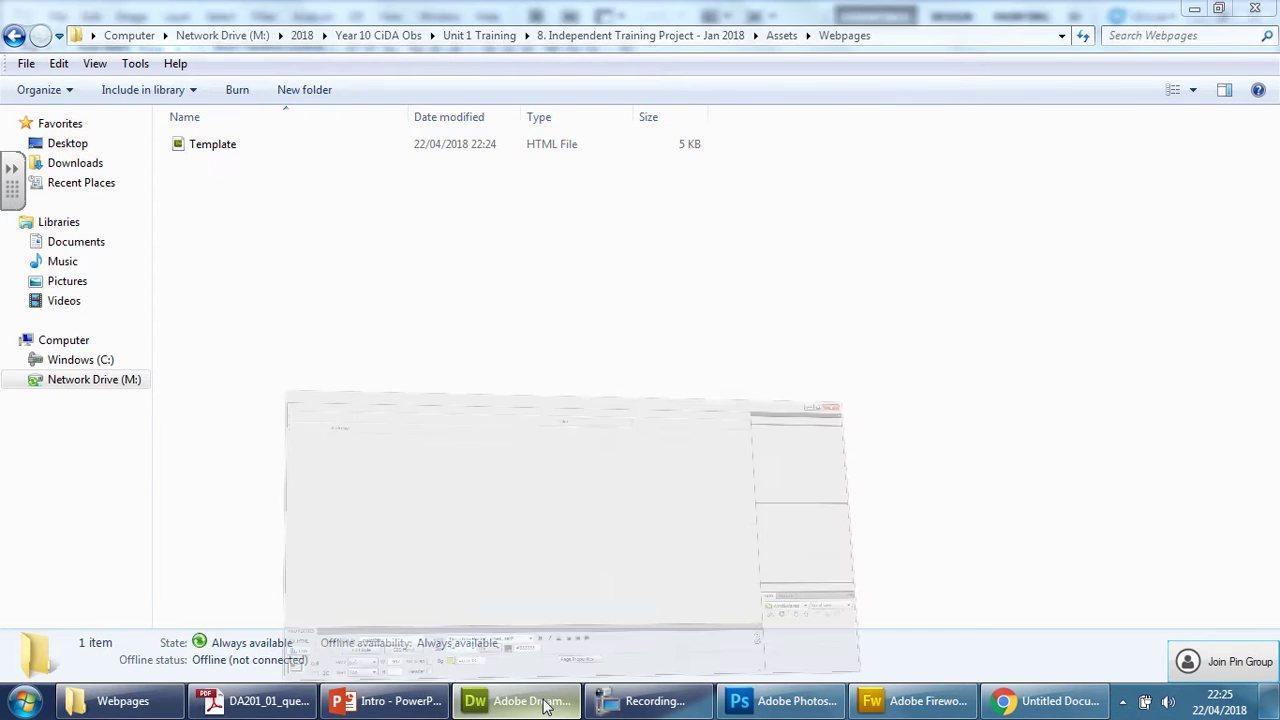
left_click(90, 43)
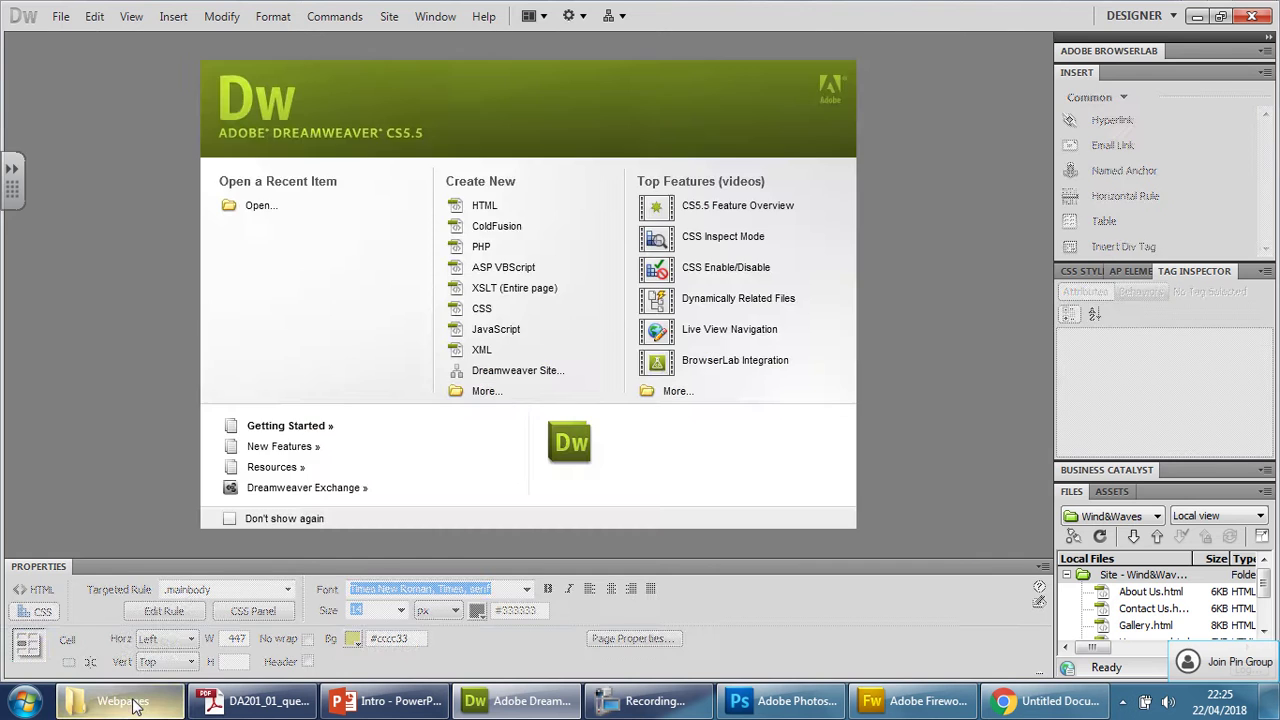
key("alt+Tab")
left_click(234, 144)
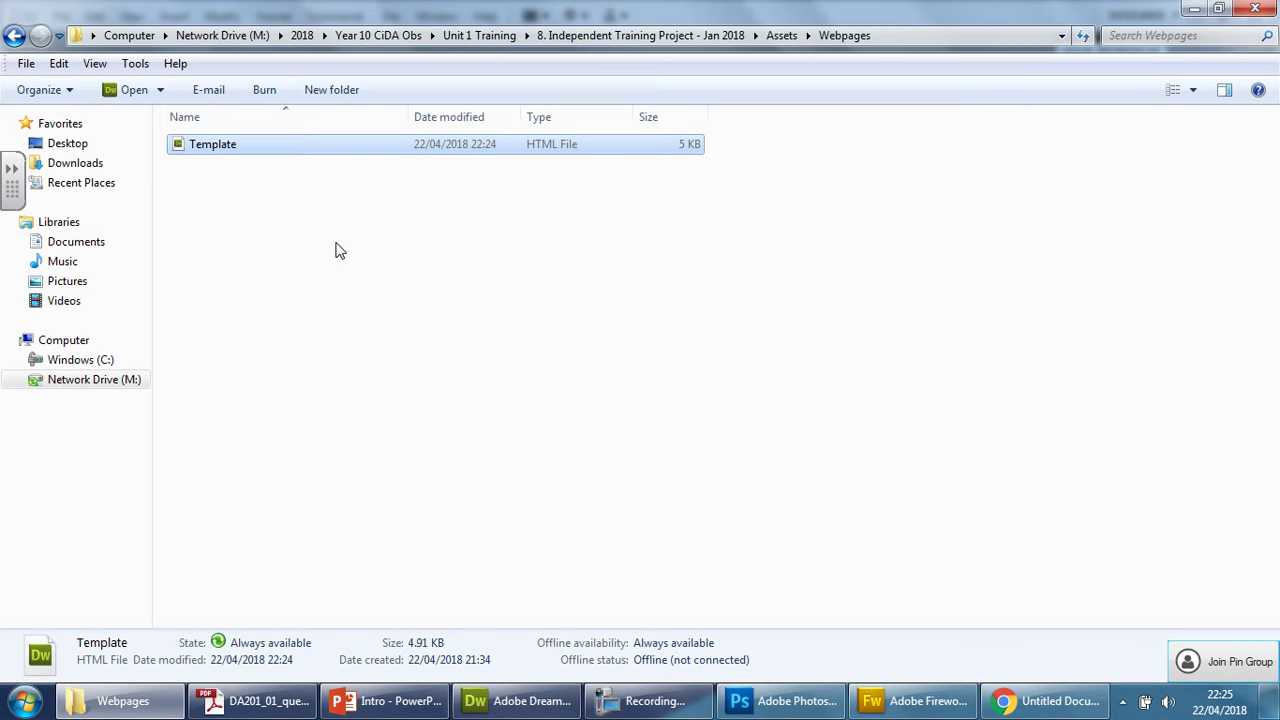
double_click(232, 145)
right_click(234, 148)
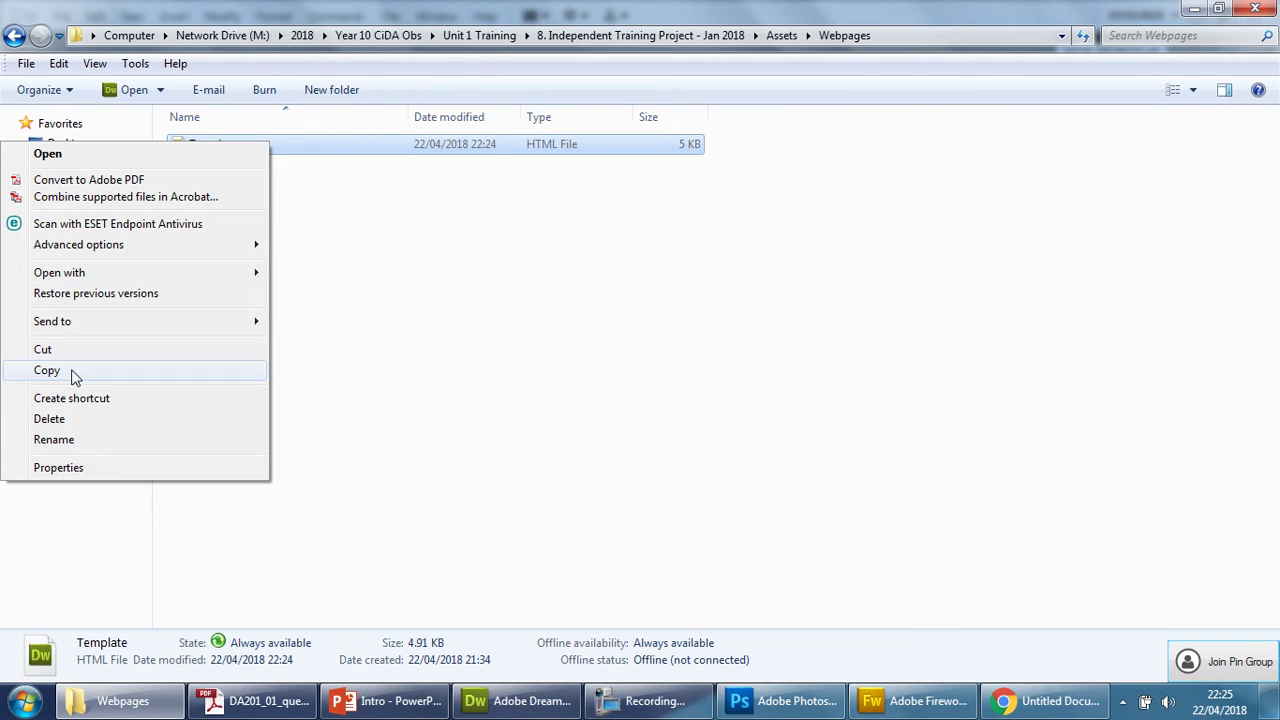
left_click(710, 388)
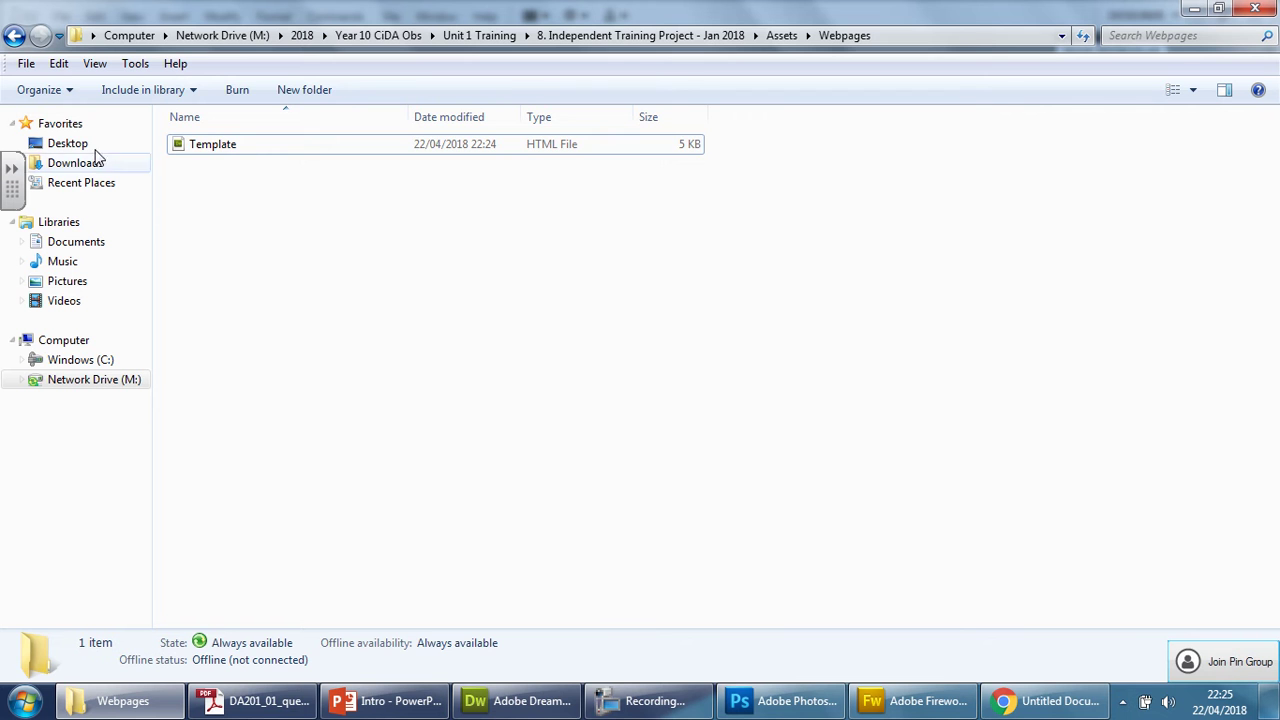
Copy the Template file and paste one duplicate of it into the Webpages folder
left_click(236, 147)
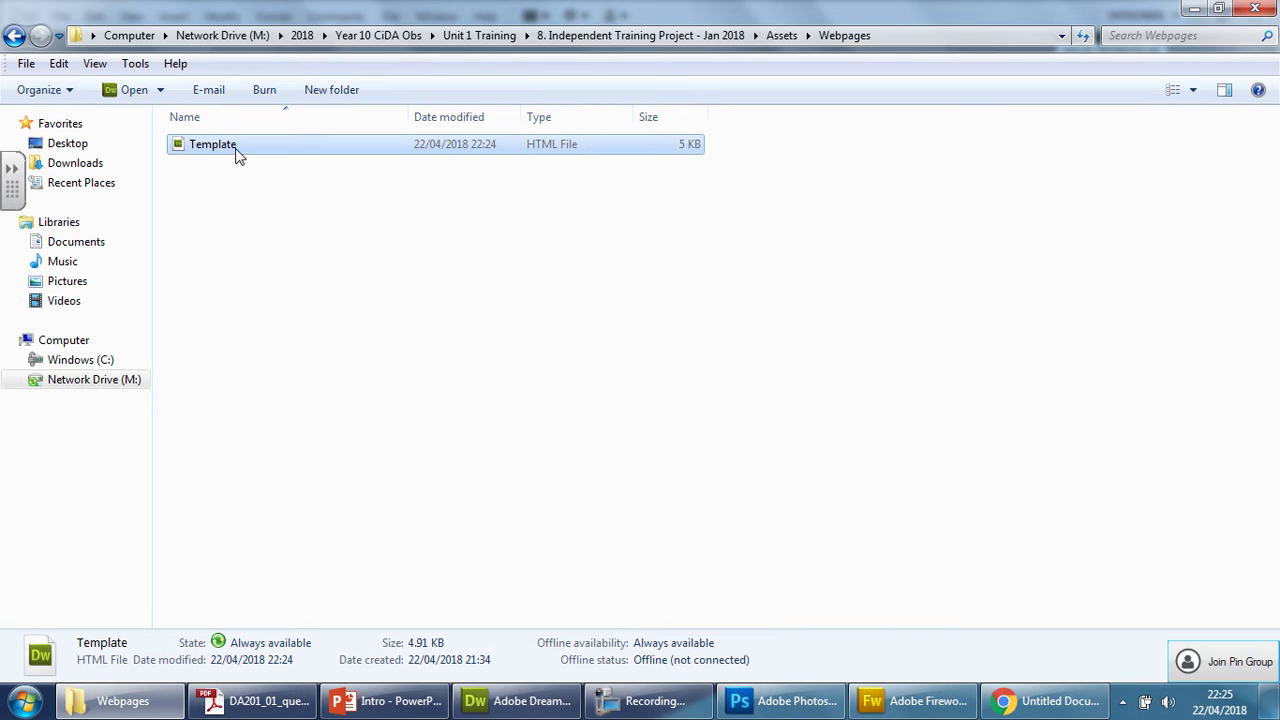
left_click(30, 92)
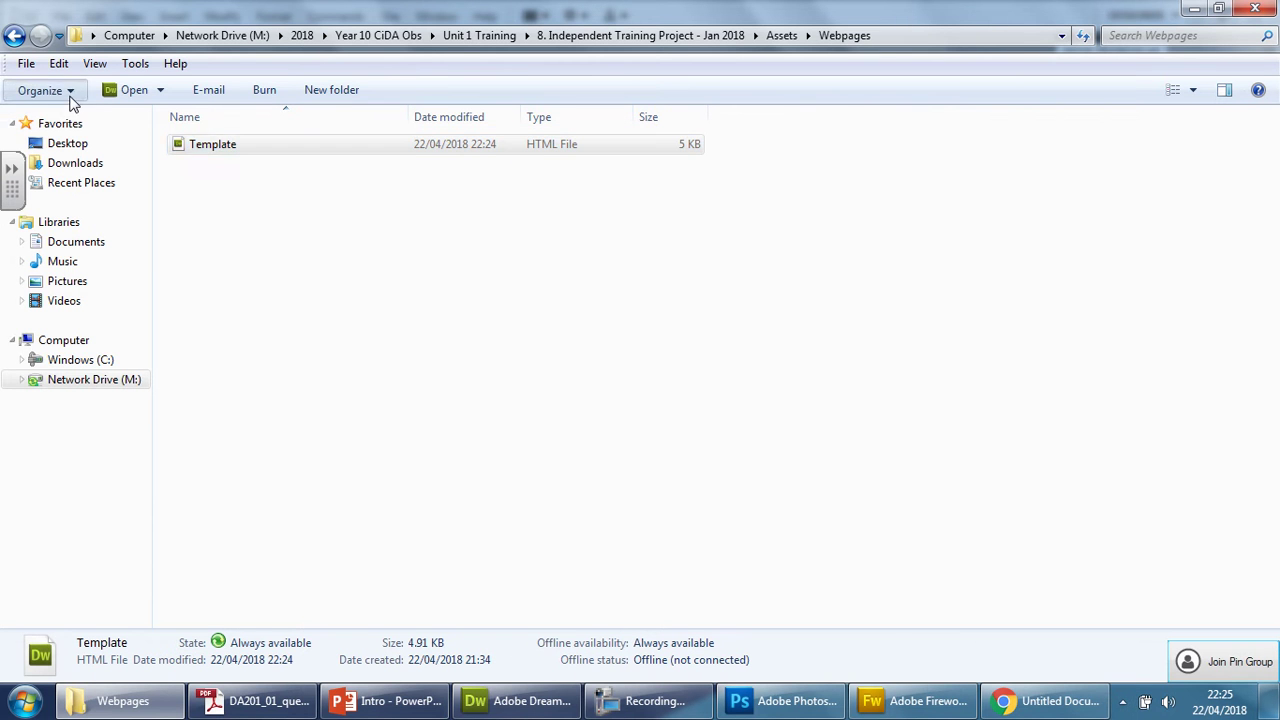
left_click(60, 145)
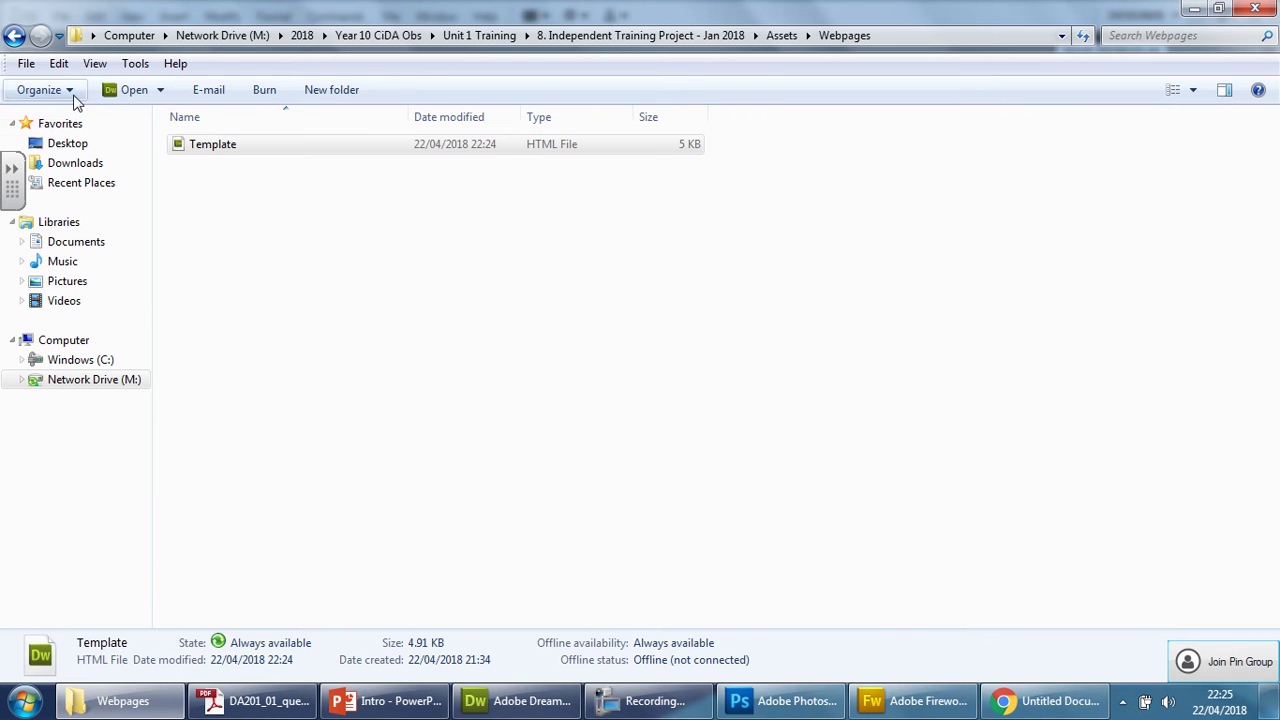
left_click(34, 92)
left_click(82, 158)
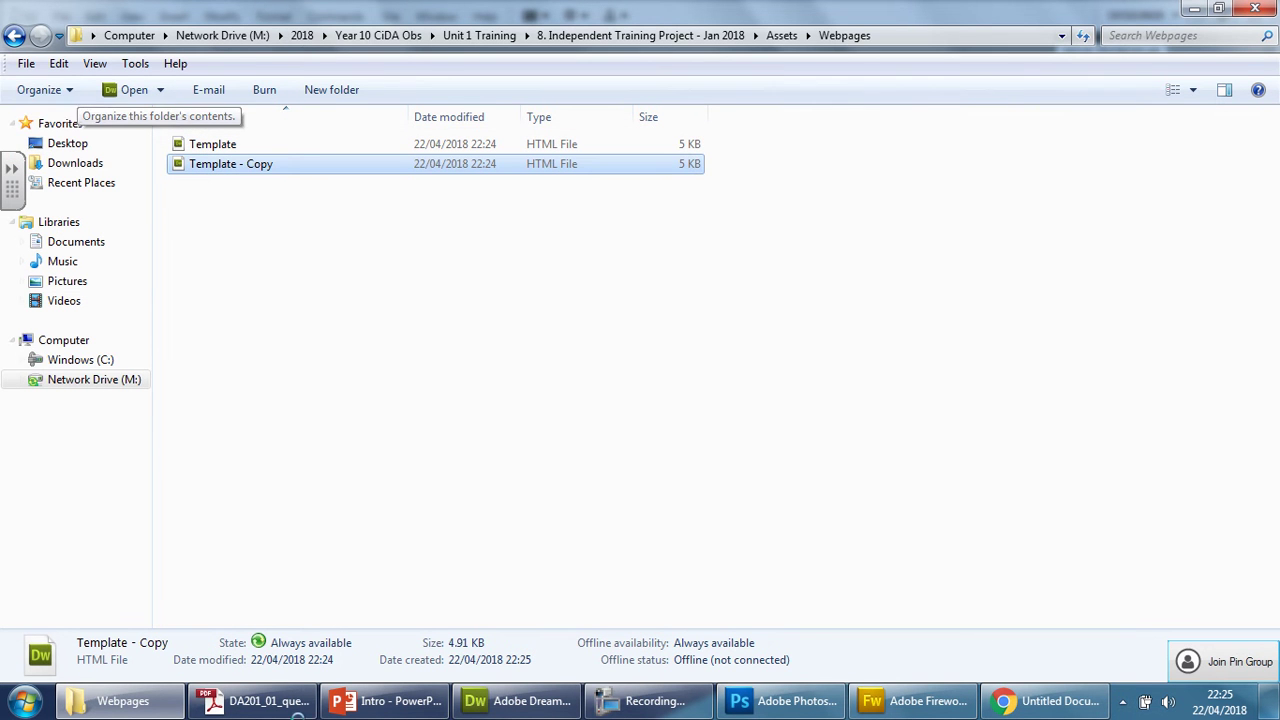
Check the required pages under Overall site requirements in the DA201_01_que PDF and return to the Webpages folder
left_click(255, 701)
scroll(311, 415, "up", 6)
scroll(311, 415, "up", 3)
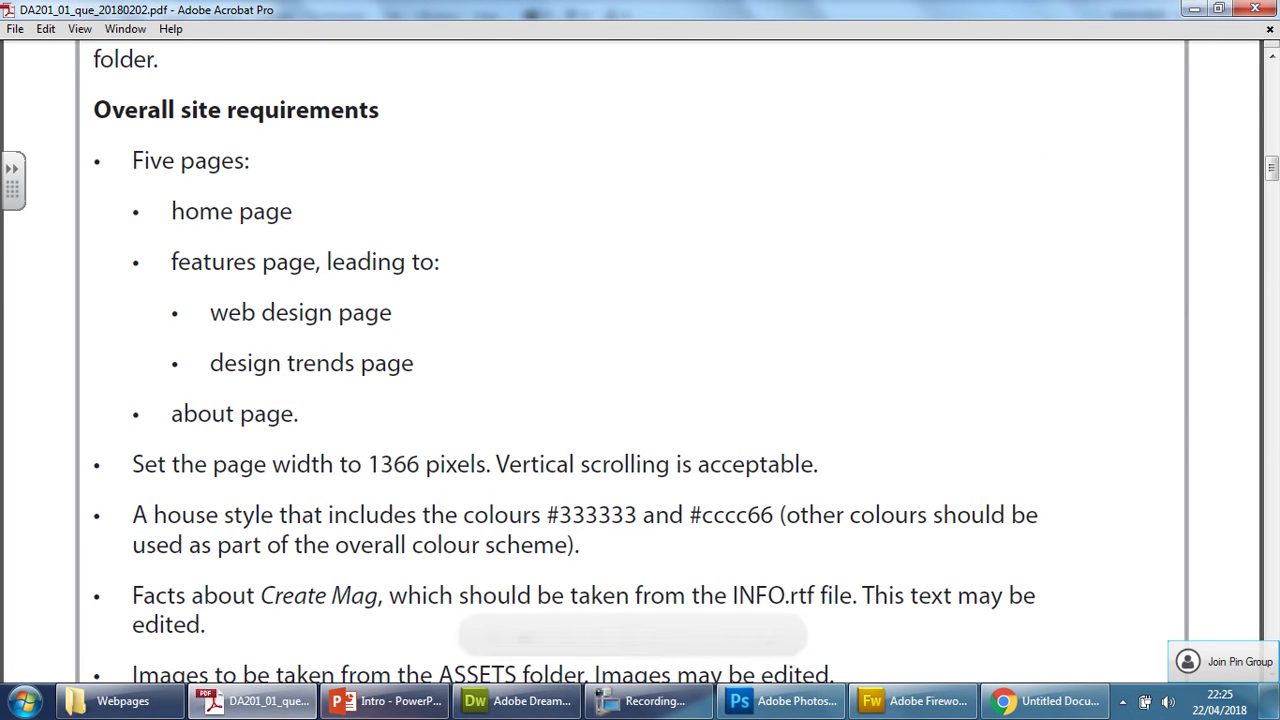
left_click(118, 701)
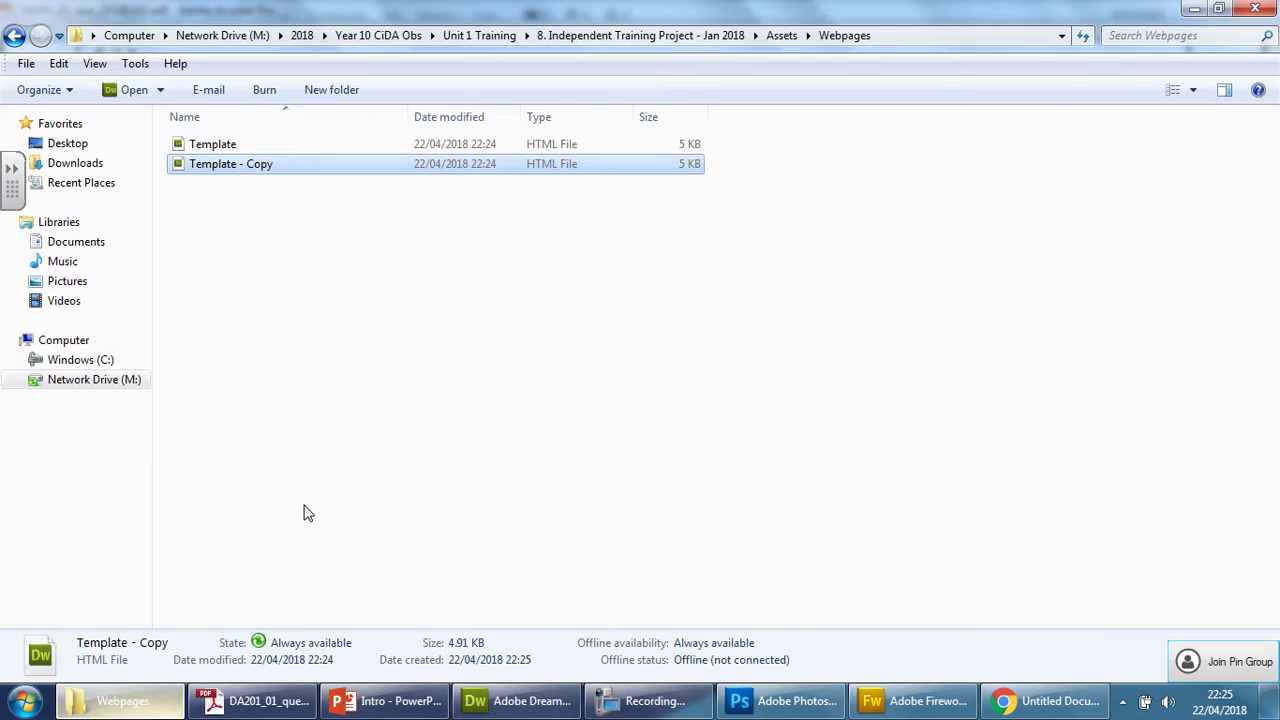
Paste four more duplicates of the Template file into the Webpages folder
left_click(40, 90)
left_click(58, 158)
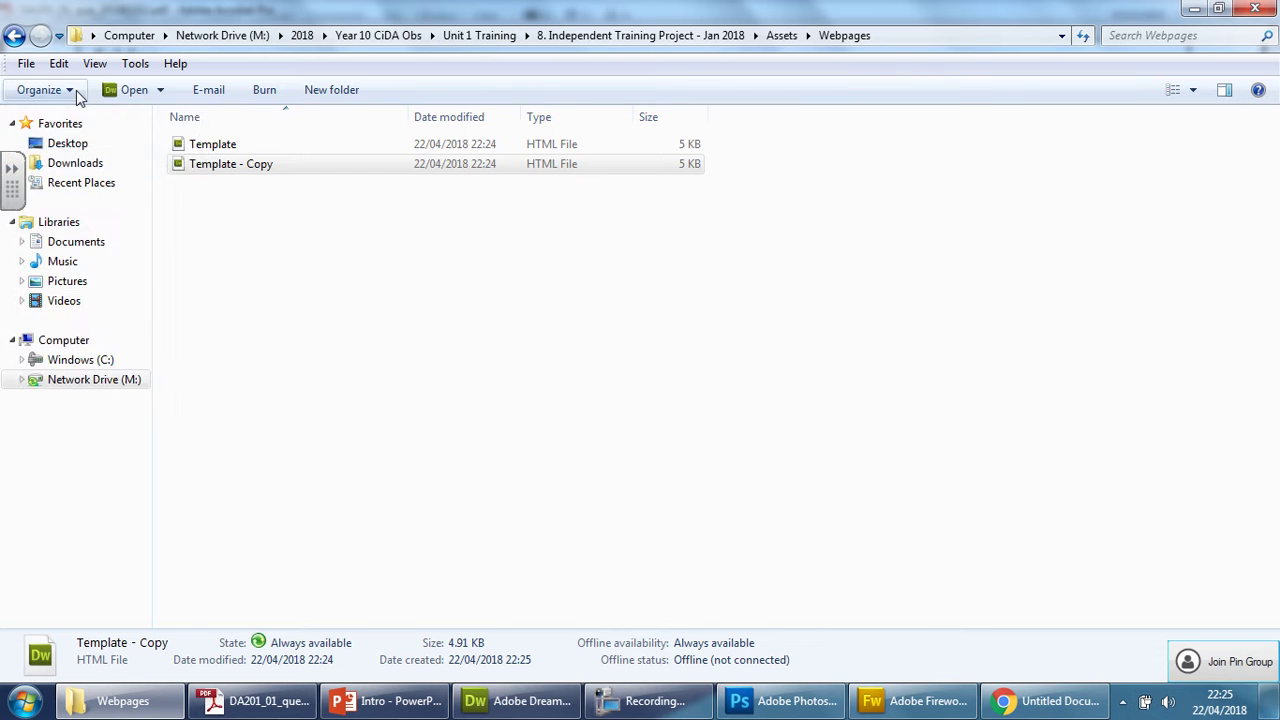
left_click(70, 90)
left_click(76, 155)
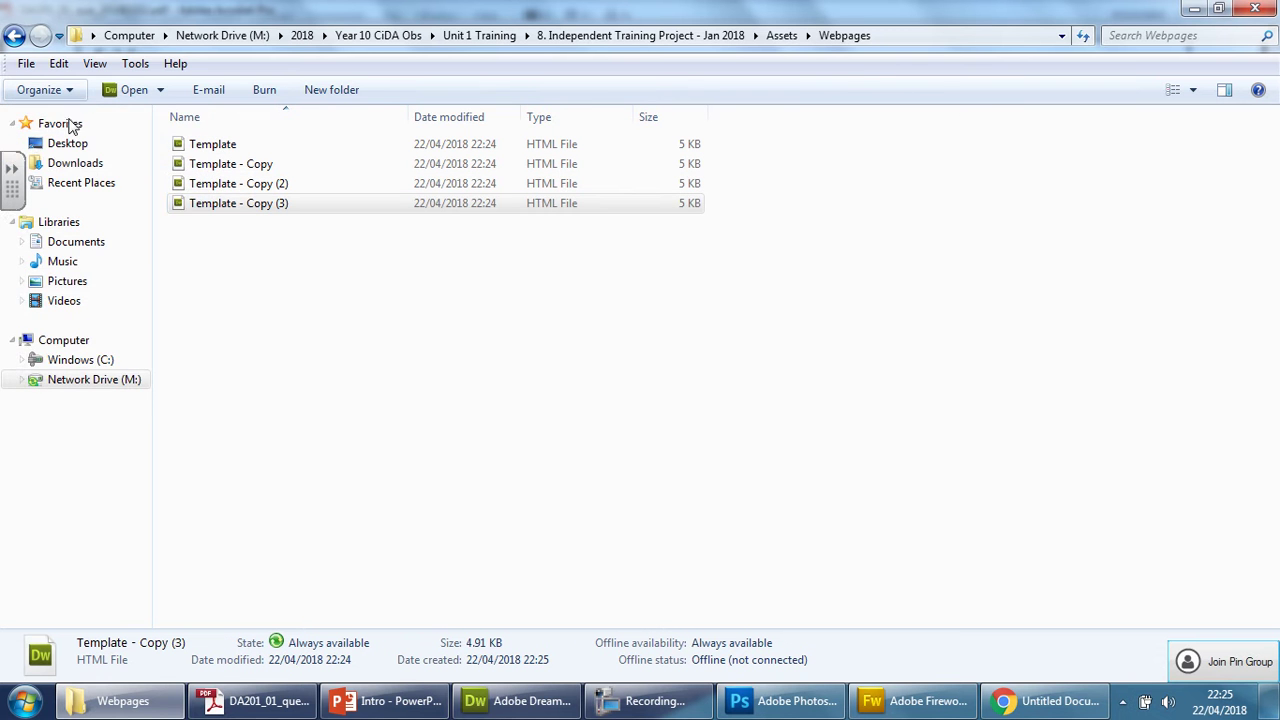
left_click(62, 90)
left_click(76, 156)
left_click(72, 92)
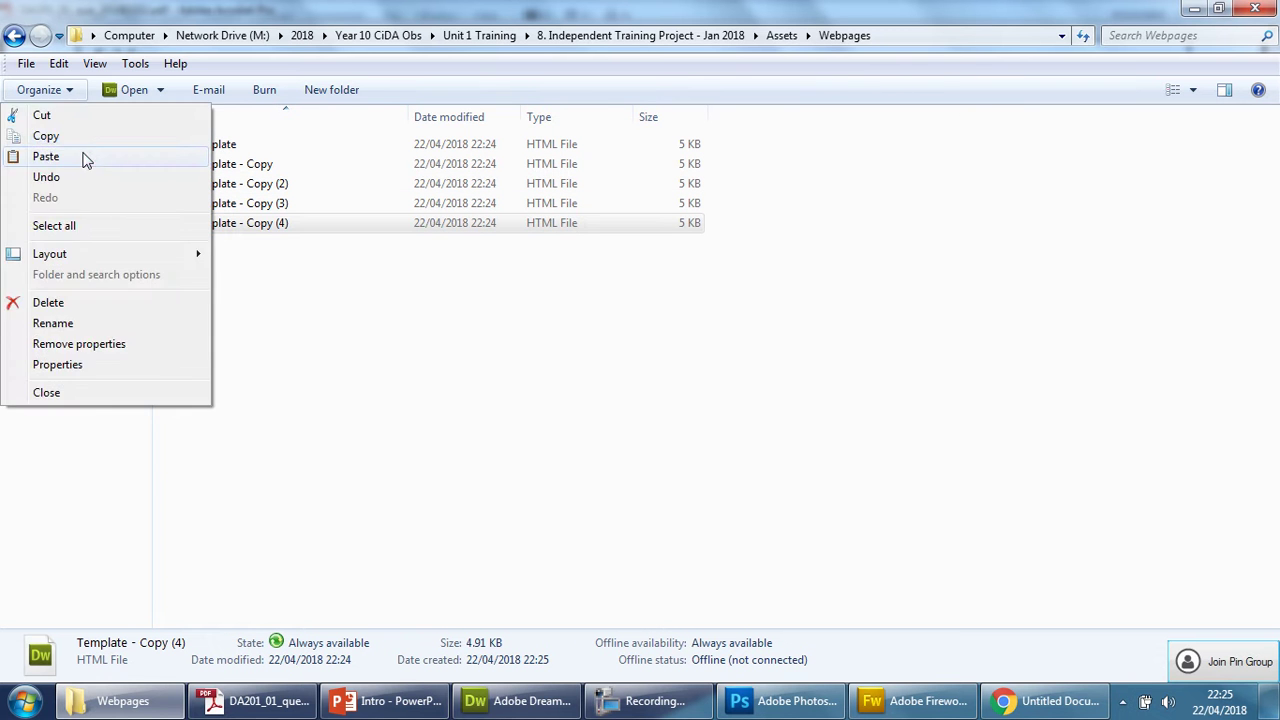
left_click(76, 156)
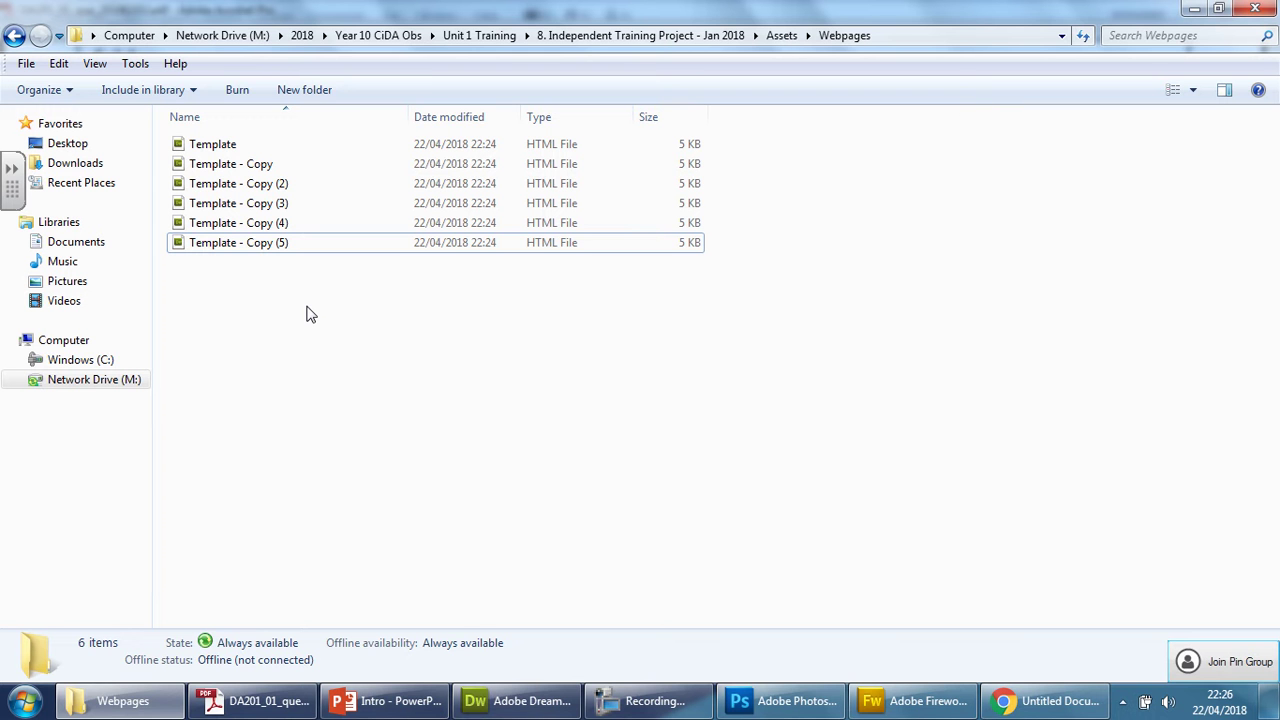
Rename the first two template copies as Home Page and Web Design Page
left_click(243, 168)
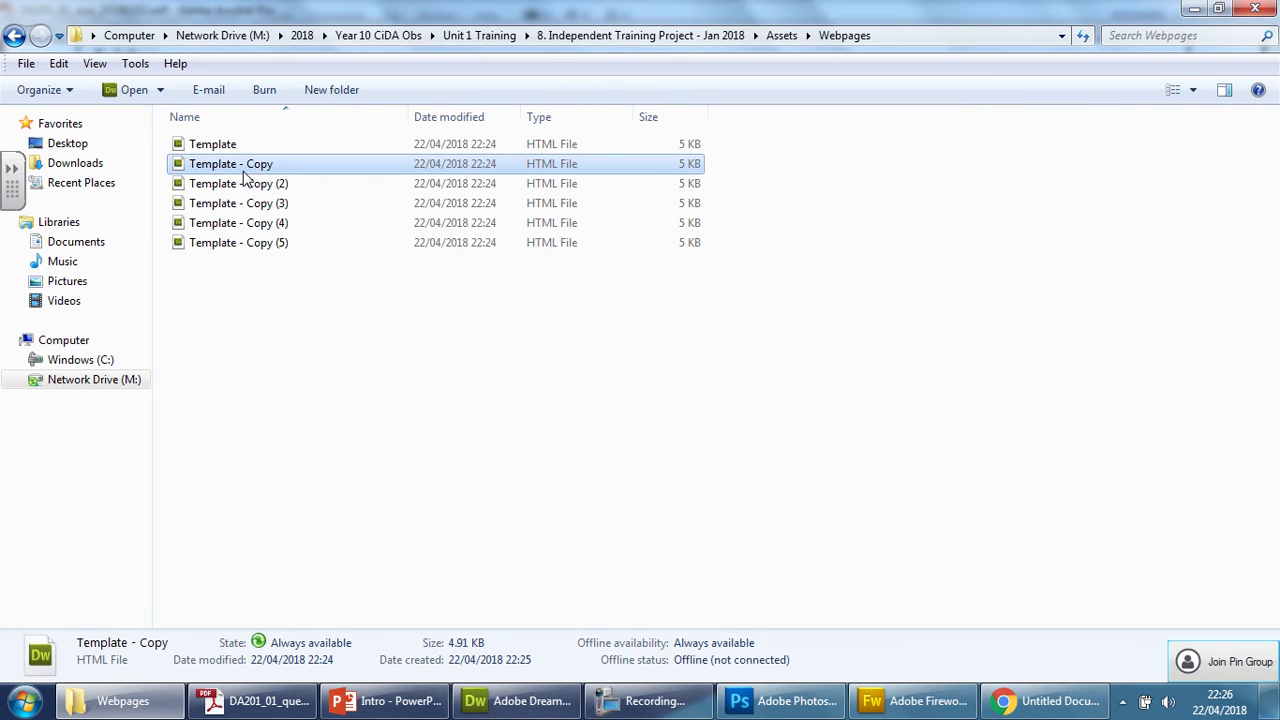
left_click(252, 170)
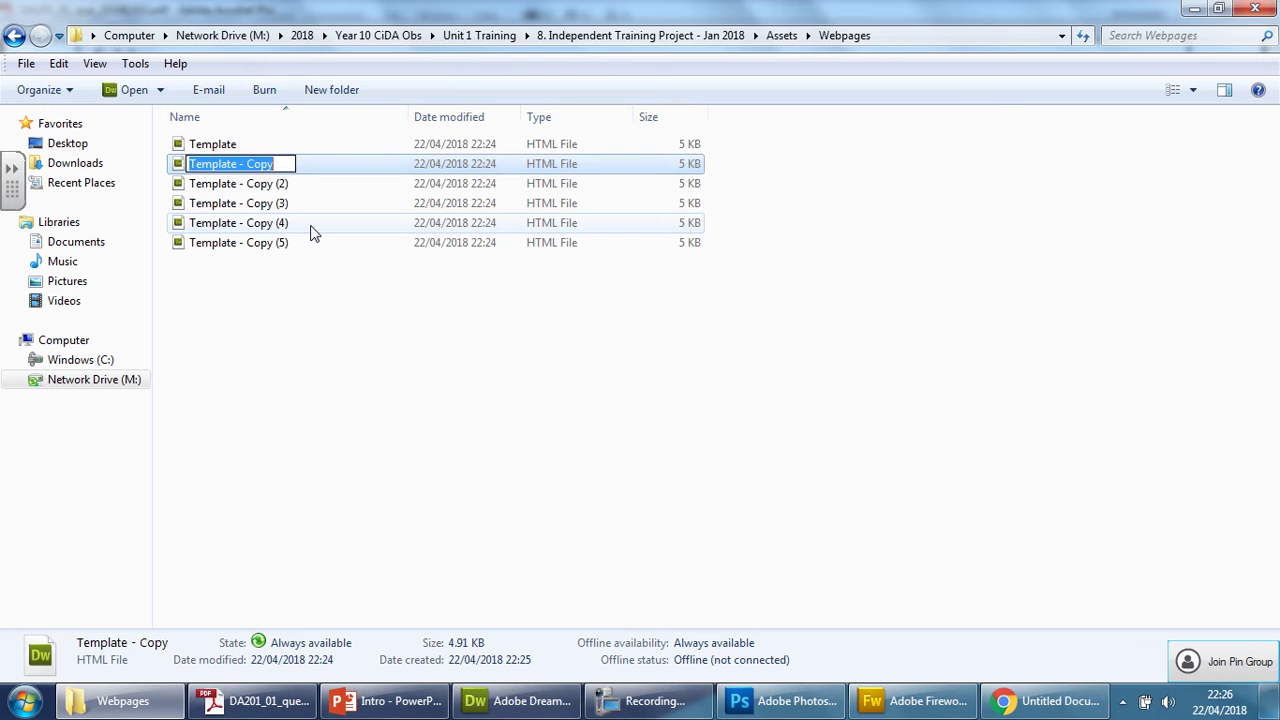
type("Home Page")
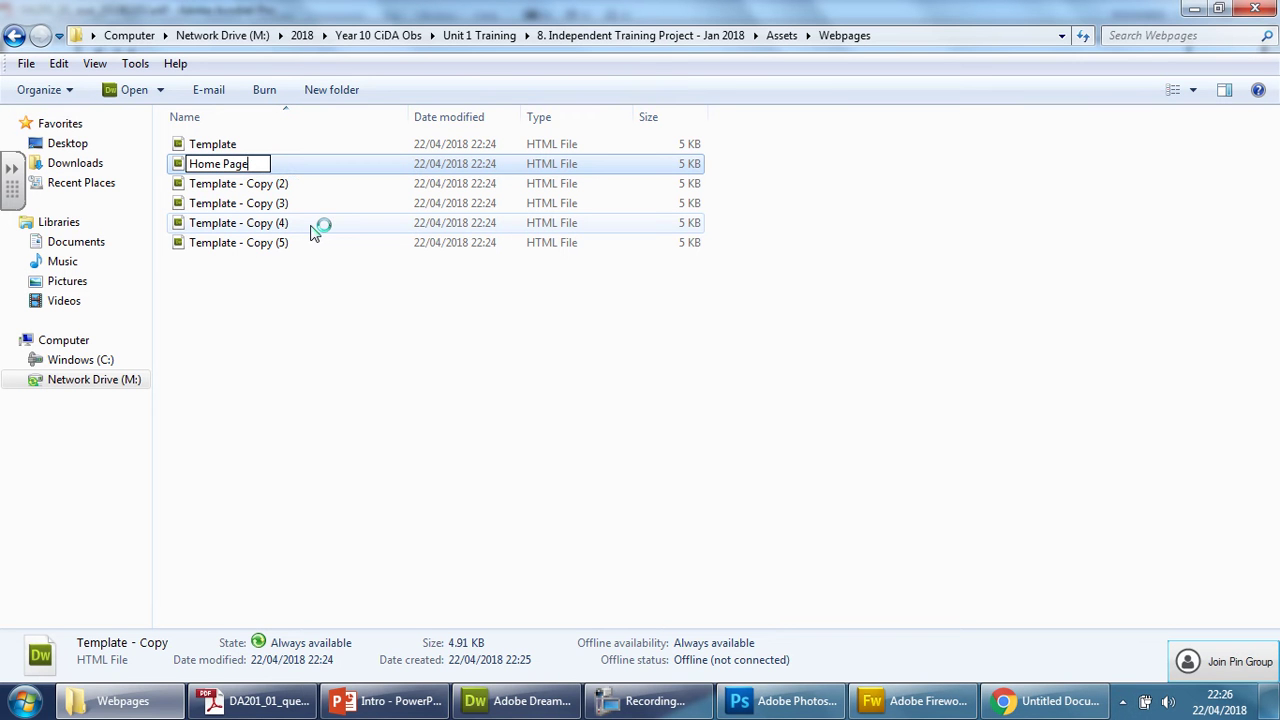
left_click(284, 190)
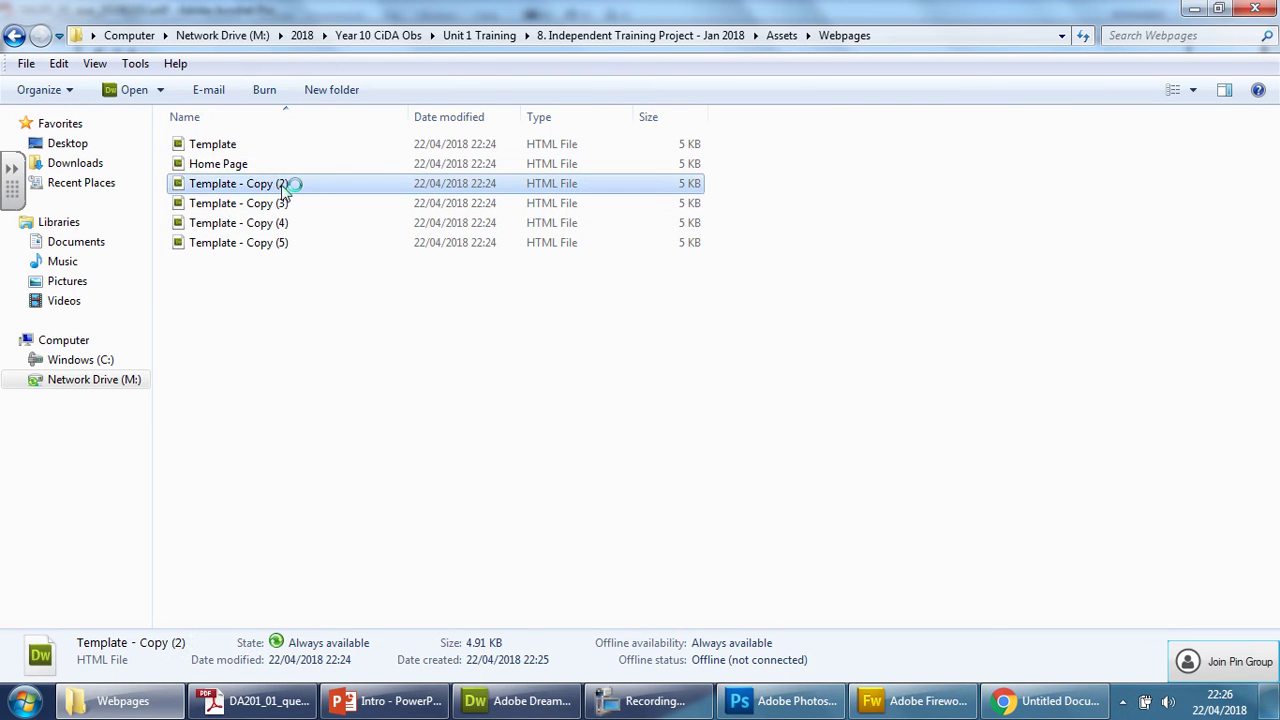
left_click(283, 186)
type("Web ")
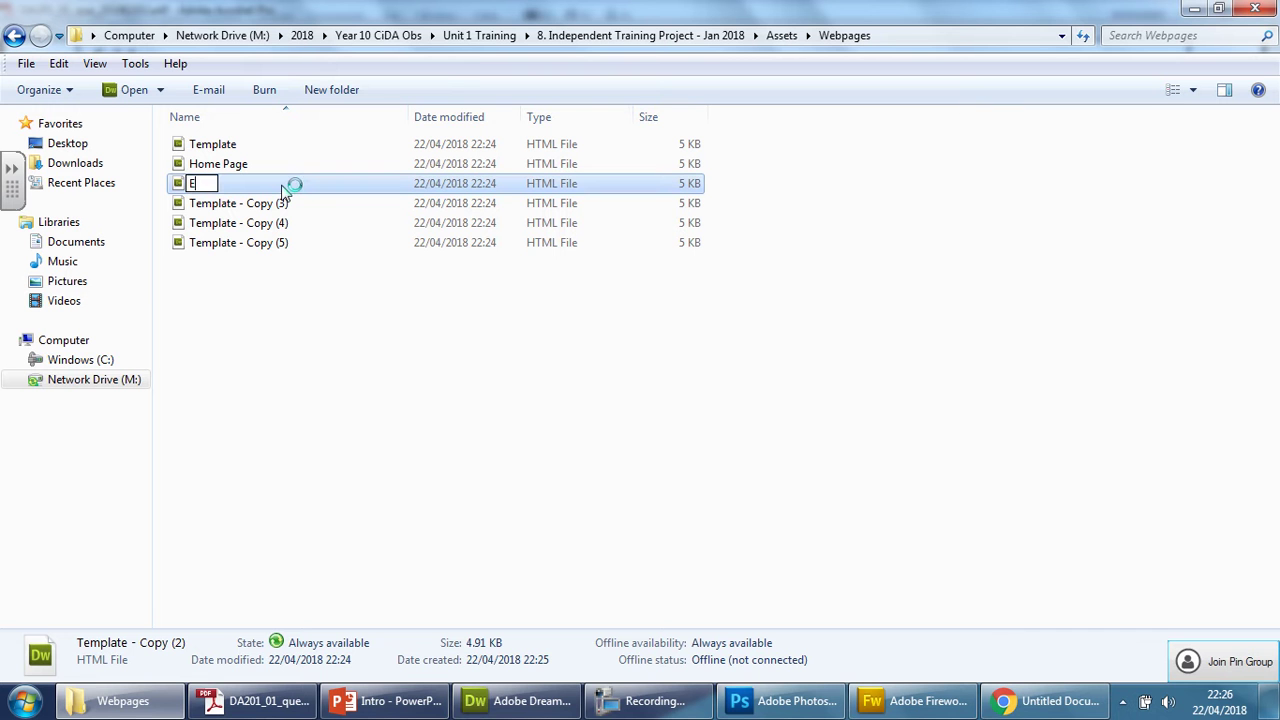
type("De")
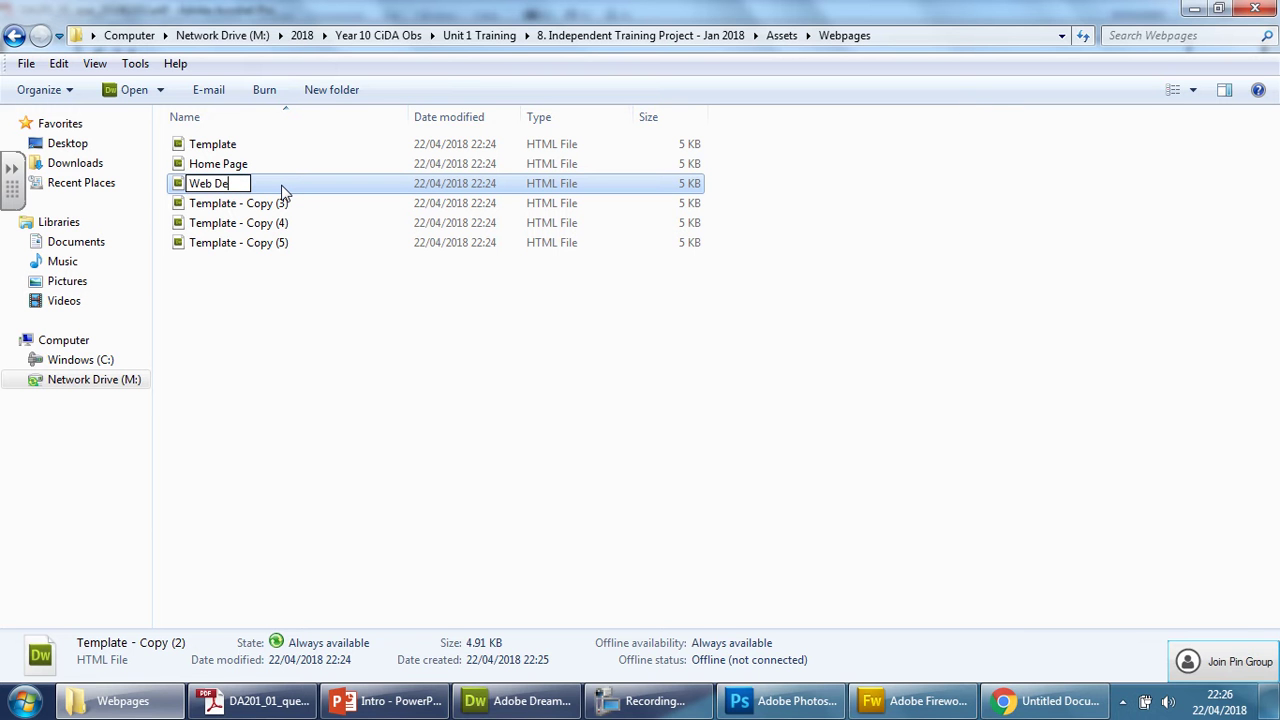
type("sign Page")
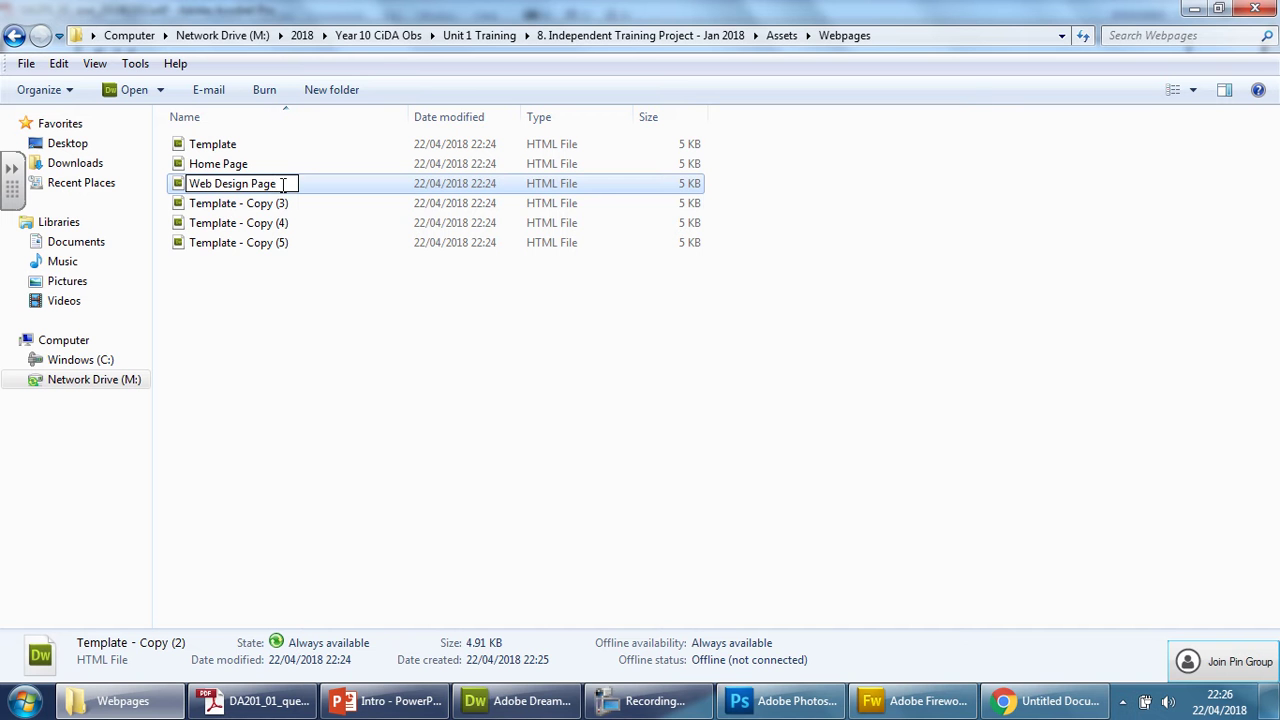
left_click(272, 203)
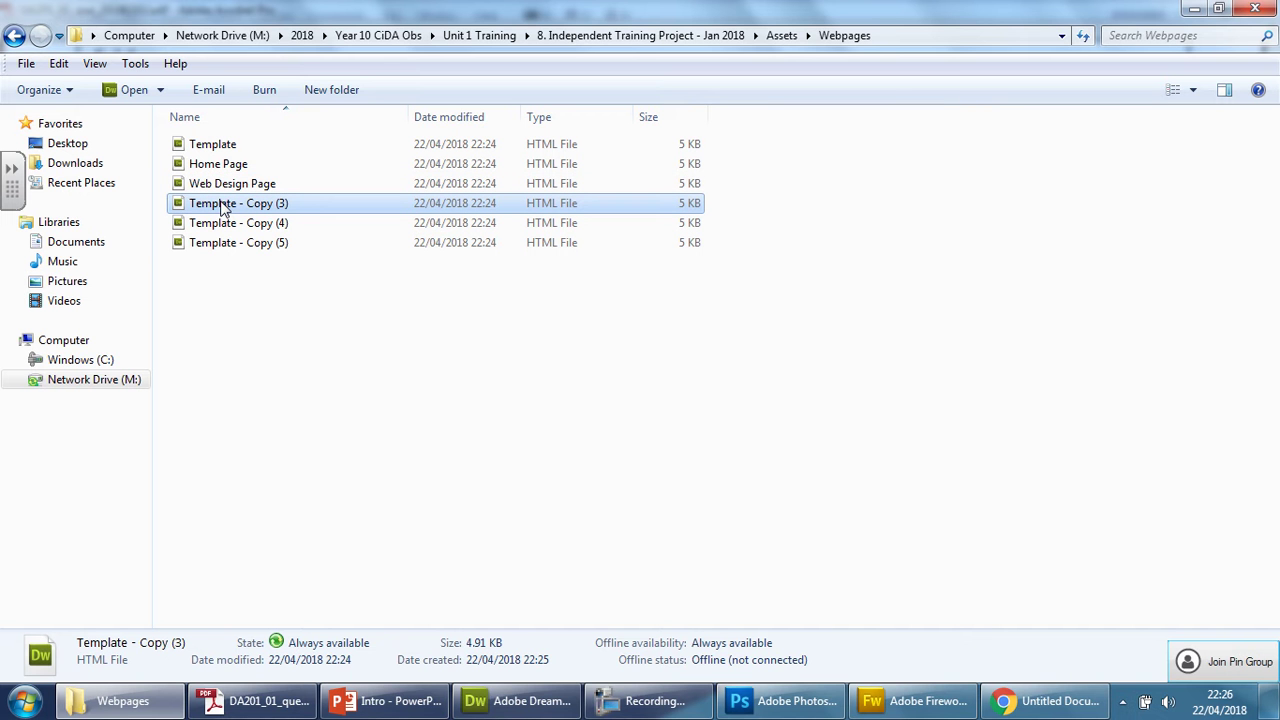
Compare the required pages listed in the DA201_01_que PDF with the navigation buttons of Template.html in Dreamweaver
left_click(545, 705)
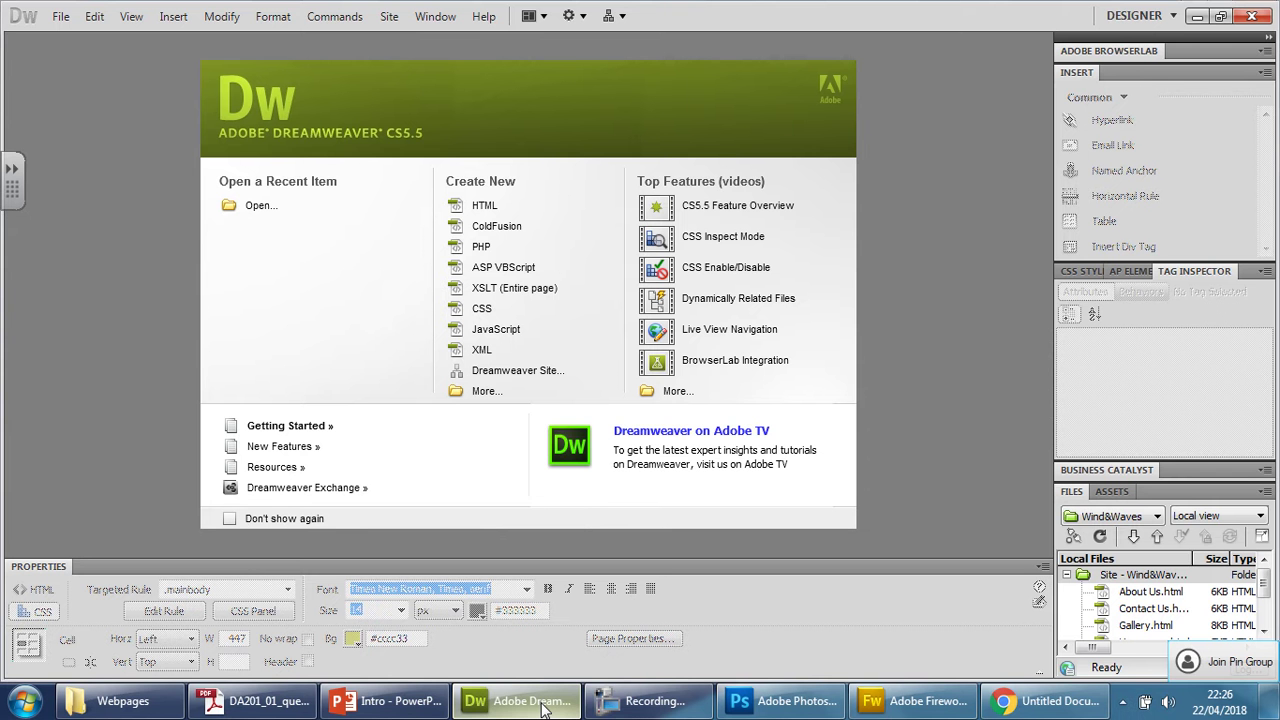
left_click(255, 703)
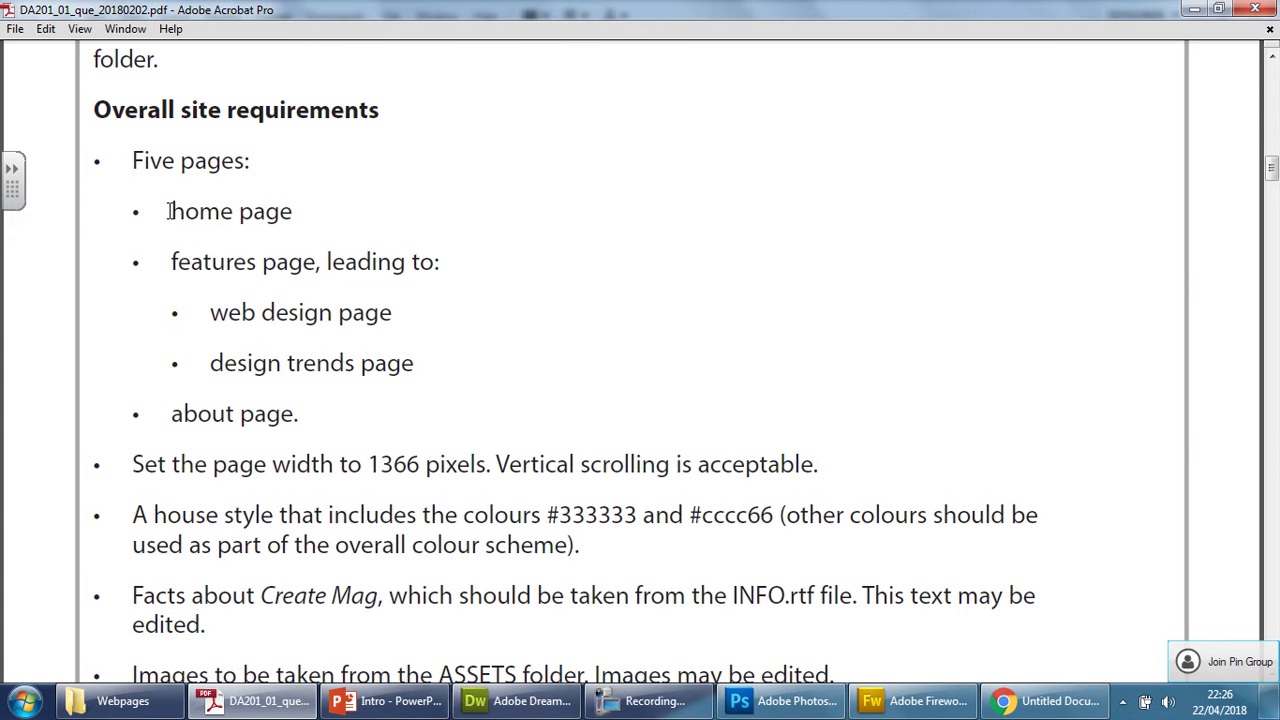
left_click(522, 705)
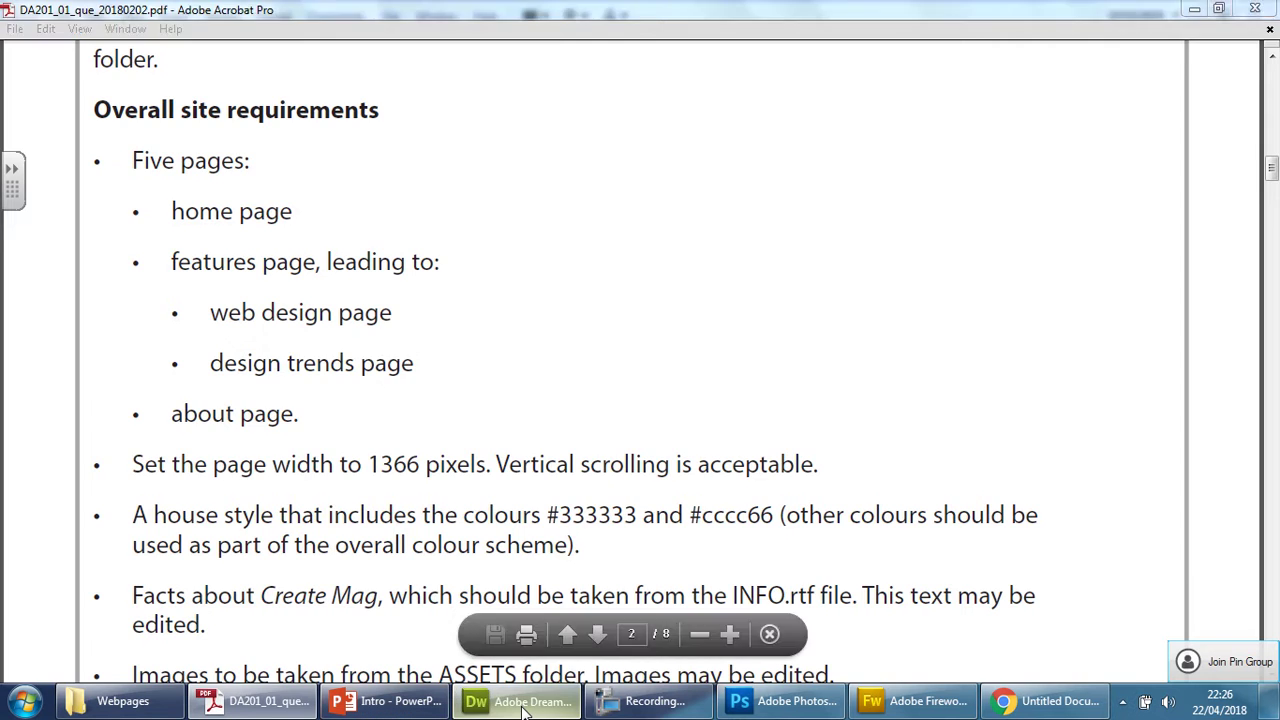
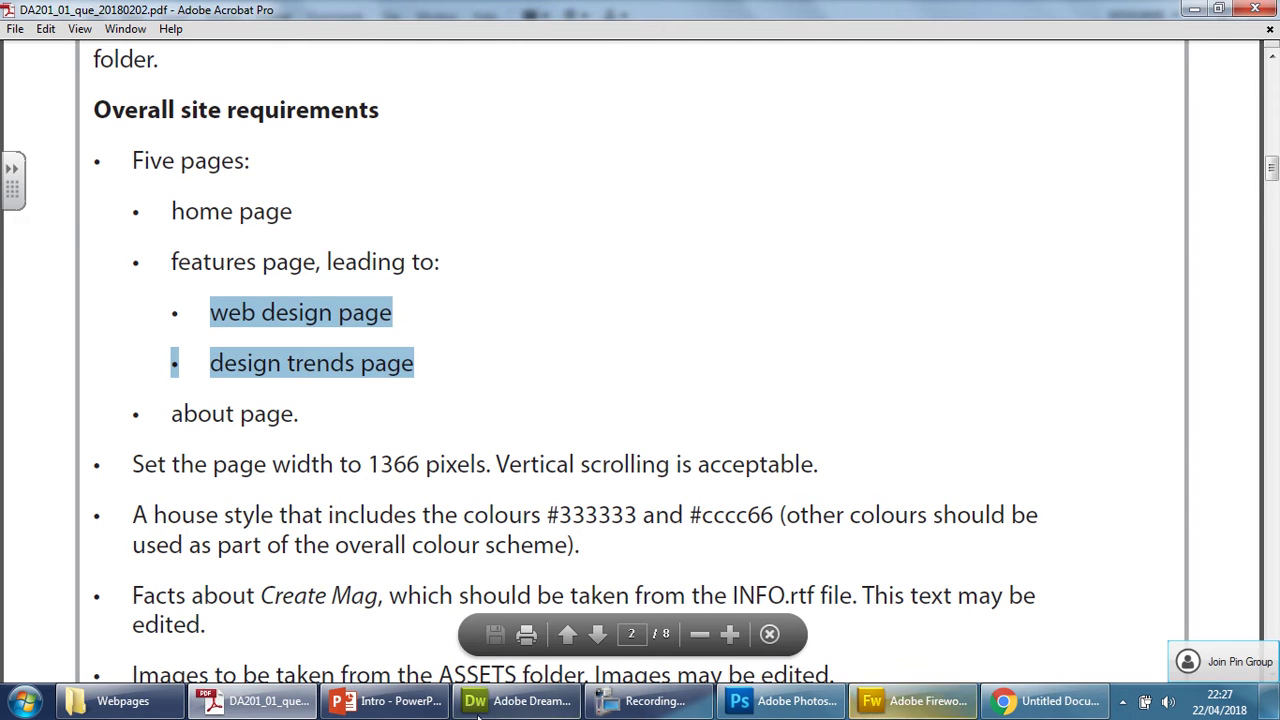
left_click(495, 705)
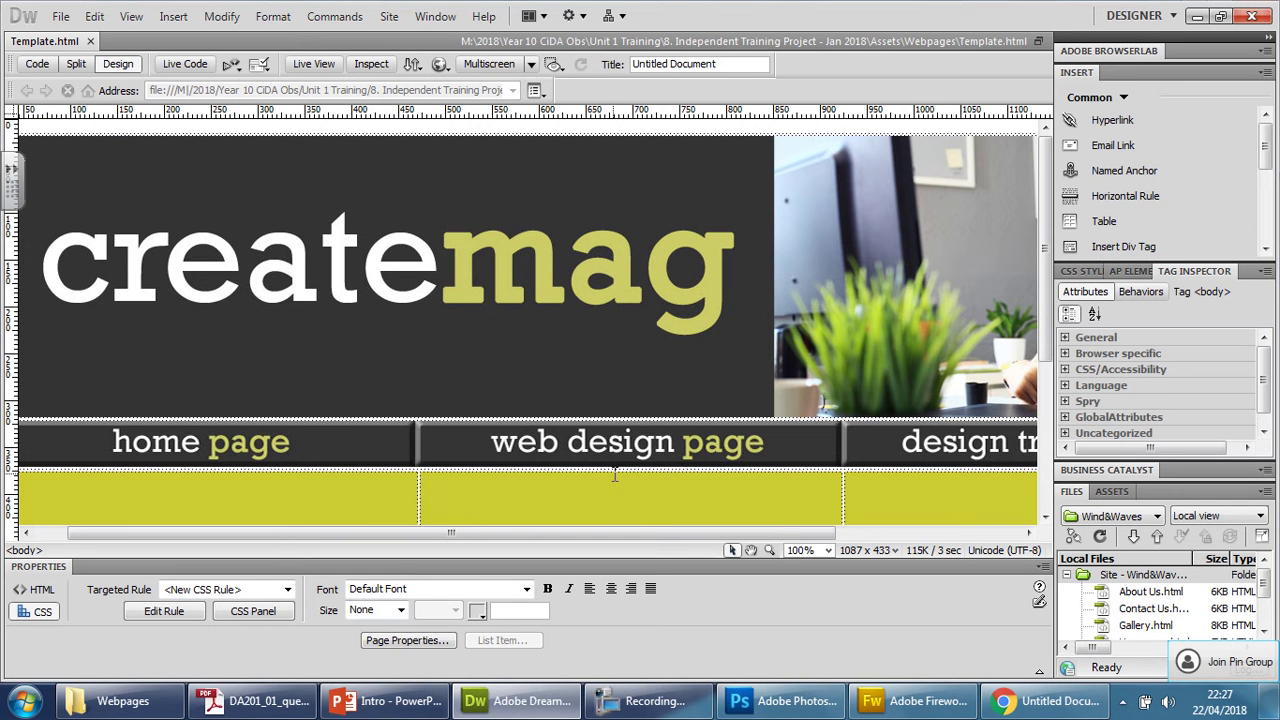
mouse_move(592, 712)
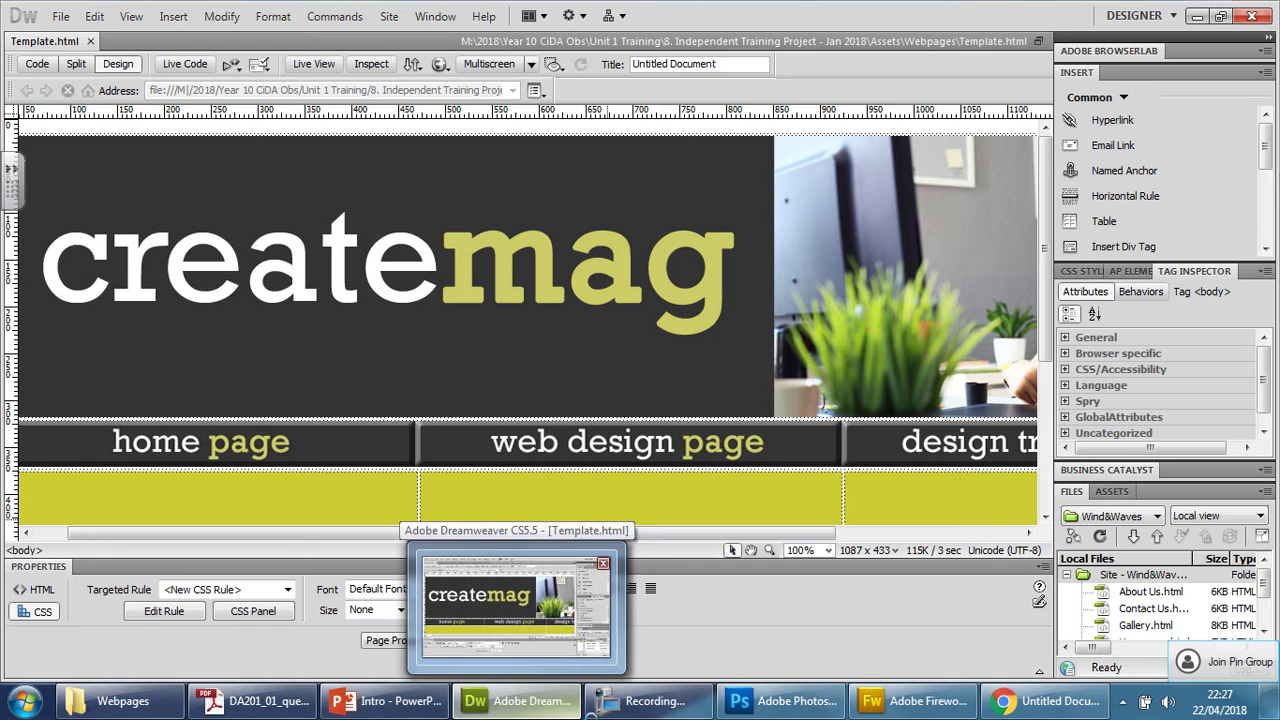
mouse_move(660, 704)
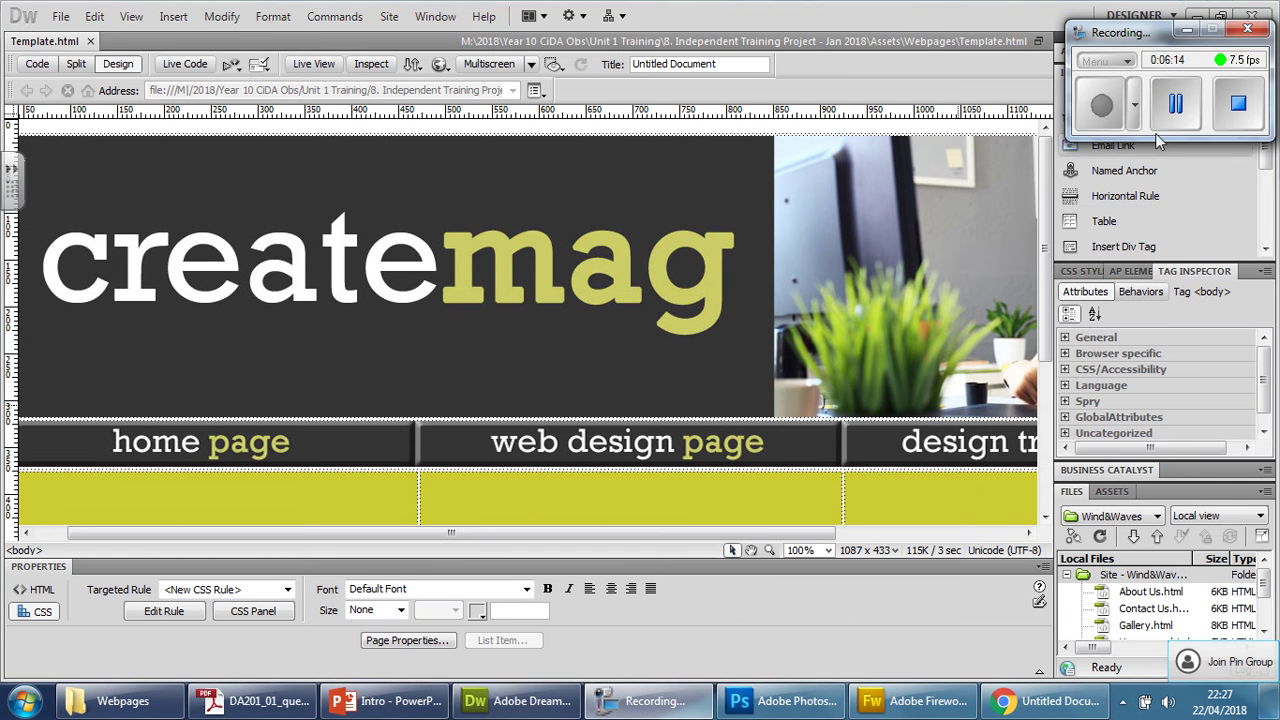
left_click(1176, 106)
left_click(1101, 105)
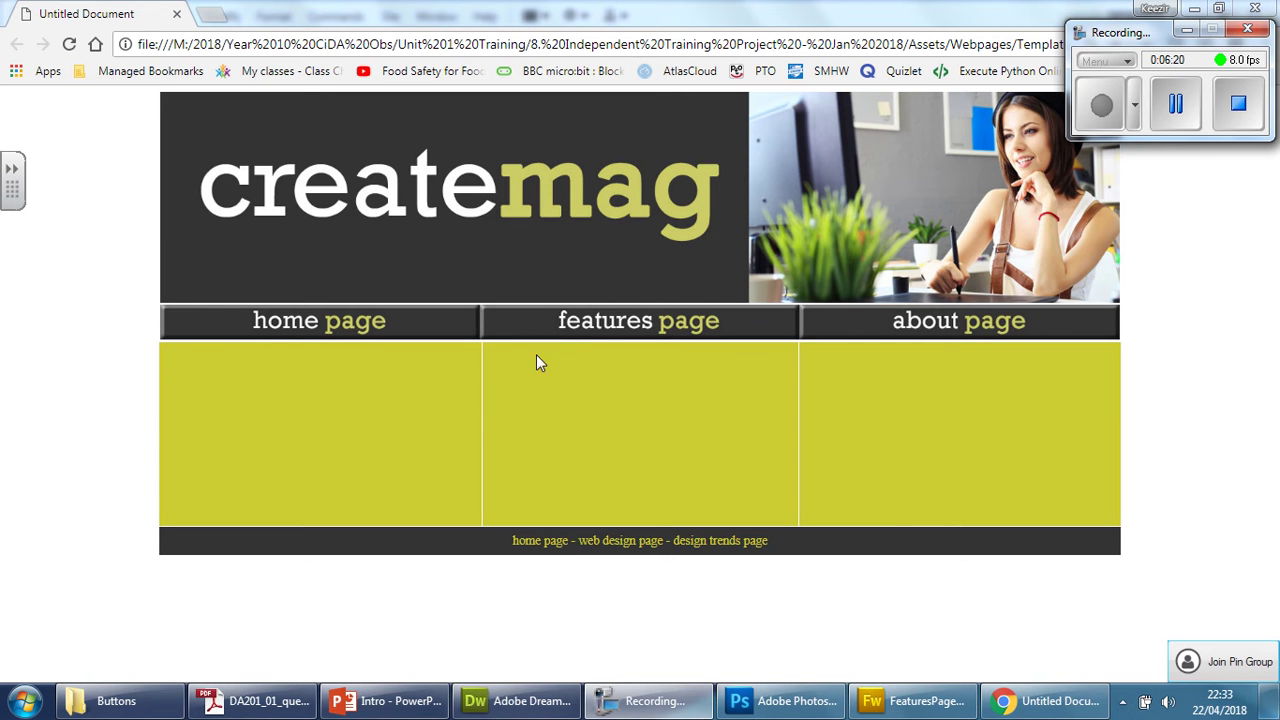
Examine in the DA201_01_que PDF how the features page leads to the web design and design trends pages, and minimize the document
left_click(275, 705)
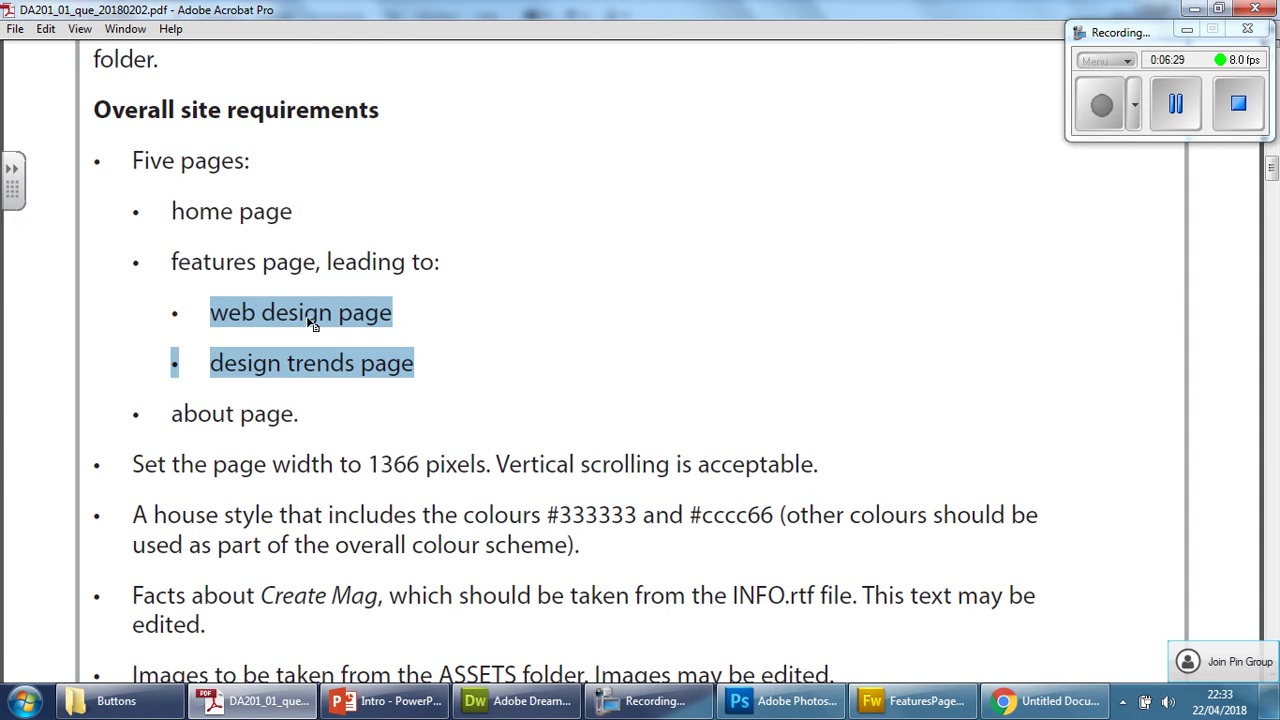
left_click(639, 296)
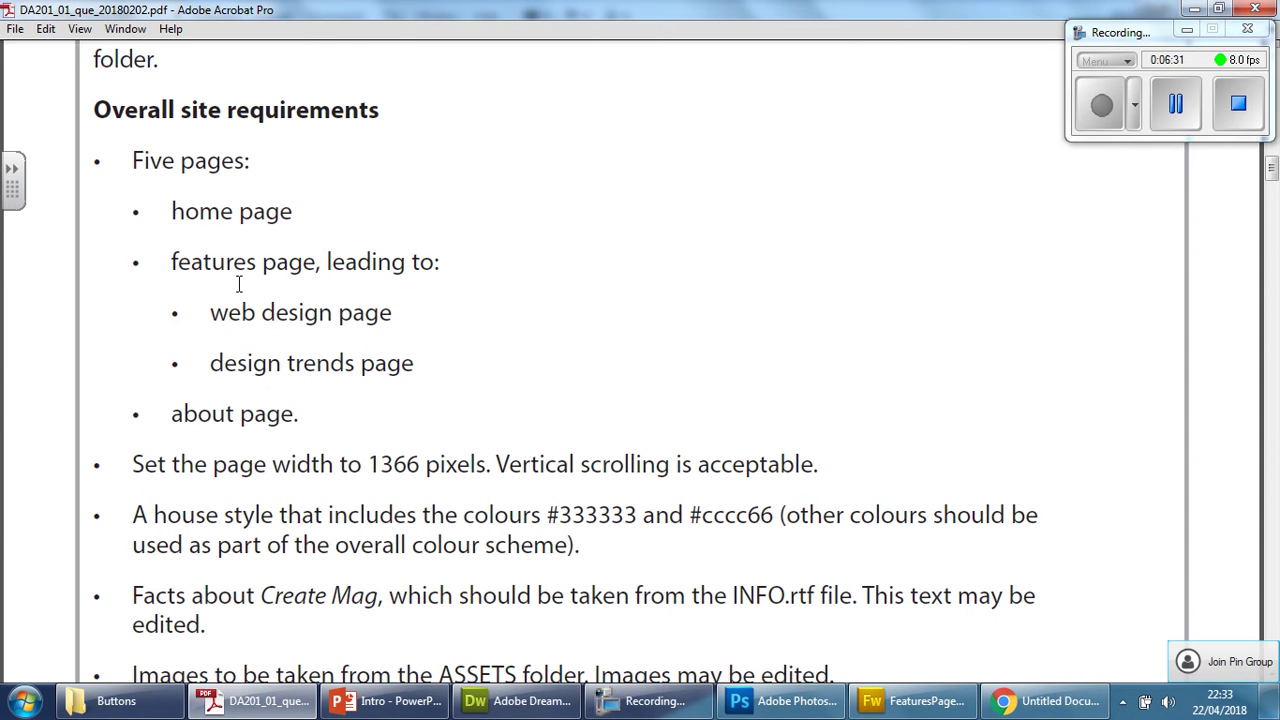
left_click_drag(214, 312, 402, 352)
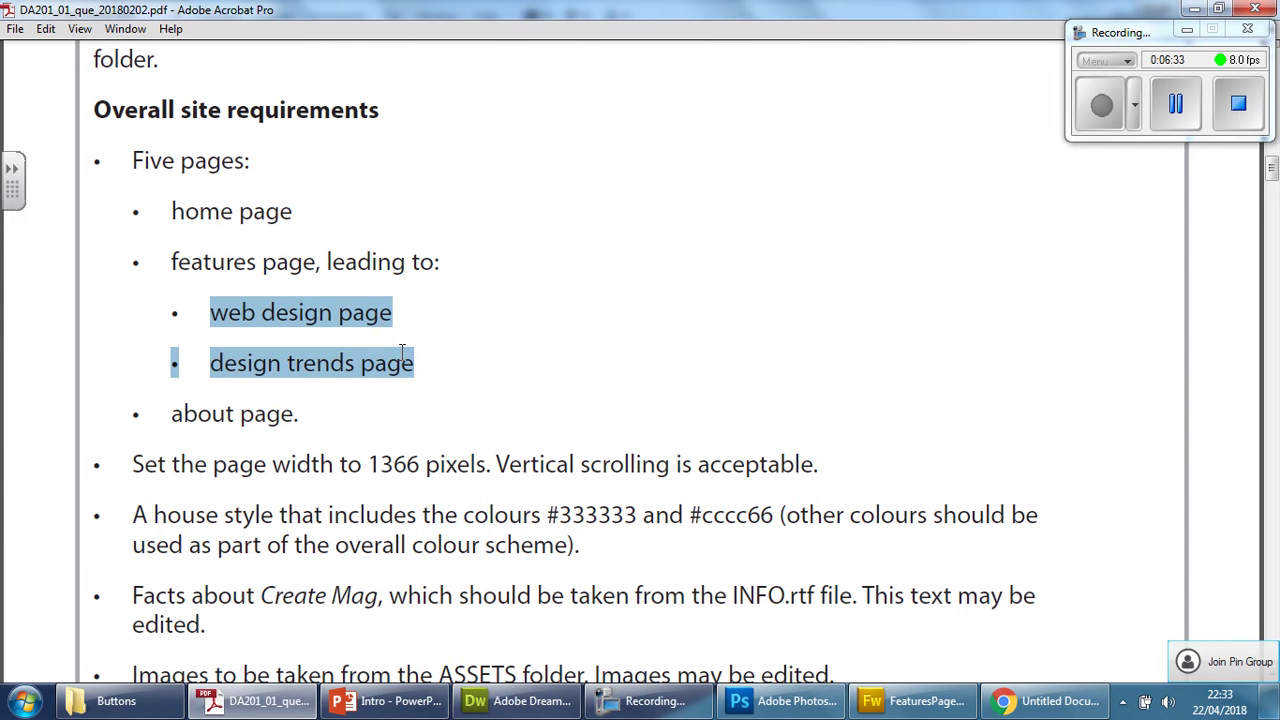
left_click_drag(179, 261, 257, 262)
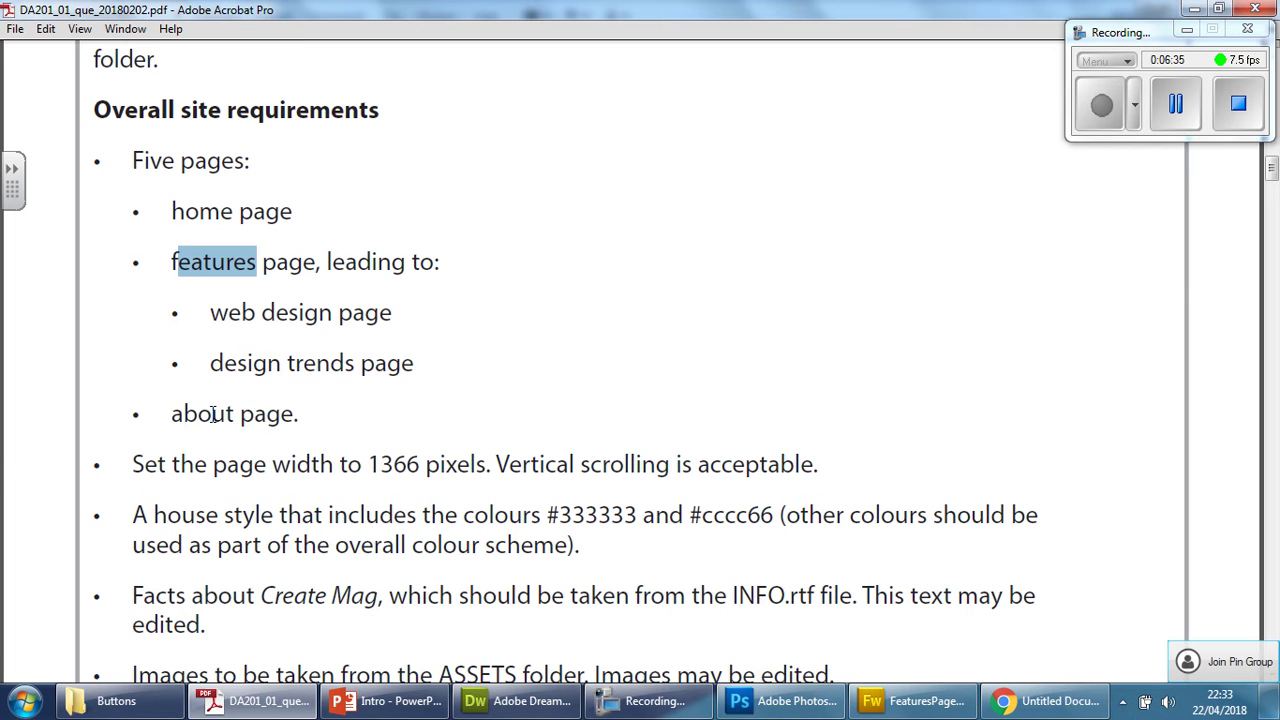
triple_click(213, 414)
left_click_drag(206, 310, 412, 366)
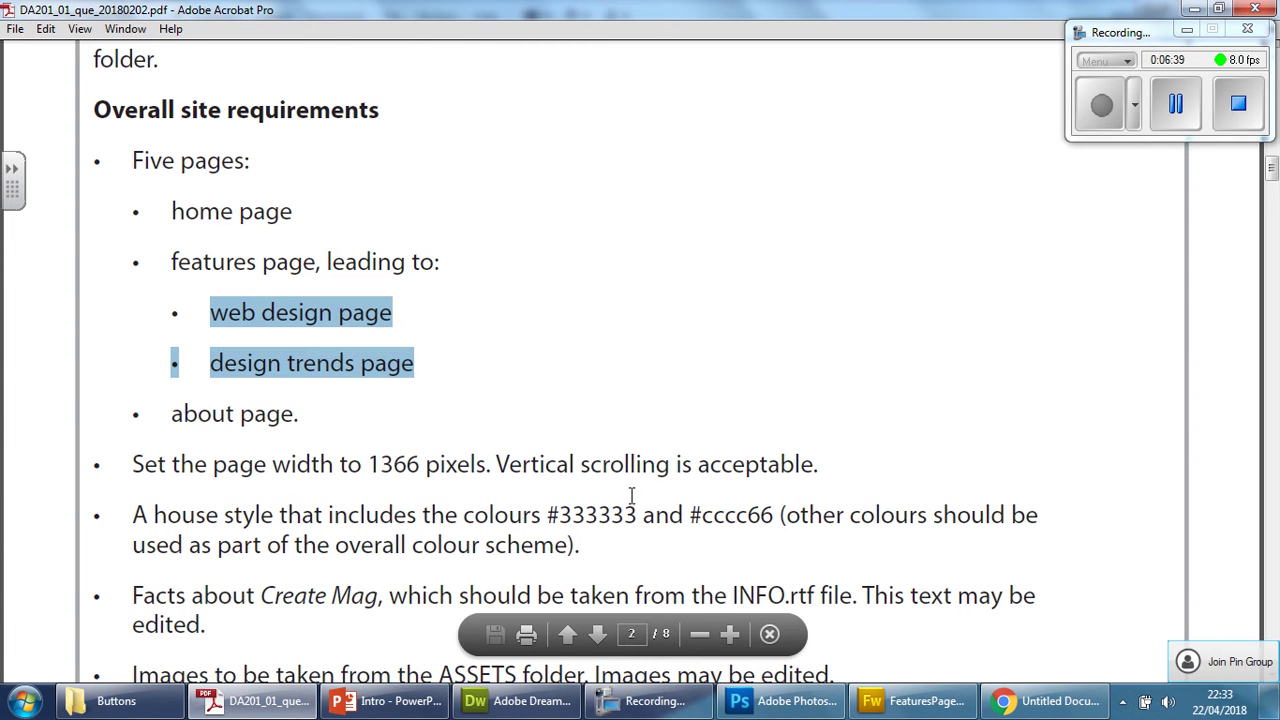
left_click(1187, 30)
left_click(1194, 9)
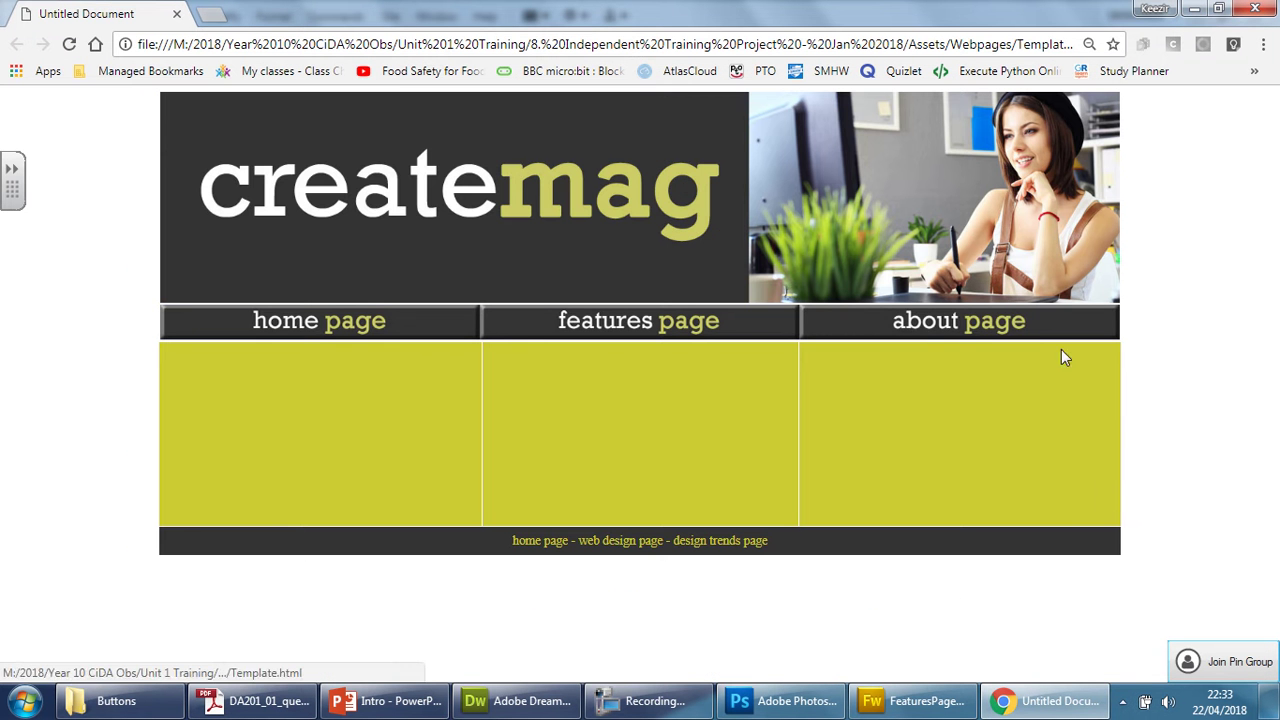
Close the browser preview of the template and close Template.html in Dreamweaver
left_click(1257, 10)
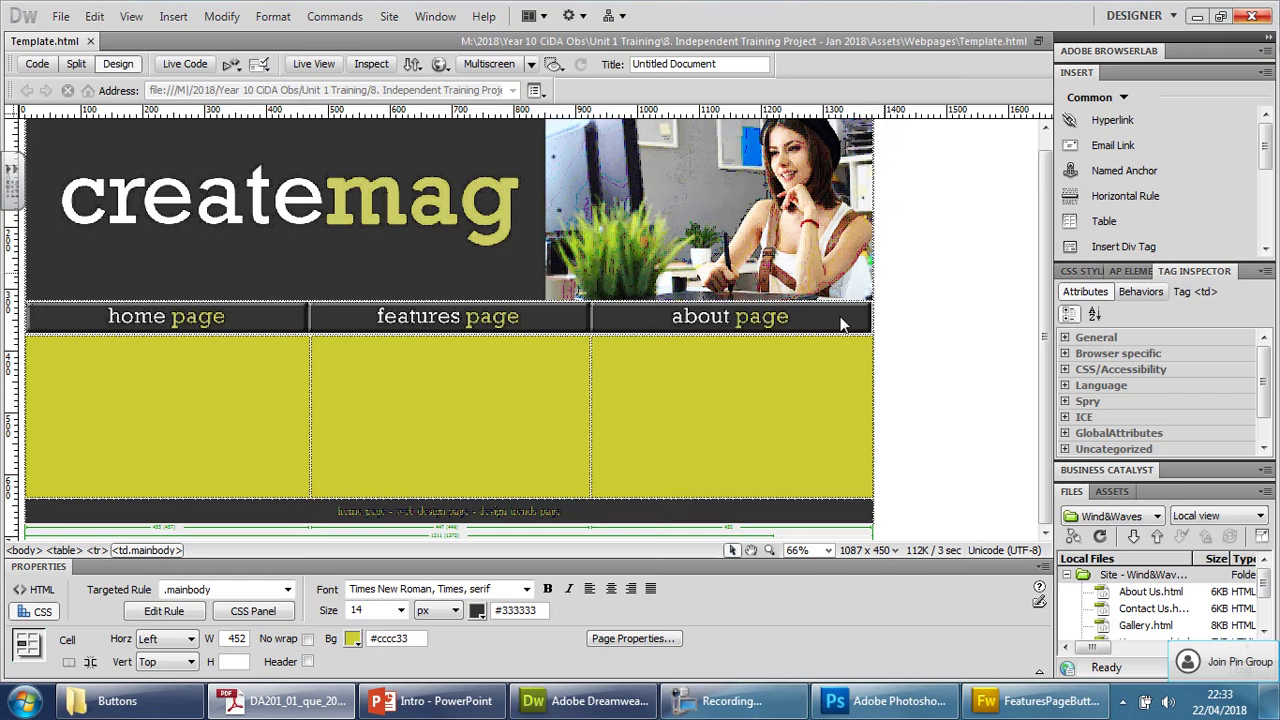
left_click(90, 41)
Switch to Windows Explorer and go from the Buttons folder to the Webpages folder inside Assets
left_click(117, 700)
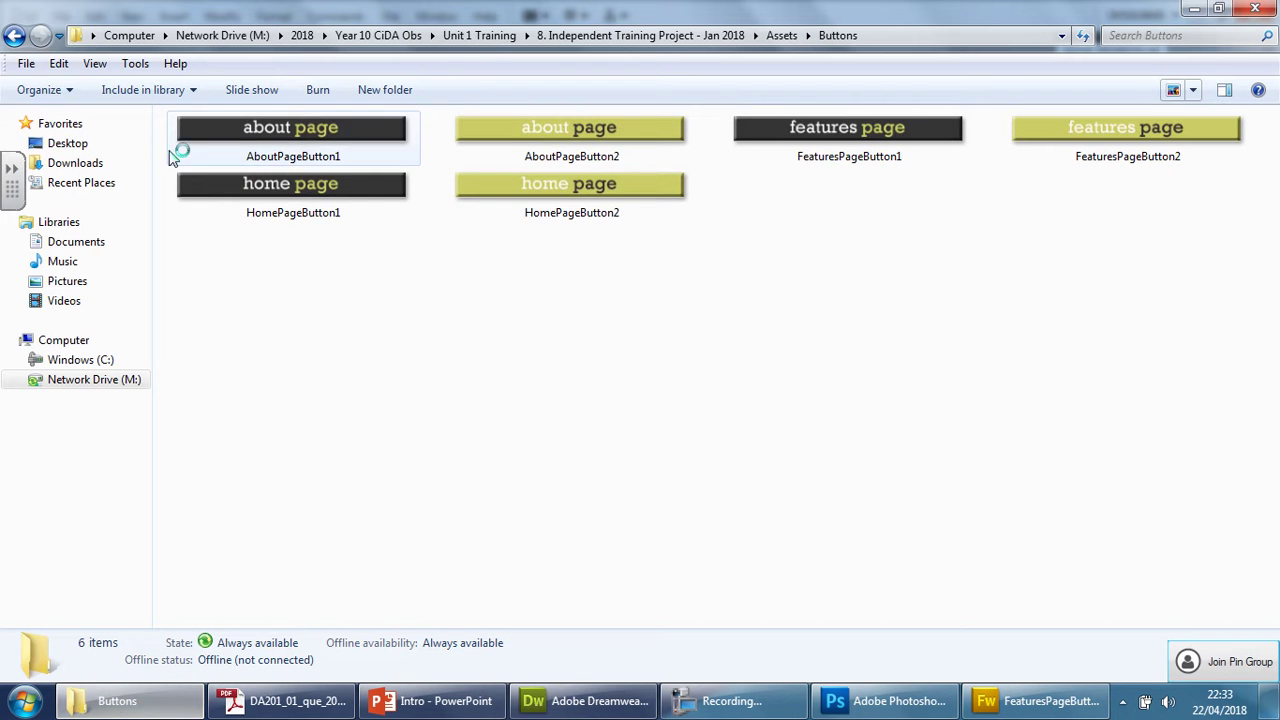
left_click(14, 35)
left_click(243, 184)
double_click(236, 192)
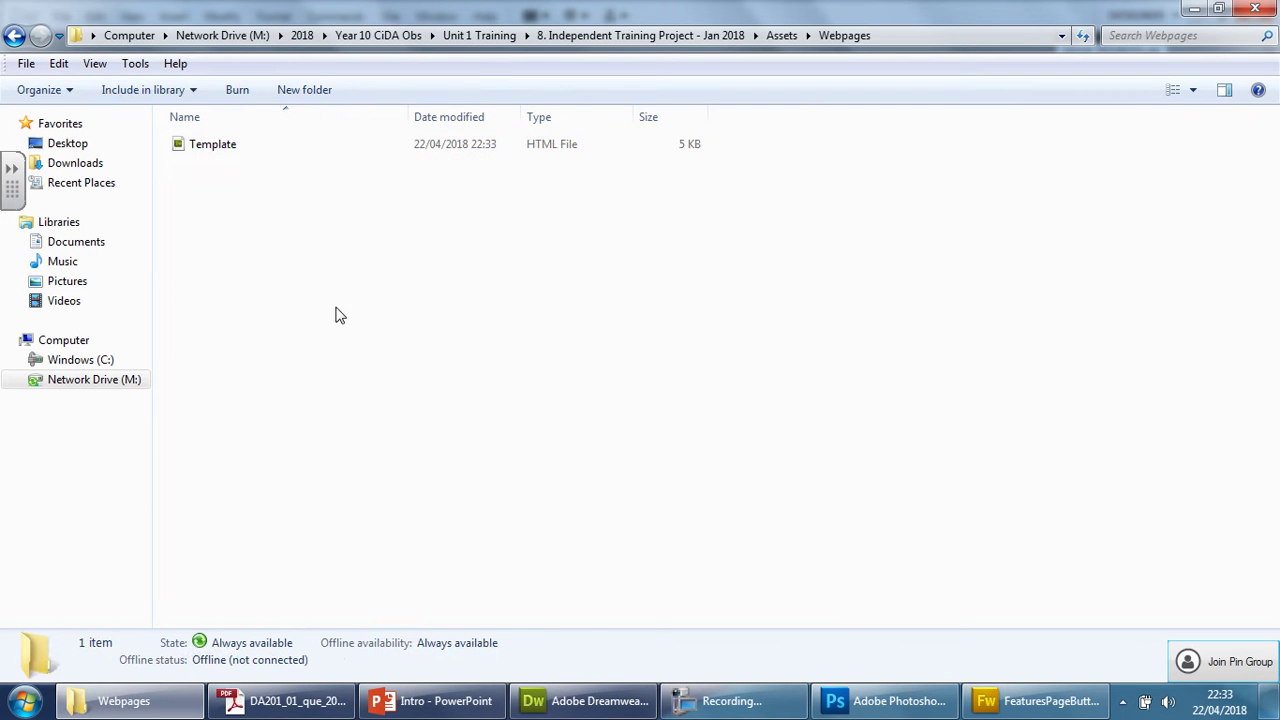
Copy the updated Template file and paste five duplicates of it into the Webpages folder
left_click(229, 148)
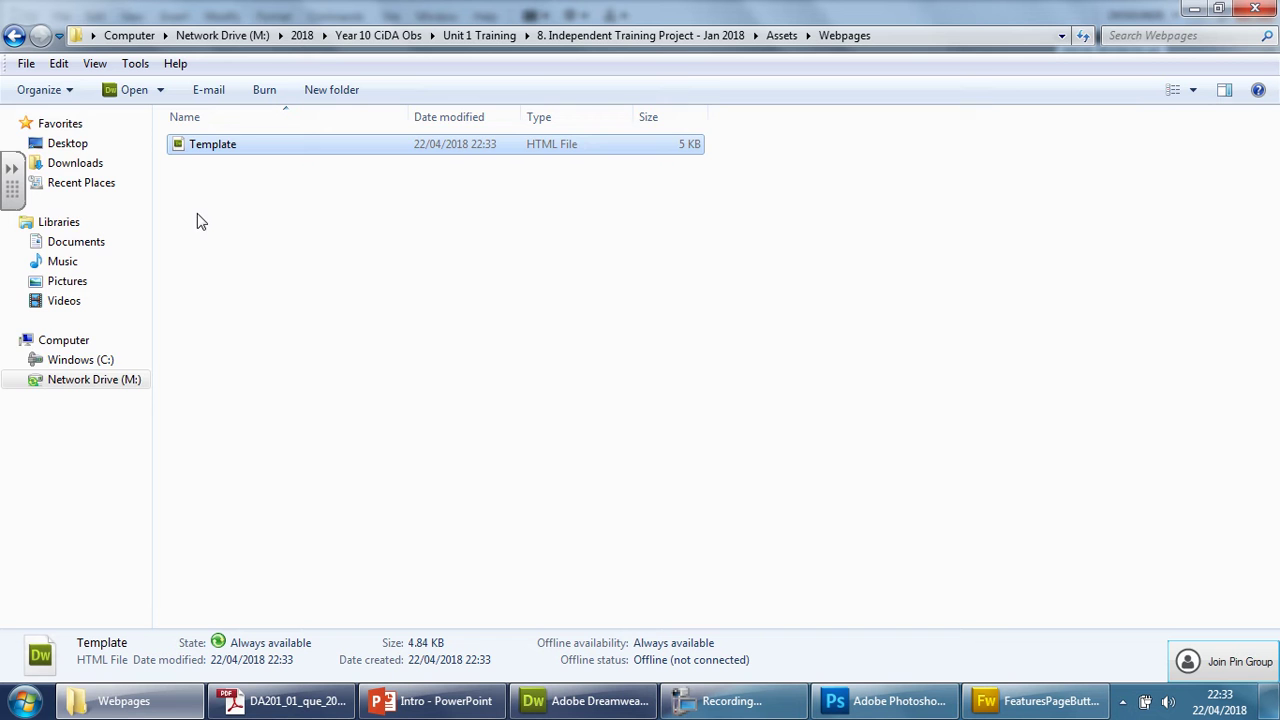
left_click(70, 92)
left_click(74, 117)
left_click(72, 92)
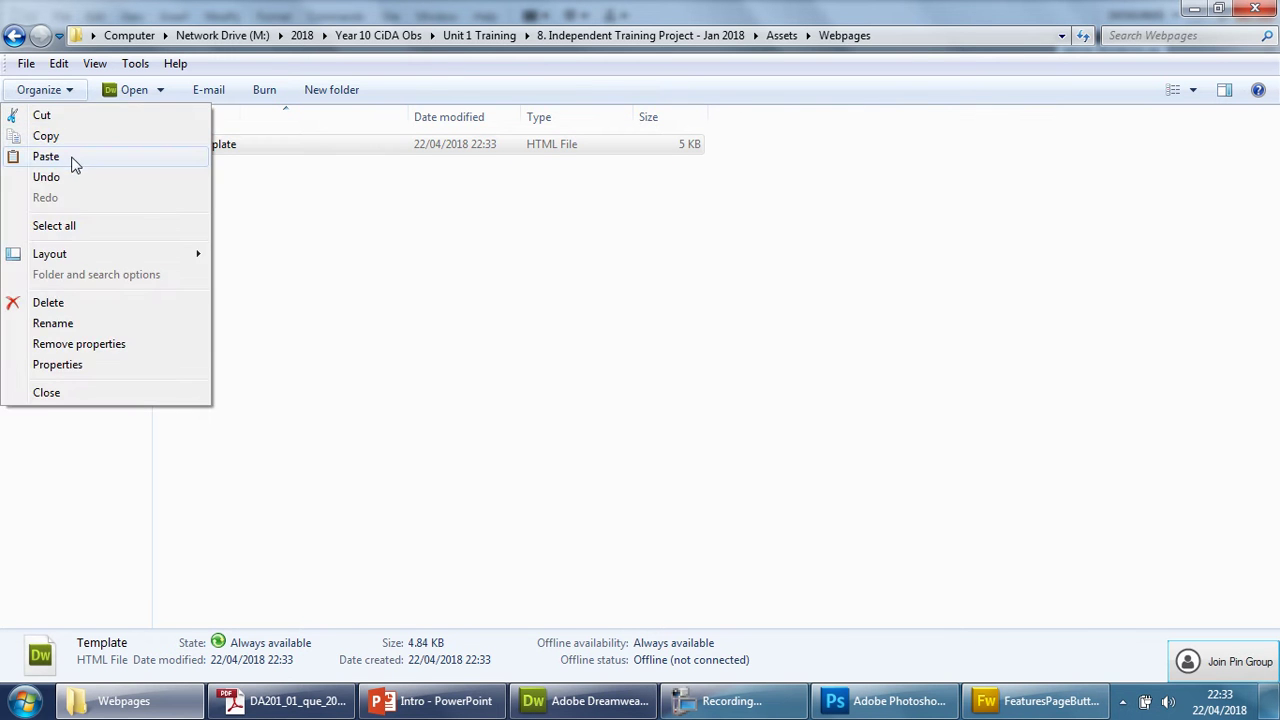
left_click(74, 160)
left_click(72, 89)
left_click(86, 156)
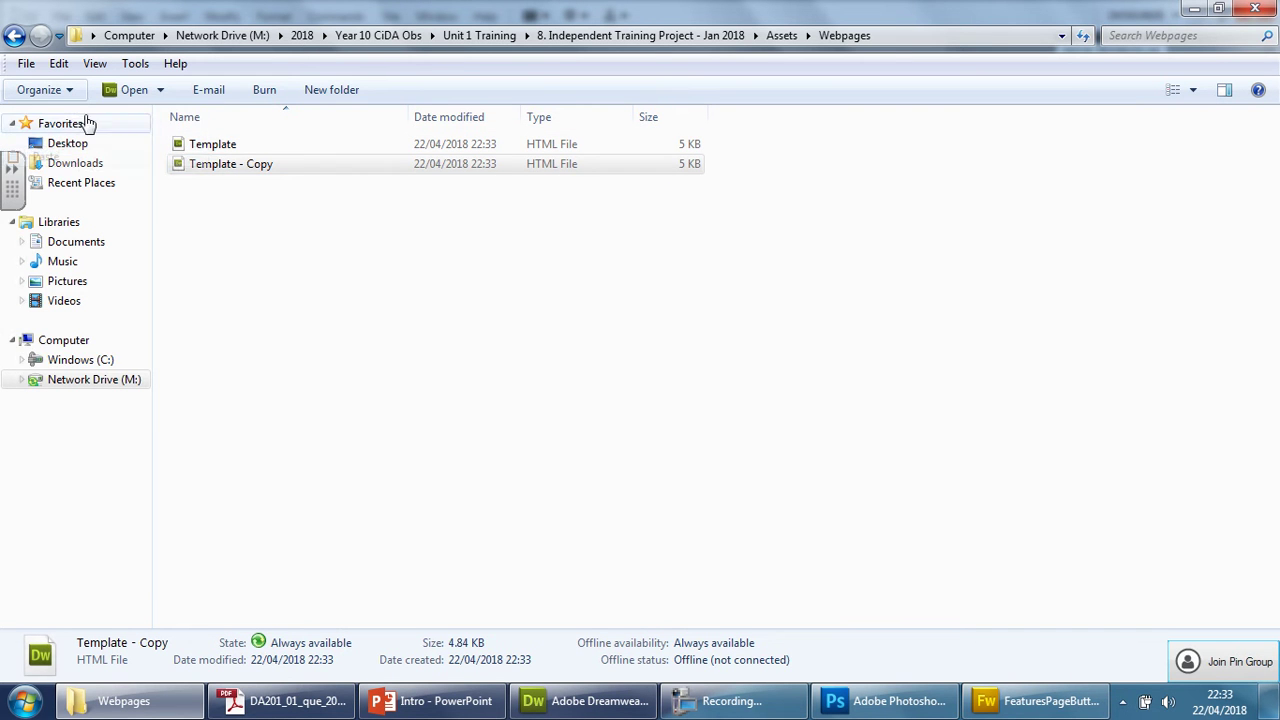
left_click(40, 90)
left_click(85, 160)
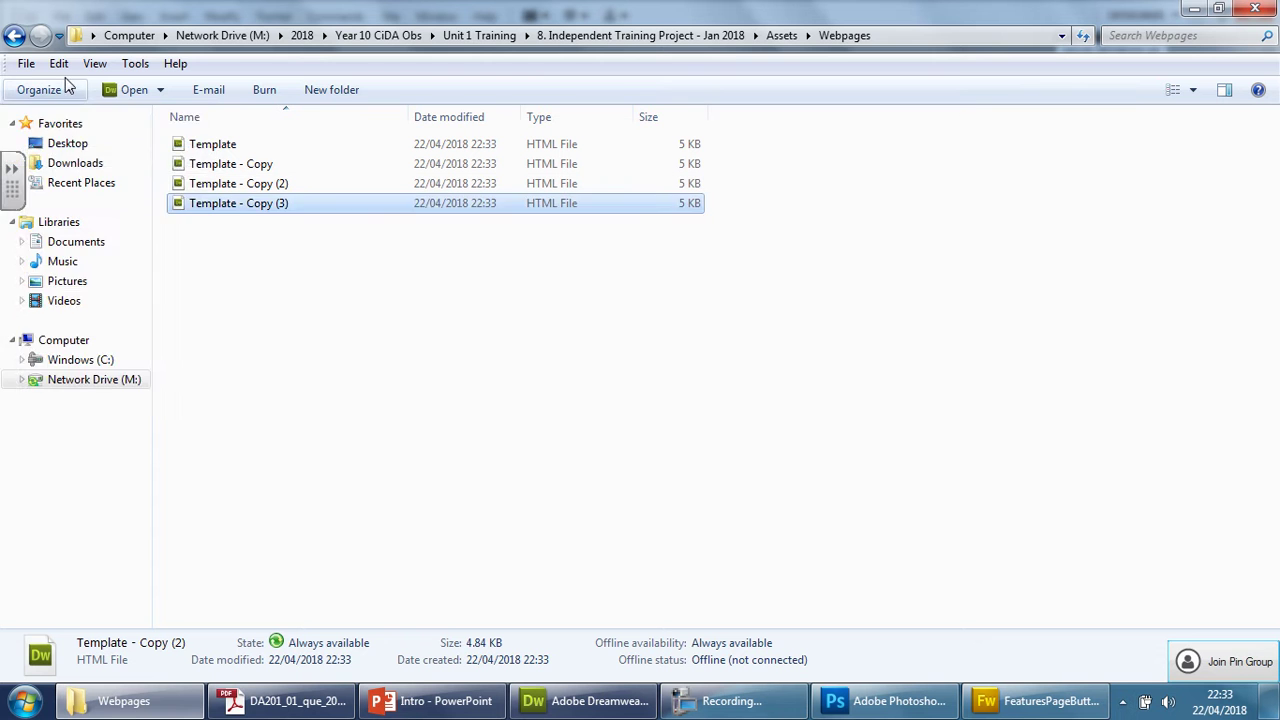
left_click(70, 90)
left_click(80, 160)
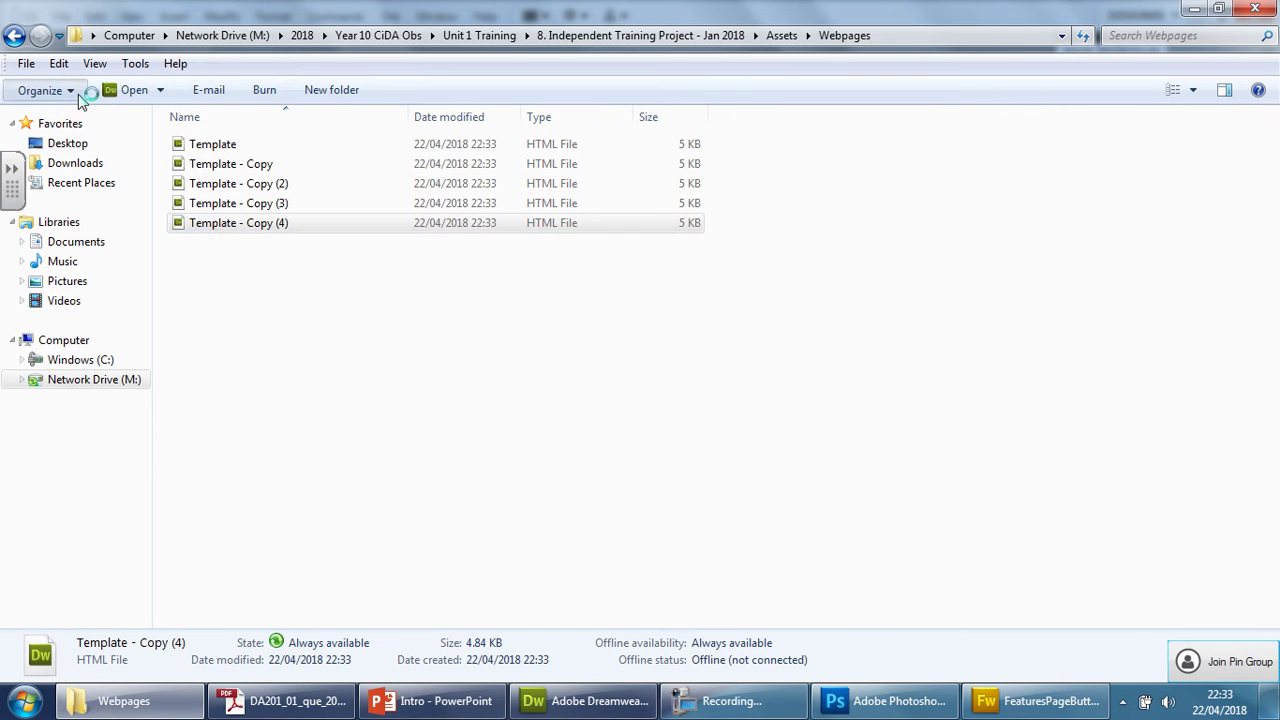
left_click(80, 91)
left_click(88, 160)
left_click(267, 168)
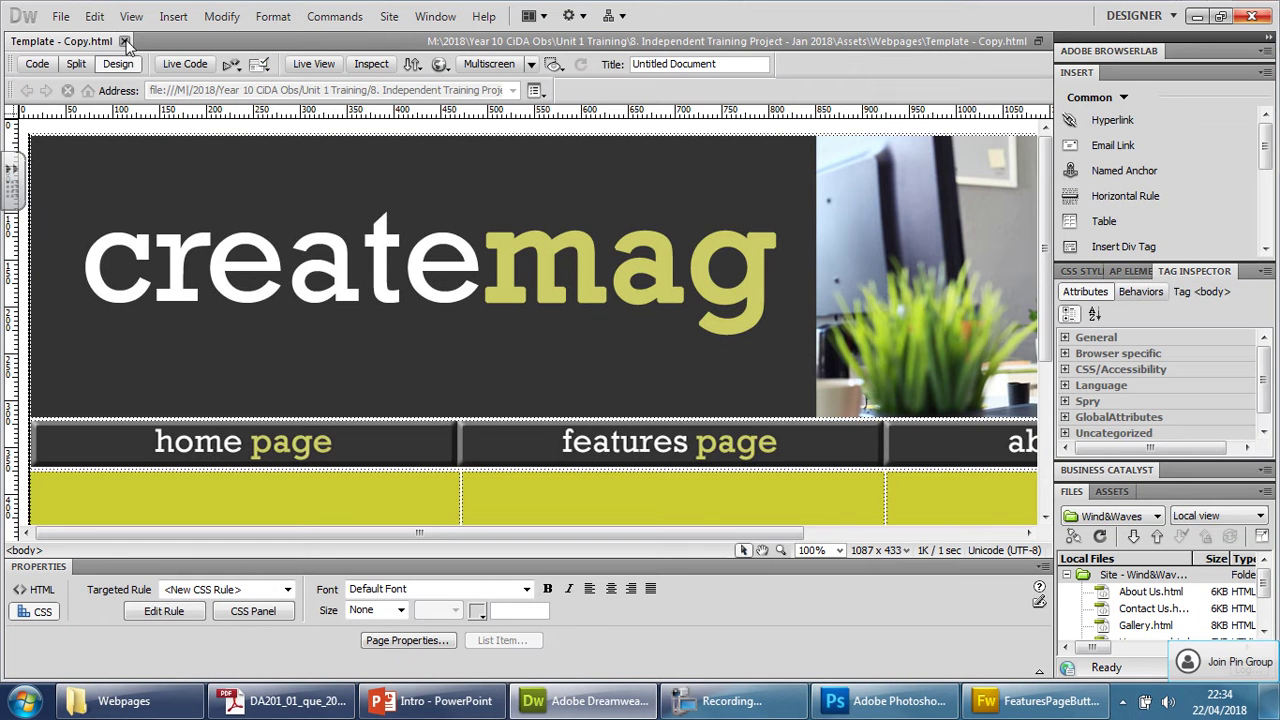
left_click(124, 41)
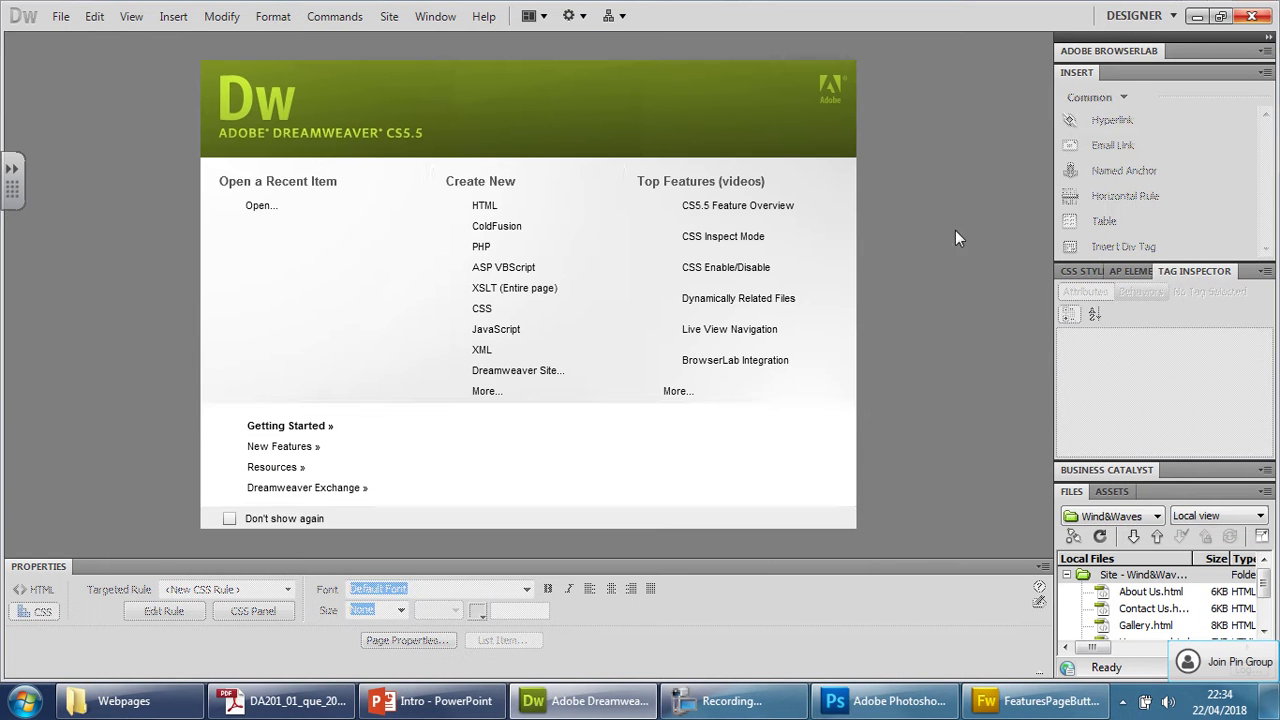
left_click(1197, 16)
Rename the "Template - Copy" file as Home Page
key("F2")
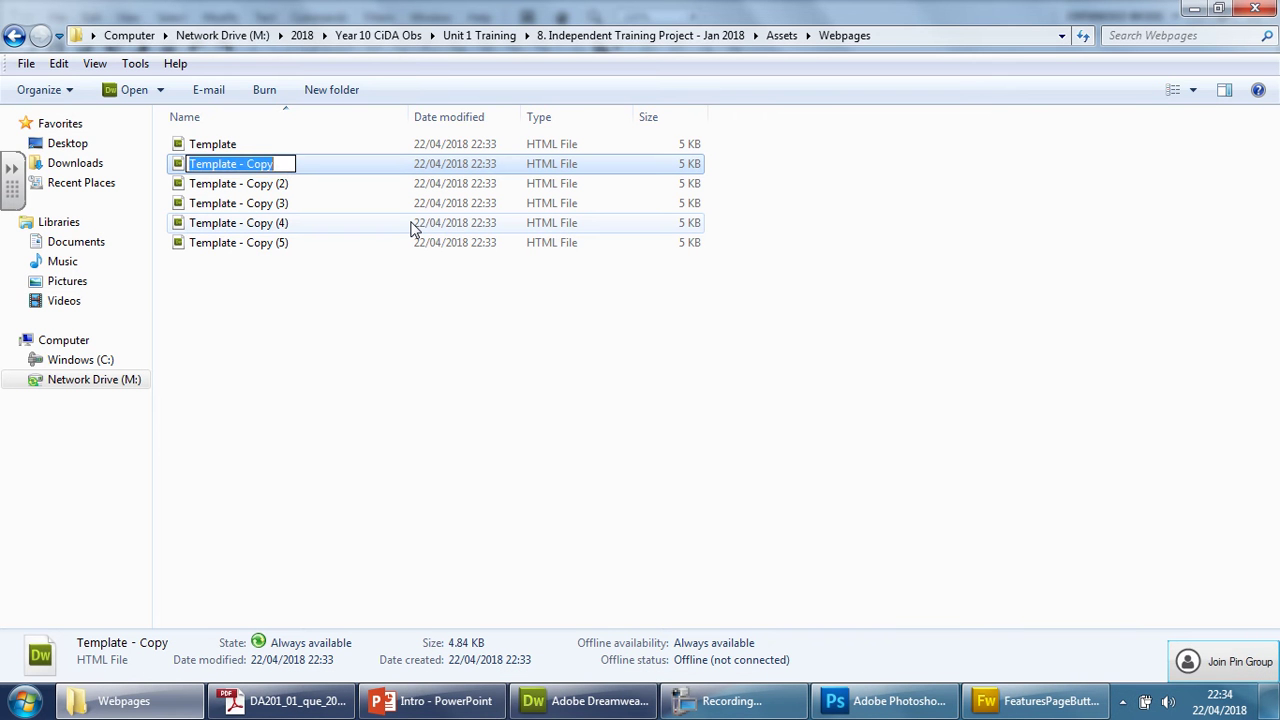
type("Home Page")
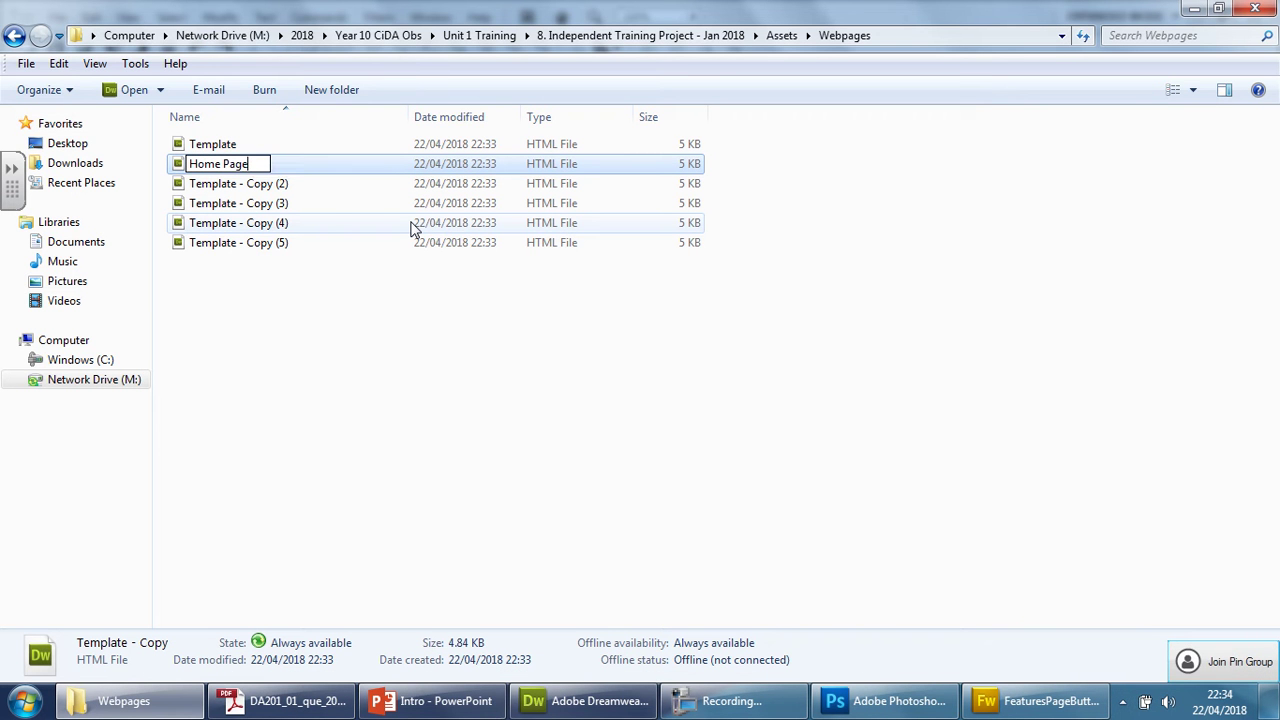
left_click(296, 183)
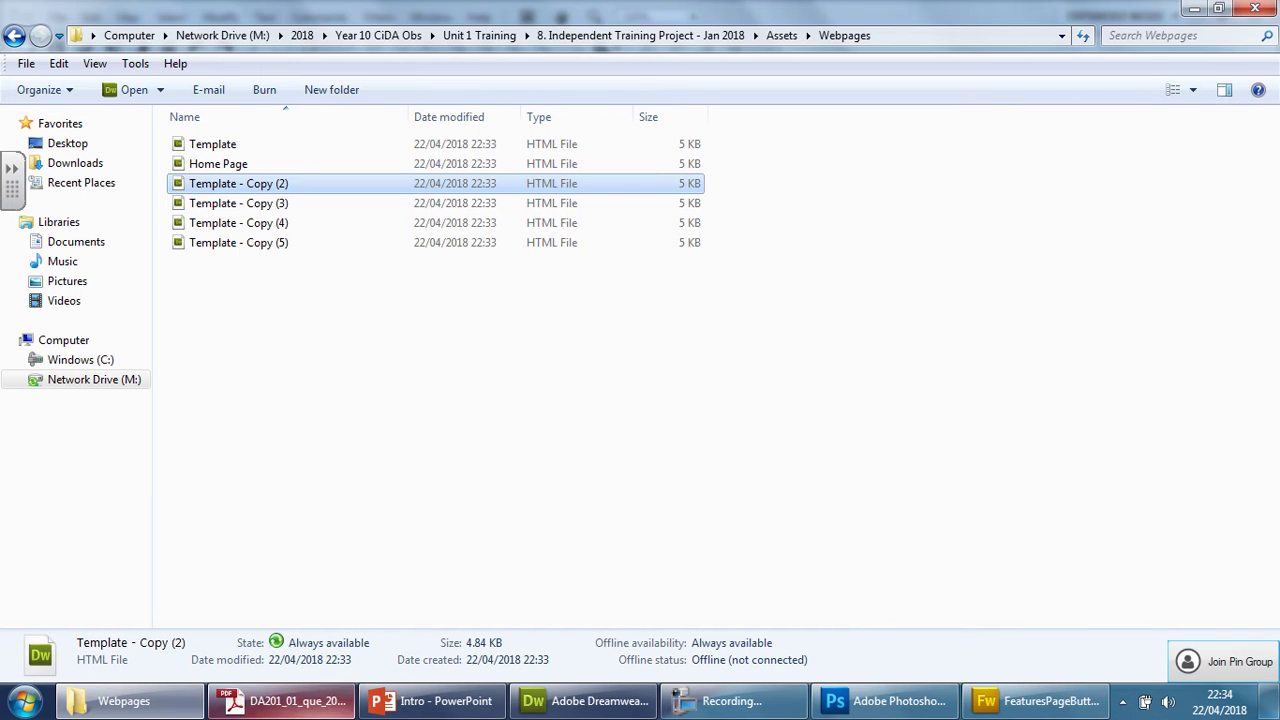
Check the page list in the DA201_01_que PDF and rename "Template - Copy (2)" as Features Page
left_click(290, 701)
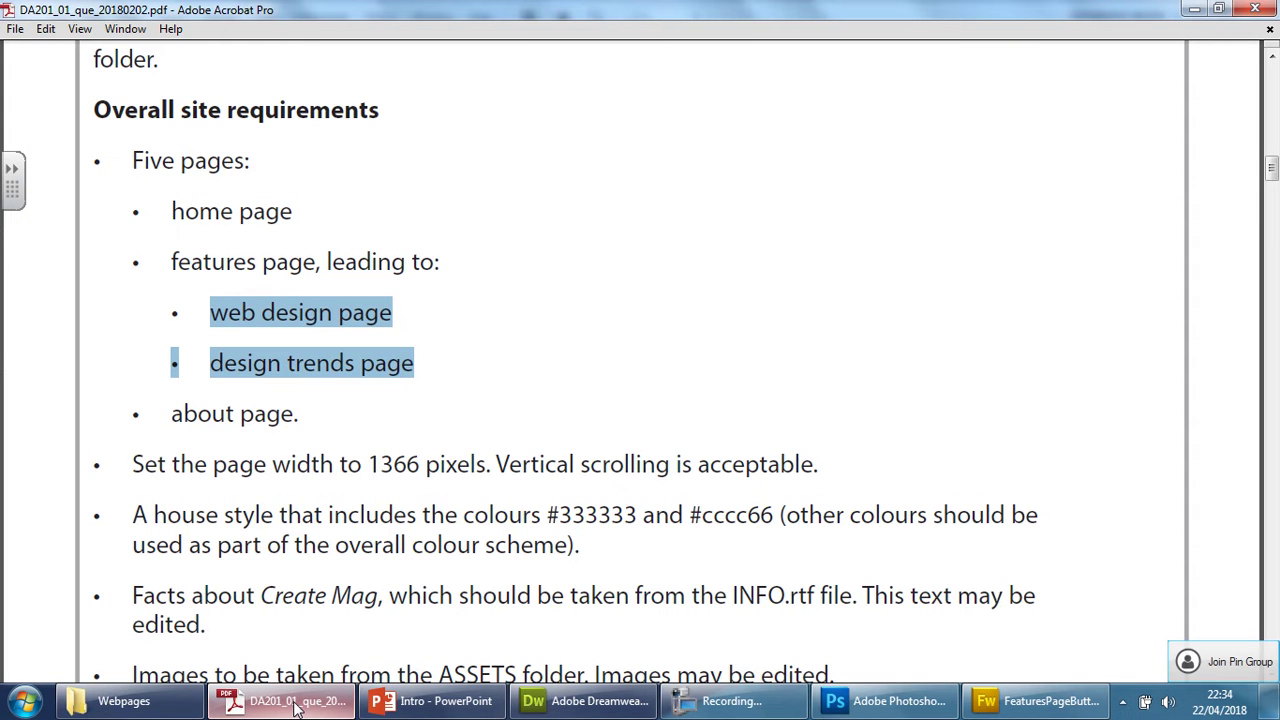
left_click(296, 706)
left_click(251, 183)
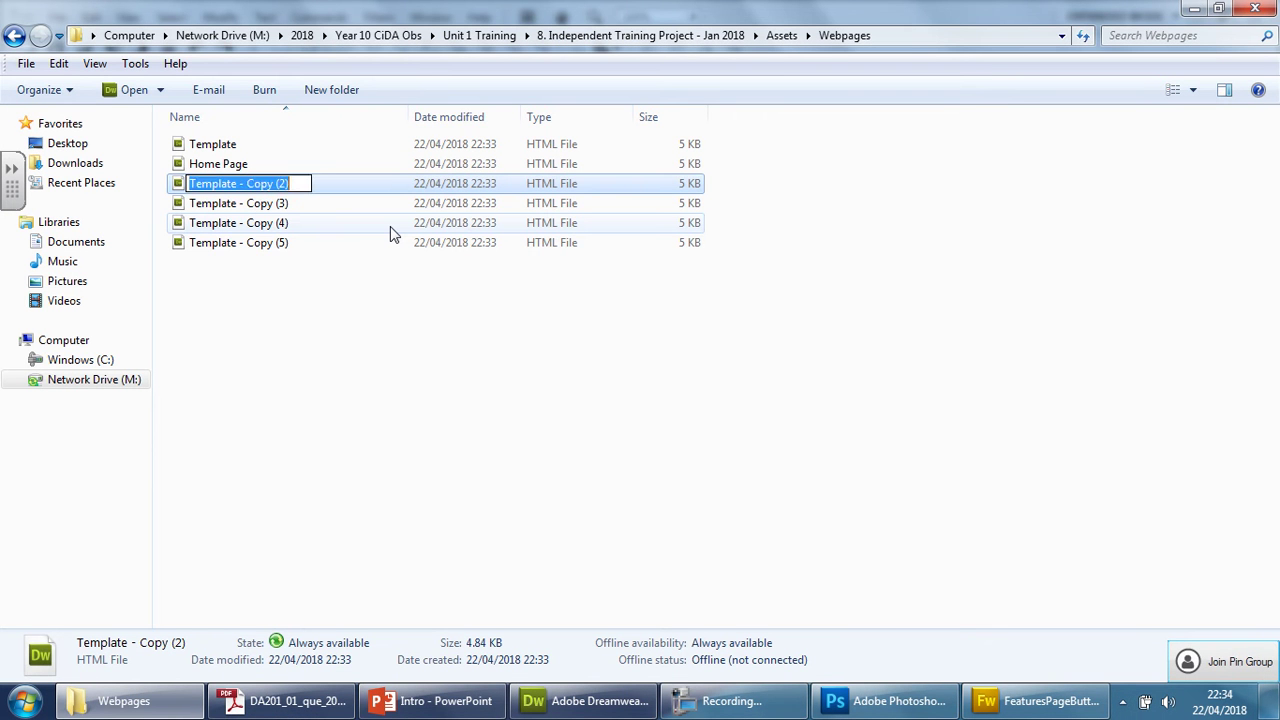
type("Features ")
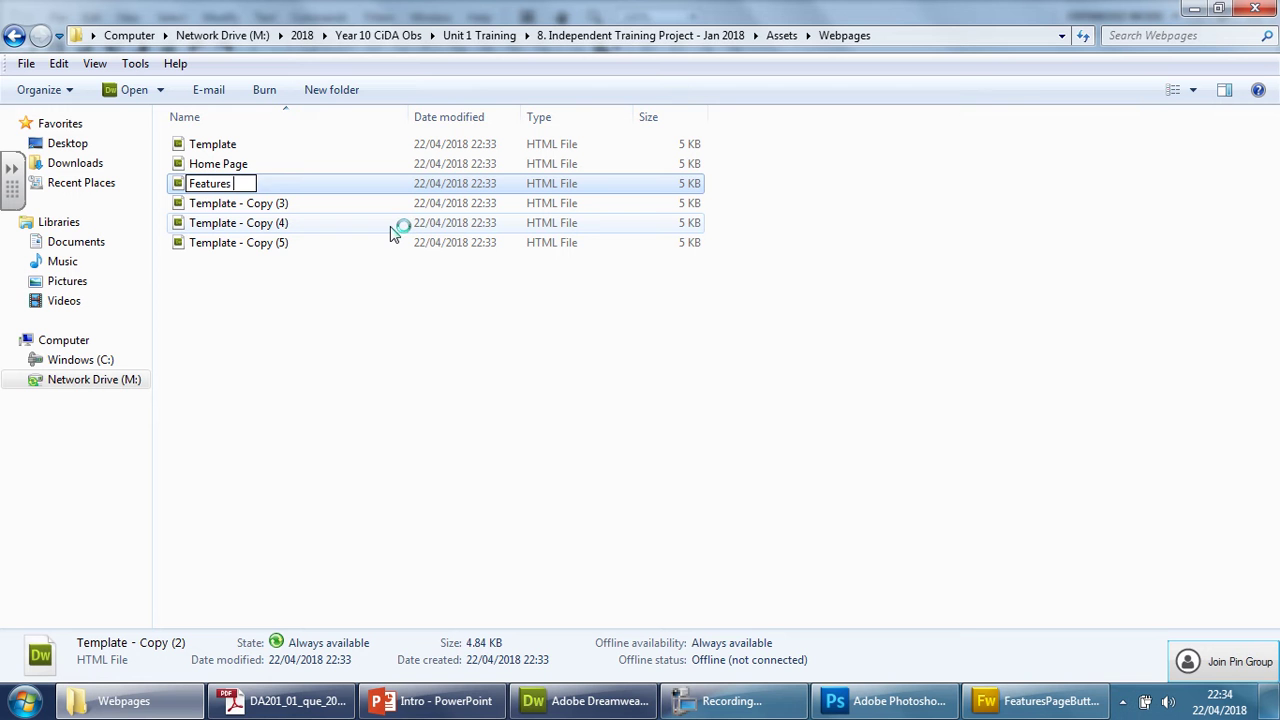
type("Page")
left_click(351, 301)
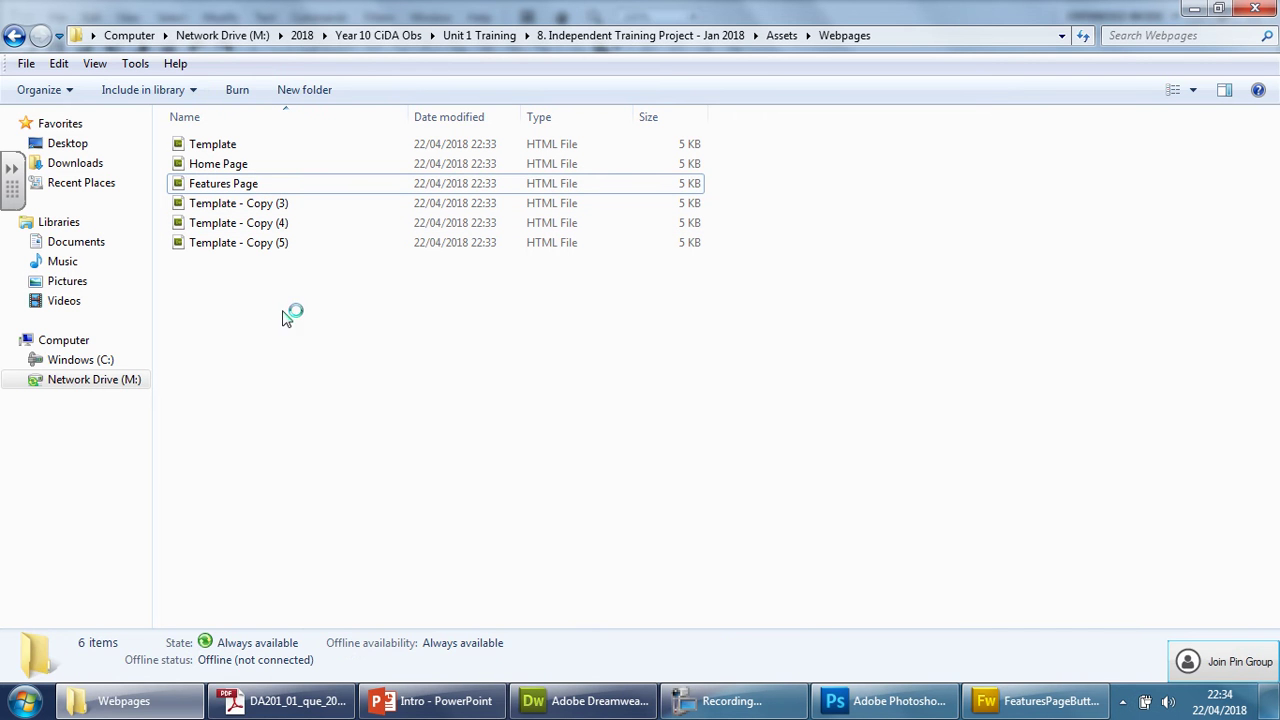
Consult the PDF's site requirements for the next page name and rename "Template - Copy (3)" as Web Design Page
left_click(290, 701)
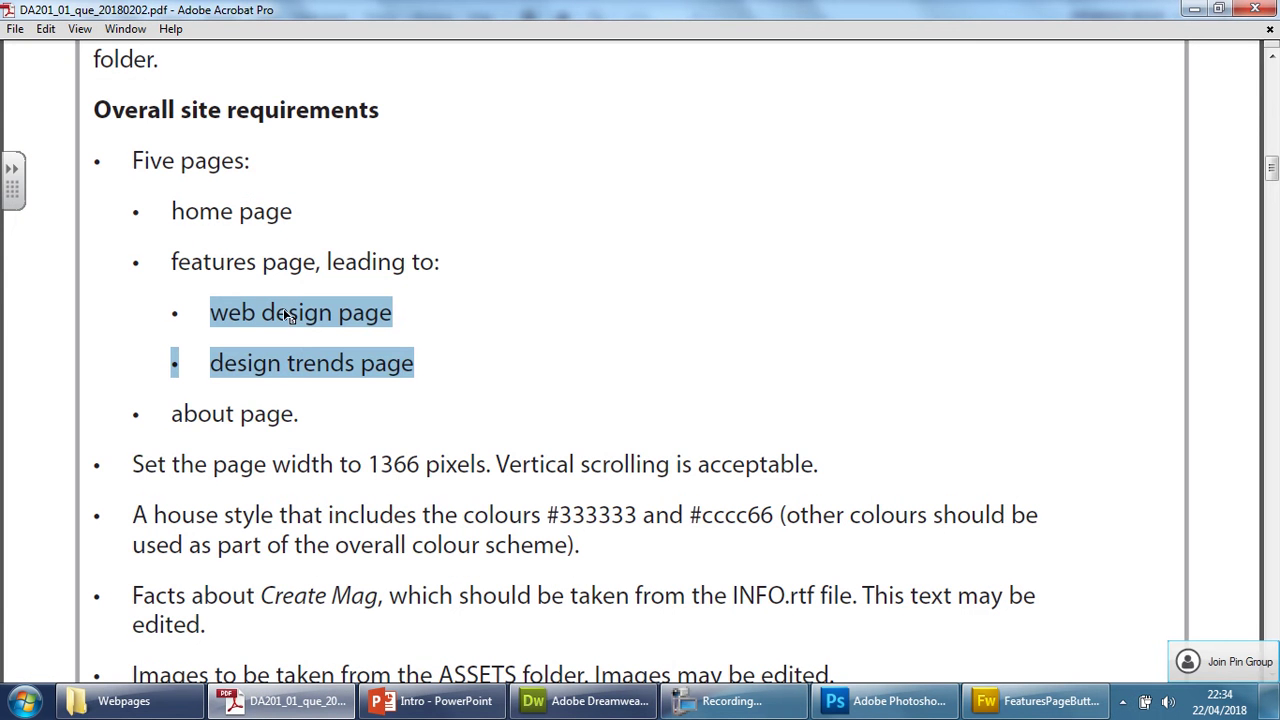
left_click(390, 320)
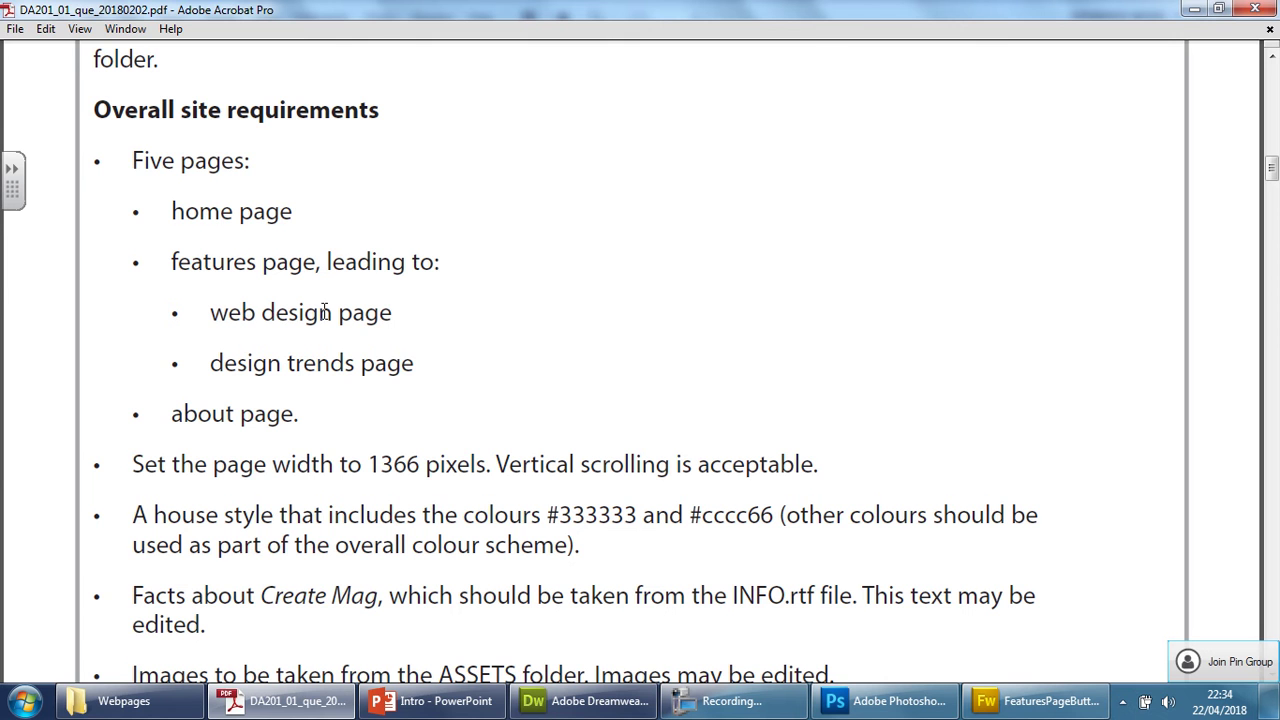
left_click(124, 701)
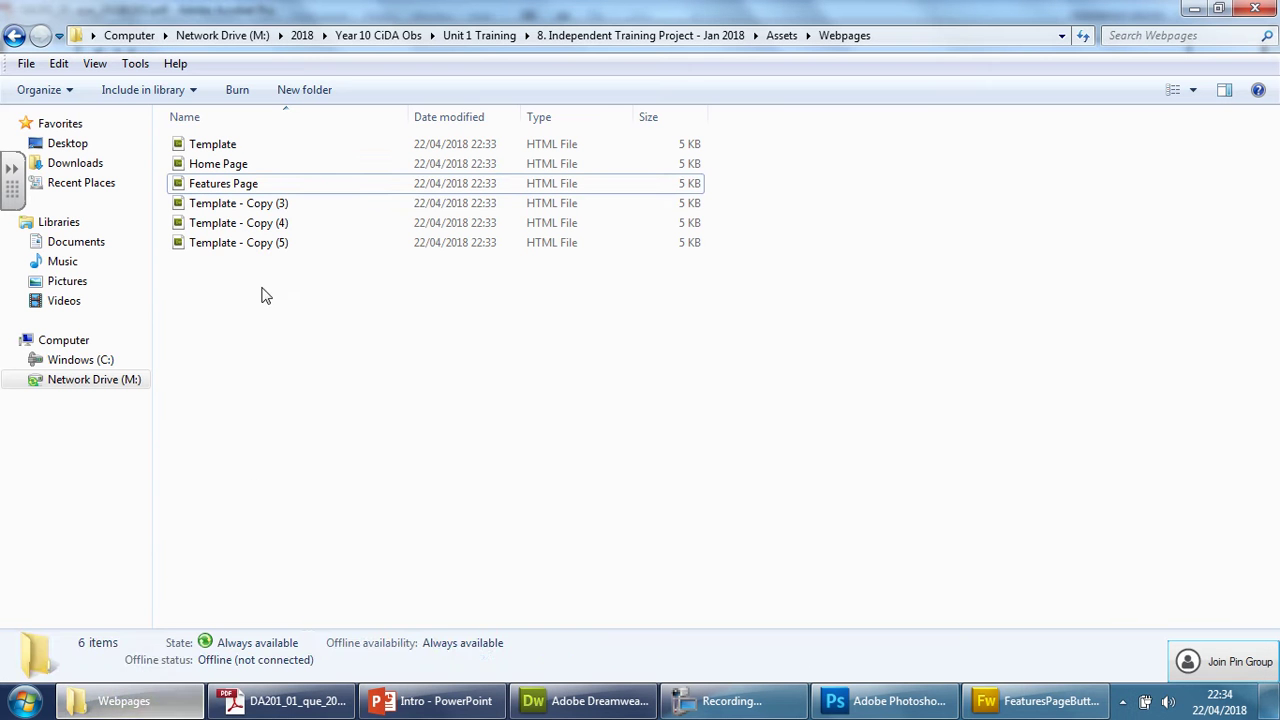
left_click(258, 204)
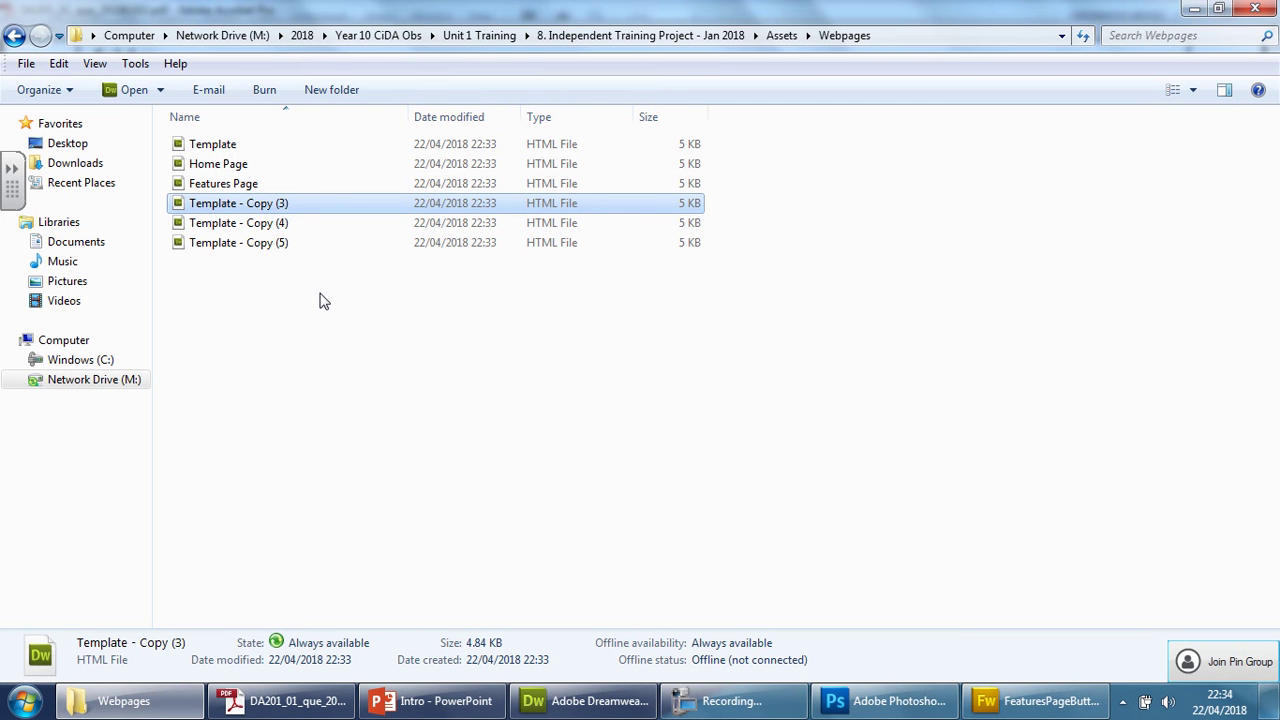
key("F2")
type("Web ")
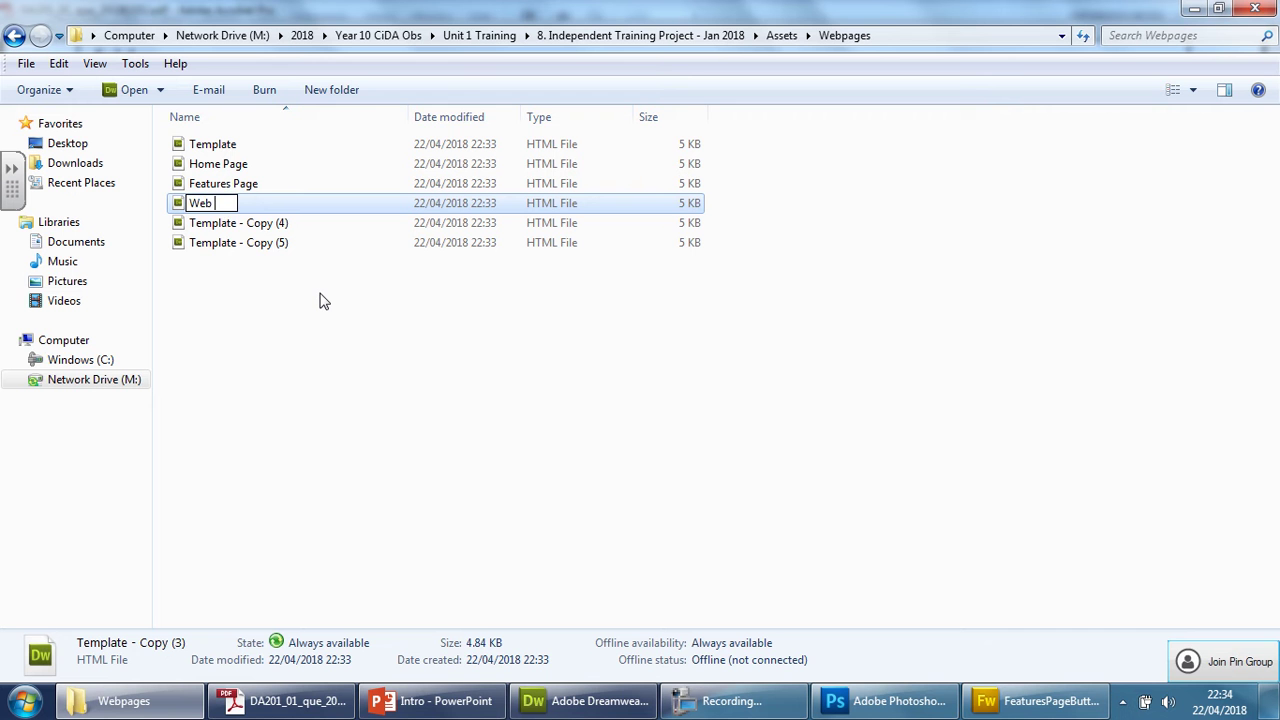
type("Design Page")
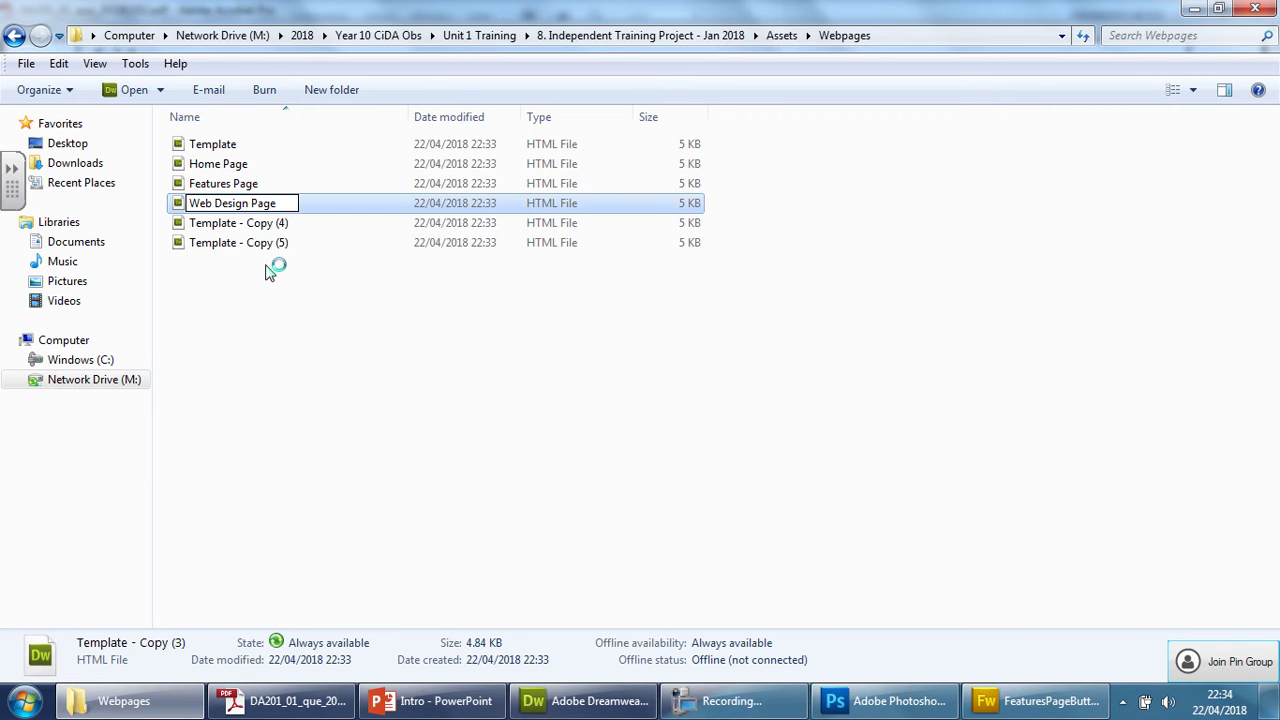
left_click(265, 268)
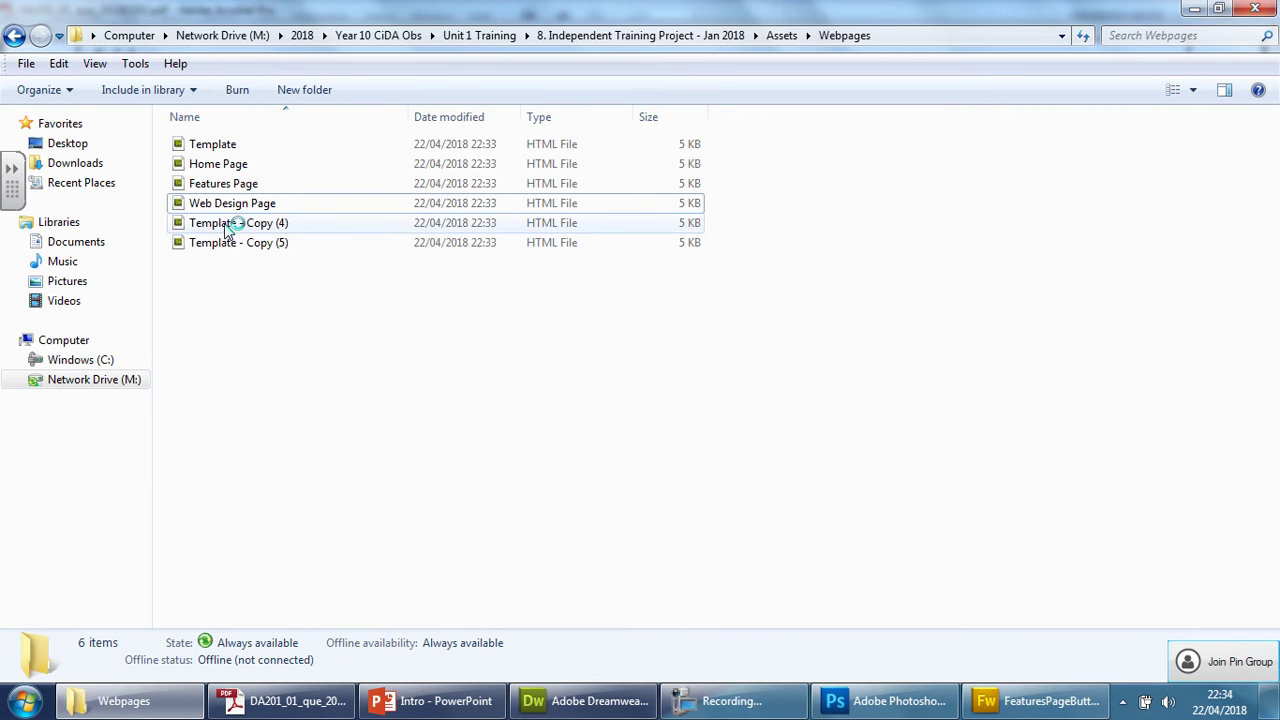
Check the PDF's page list again and rename "Template - Copy (4)" as Design Trends Page
left_click(288, 700)
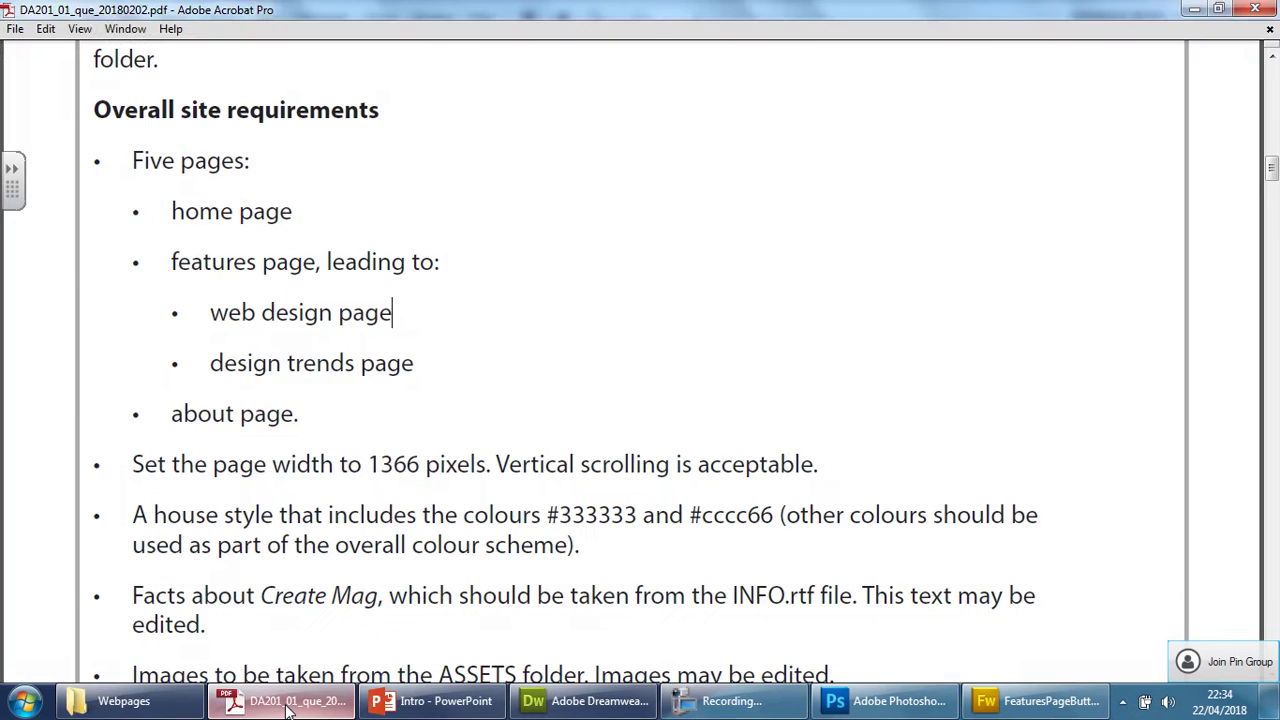
left_click(288, 700)
left_click(290, 226)
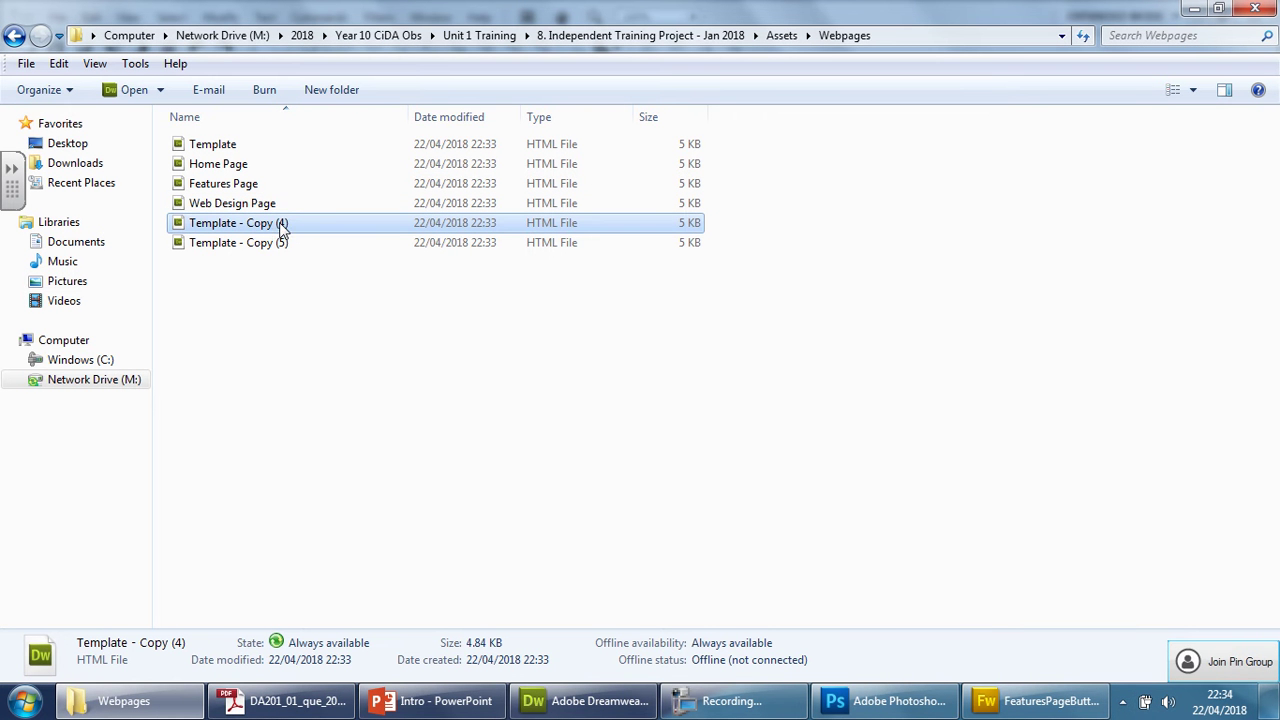
left_click(282, 228)
type("Desig")
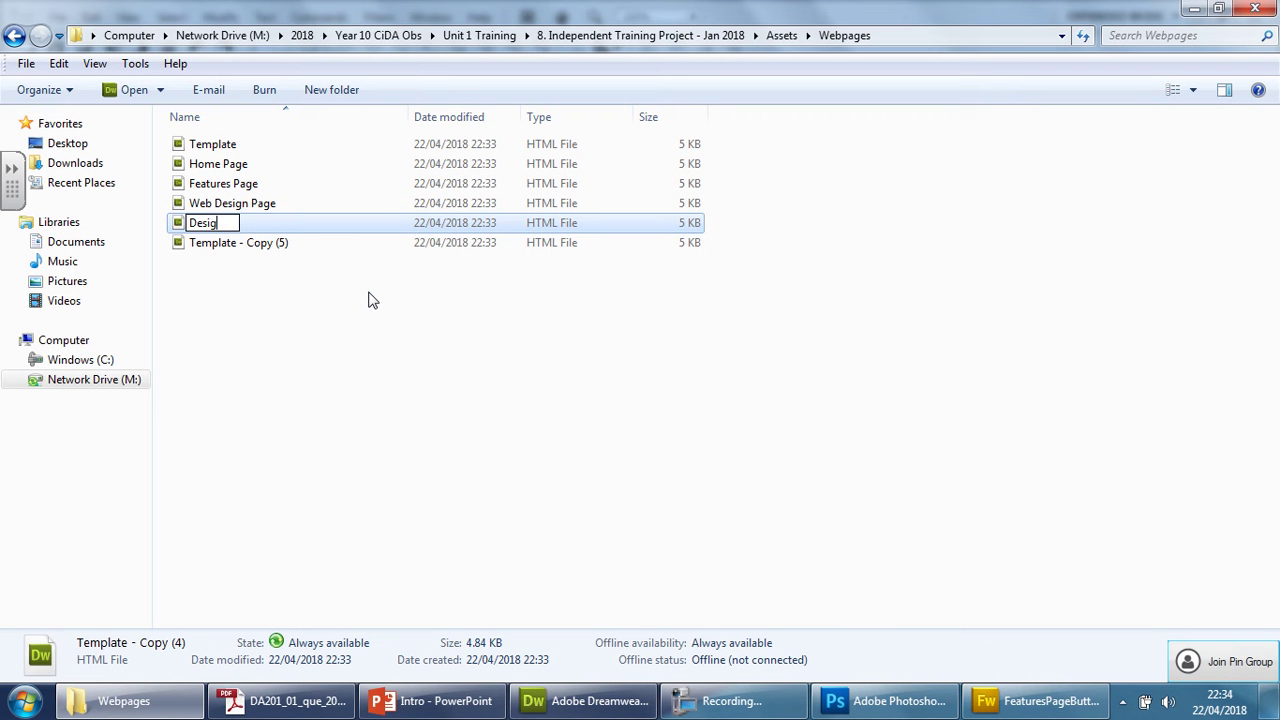
type("n Trends ")
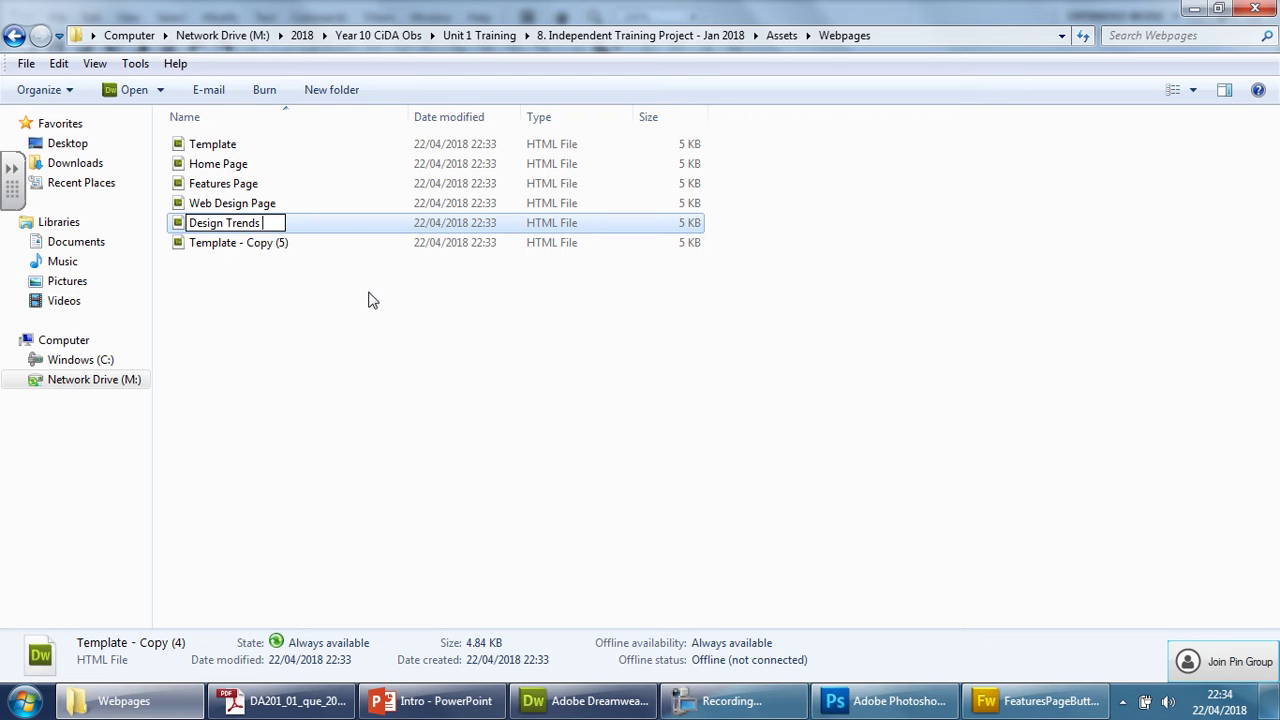
type("Page")
left_click(256, 286)
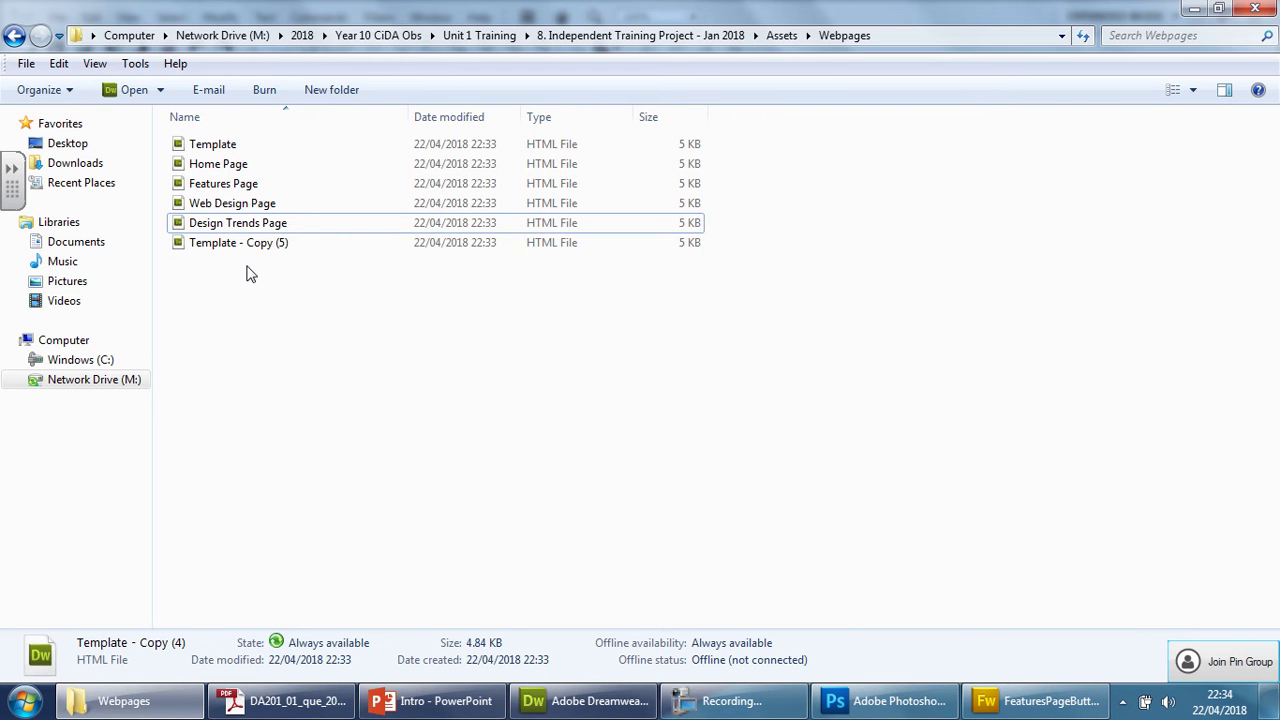
Rename the last template duplicate, "Template - Copy (5)", as About Page
mouse_move(240, 705)
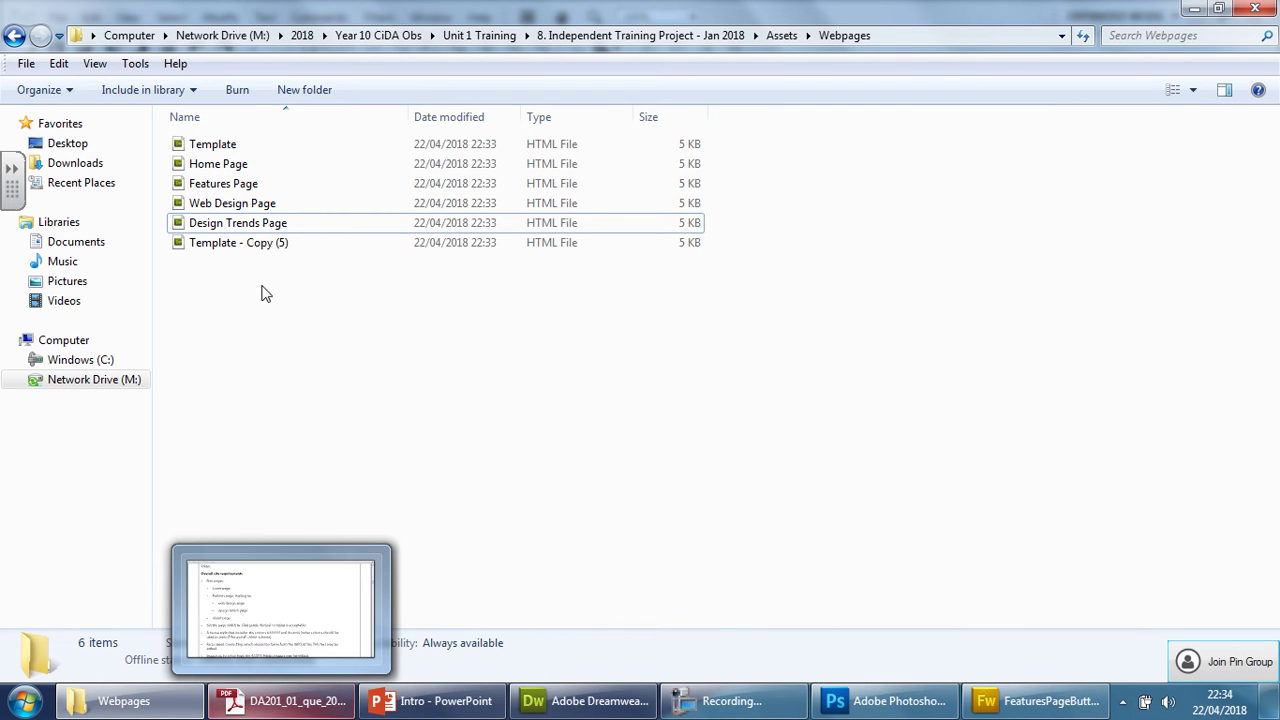
left_click(263, 245)
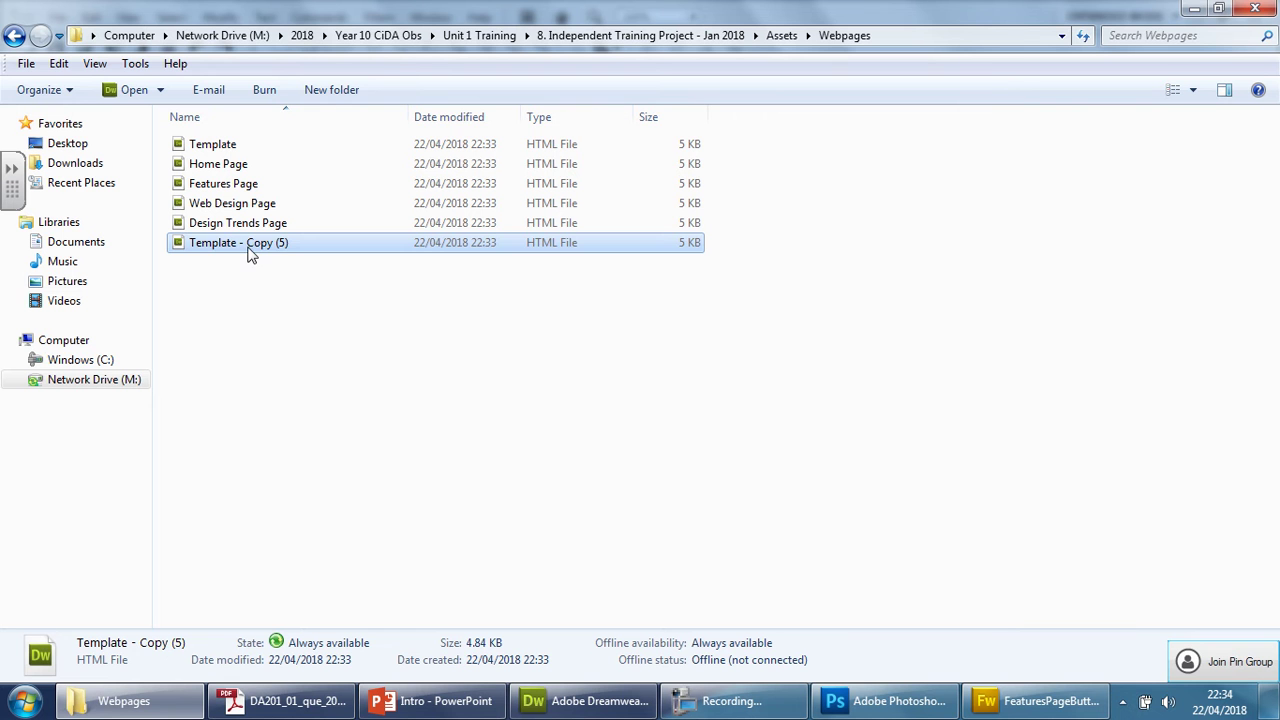
left_click(249, 250)
type("Abou")
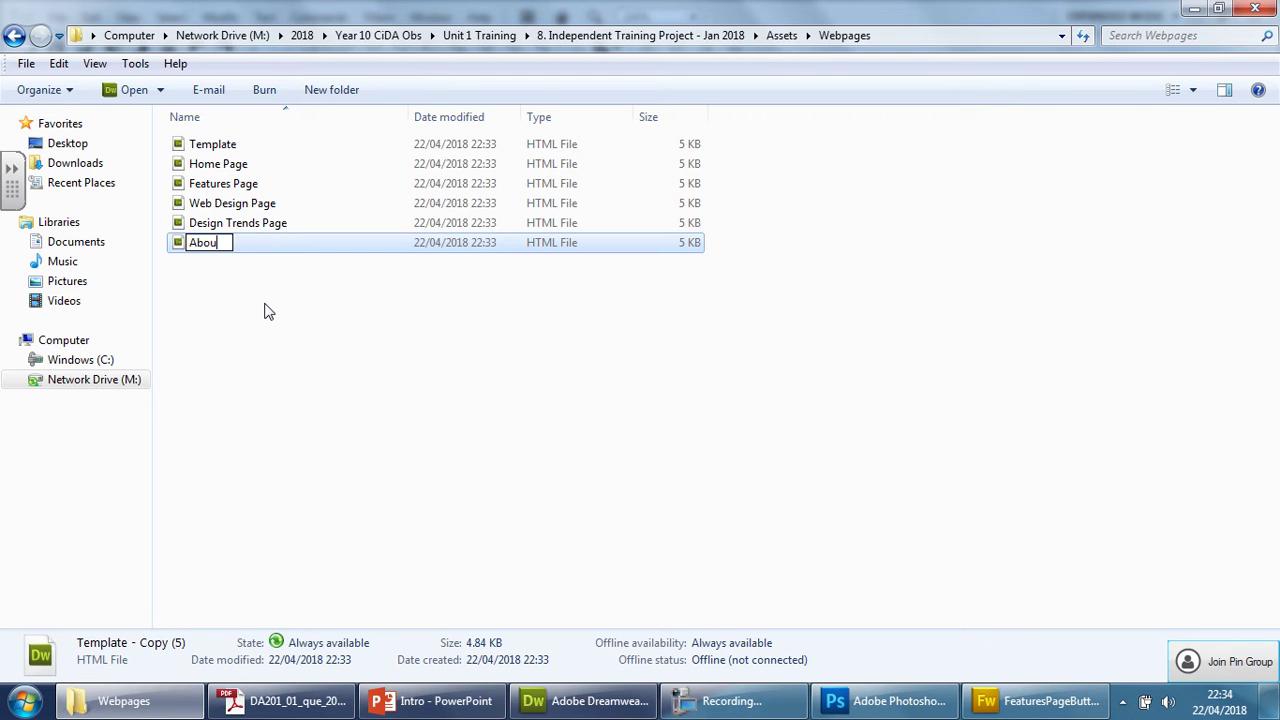
type("trPage")
left_click(266, 311)
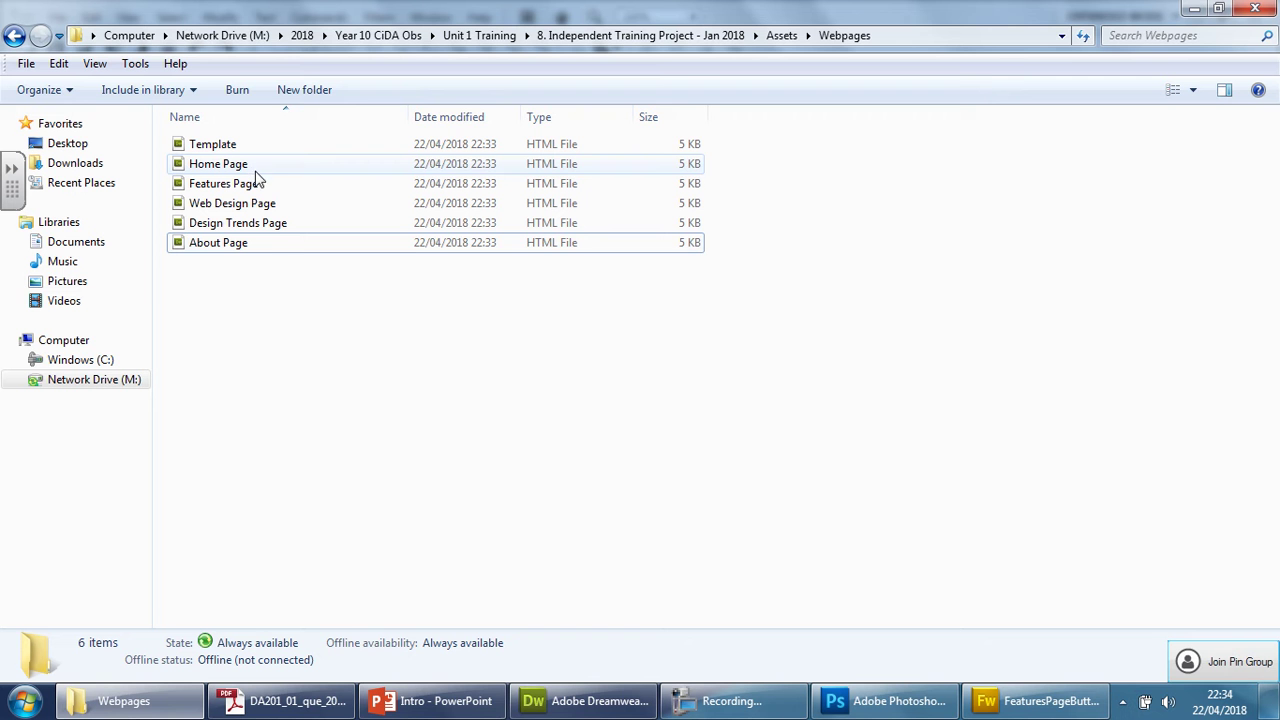
Switch to the Intro presentation in PowerPoint, review the Pages and Text item of the project checklist on slide 3, and minimize the presentation
left_click(438, 708)
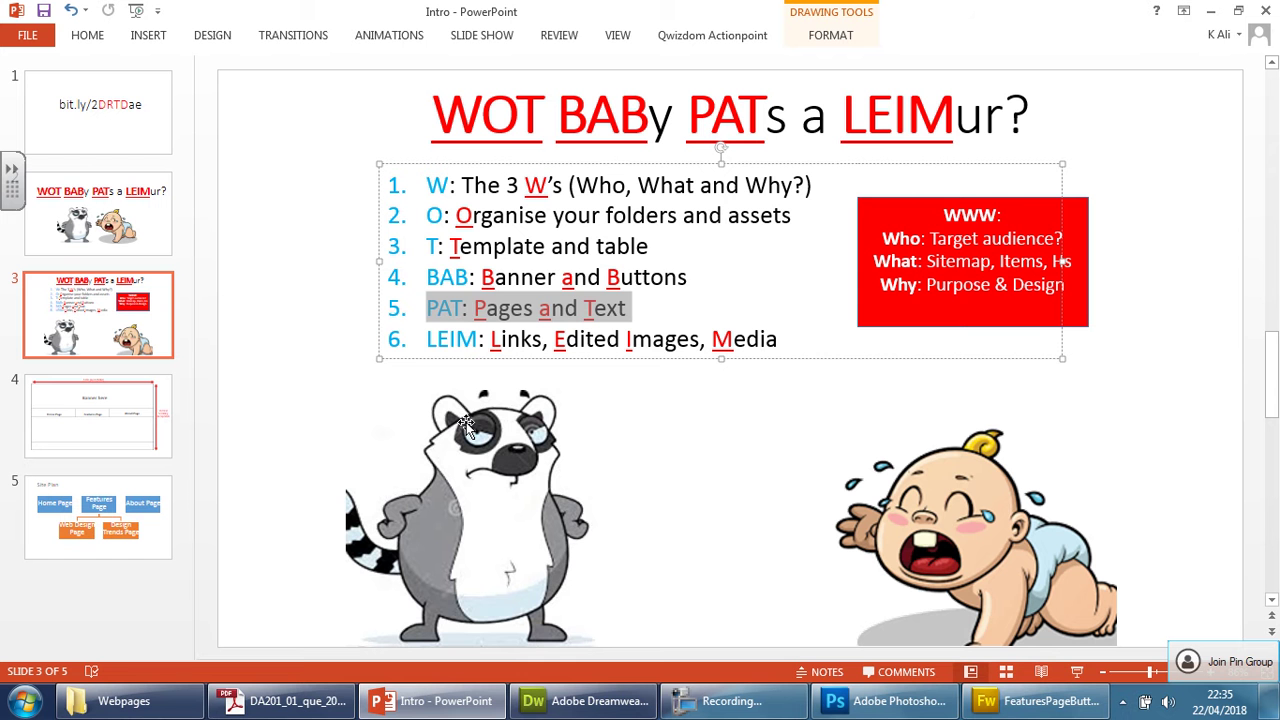
left_click(487, 314)
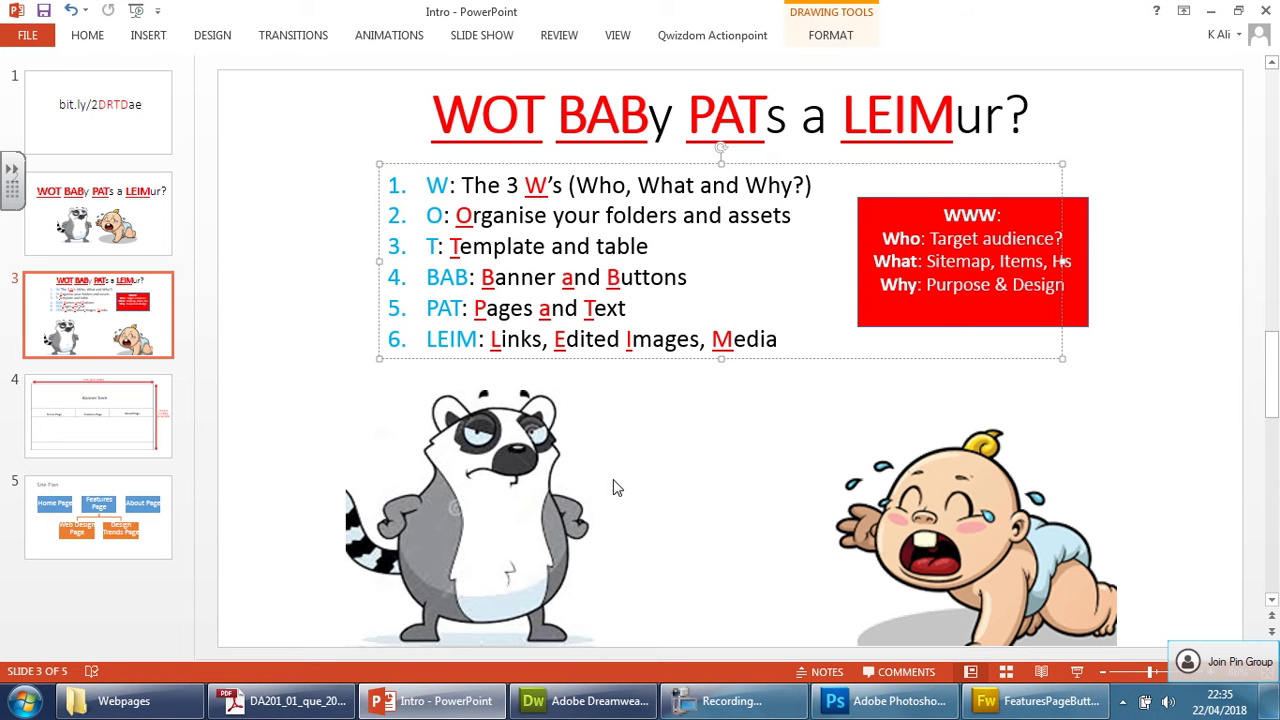
left_click(1224, 314)
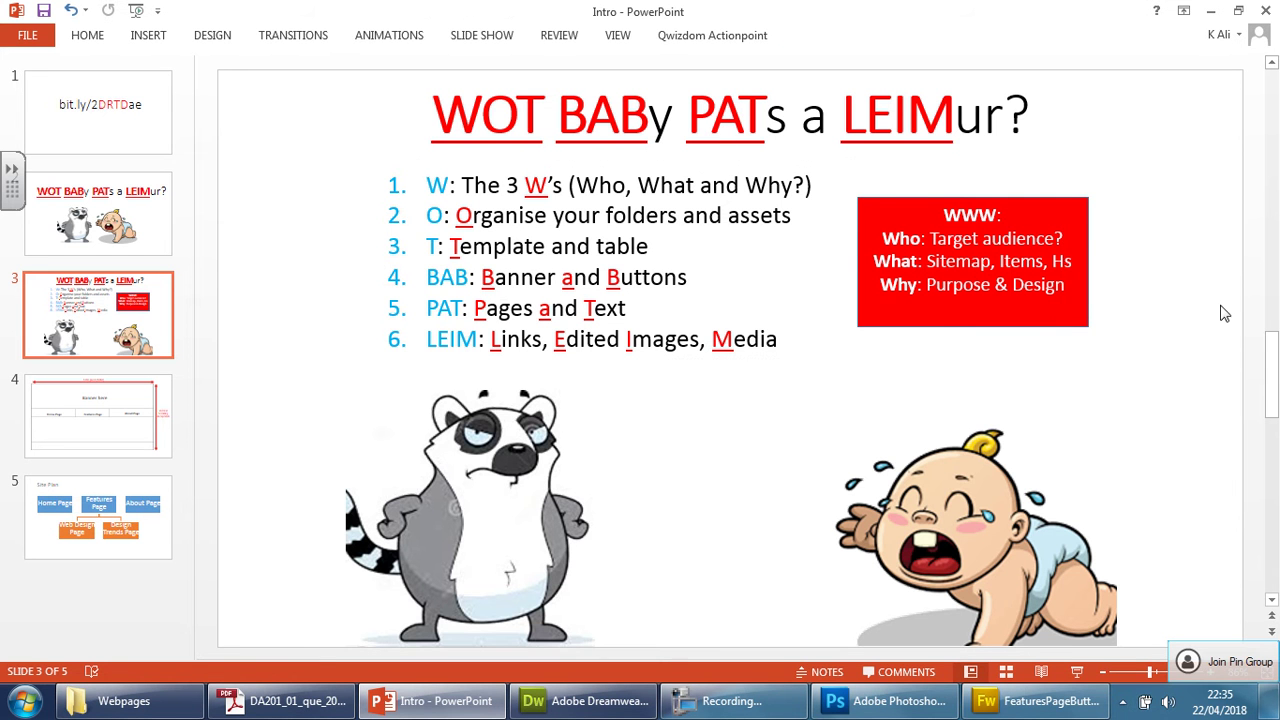
left_click(1211, 12)
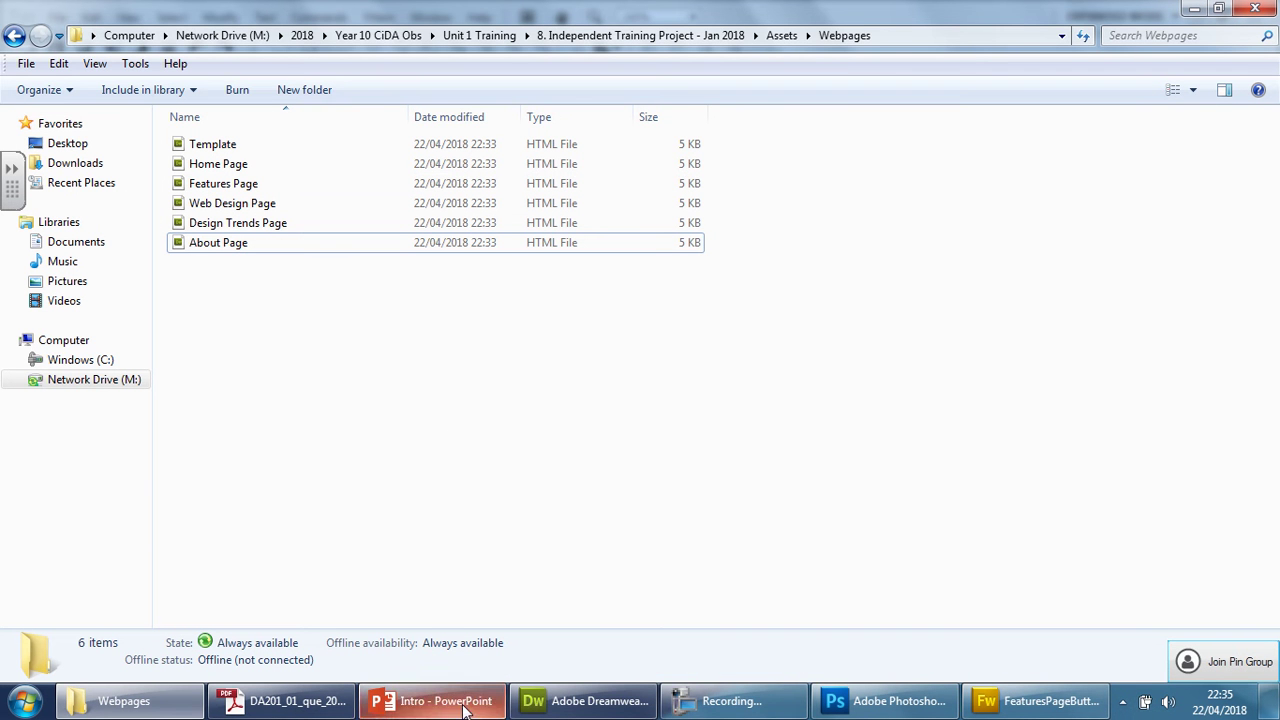
left_click(717, 714)
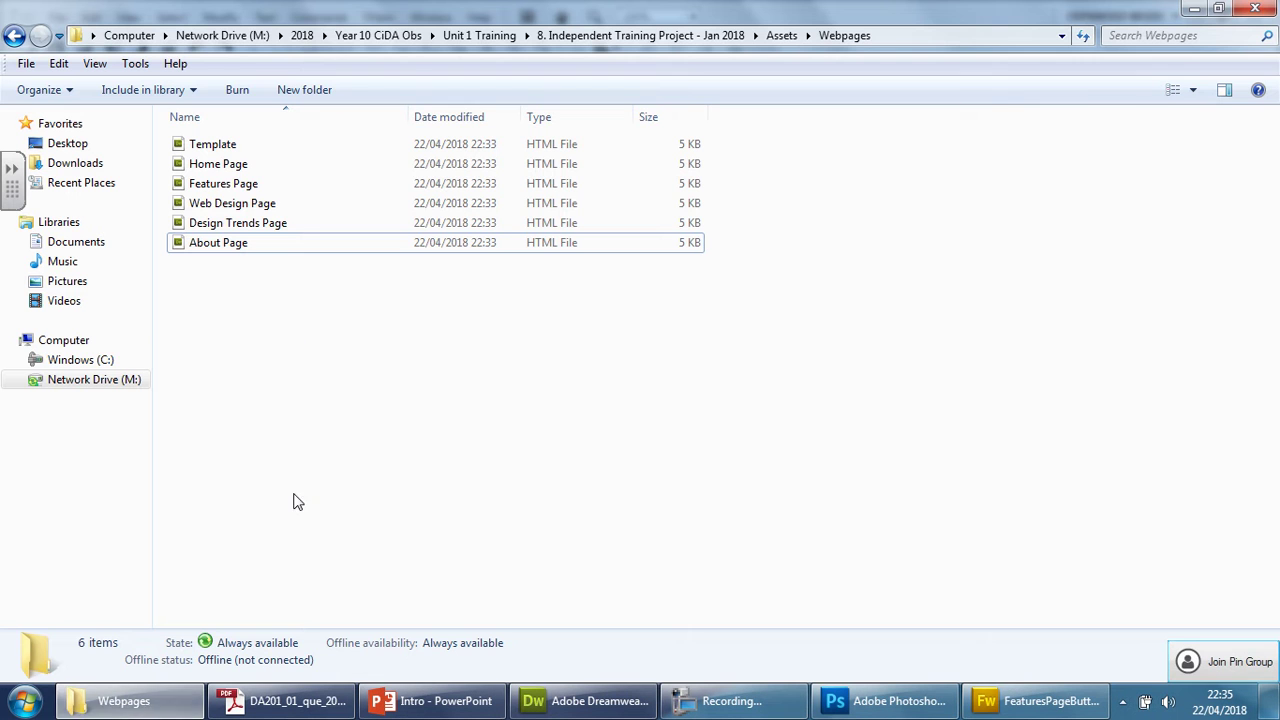
Open Home Page, Features Page, Web Design Page, Design Trends Page and About Page from the Webpages folder in Dreamweaver
left_click(238, 166)
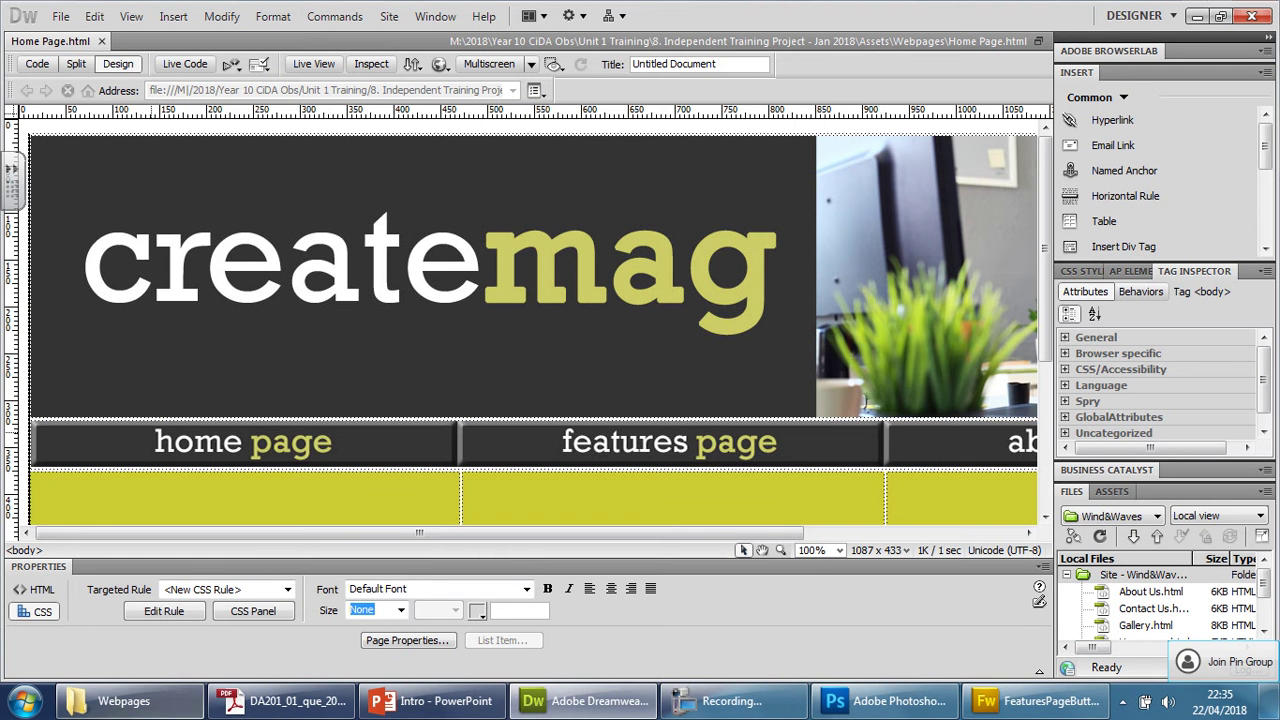
left_click(124, 701)
double_click(217, 184)
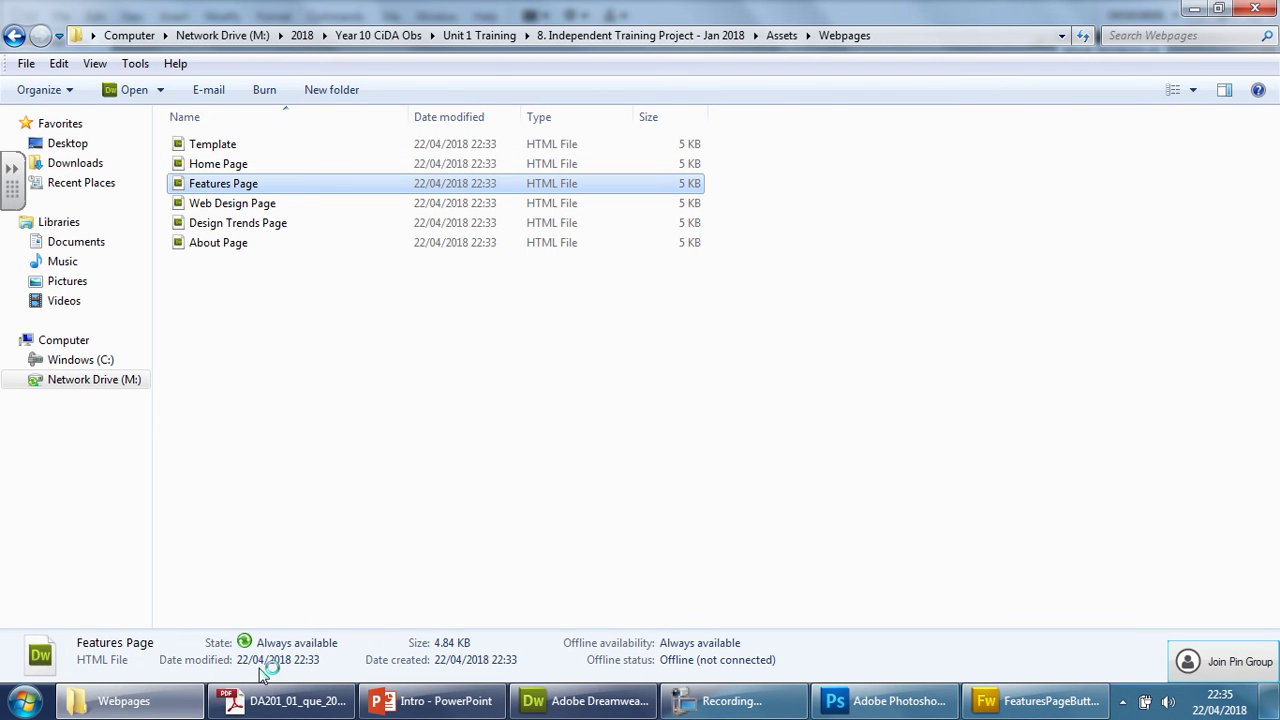
mouse_move(176, 712)
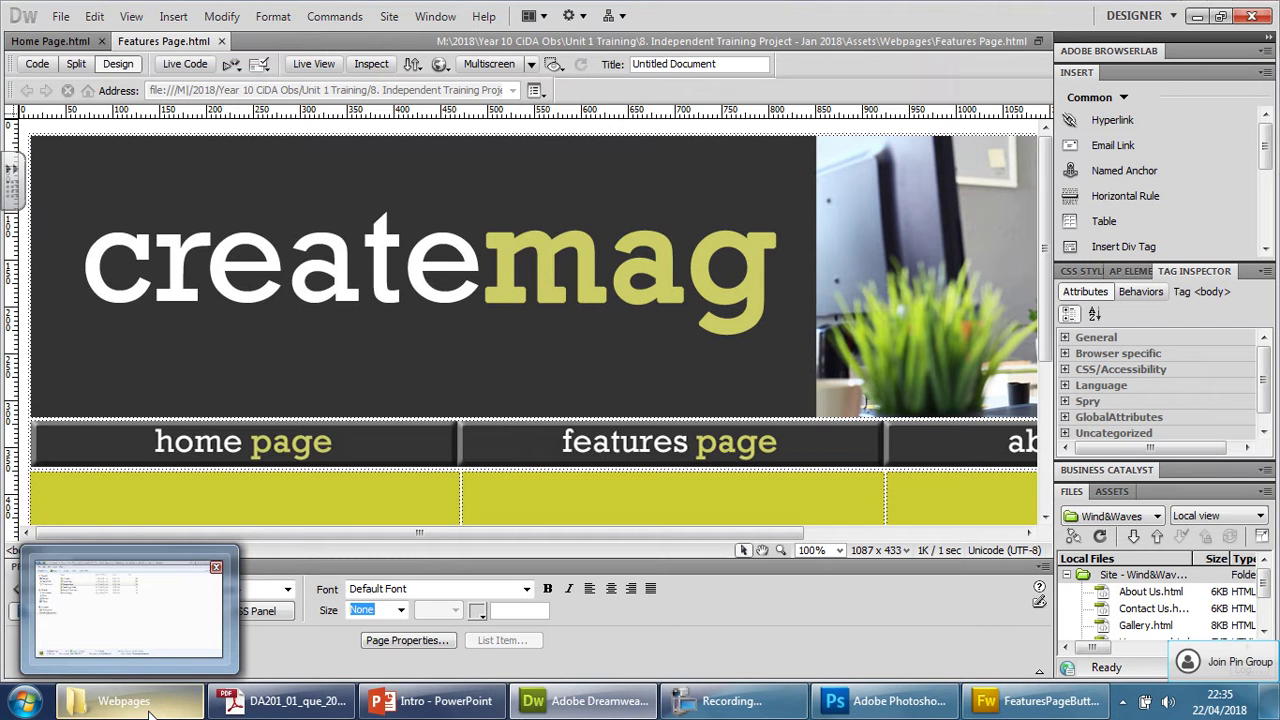
left_click(150, 710)
double_click(232, 203)
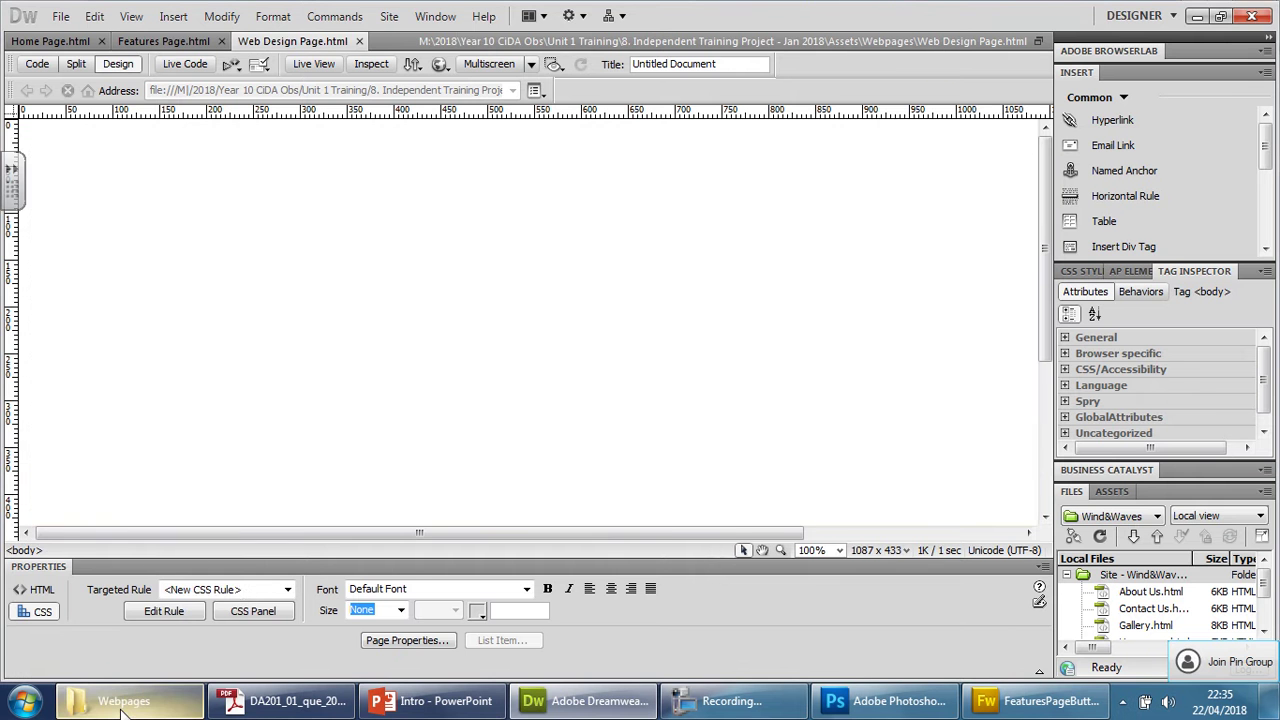
left_click(121, 707)
double_click(240, 223)
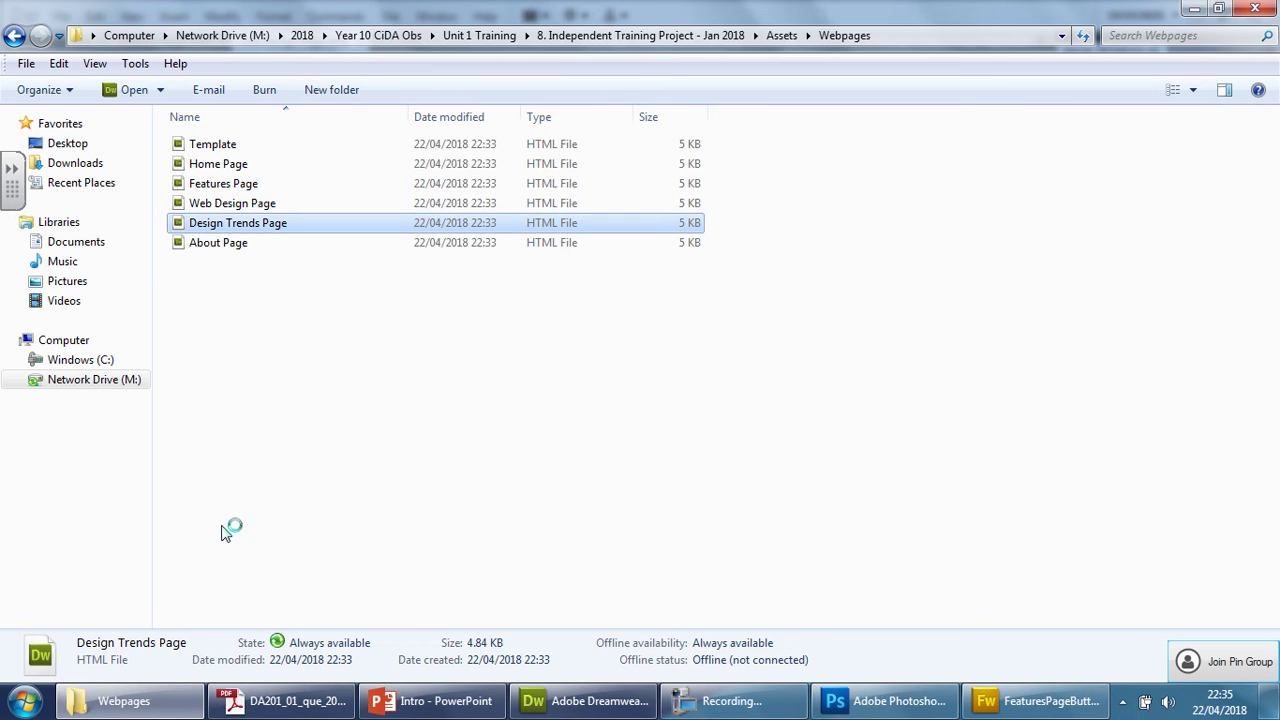
mouse_move(138, 712)
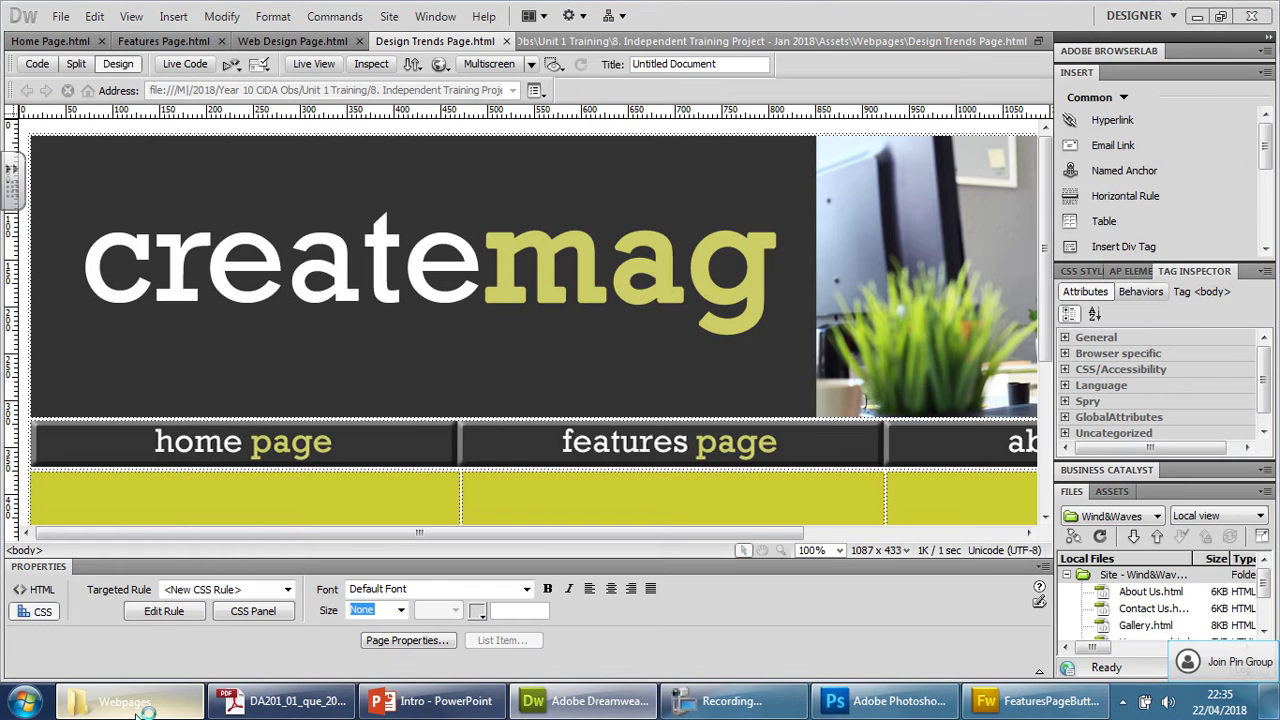
left_click(135, 705)
left_click(215, 250)
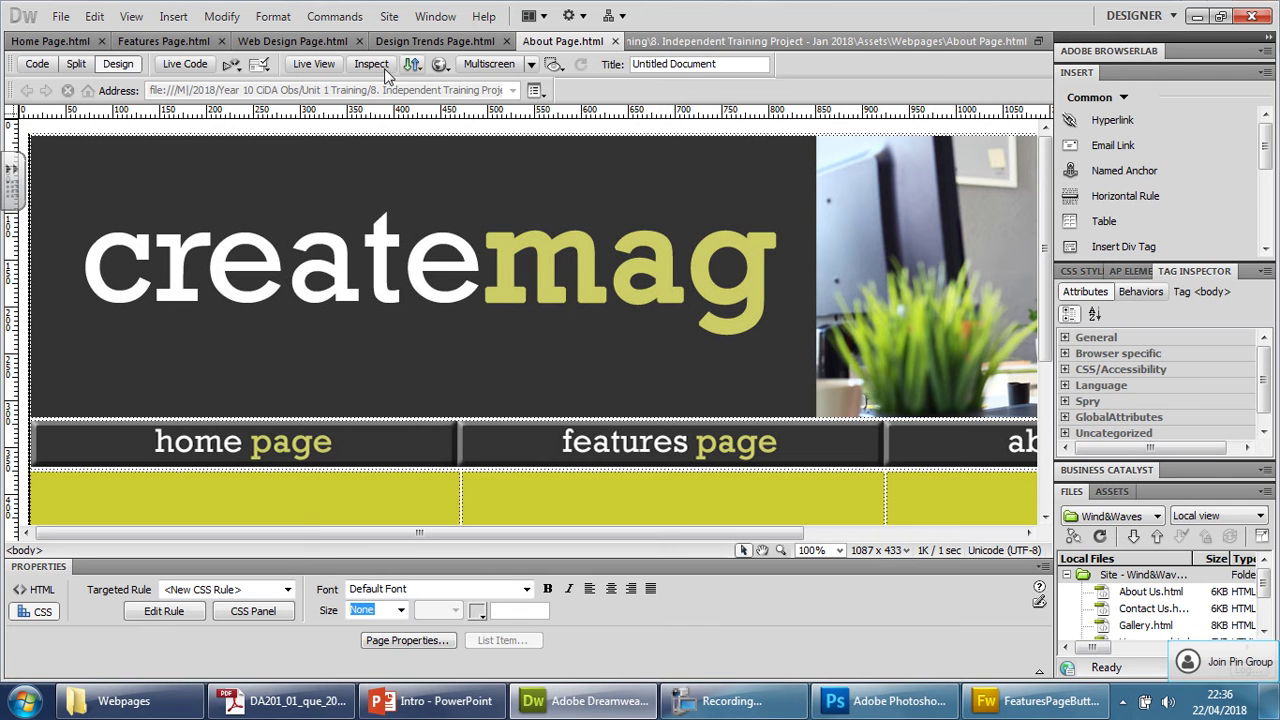
Preview the About Page in Chrome to check its browser title, and return to Dreamweaver
left_click(440, 64)
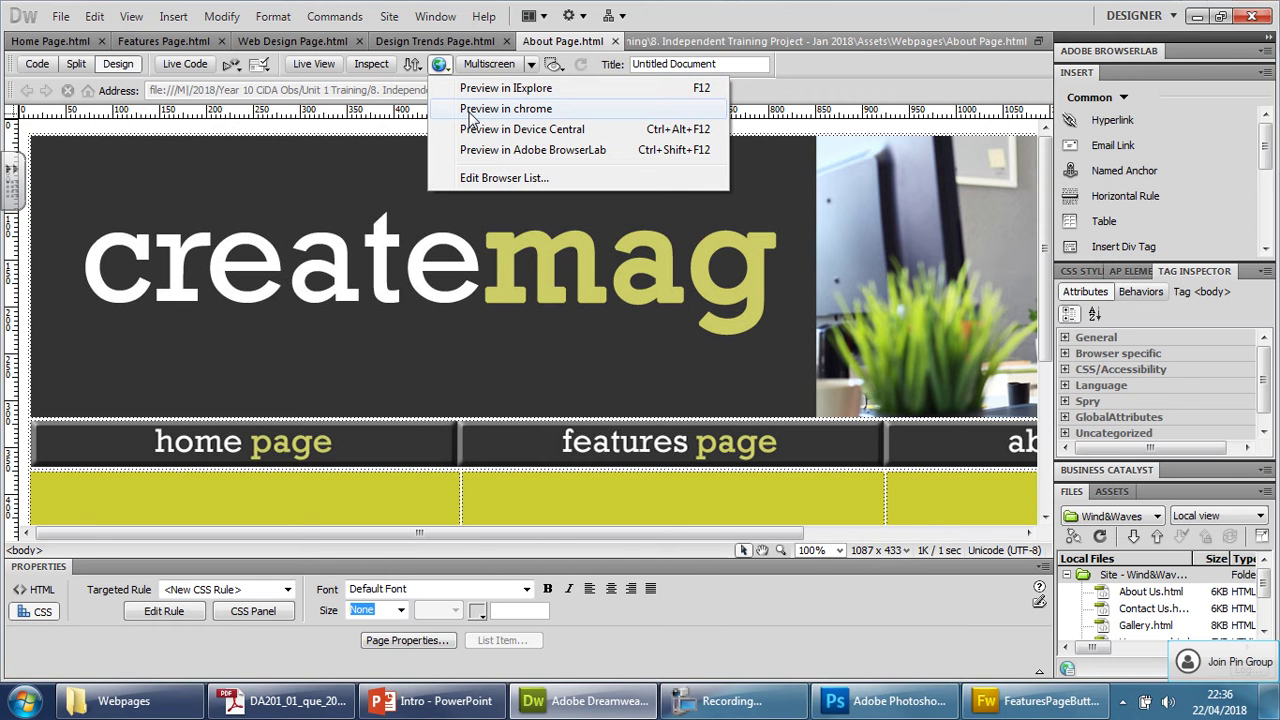
left_click(470, 112)
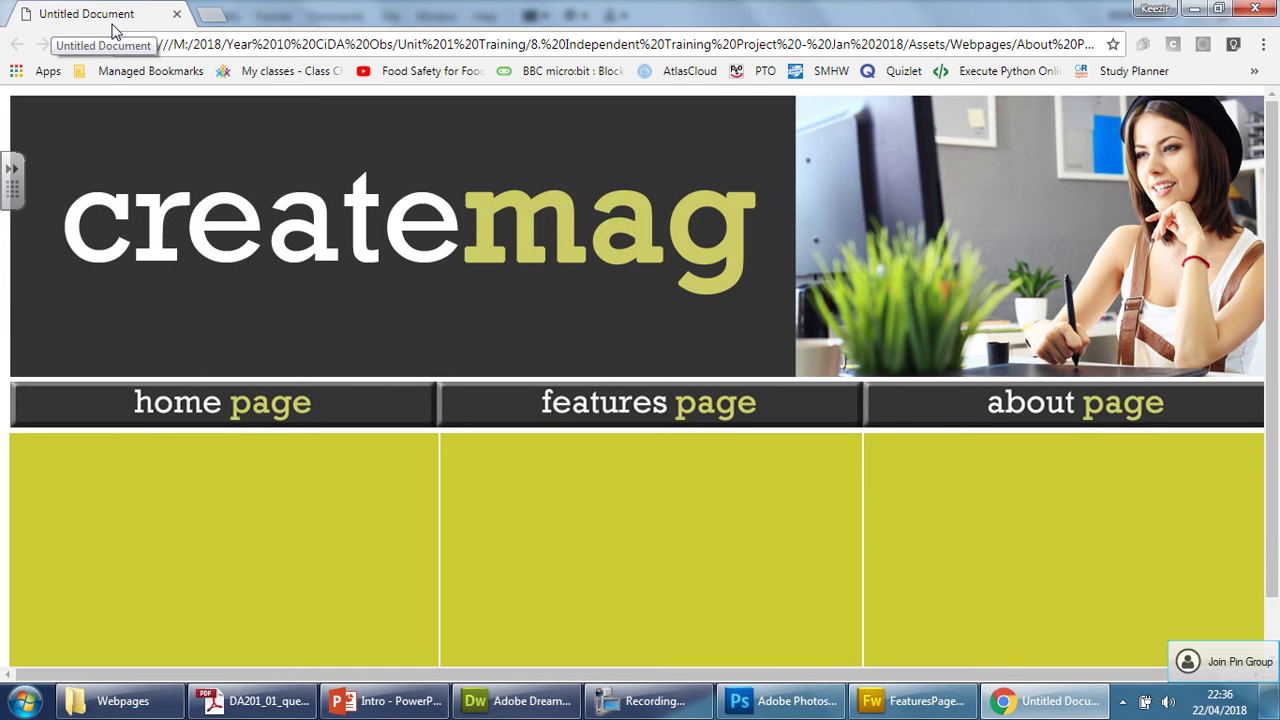
left_click(517, 701)
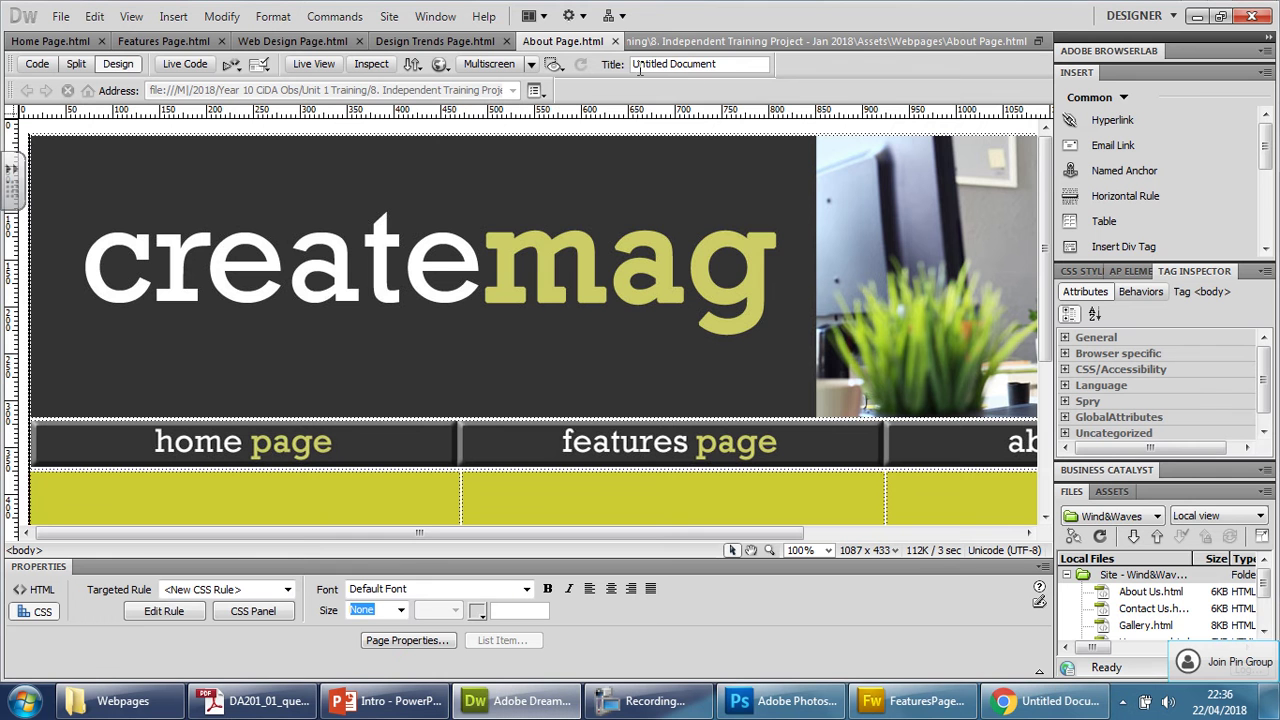
Replace the About Page's document title with "About Page" and save the page
double_click(678, 64)
left_click(678, 64)
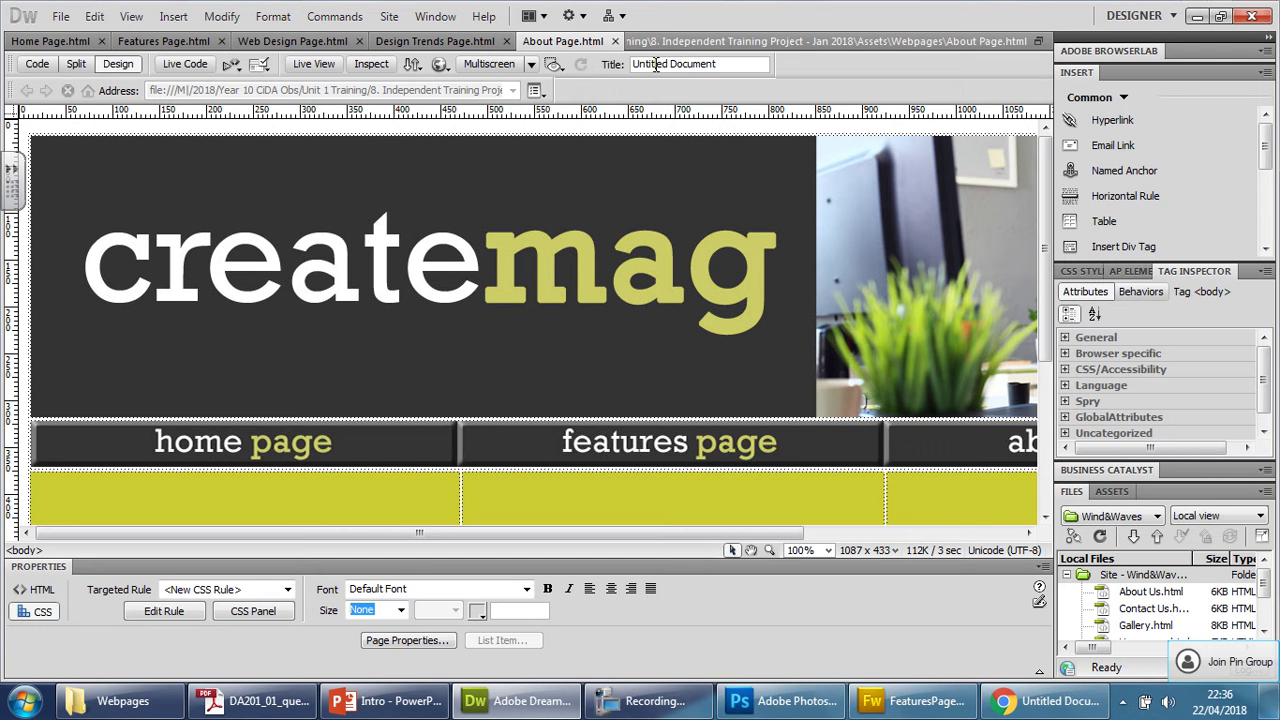
left_click_drag(656, 64, 735, 66)
key("BackSpace")
key("BackSpace")
type("About Page")
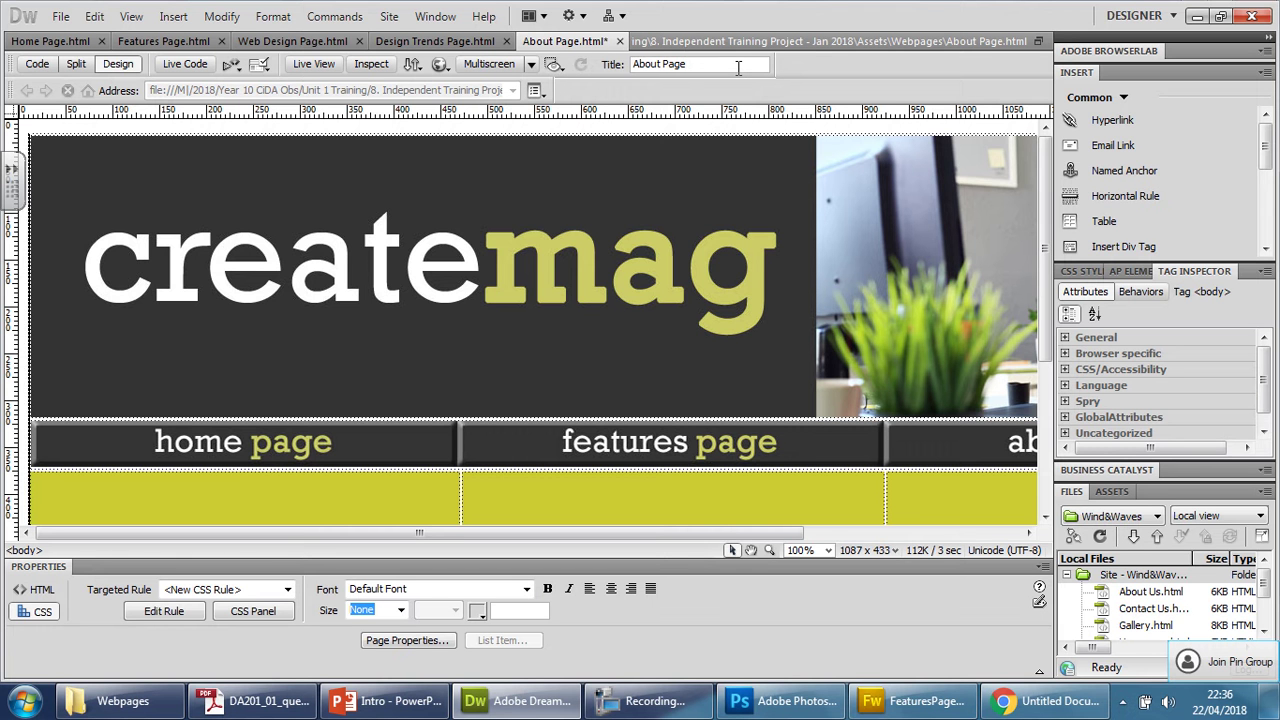
left_click(557, 48)
key("ctrl+s")
Reload the About Page preview in Chrome to check the new title, and close the browser
left_click(1045, 701)
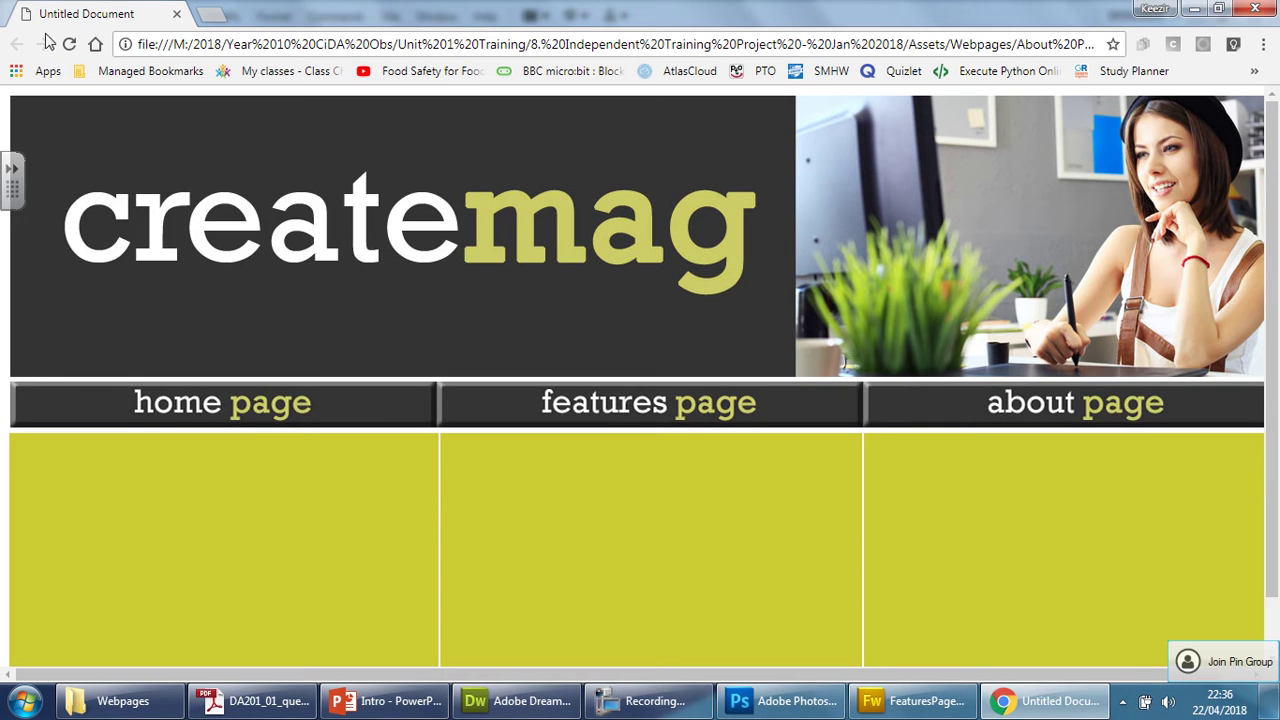
left_click(68, 46)
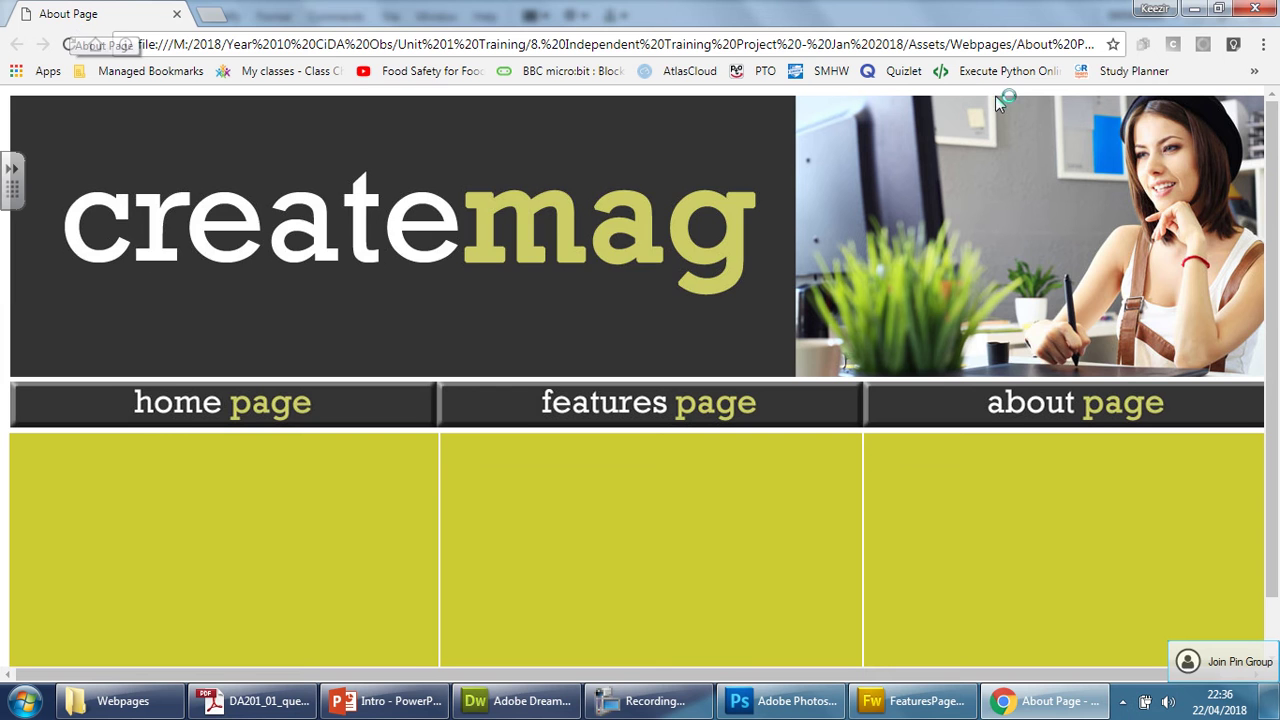
left_click(1255, 8)
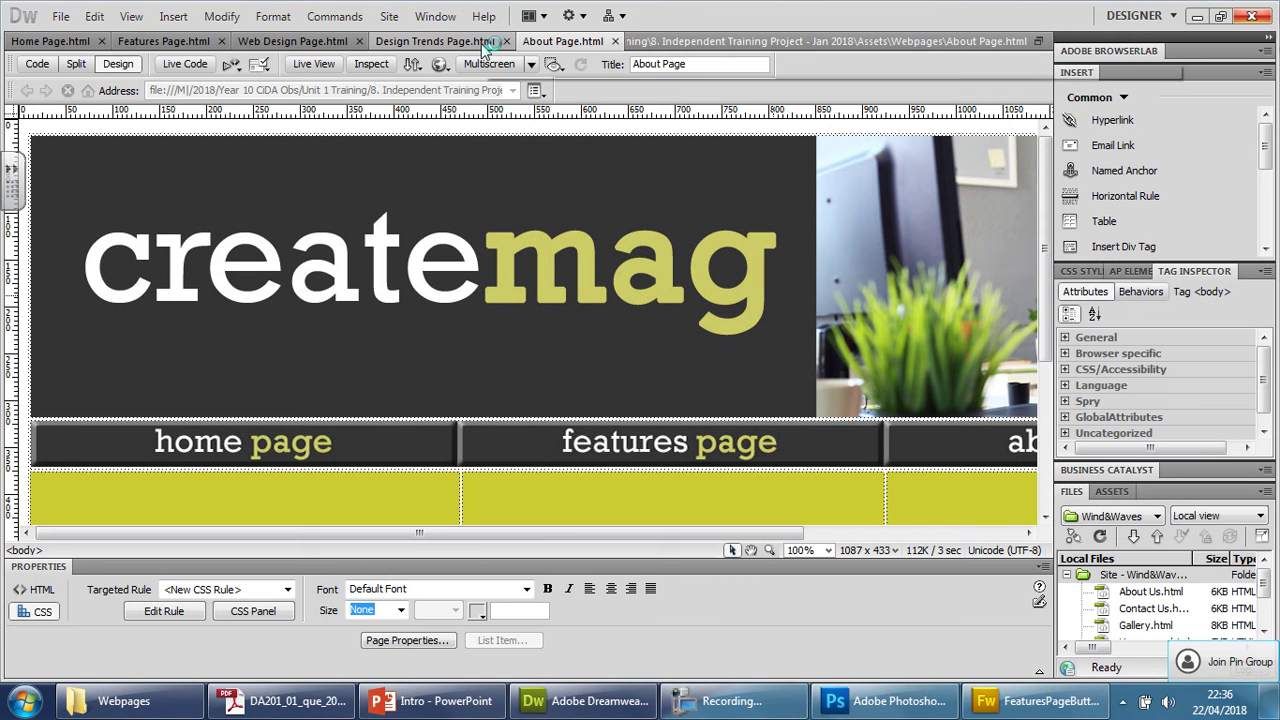
Set the document title of Design Trends Page.html to "Design Trends Page" and save it
left_click(488, 42)
double_click(693, 63)
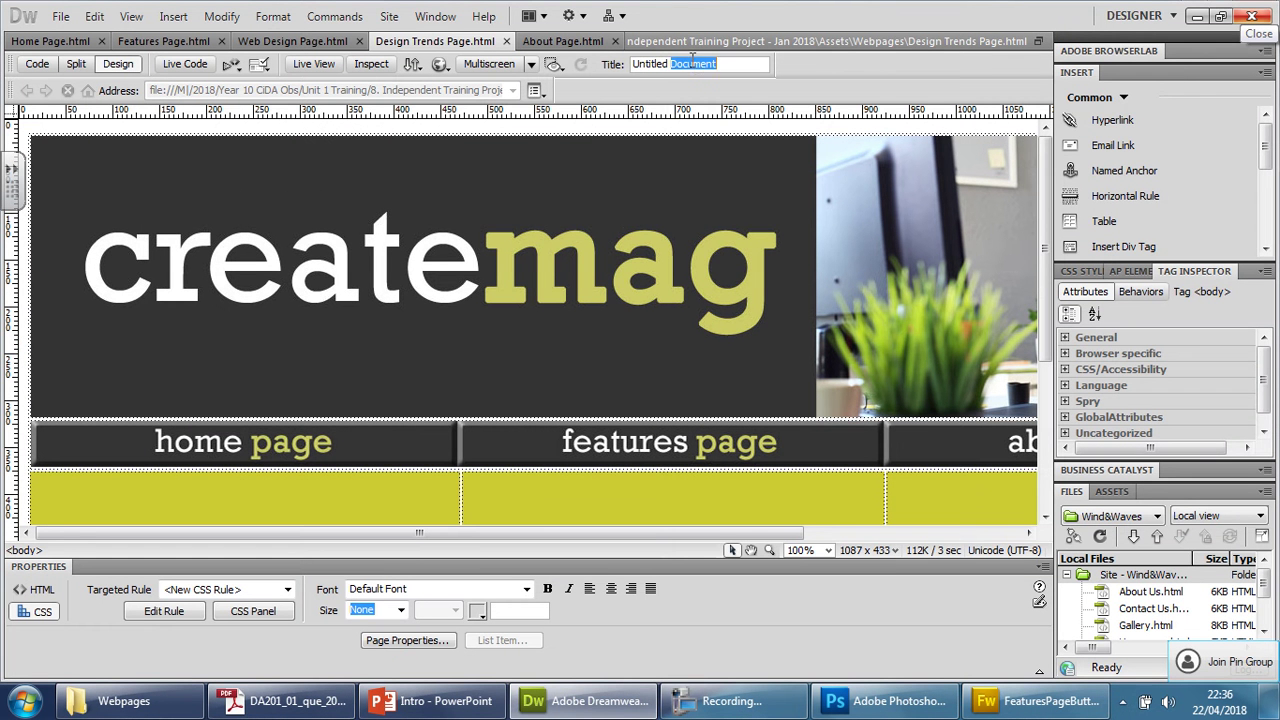
left_click_drag(726, 63, 576, 63)
type("Desi")
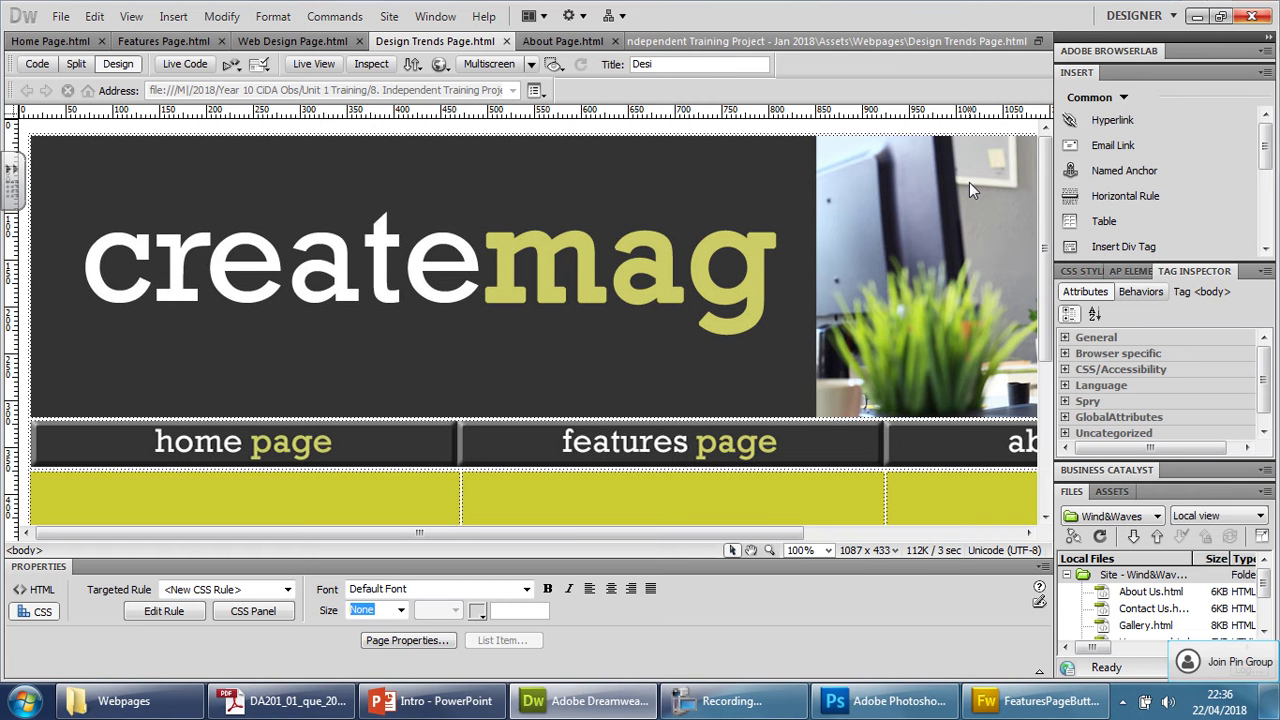
type("gn Trends Page")
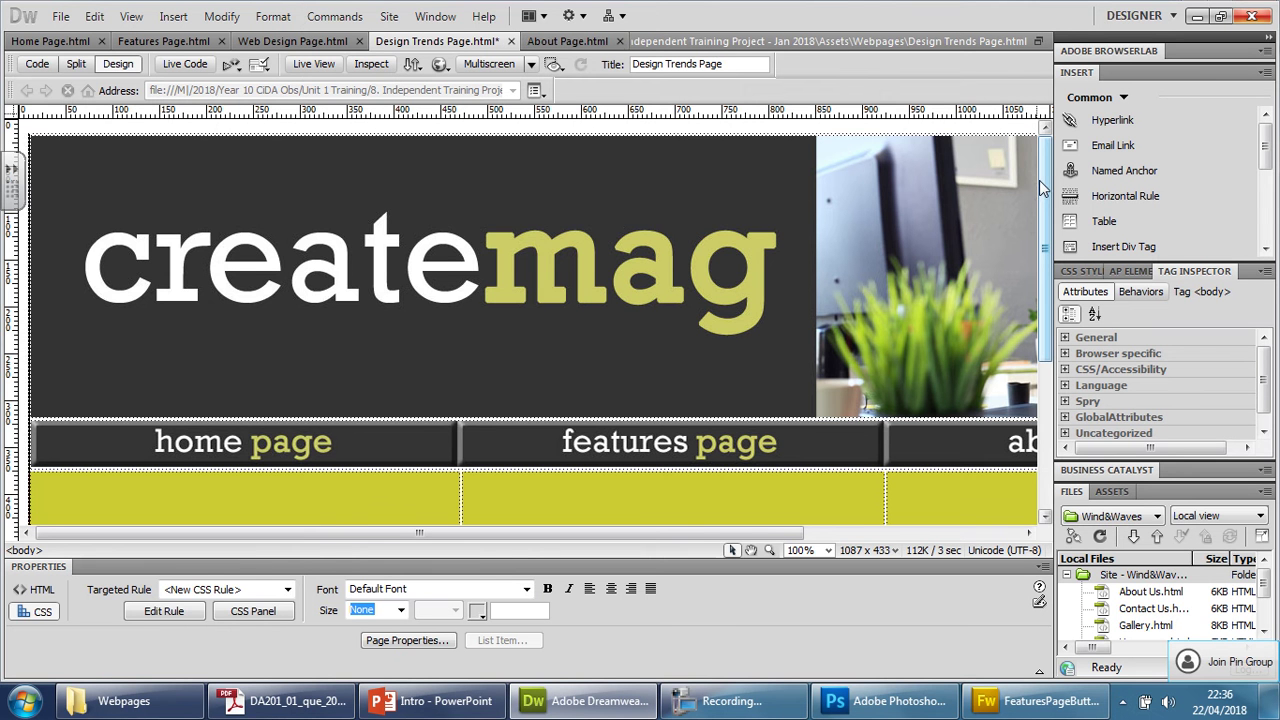
Set the document title of Web Design Page.html to "Web Design Page" and save it
left_click(330, 41)
left_click_drag(766, 66, 630, 66)
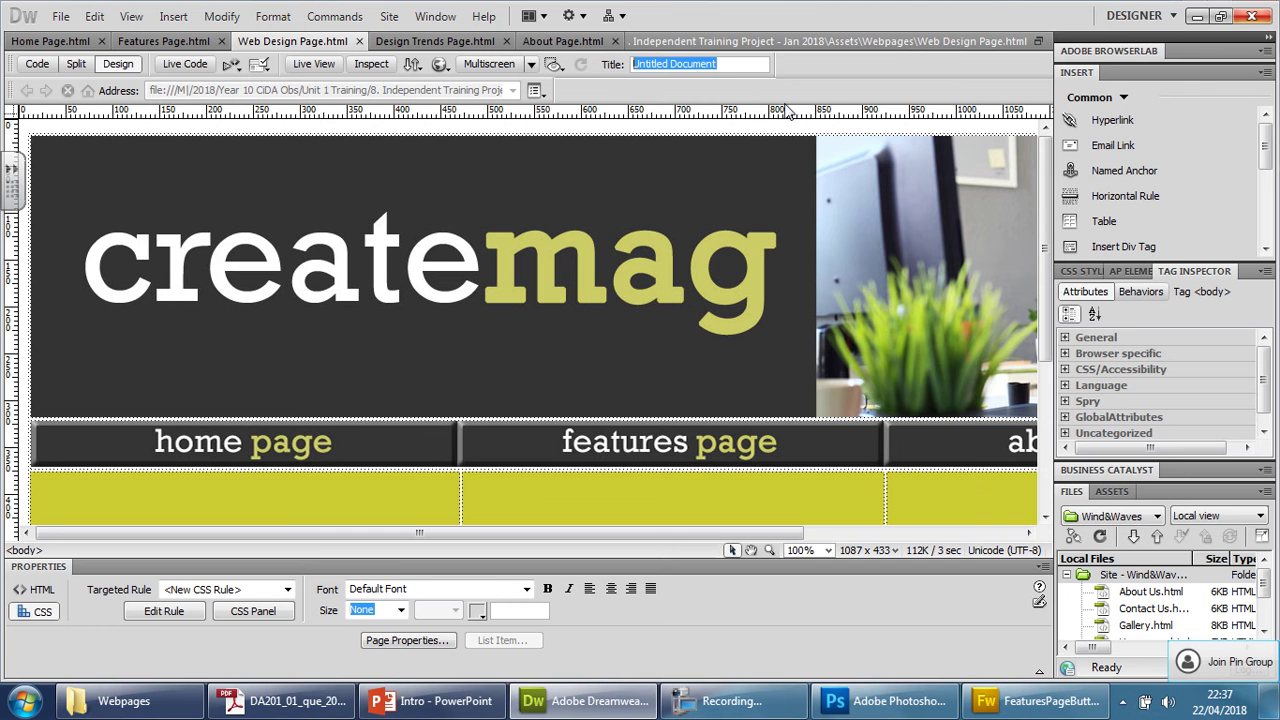
type("Web")
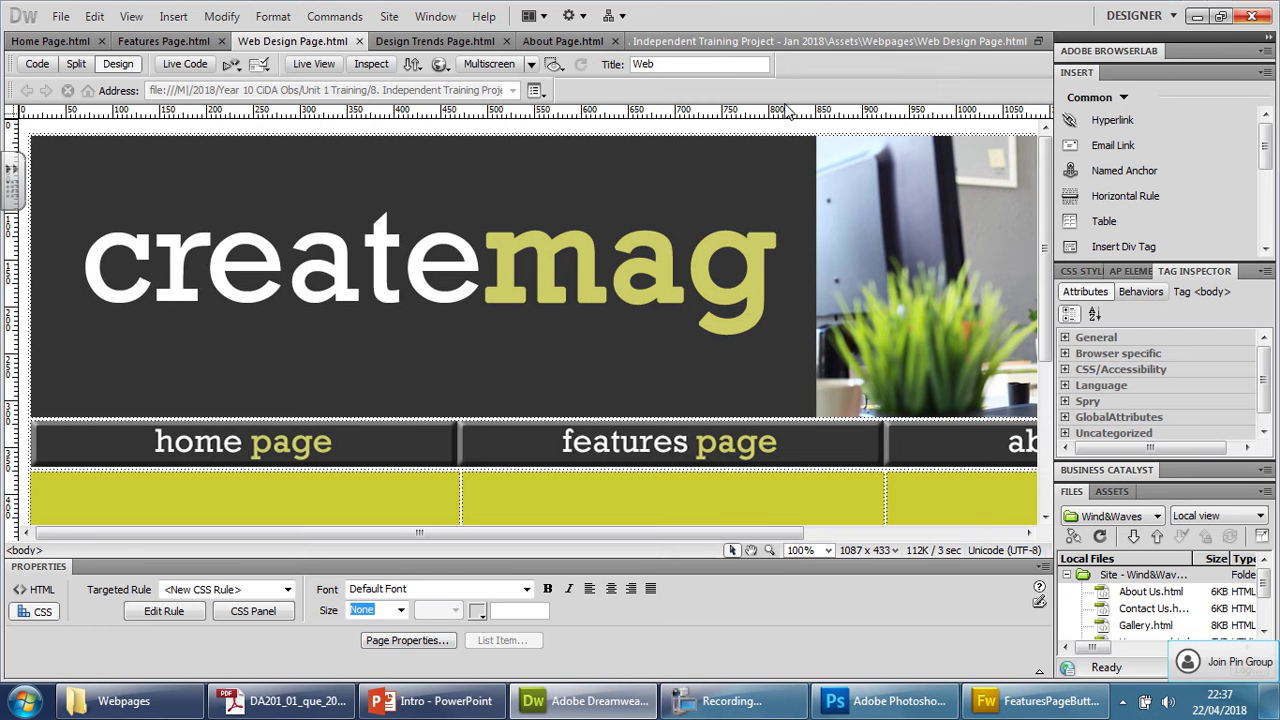
type(" Design Page")
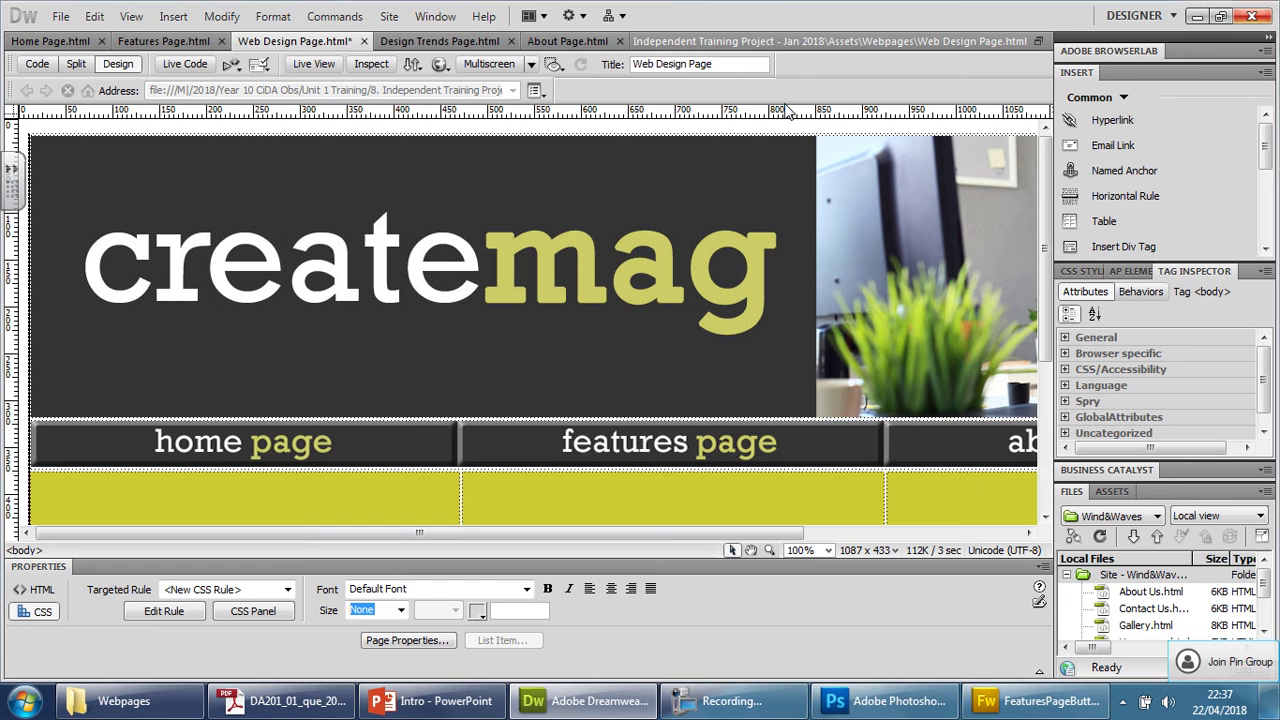
Set the document title of Features Page.html to "Features Page" and save it
left_click(163, 41)
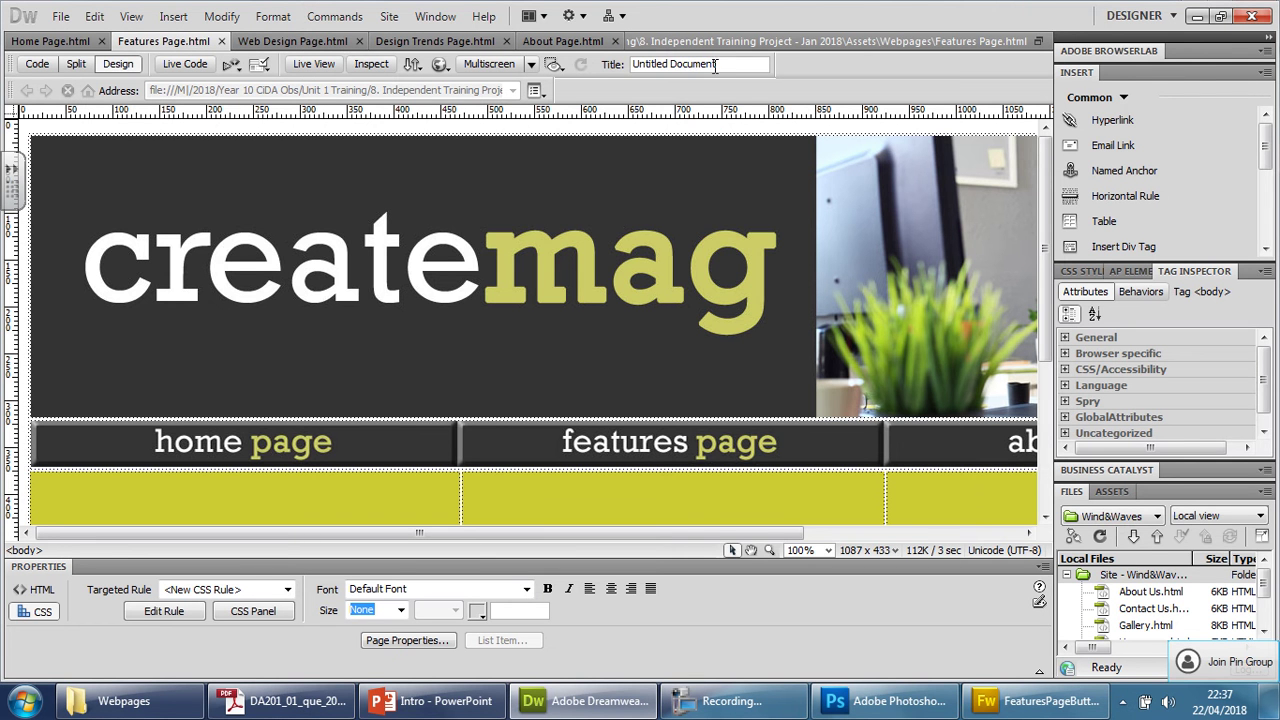
left_click_drag(714, 66, 572, 64)
type("Features Page")
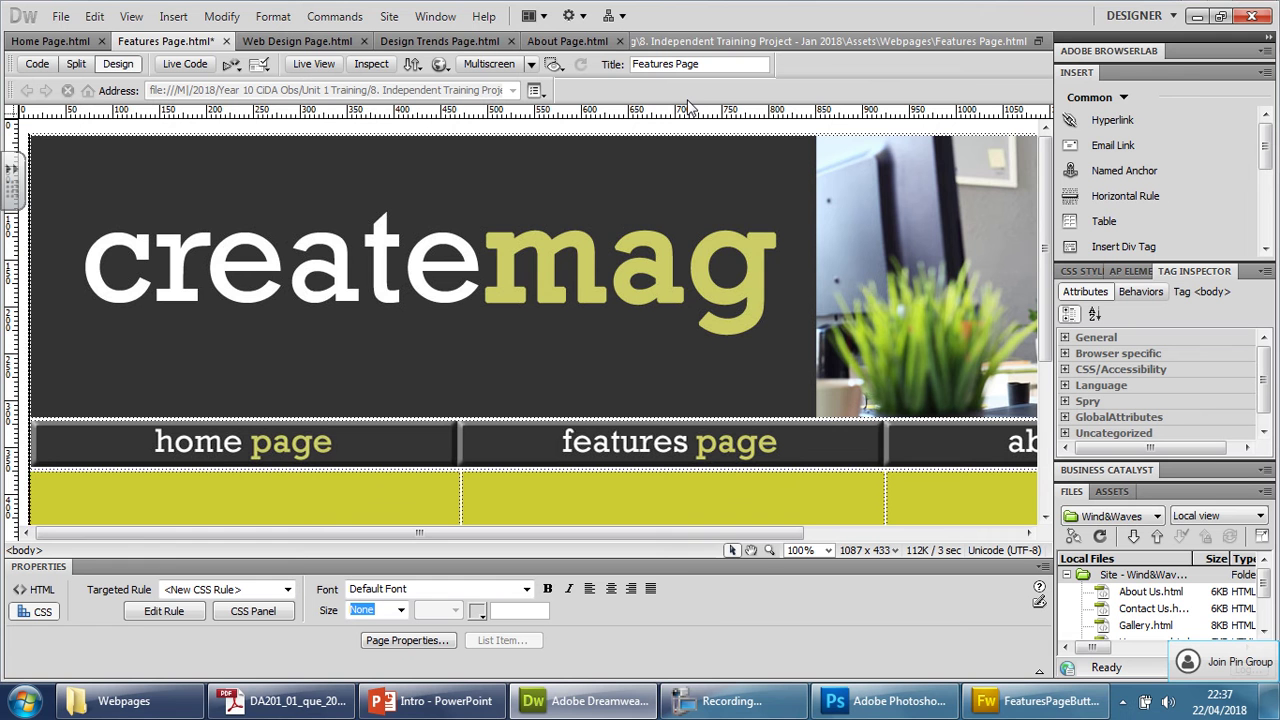
Set the document title of Home Page.html to "Home Page" and save it
left_click(55, 41)
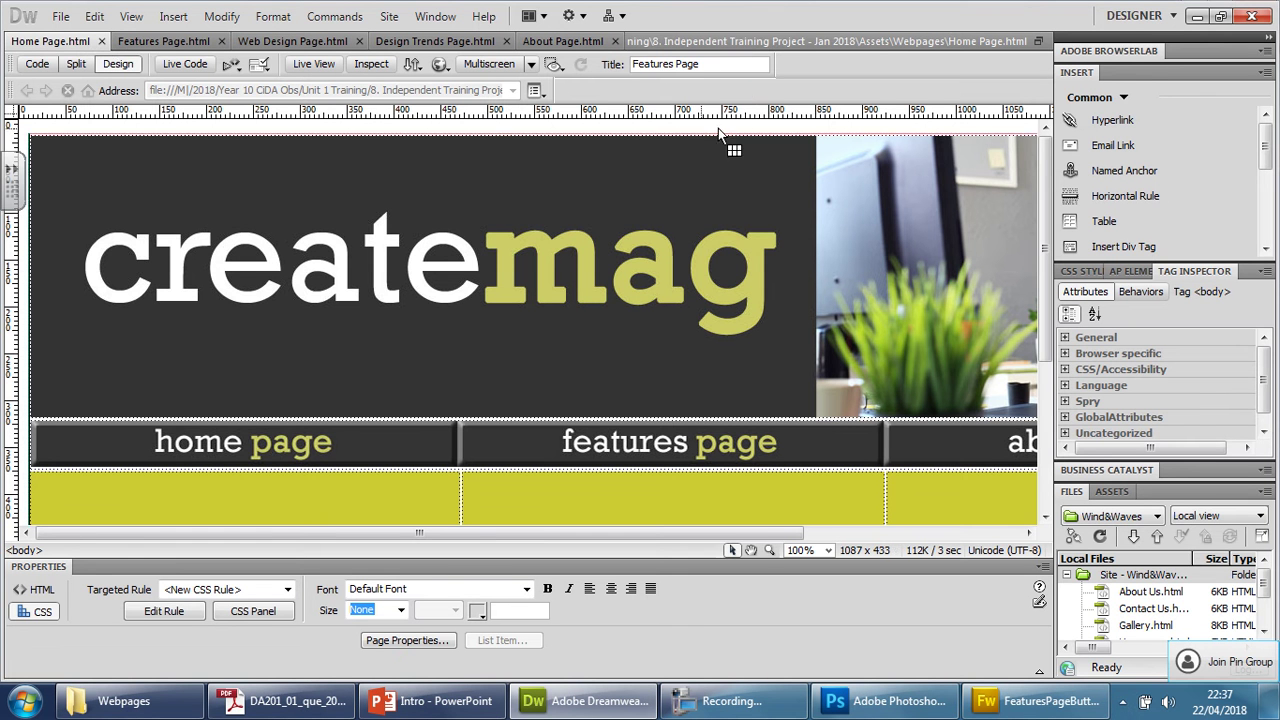
left_click(670, 66)
type("Home")
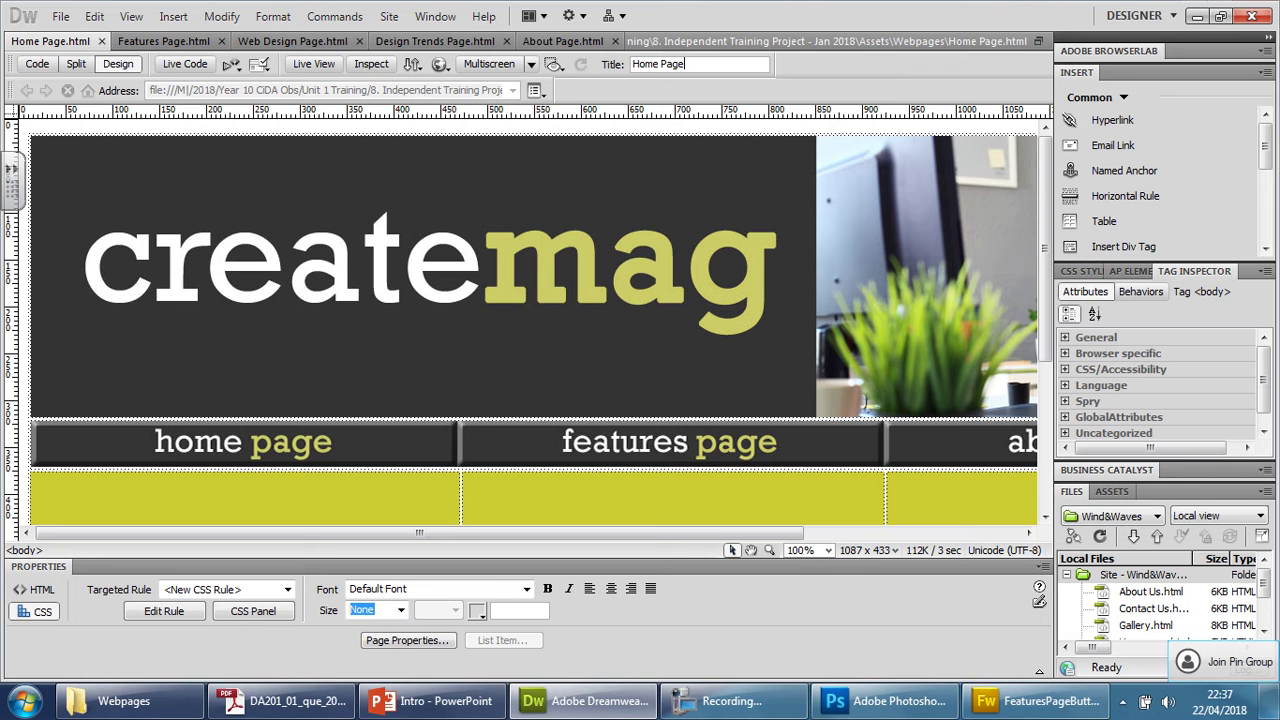
key("Return")
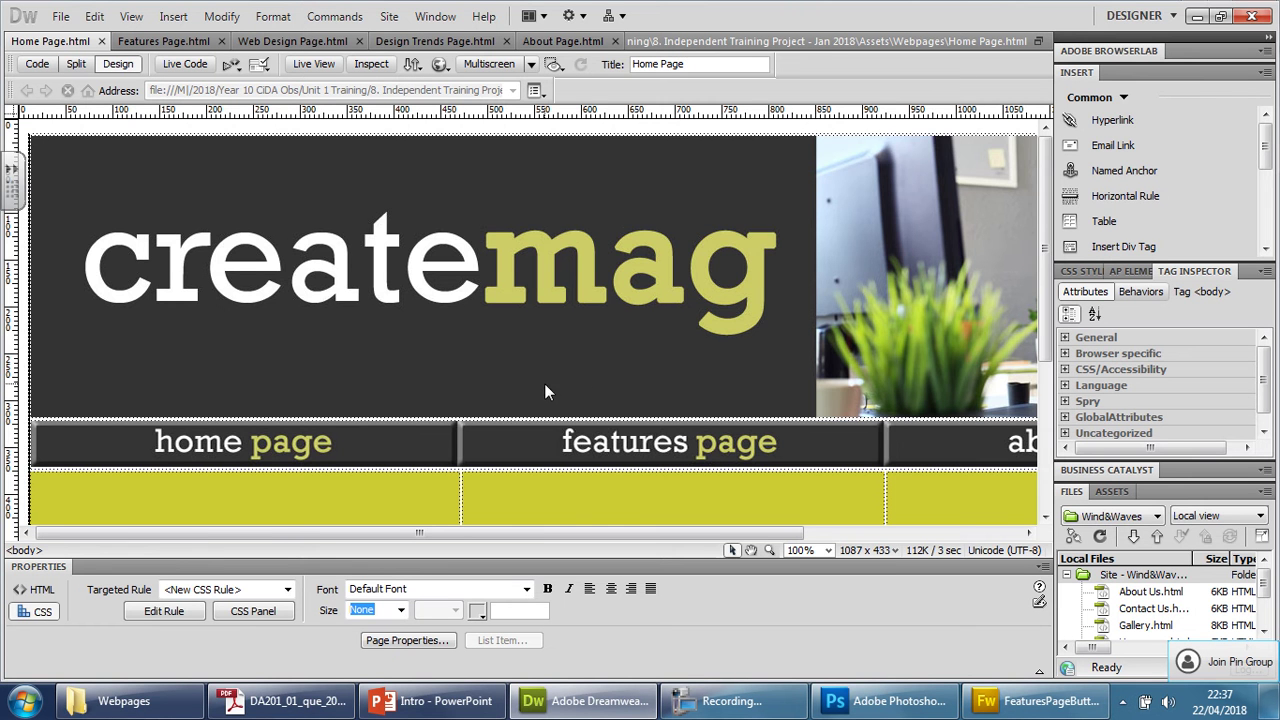
Go up to the Assets folder in Explorer and open the INFO document in a maximized Word window
left_click(180, 693)
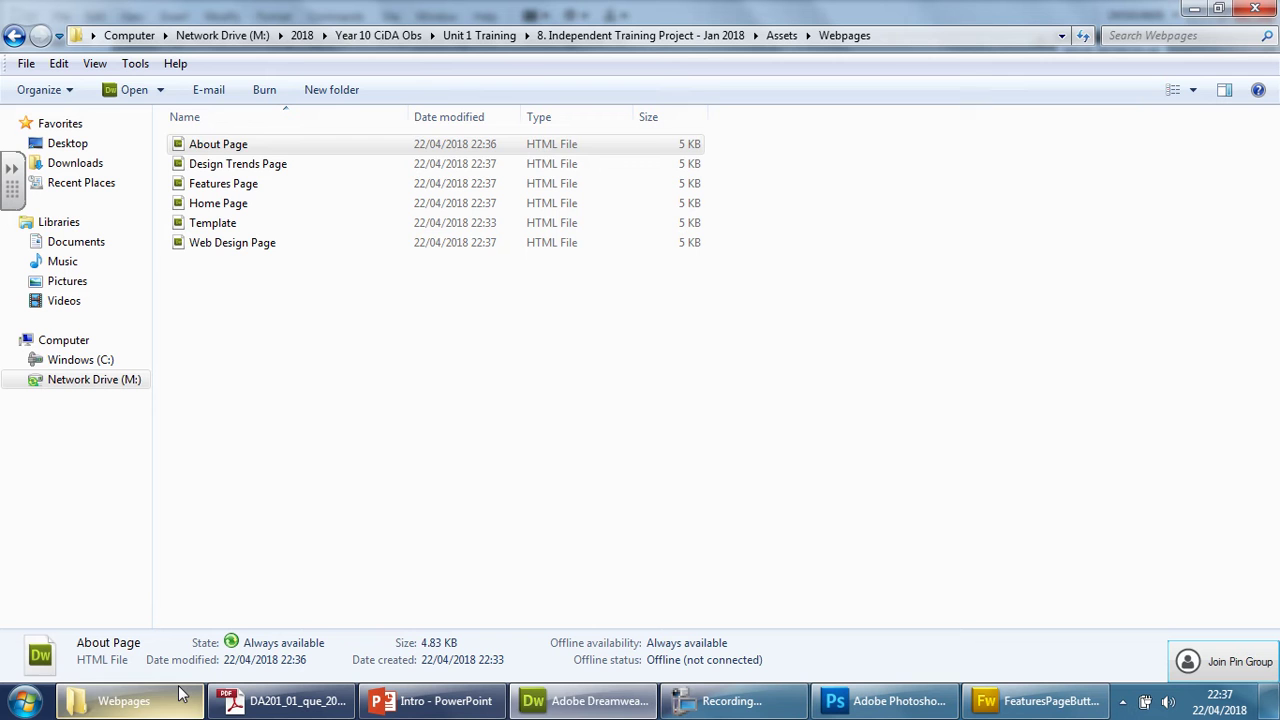
left_click(14, 35)
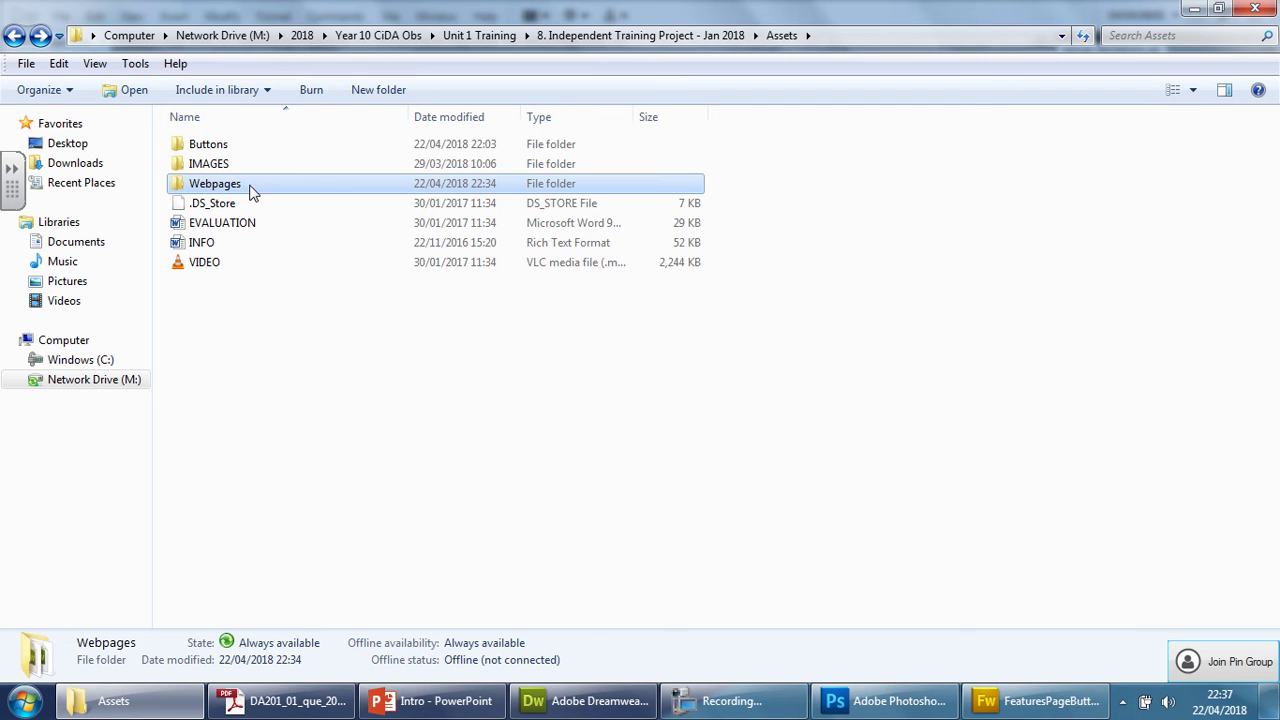
double_click(241, 243)
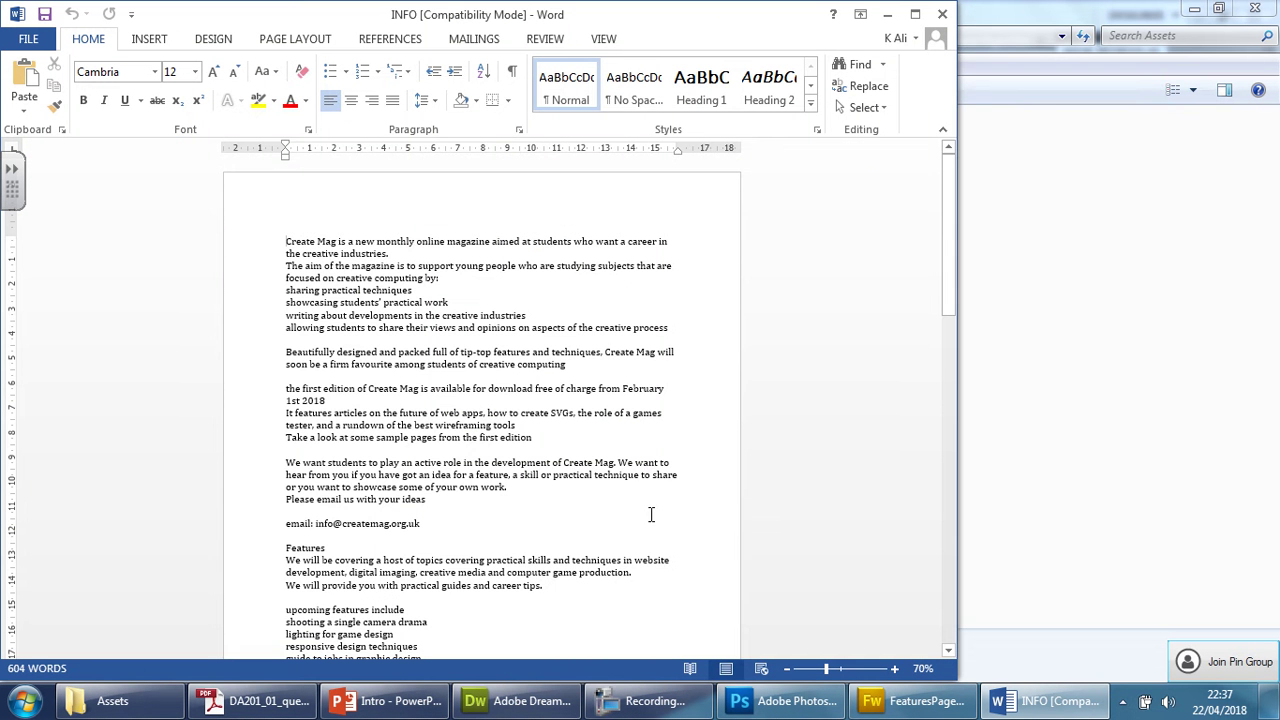
left_click(914, 14)
Review the INFO document's page text from start to end, collapsing the ribbon for more room, and return to its beginning
scroll(899, 343, "down", 2)
scroll(899, 343, "down", 20)
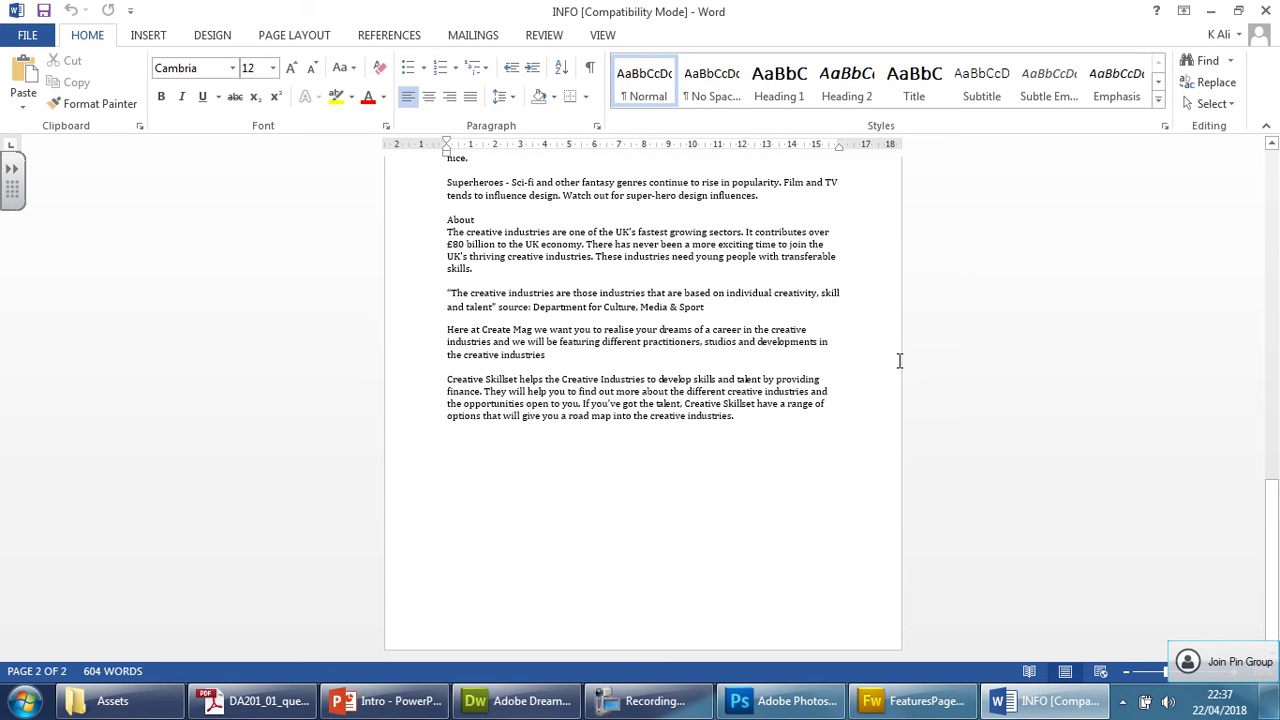
left_click(1266, 125)
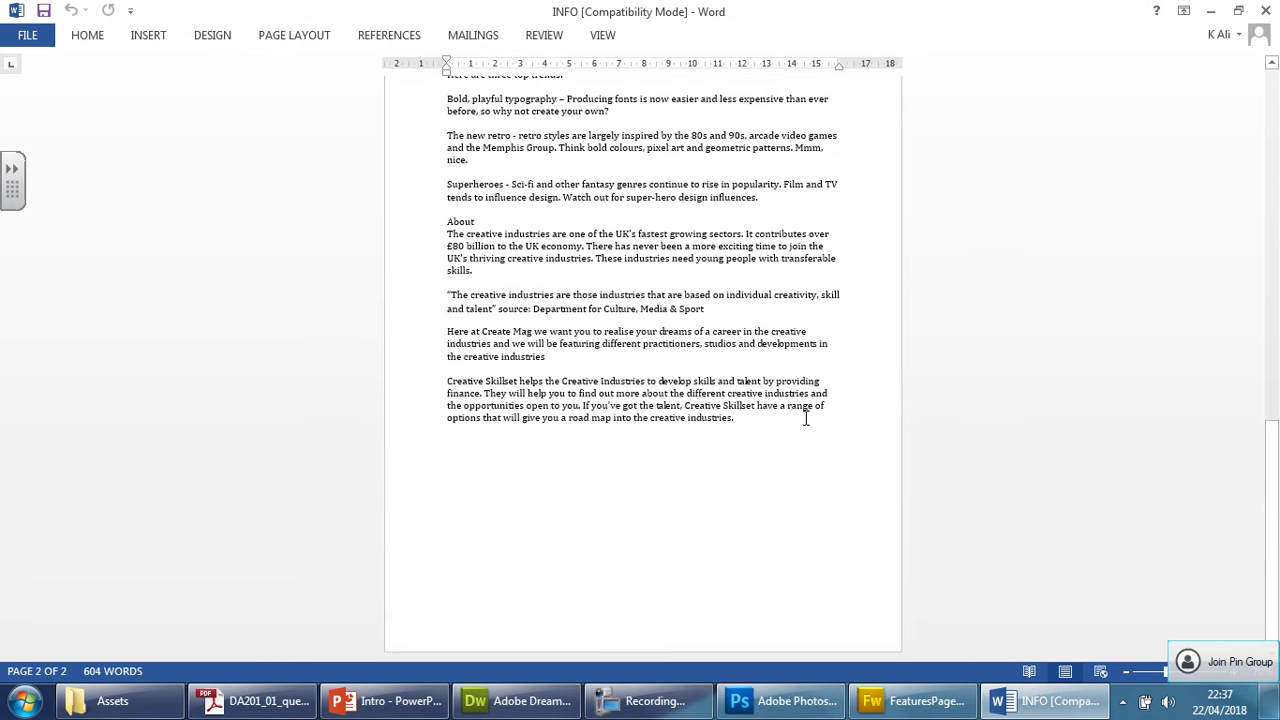
scroll(805, 420, "up", 20)
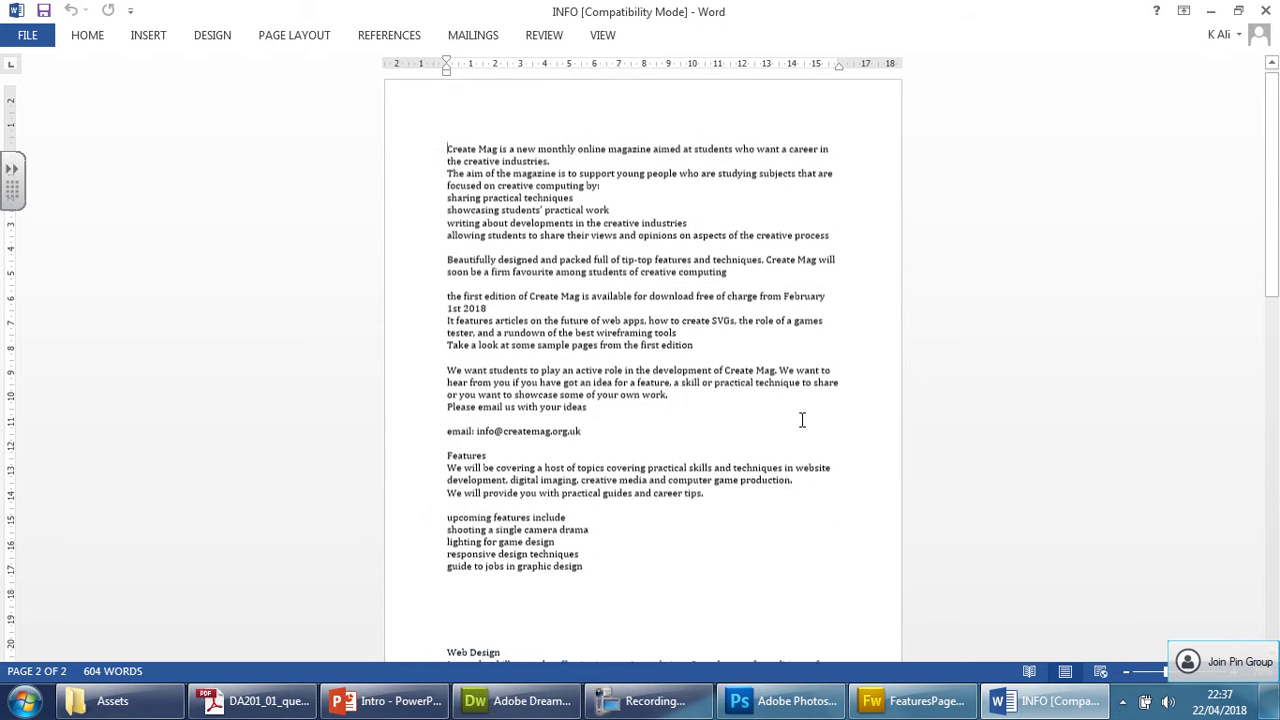
scroll(802, 420, "up", 1)
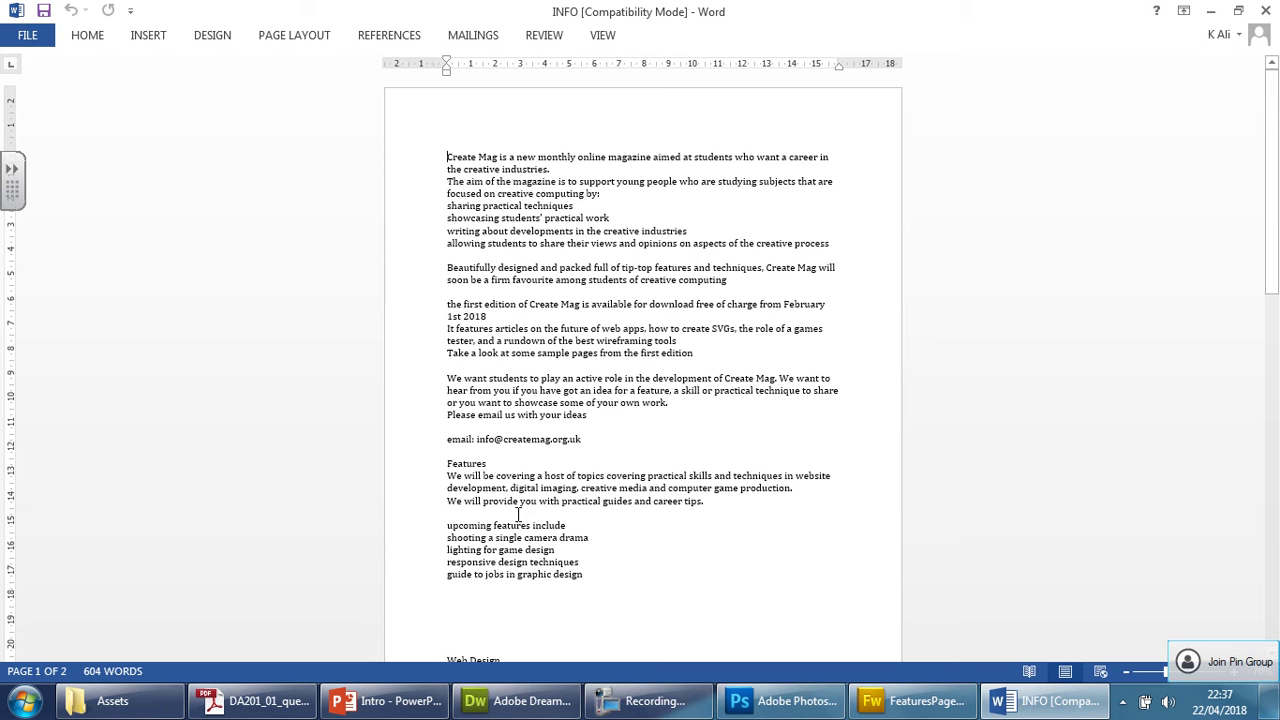
left_click(650, 701)
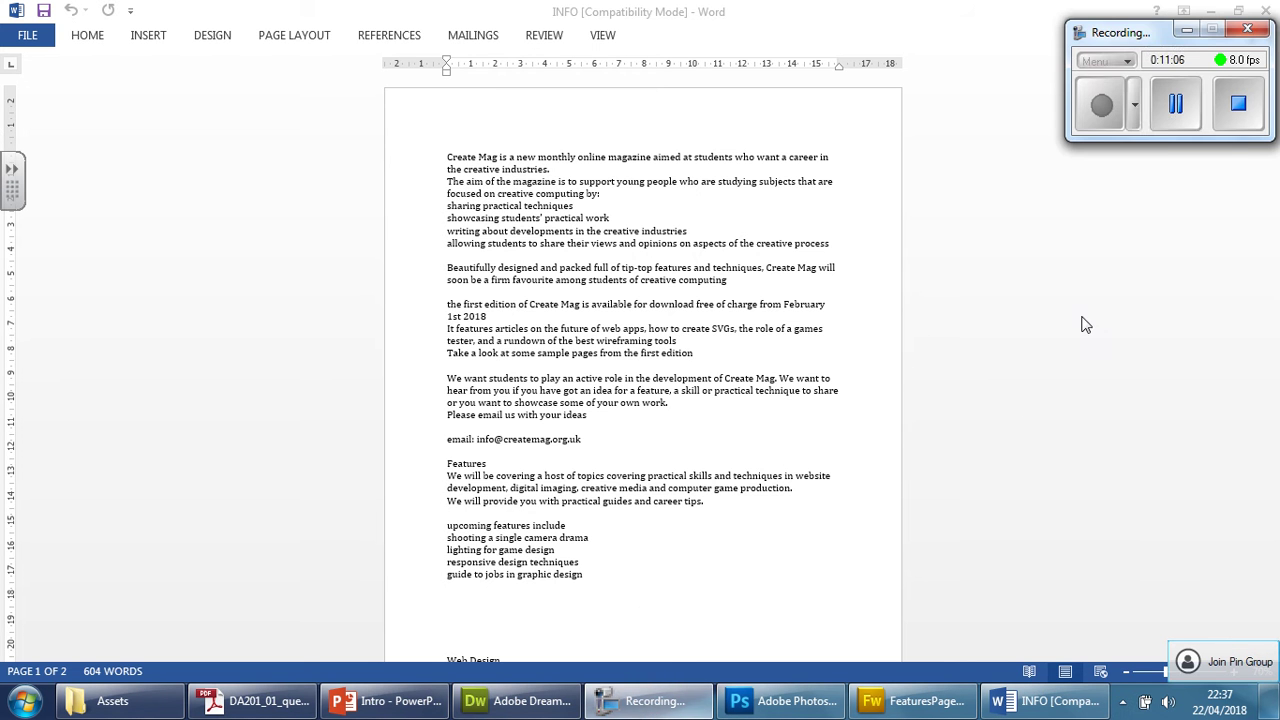
left_click(1171, 103)
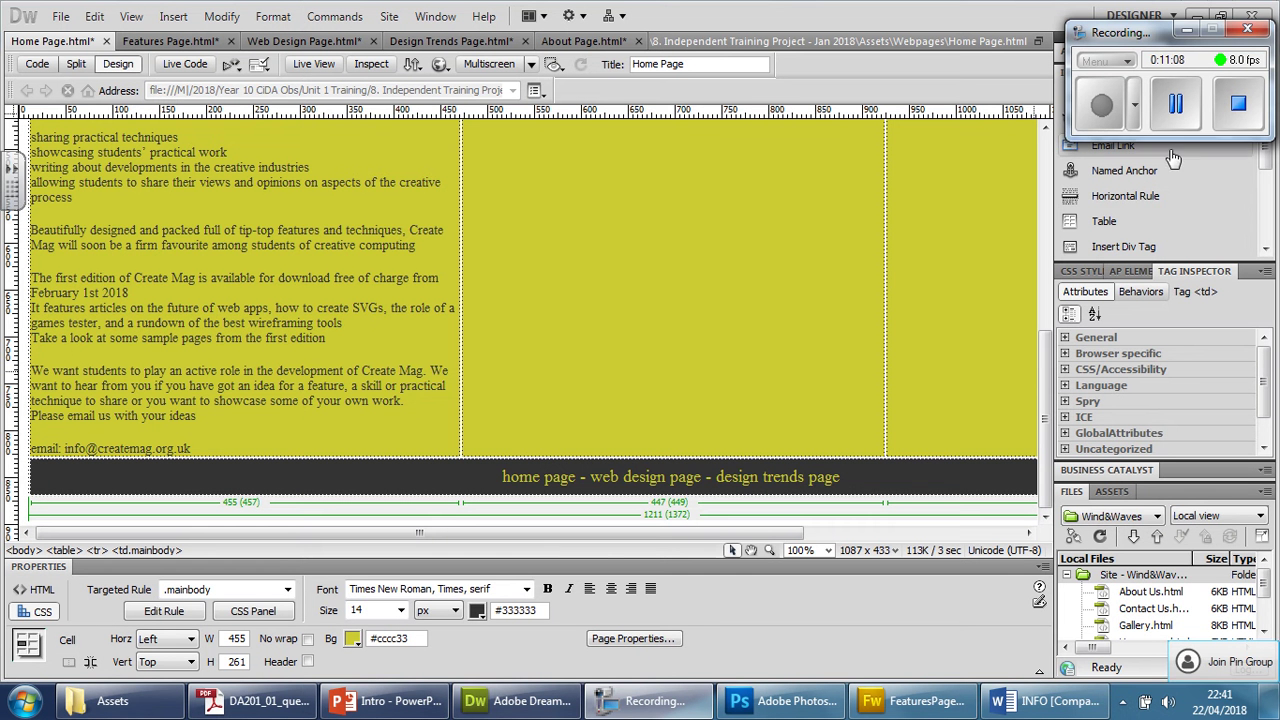
Review the body text on the Home, About, Design Trends, Web Design and Features pages
scroll(611, 280, "up", 6)
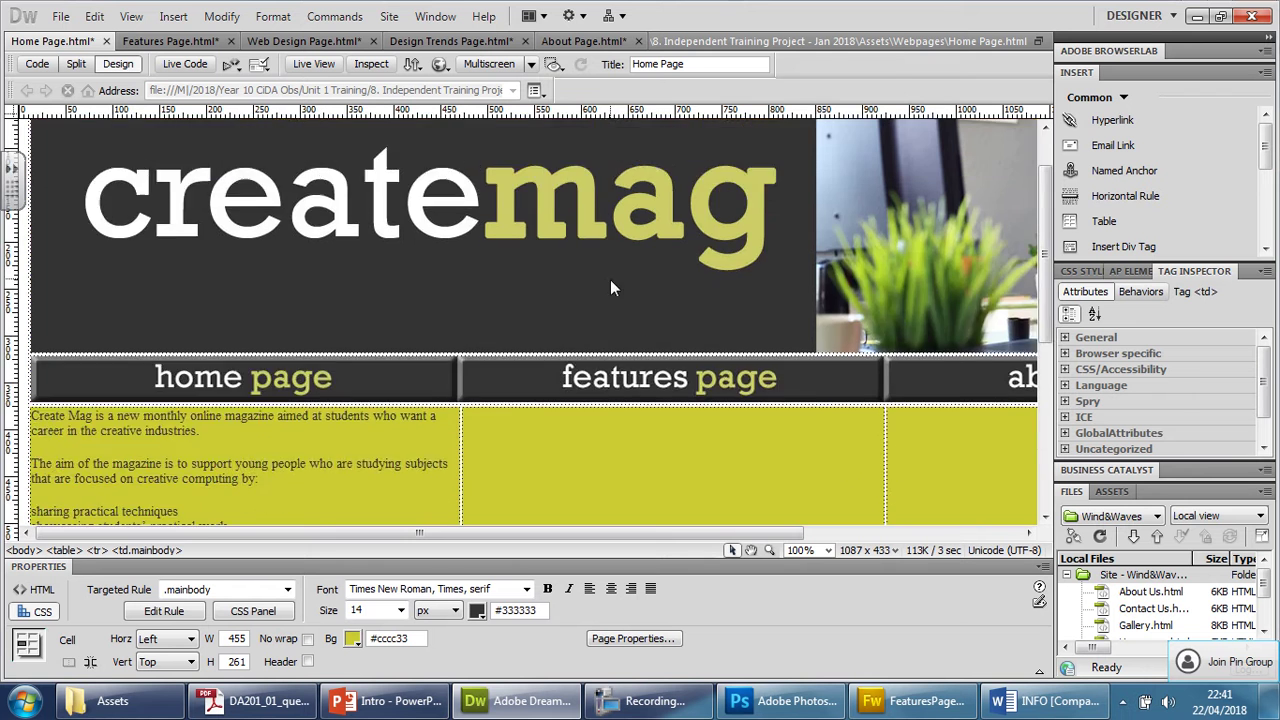
left_click(584, 41)
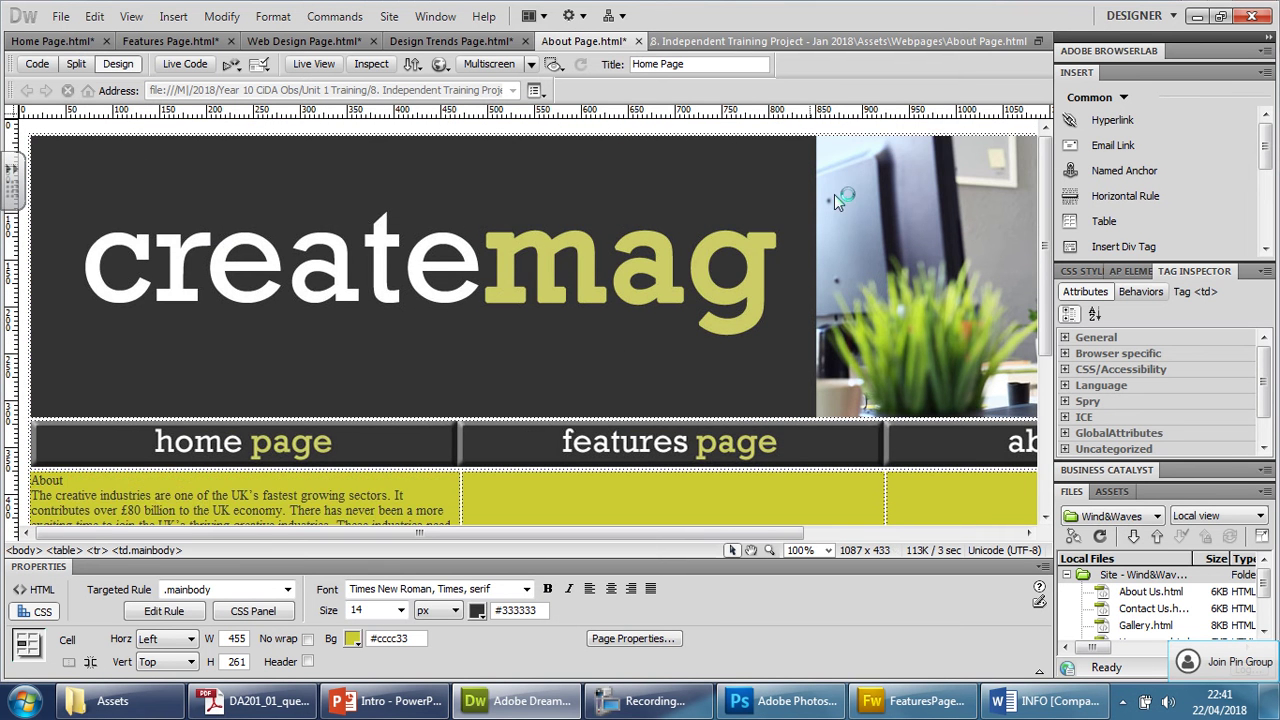
scroll(627, 232, "down", 3)
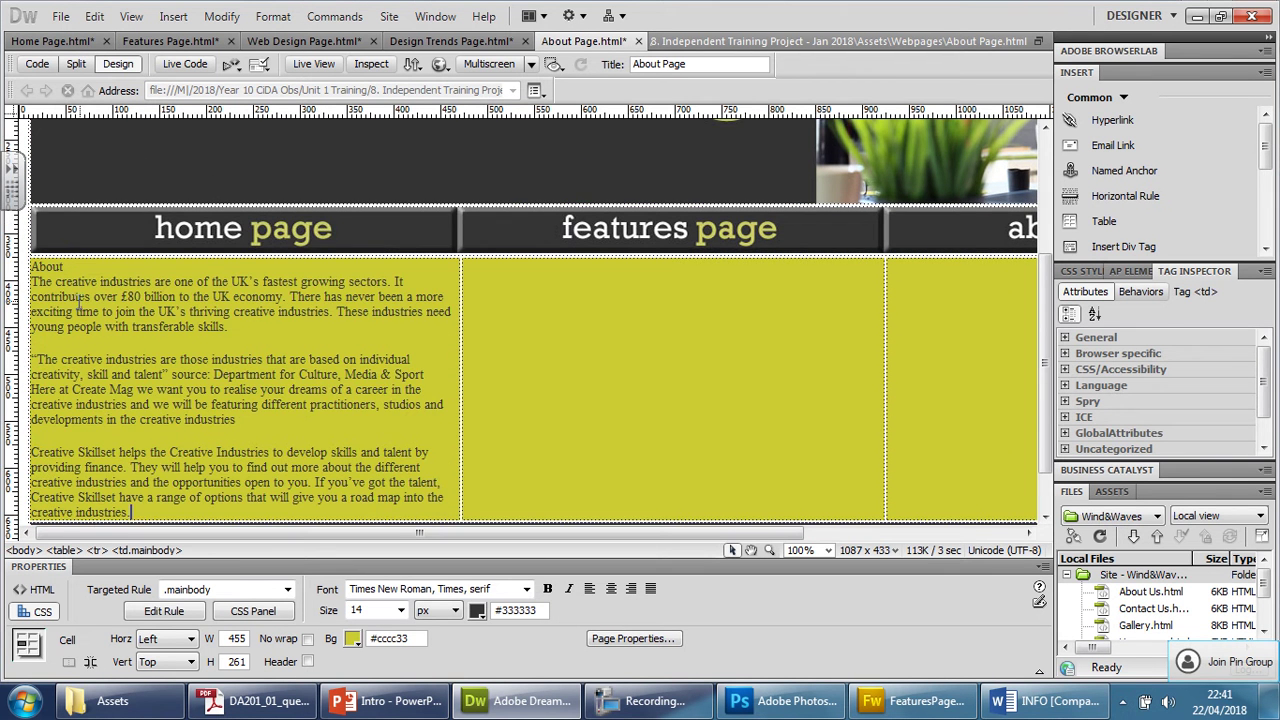
scroll(57, 281, "down", 1)
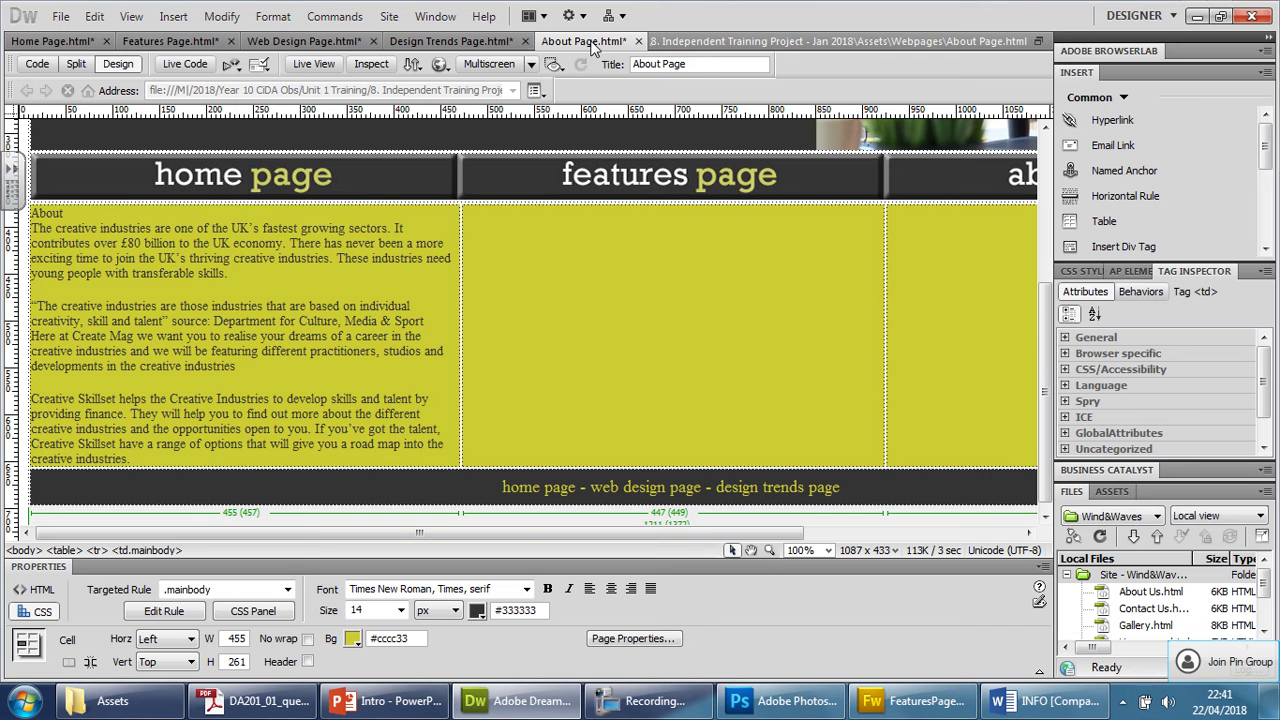
left_click(450, 41)
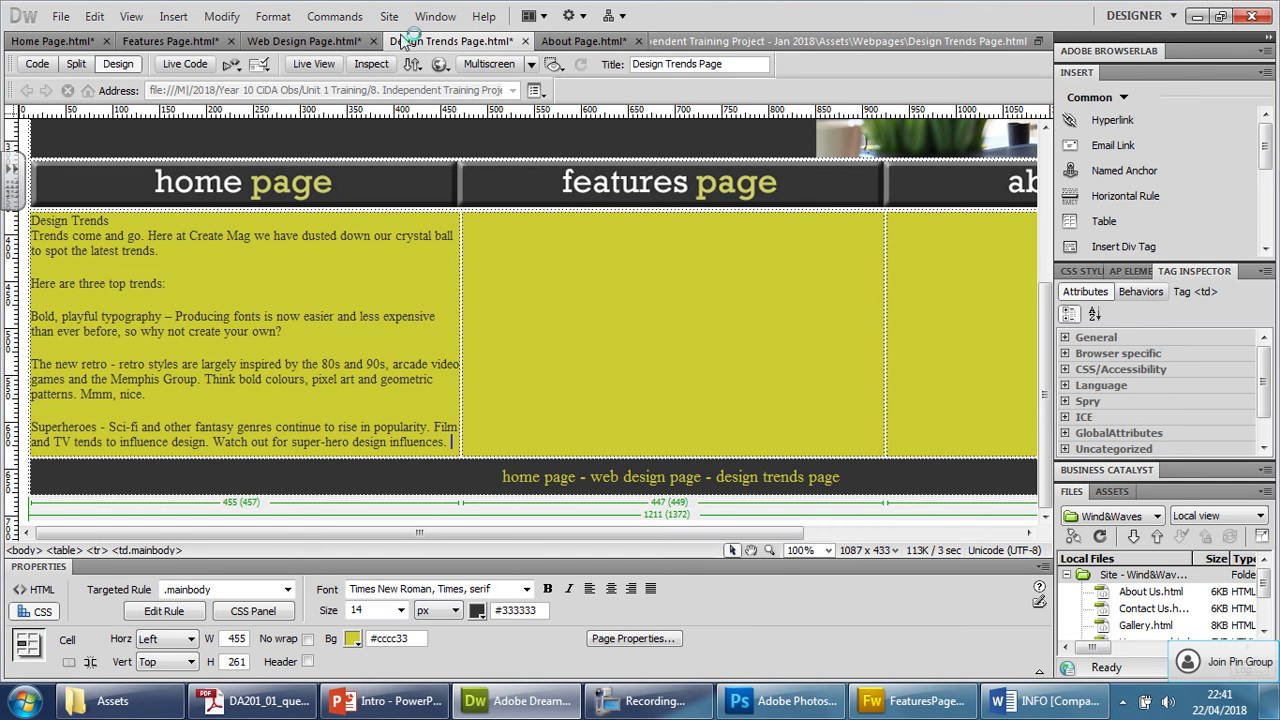
left_click(336, 40)
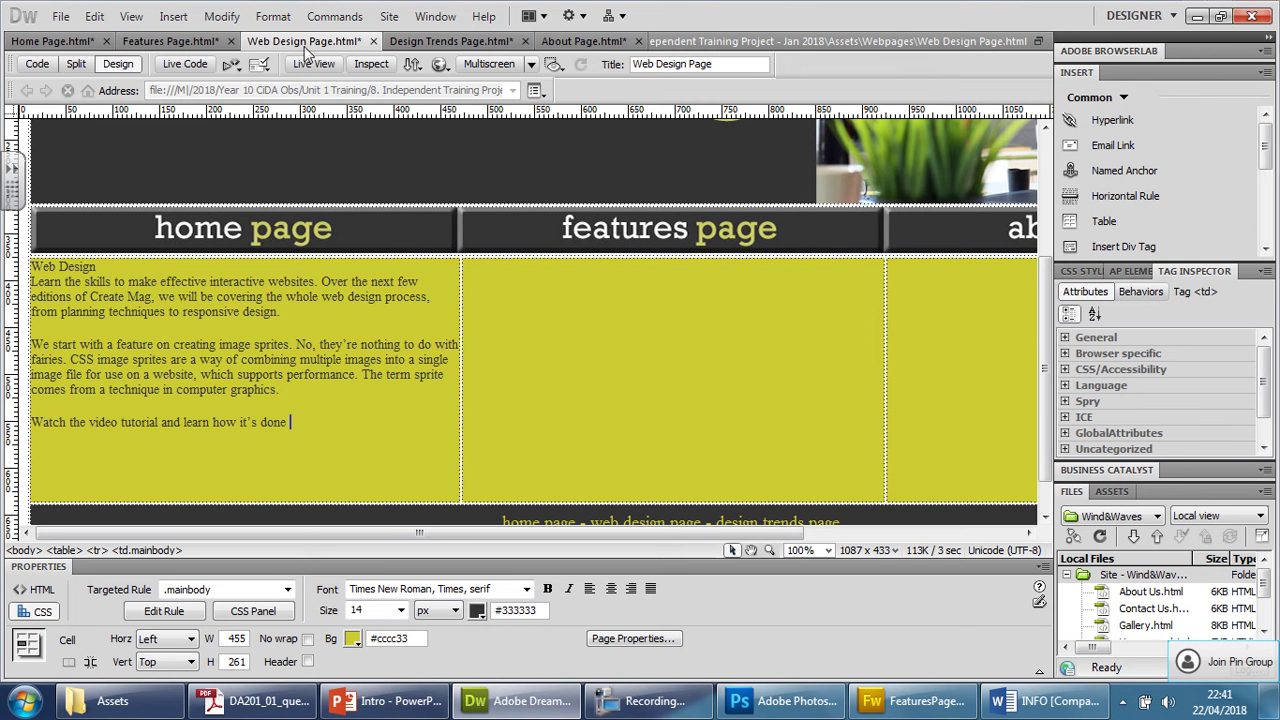
left_click(192, 44)
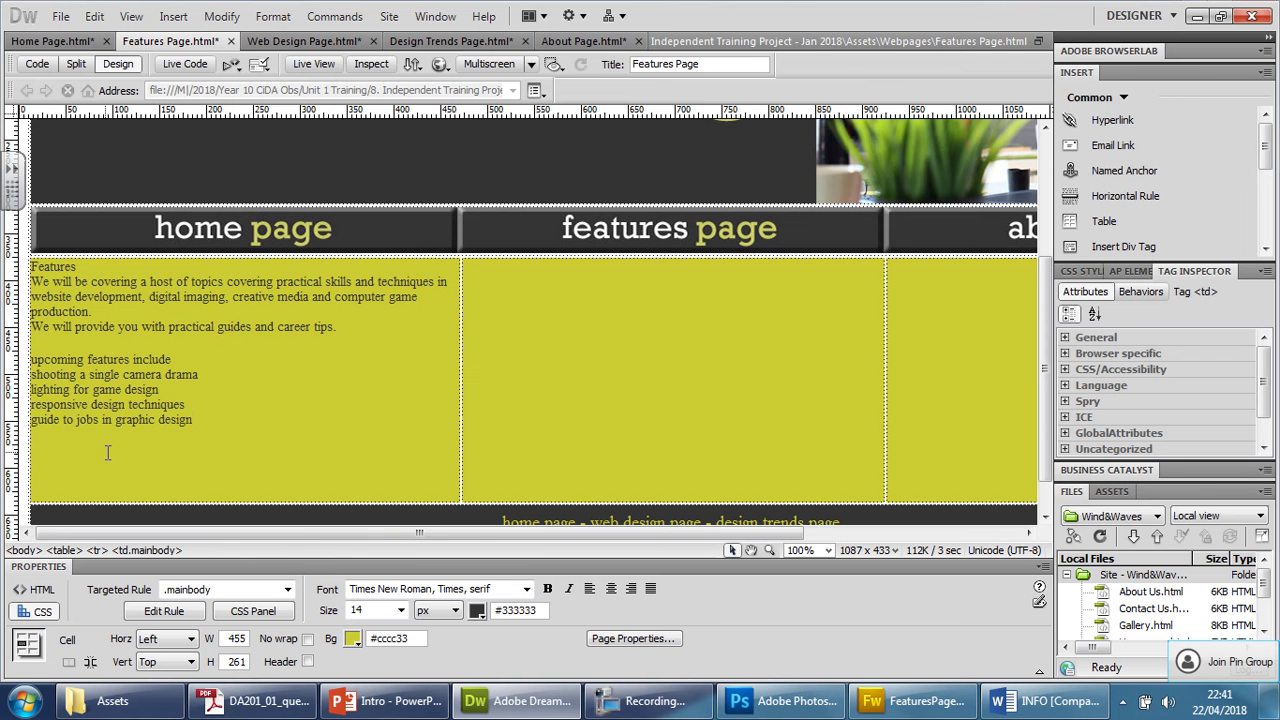
scroll(400, 368, "up", 4)
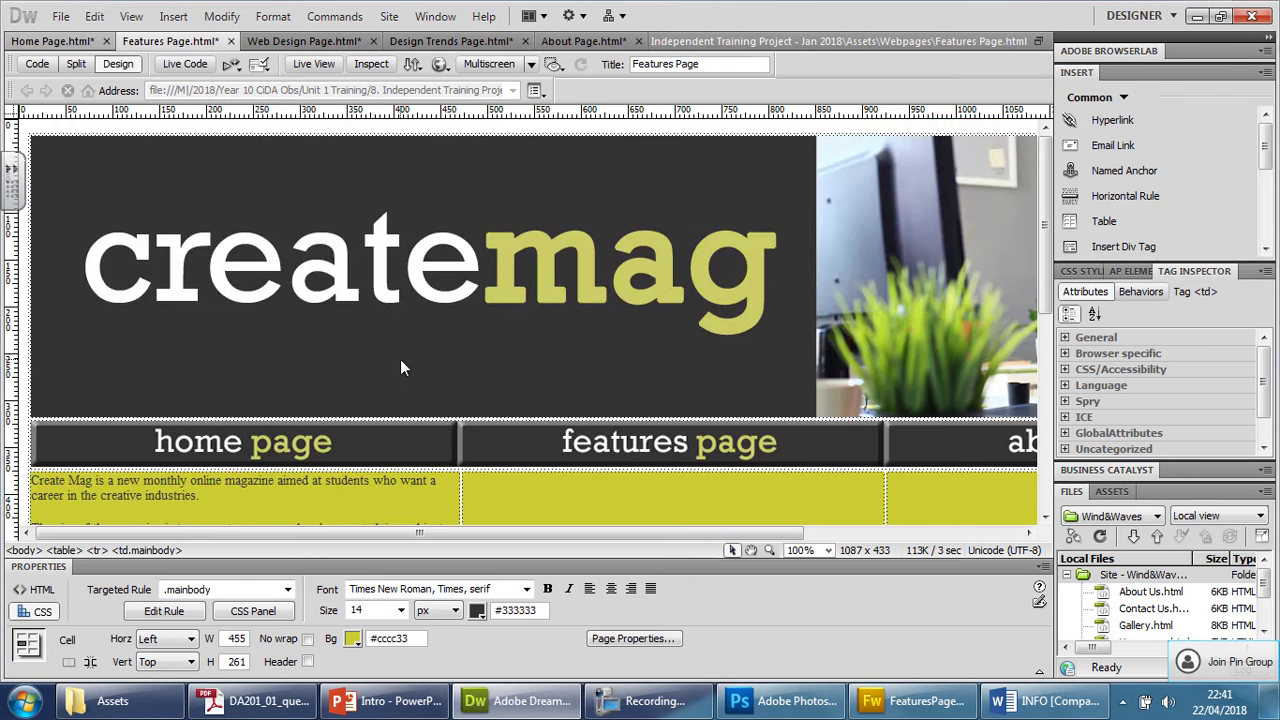
key("ctrl+shift+Tab")
scroll(225, 376, "down", 1)
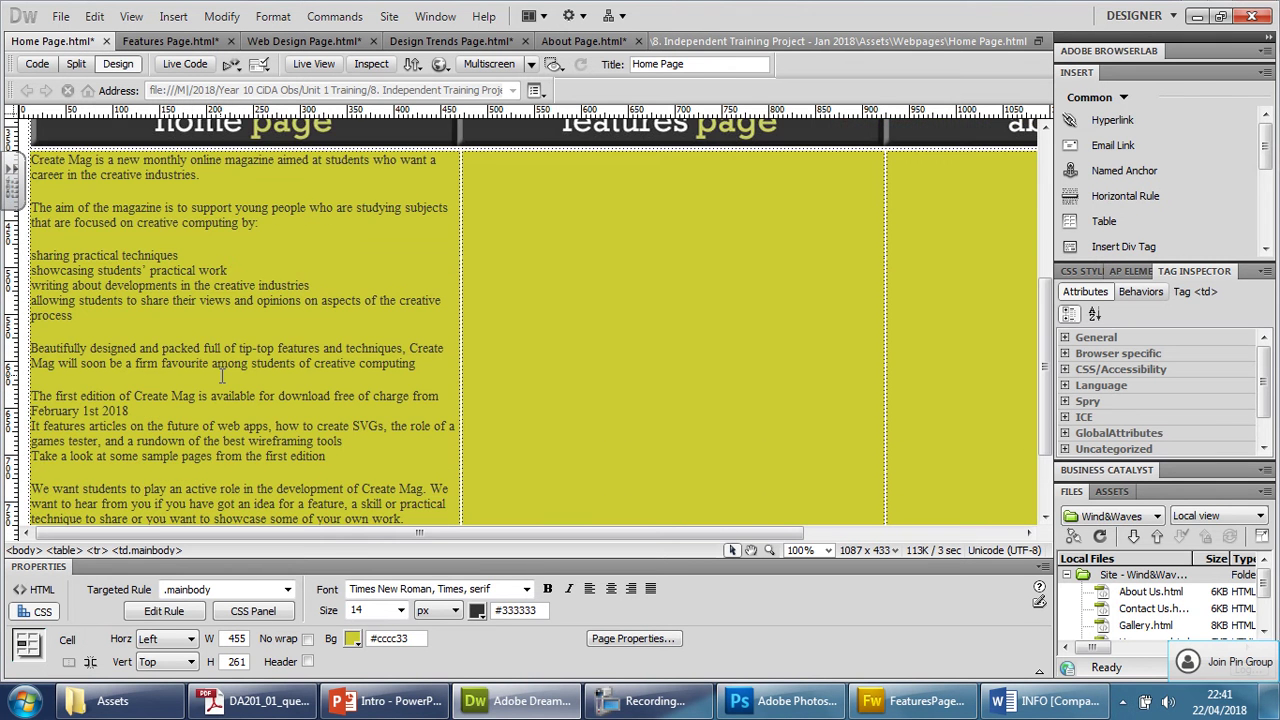
scroll(152, 237, "down", 2)
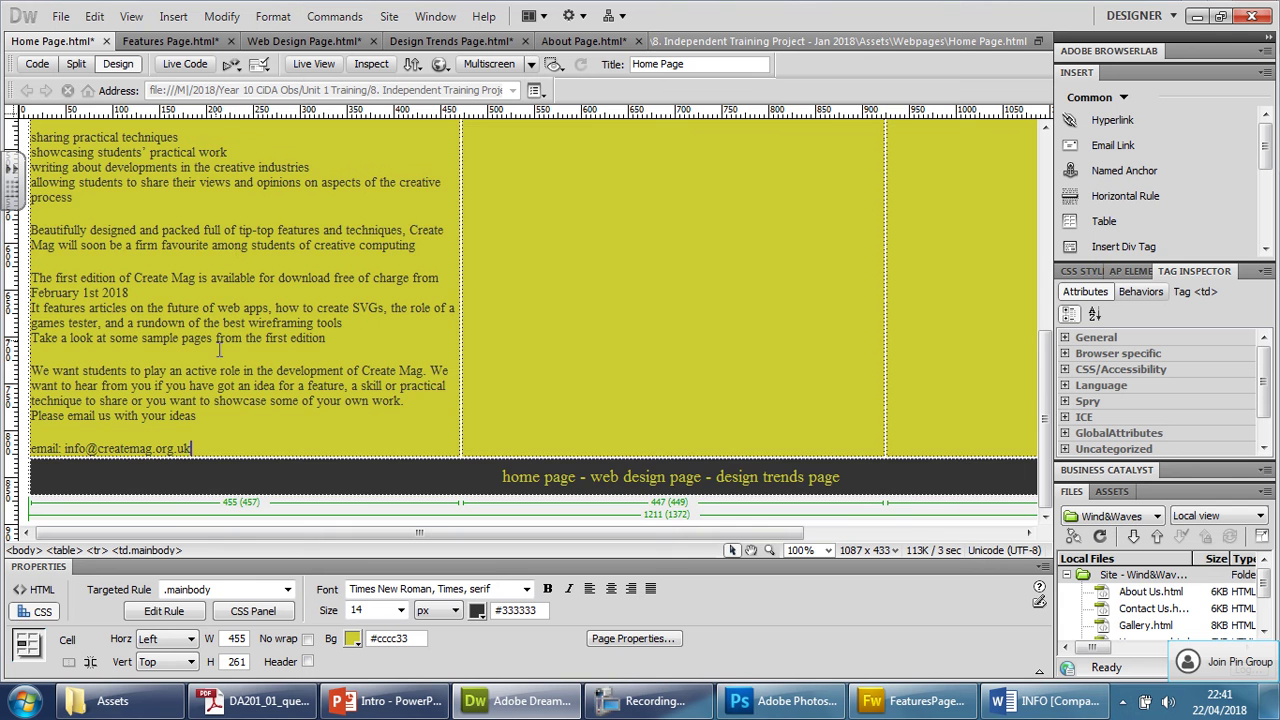
scroll(219, 348, "up", 8)
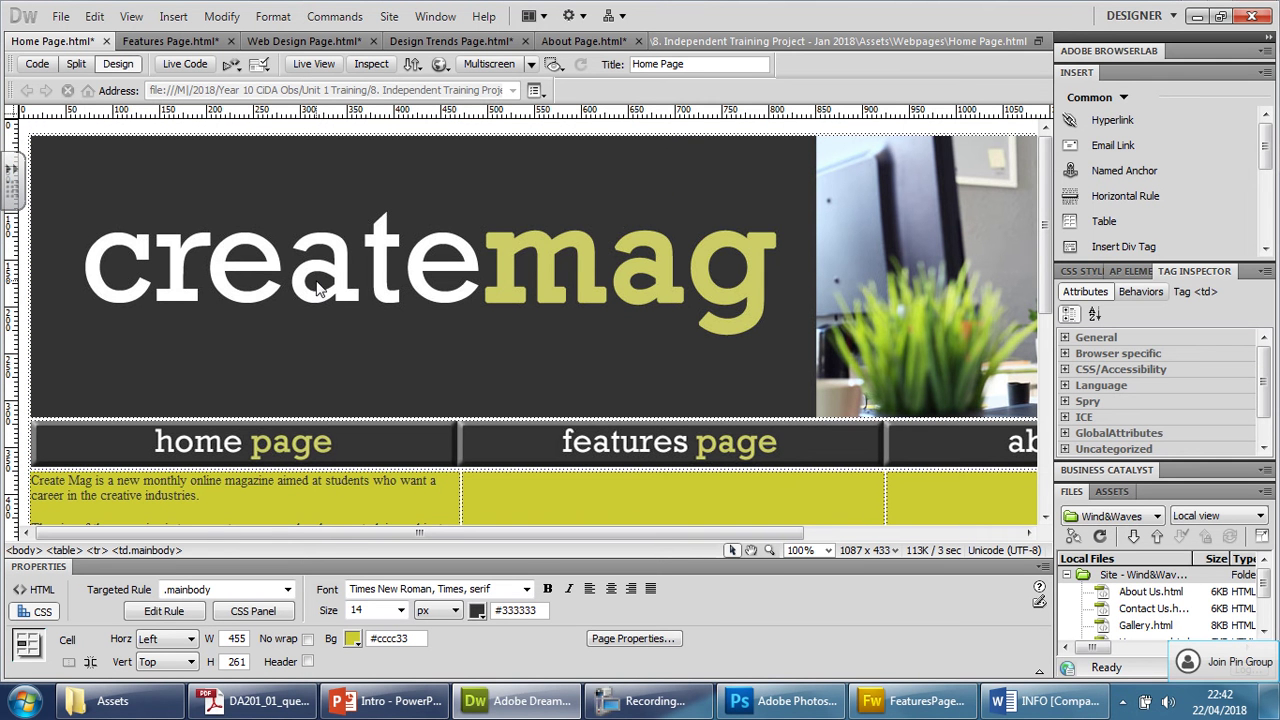
Save the Home, Features, Web Design, Design Trends and About pages
key("ctrl+s")
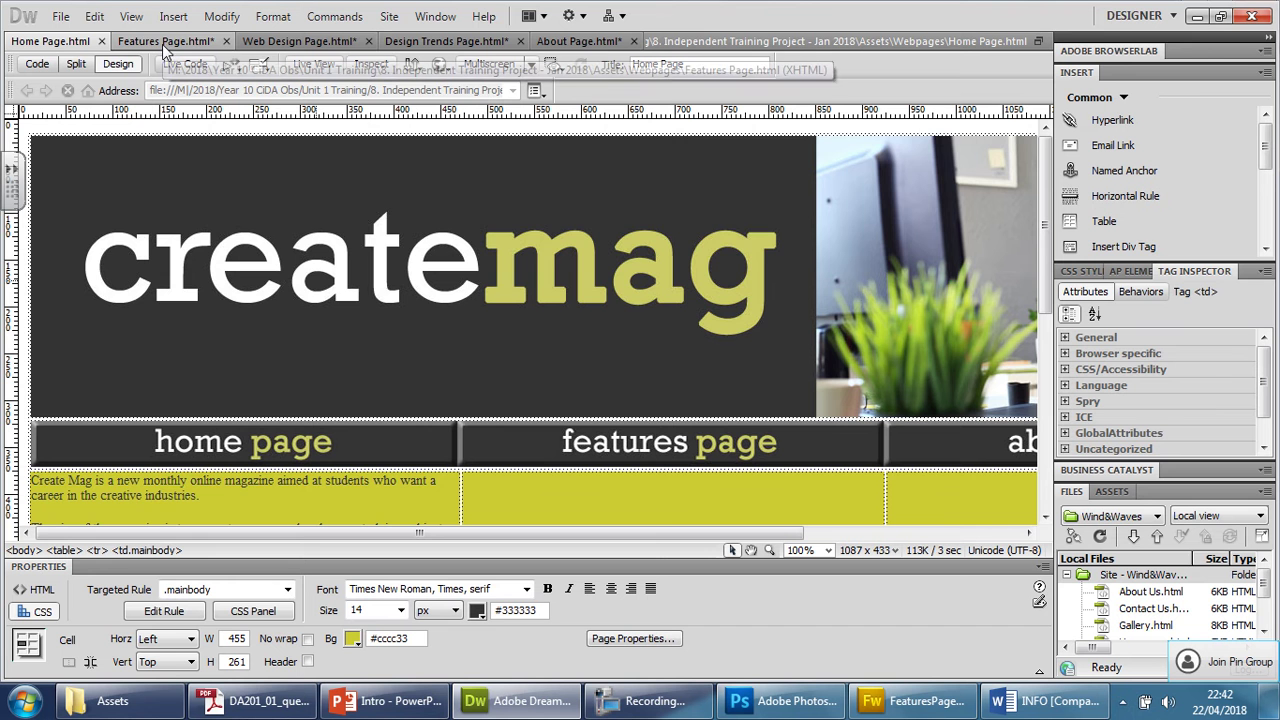
left_click(172, 42)
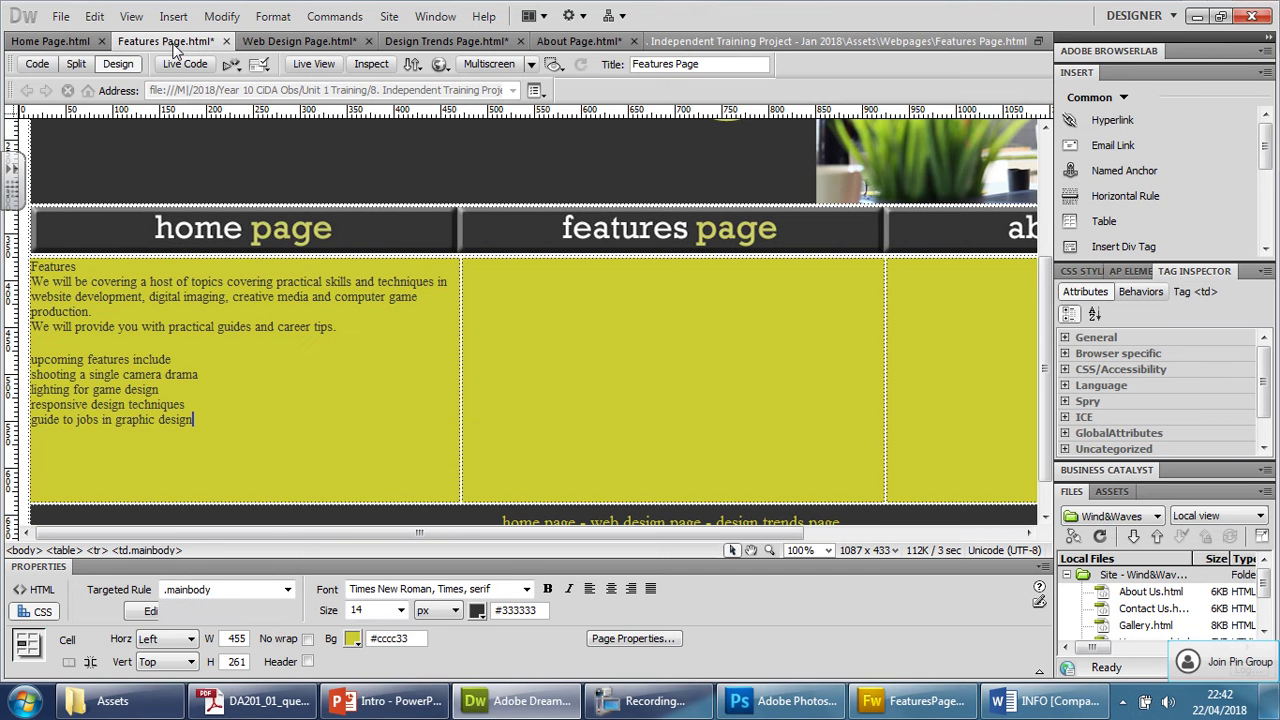
key("ctrl+s")
left_click(292, 41)
key("ctrl+s")
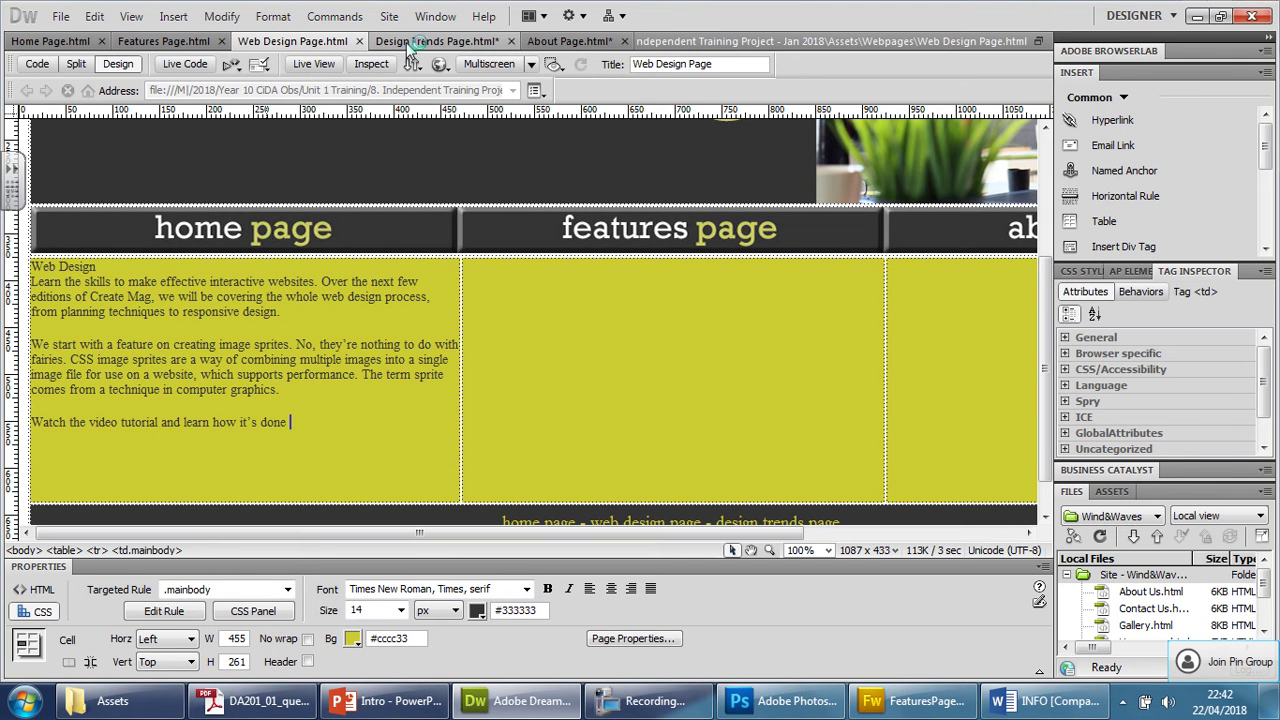
left_click(406, 42)
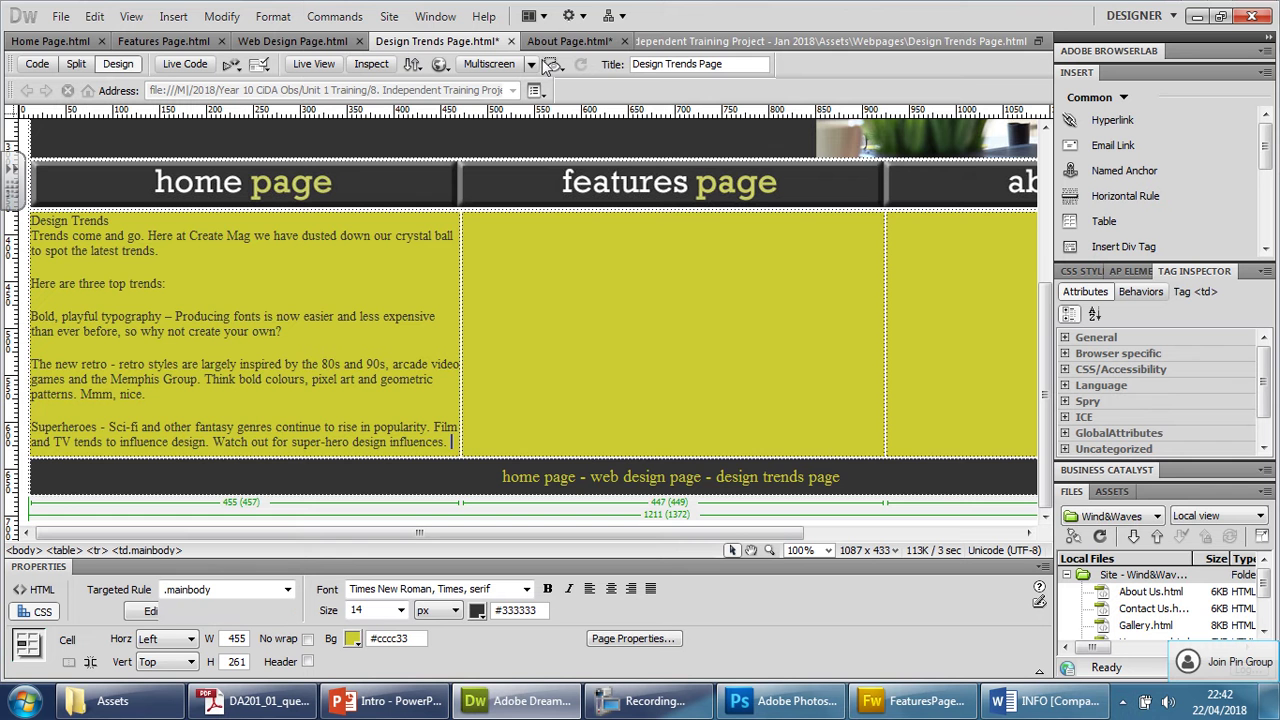
key("ctrl+s")
left_click(565, 41)
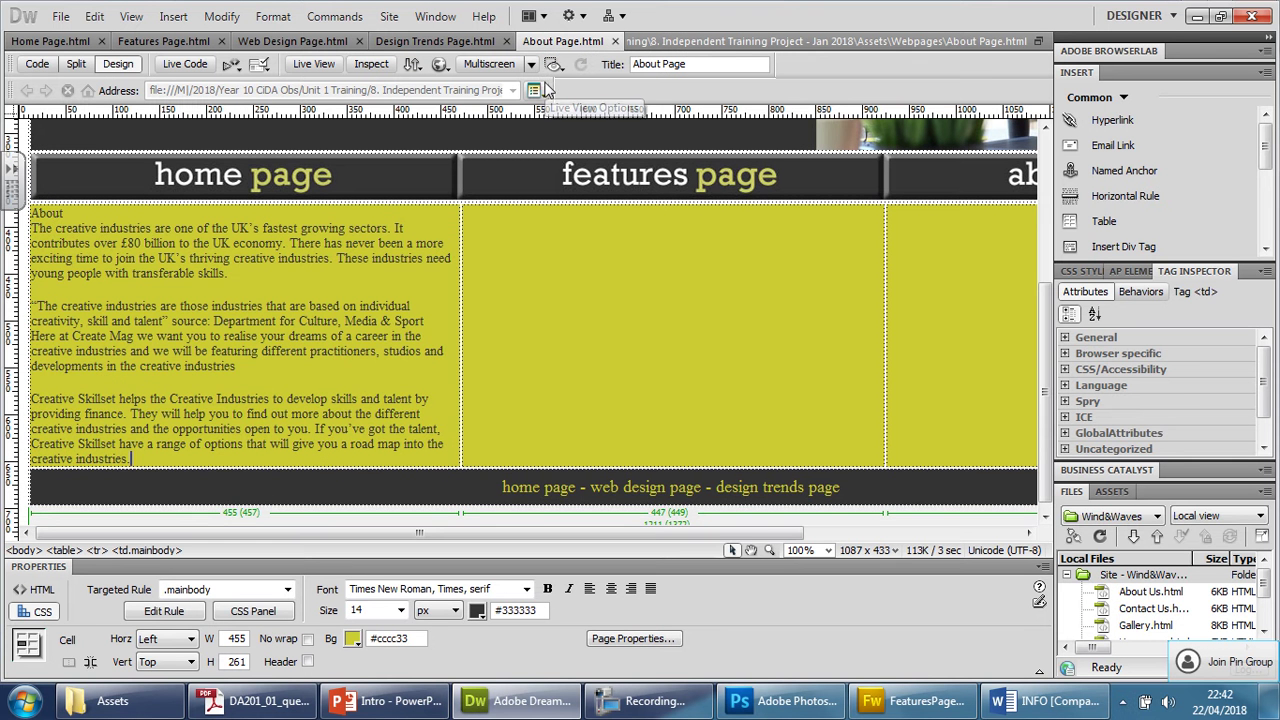
Examine the Home Page.html body text from start to end for lines that need list formatting
left_click(50, 41)
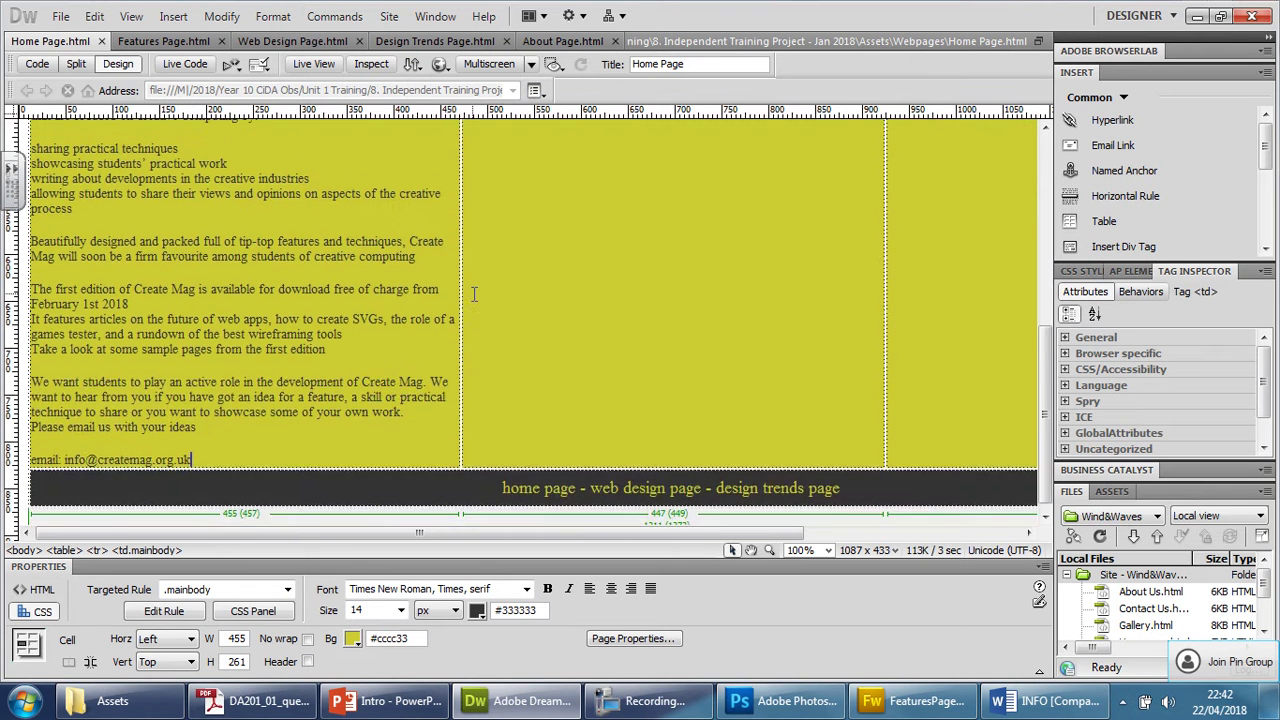
scroll(474, 293, "up", 3)
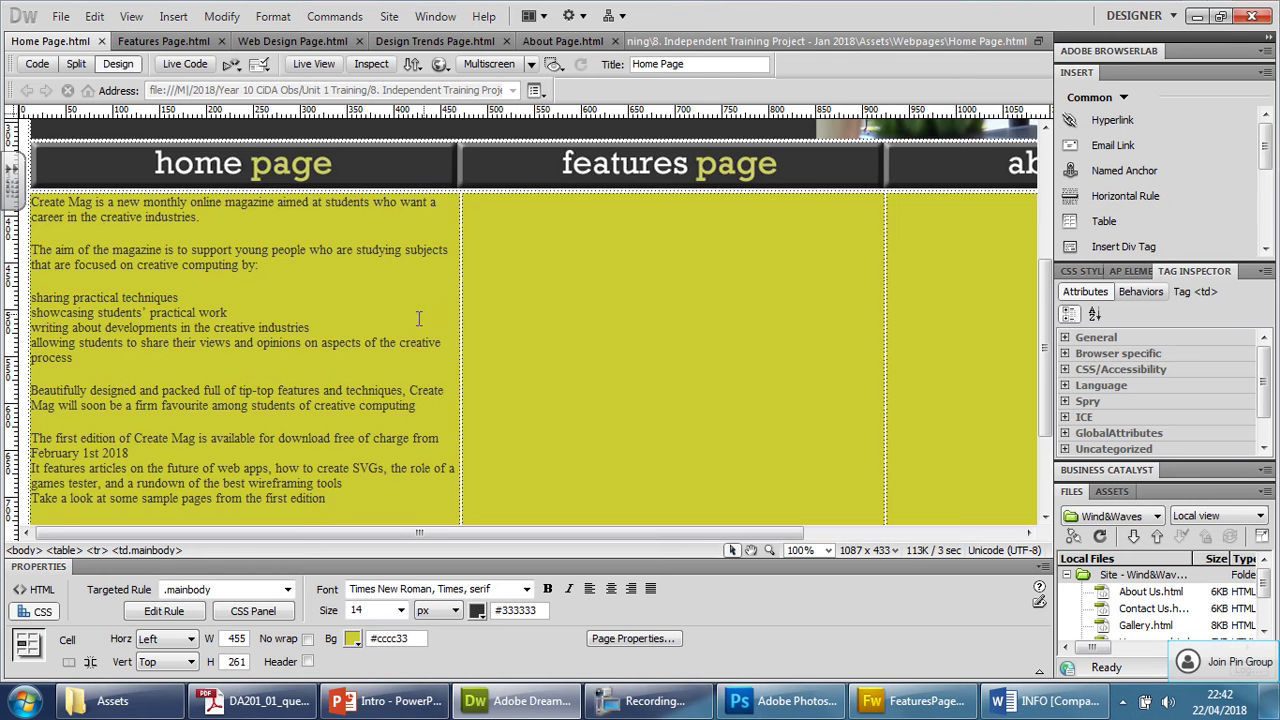
scroll(417, 316, "up", 3)
scroll(417, 316, "down", 3)
scroll(417, 316, "down", 3)
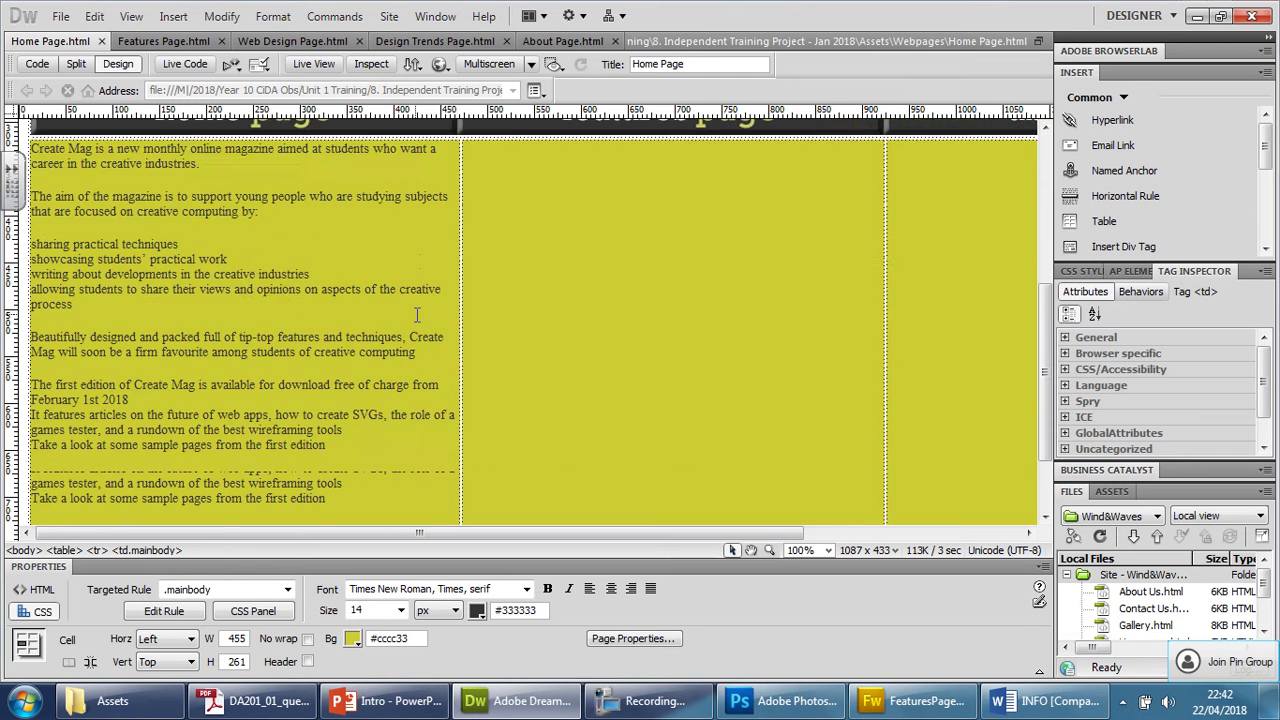
scroll(417, 316, "up", 2)
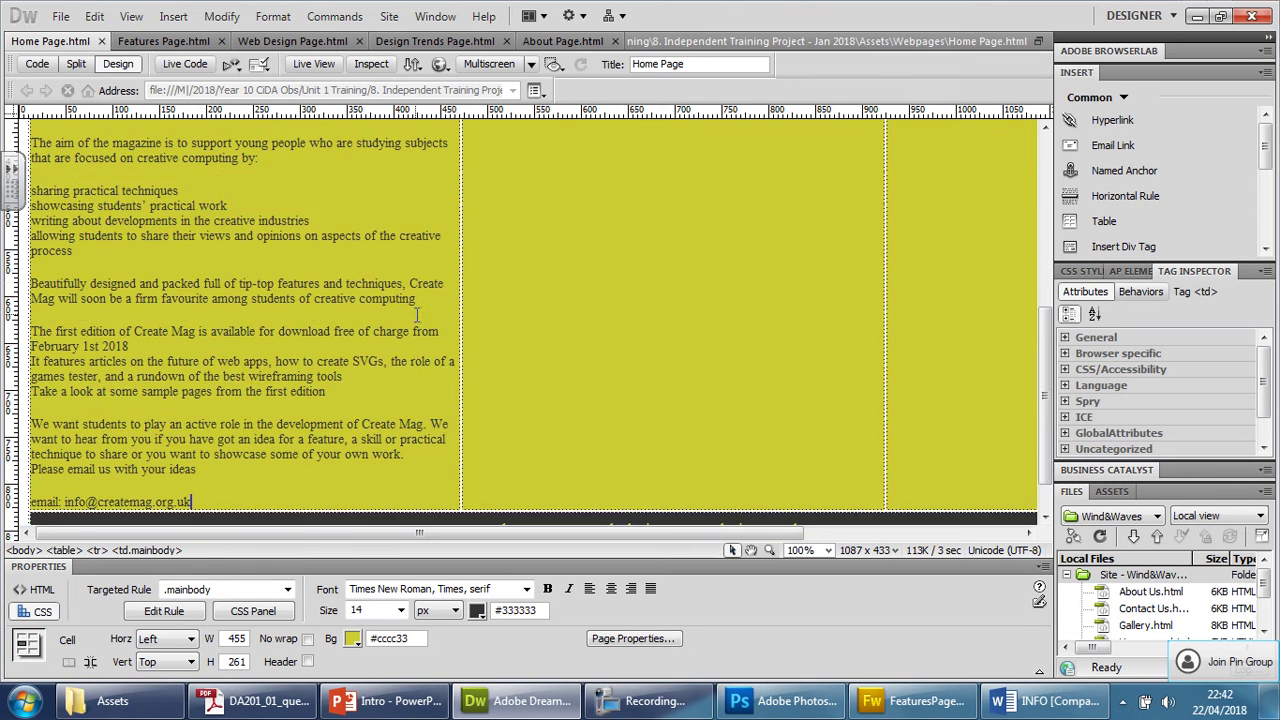
scroll(796, 280, "up", 2)
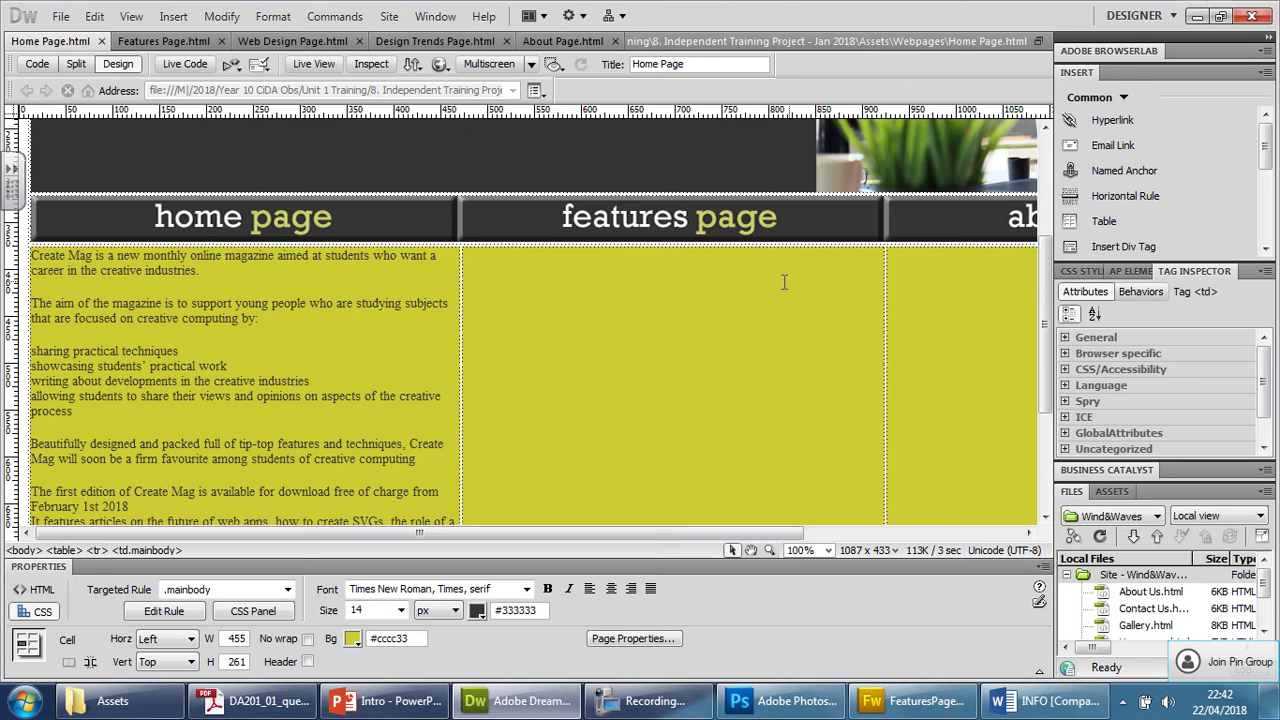
scroll(734, 389, "up", 2)
scroll(390, 353, "down", 6)
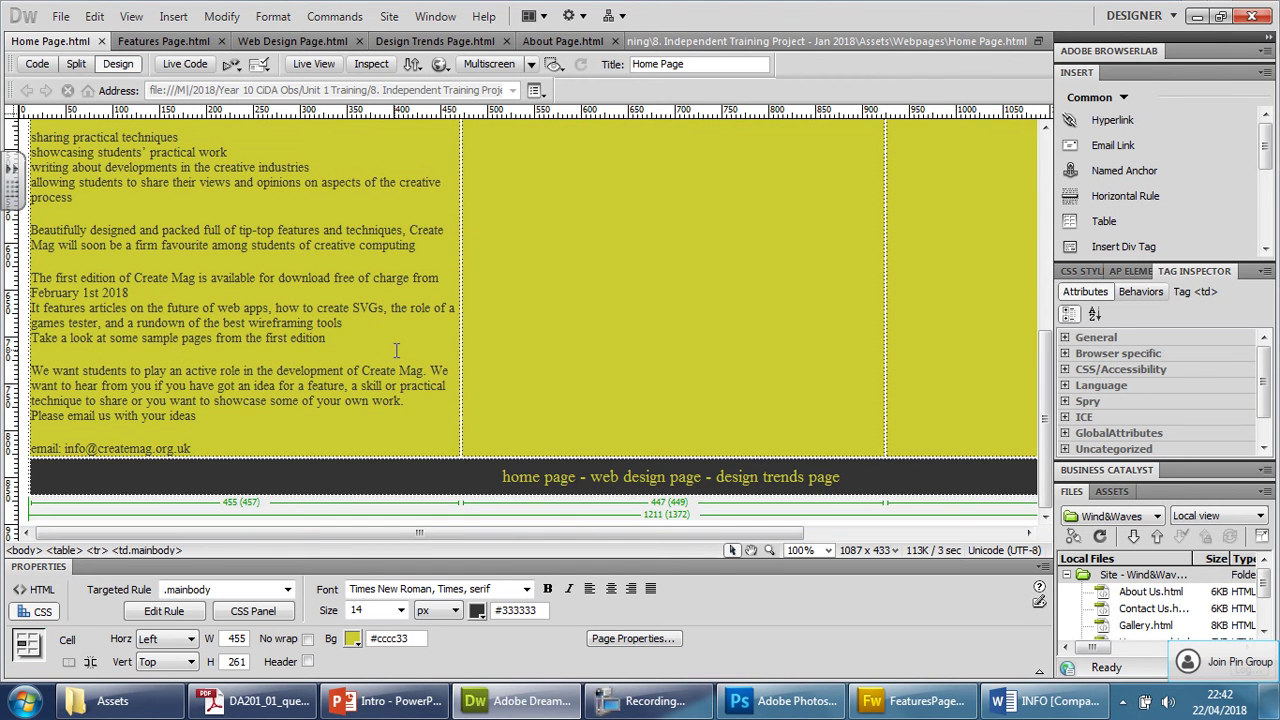
scroll(396, 350, "up", 3)
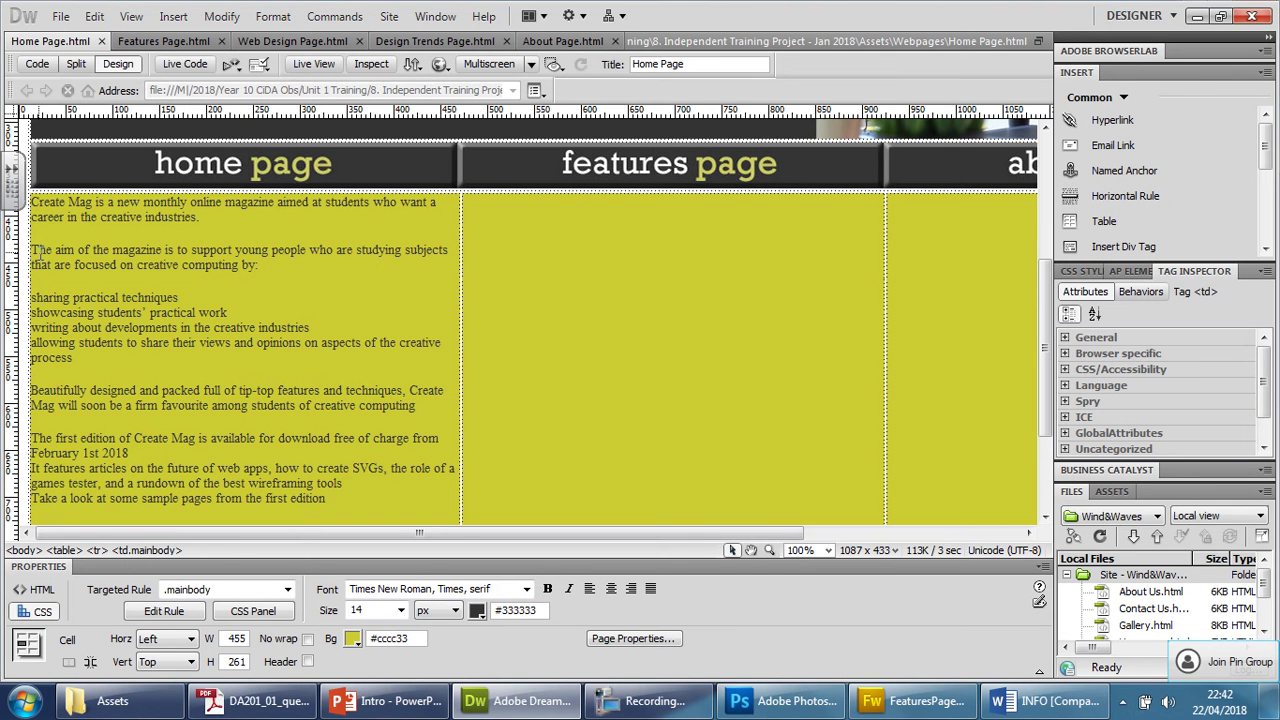
Format the lines from "sharing practical techniques" to "creative process" on Home Page.html as an unordered list
left_click_drag(72, 358, 30, 298)
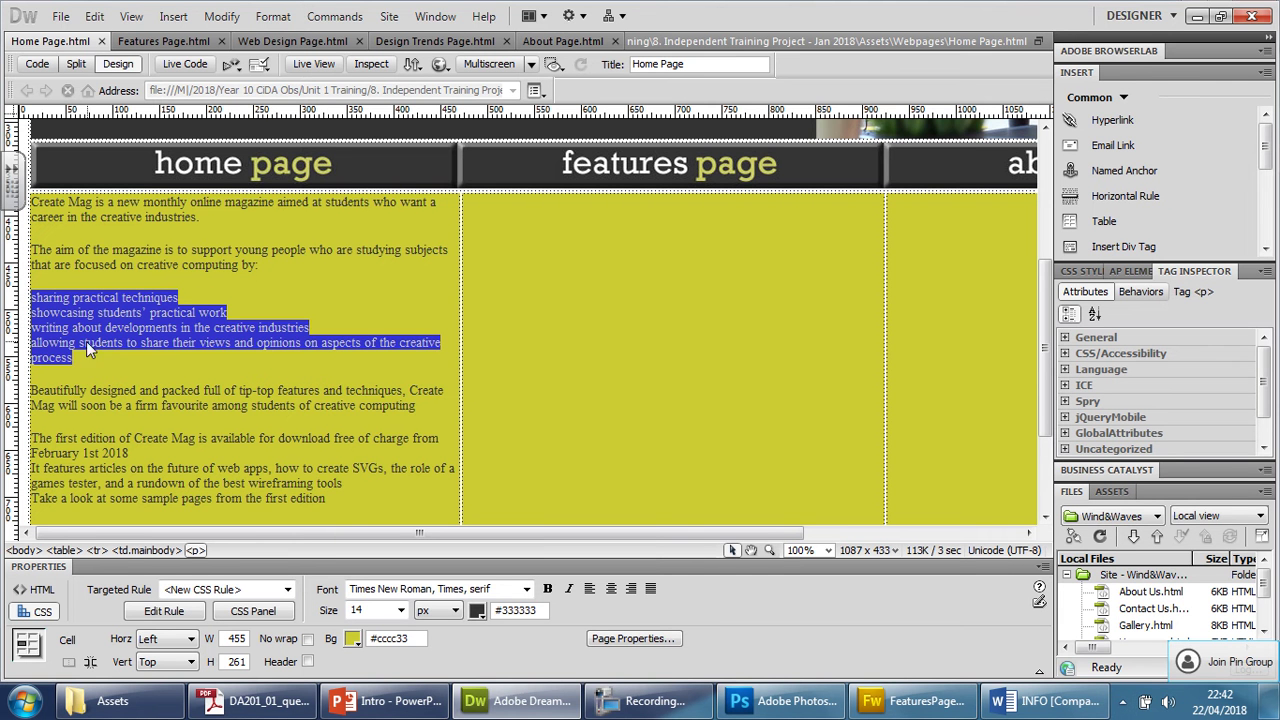
left_click(174, 17)
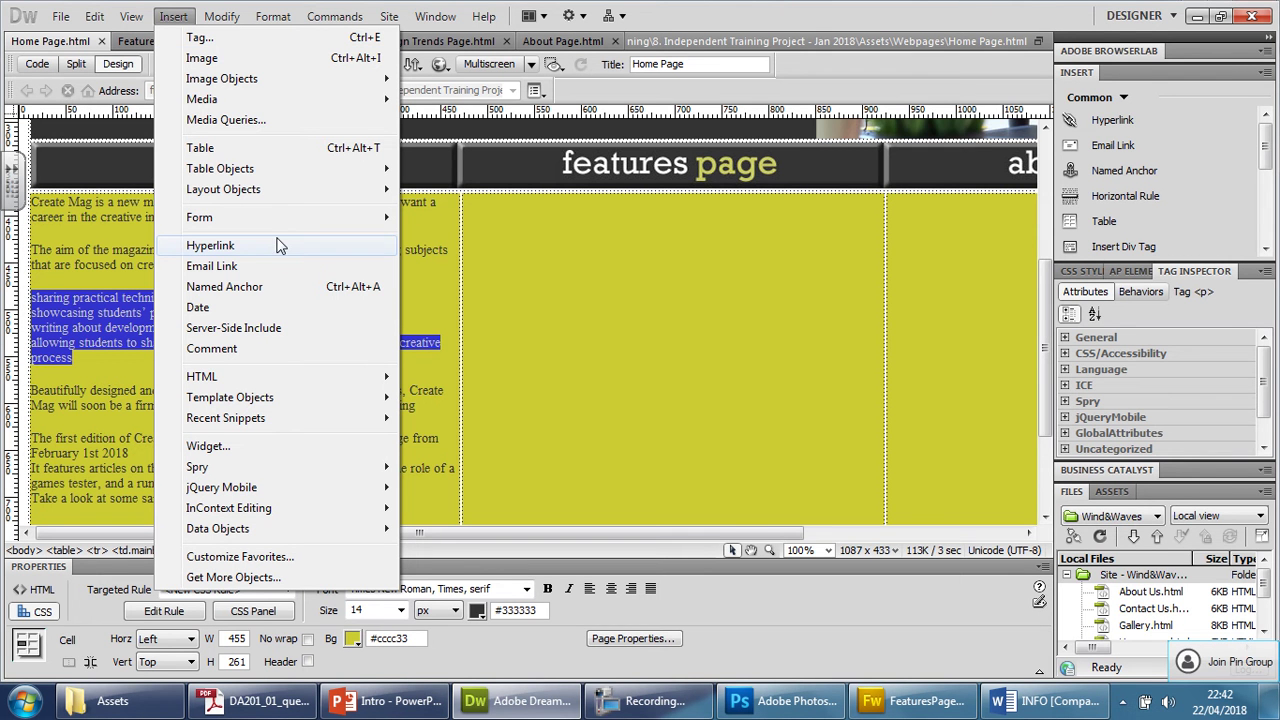
mouse_move(300, 172)
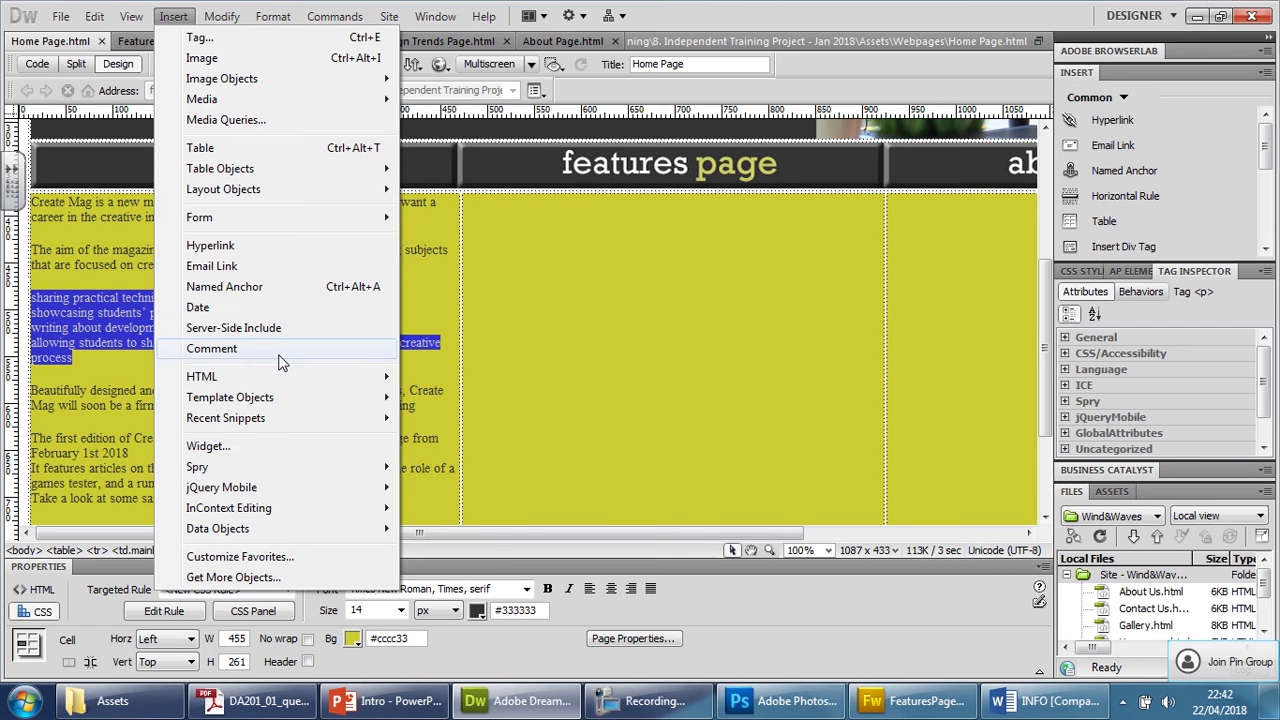
mouse_move(269, 400)
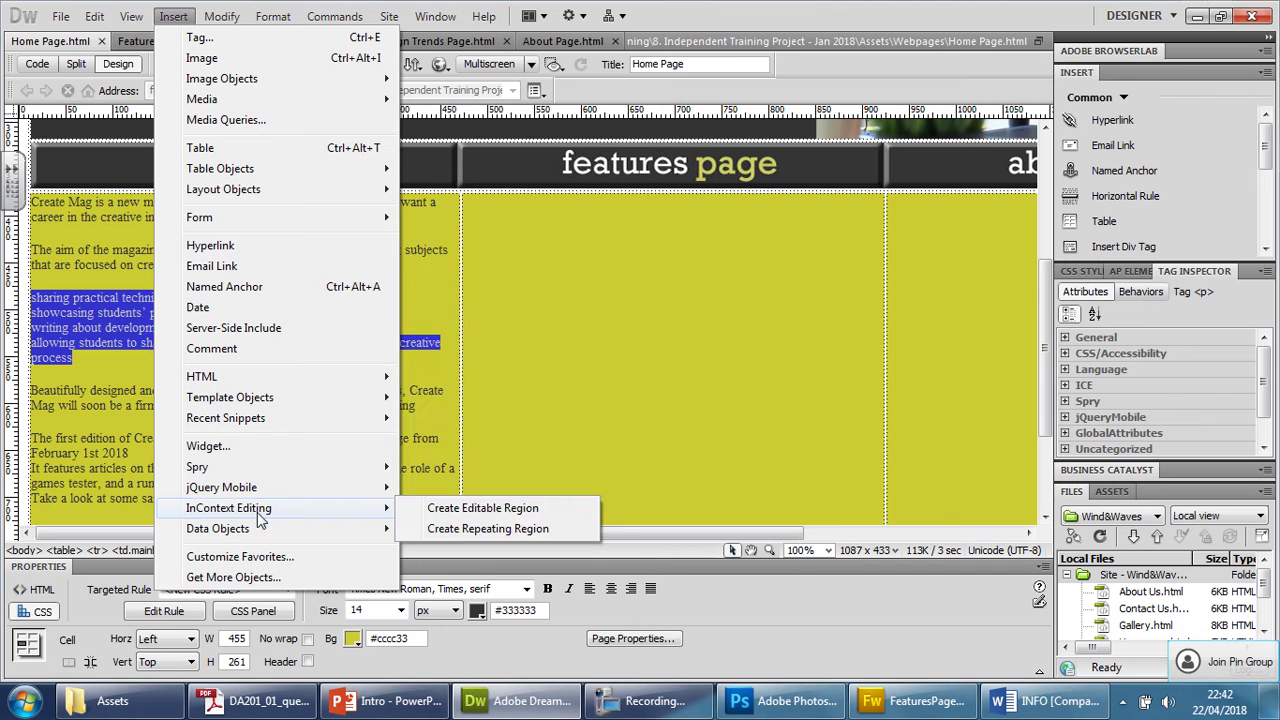
mouse_move(259, 532)
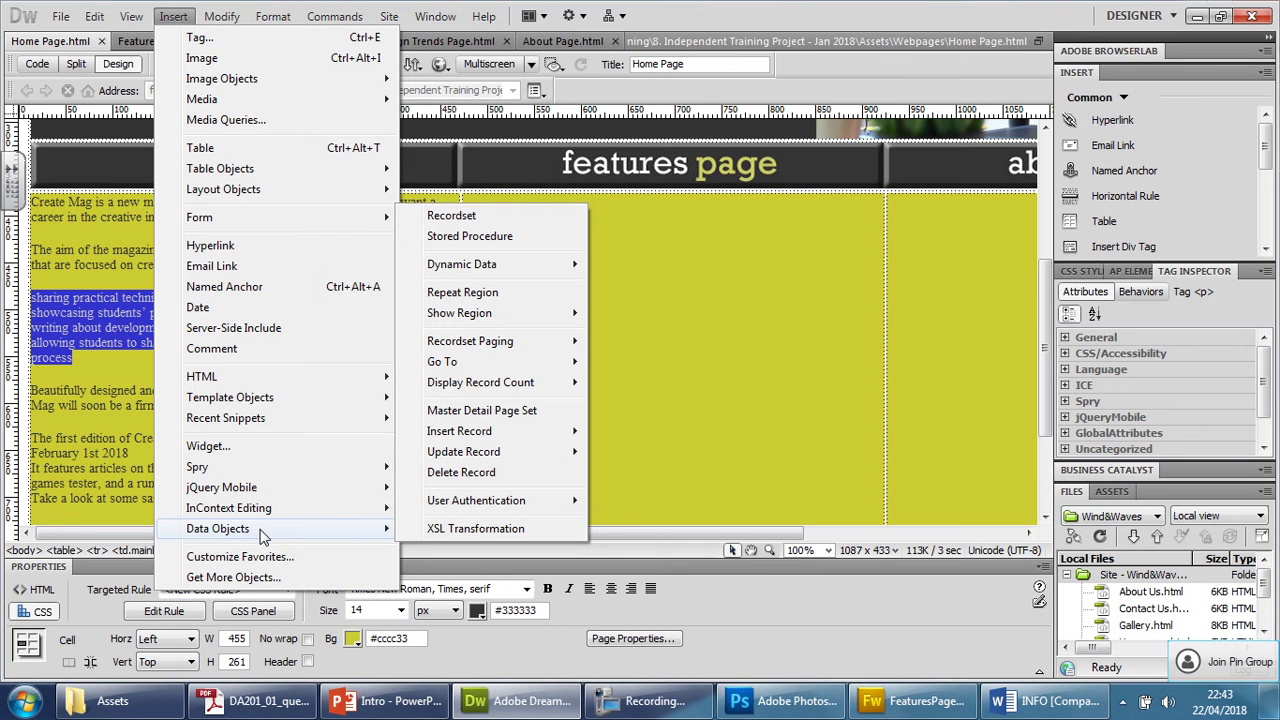
mouse_move(268, 492)
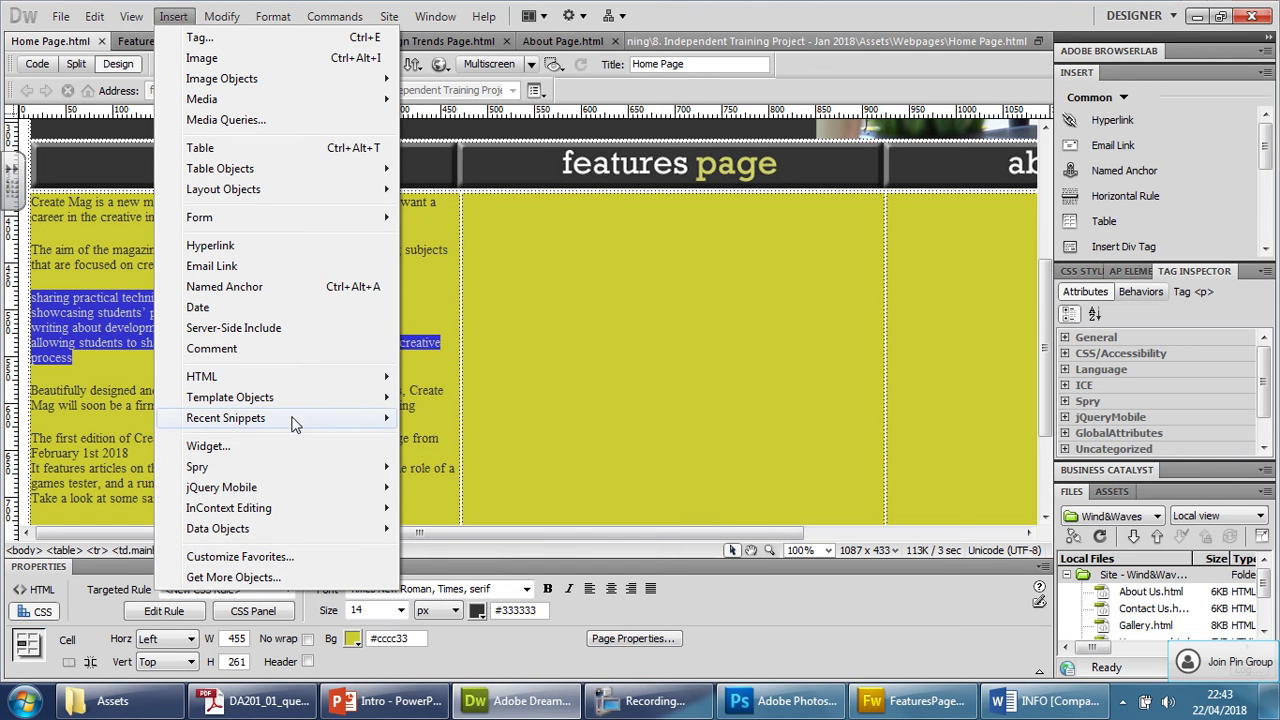
mouse_move(305, 390)
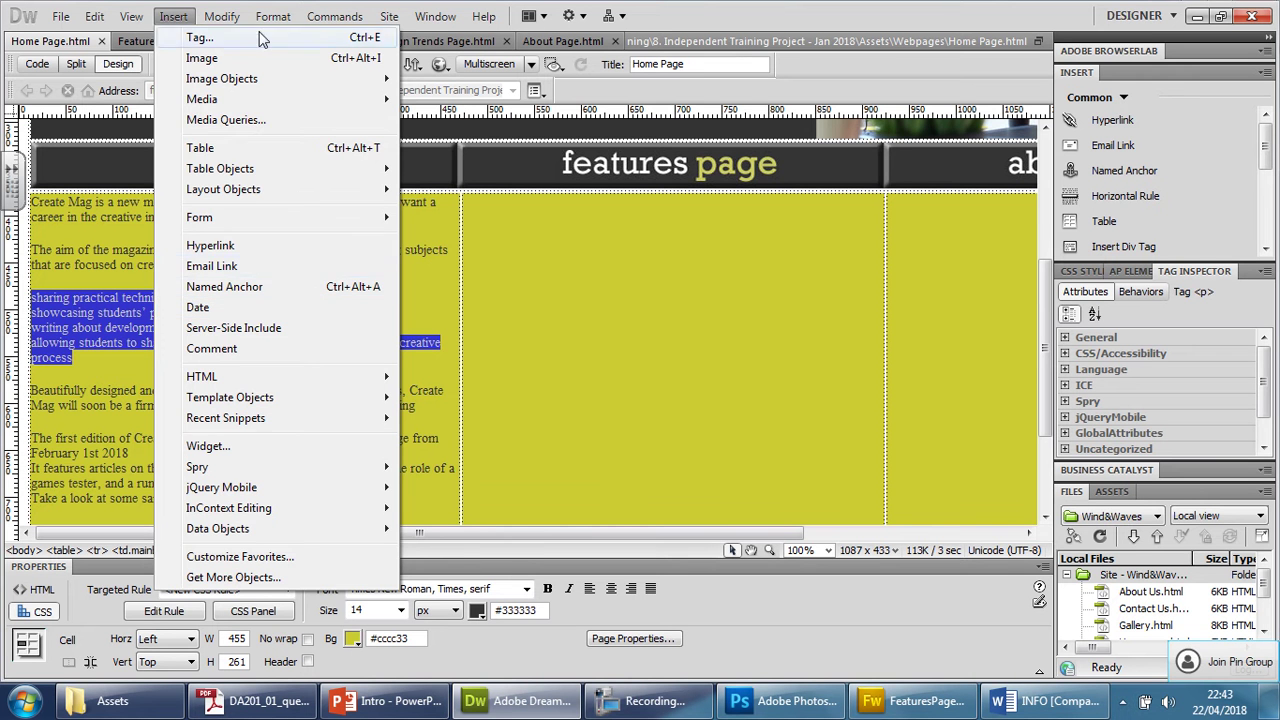
mouse_move(230, 17)
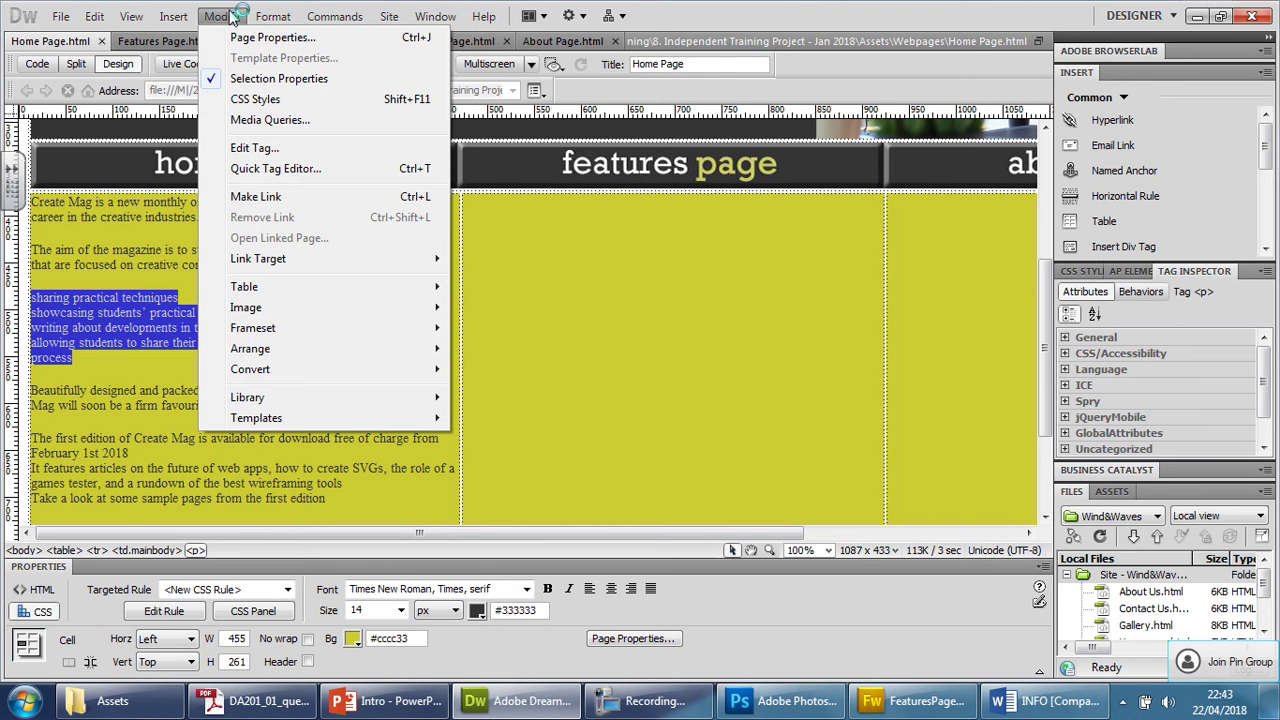
mouse_move(270, 20)
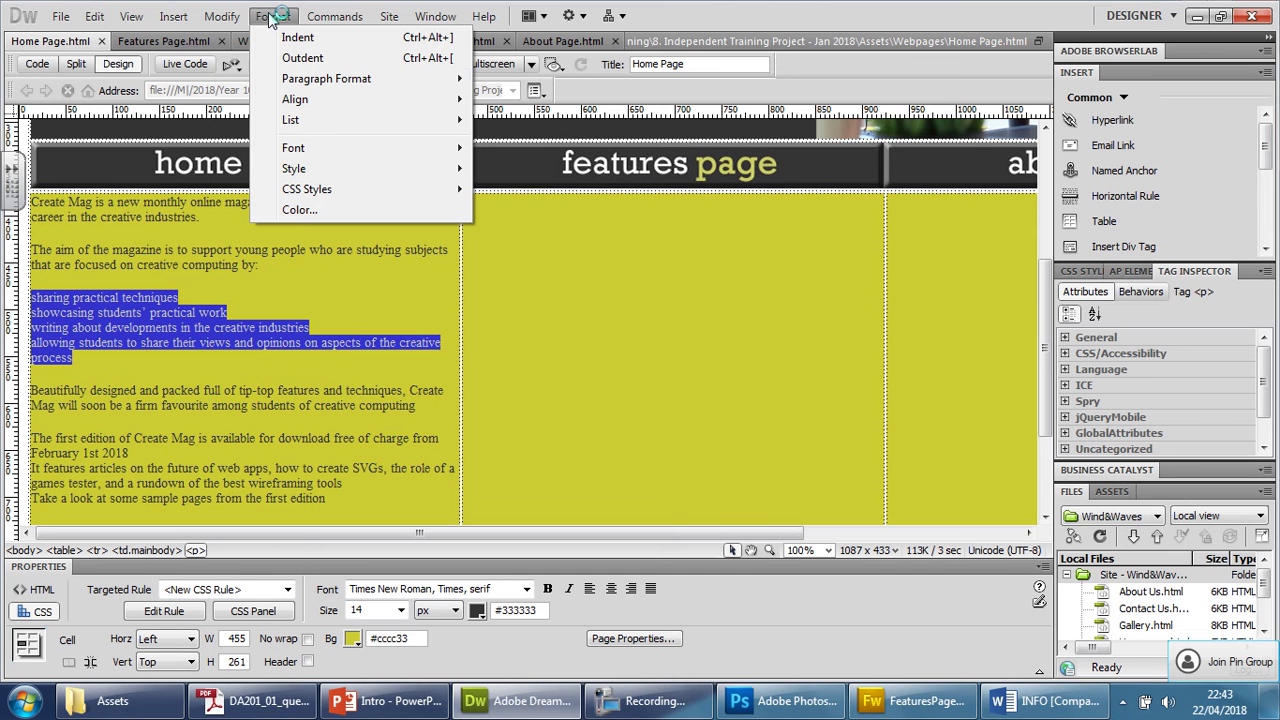
mouse_move(327, 122)
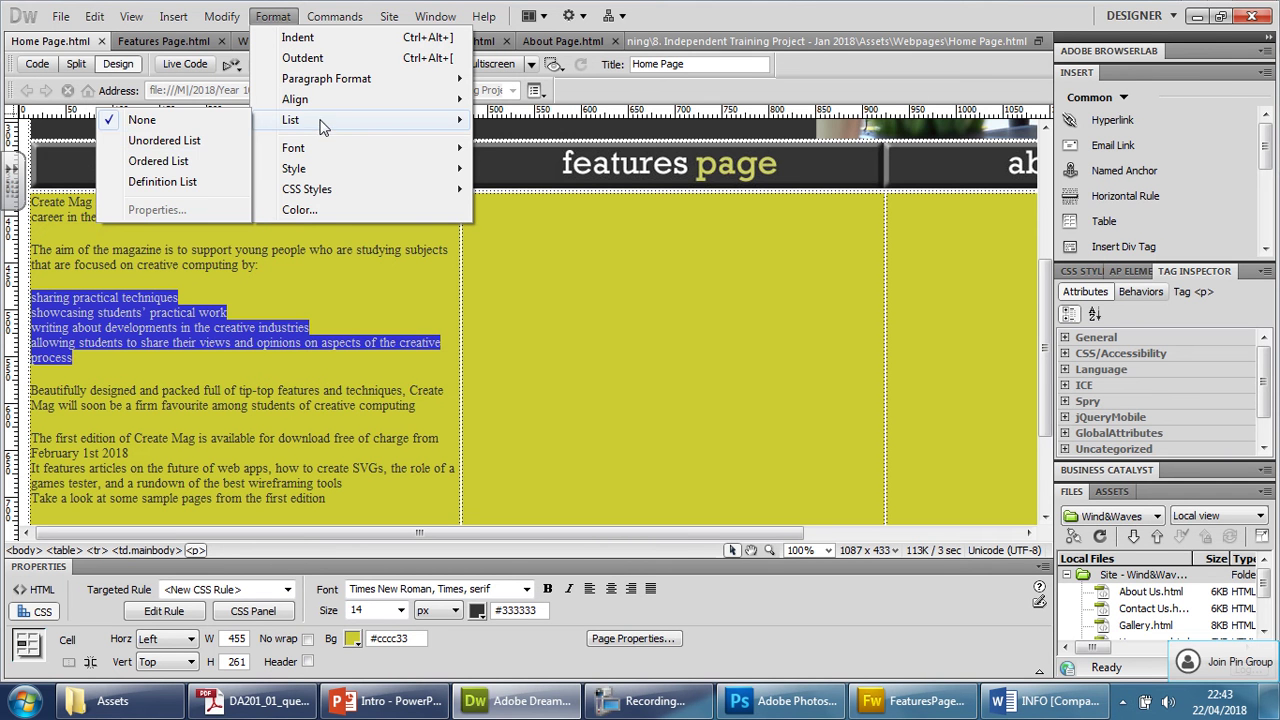
left_click(181, 147)
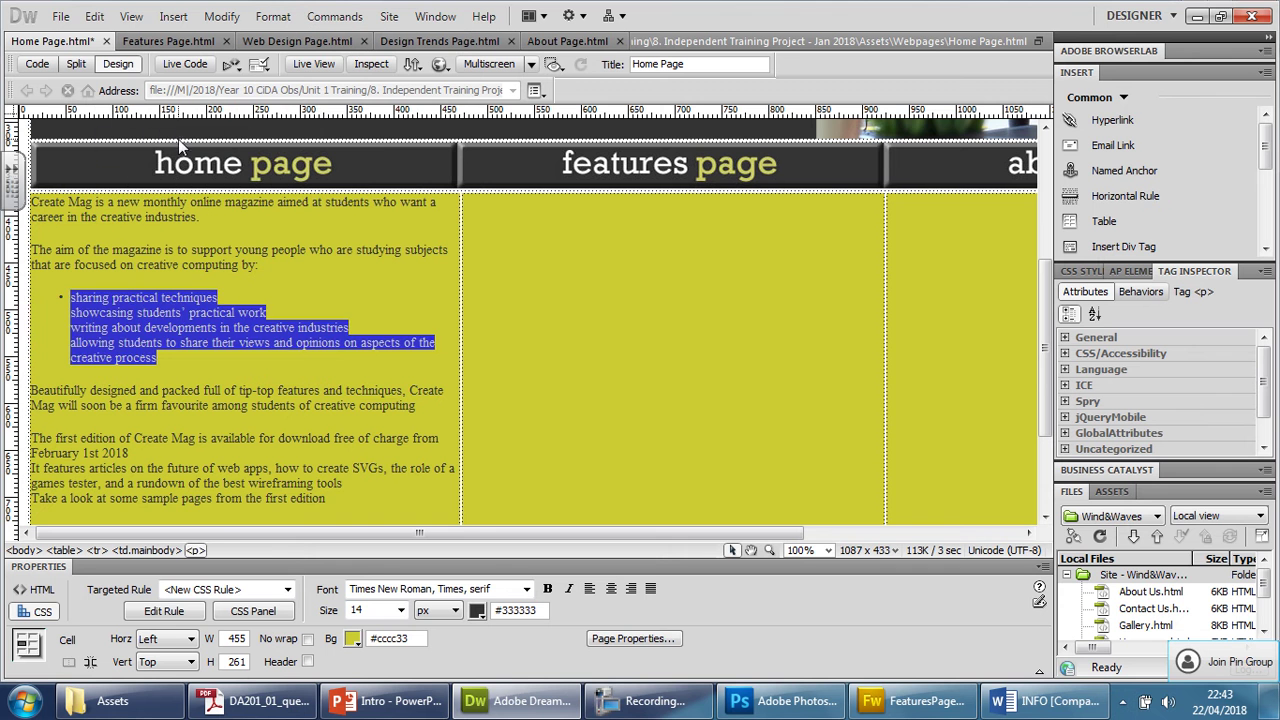
Split the list on Home Page.html into four bullets, starting at "sharing", "showcasing", "writing" and "allowing"
left_click(72, 316)
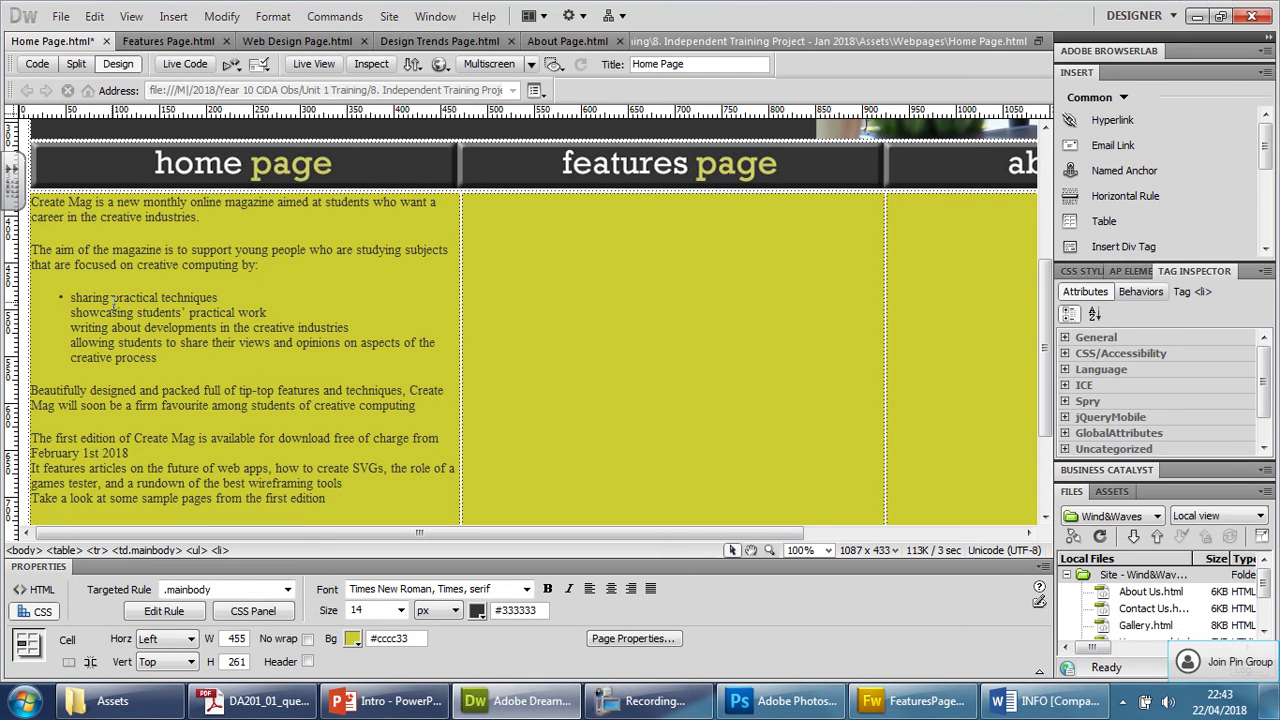
key("BackSpace")
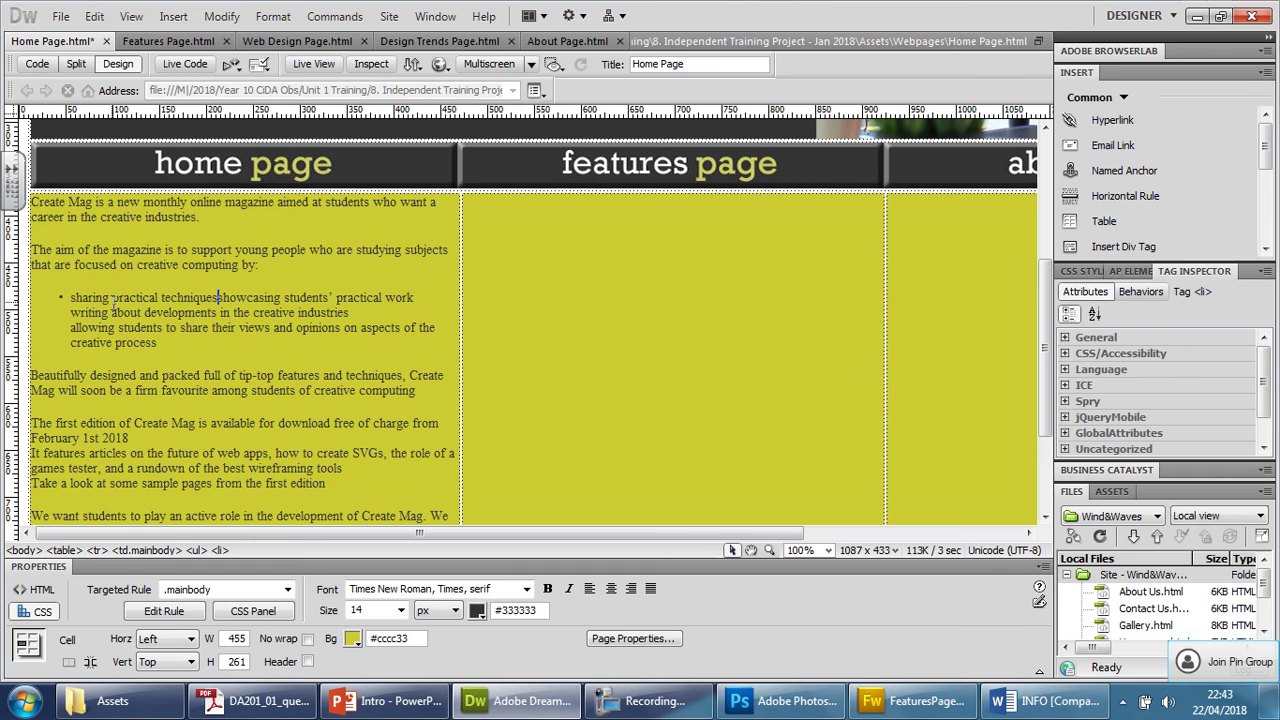
key("Return")
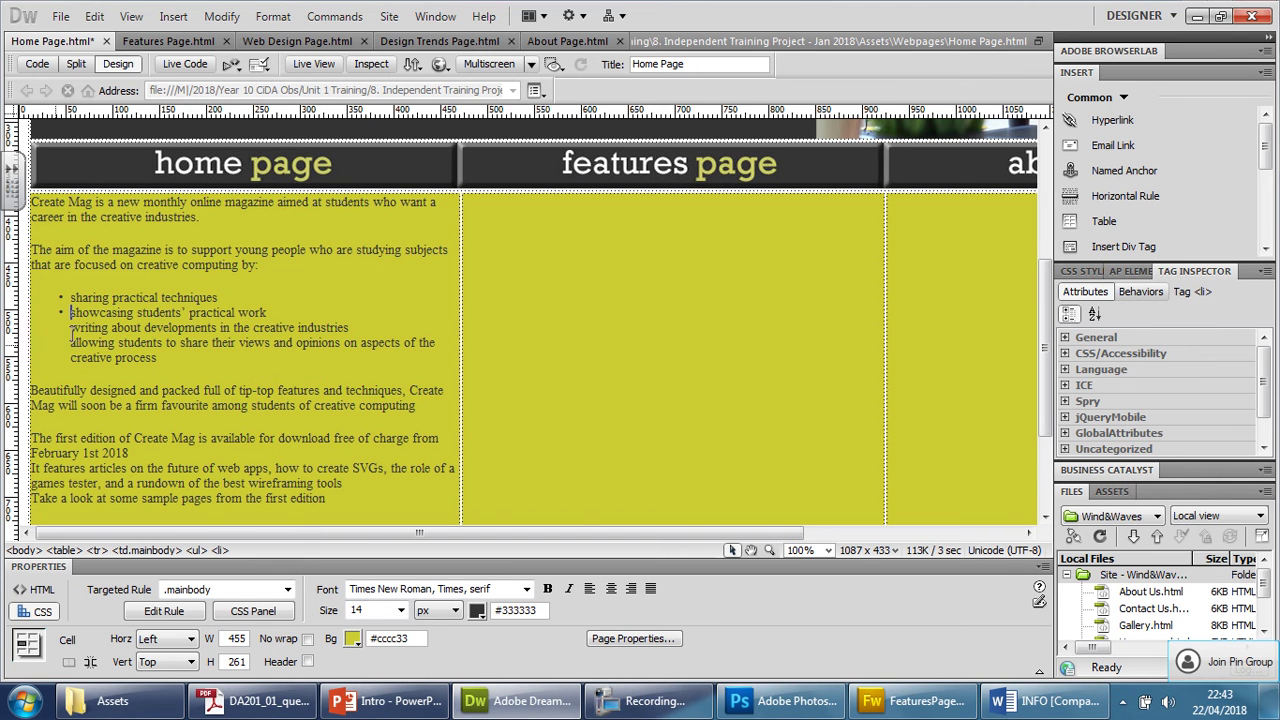
key("BackSpace")
key("Return")
left_click(71, 343)
key("BackSpace")
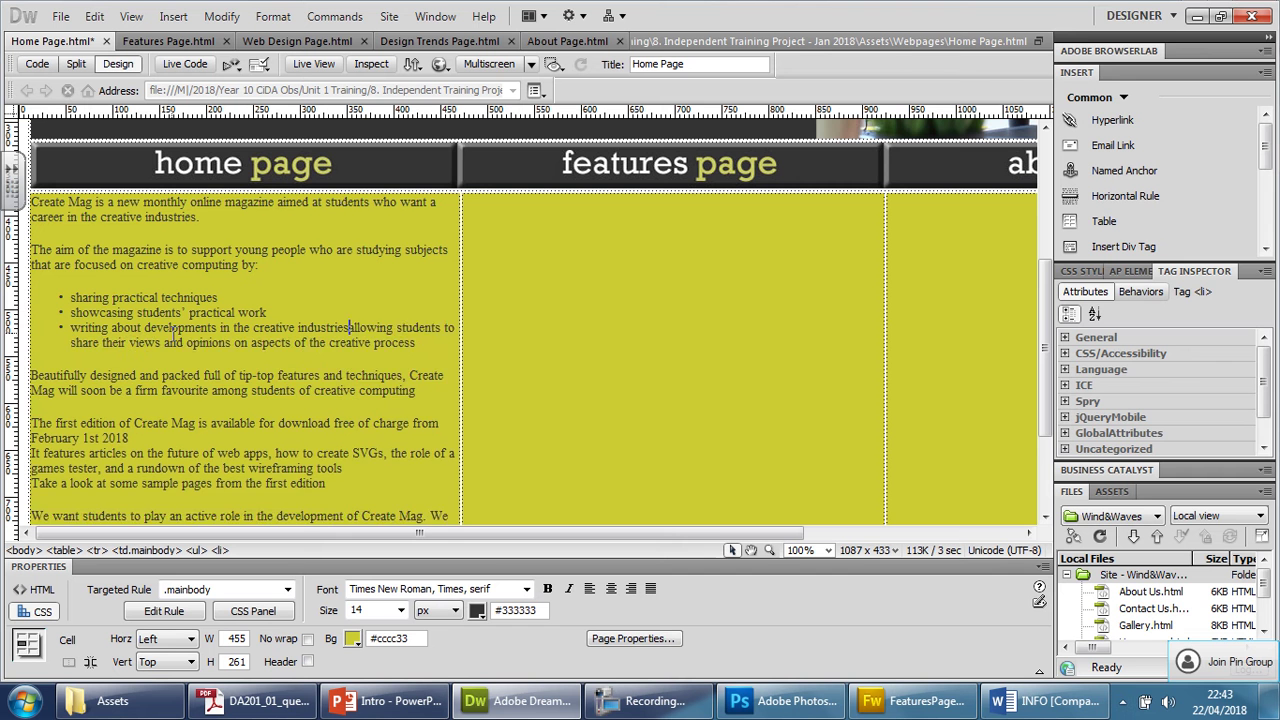
key("Return")
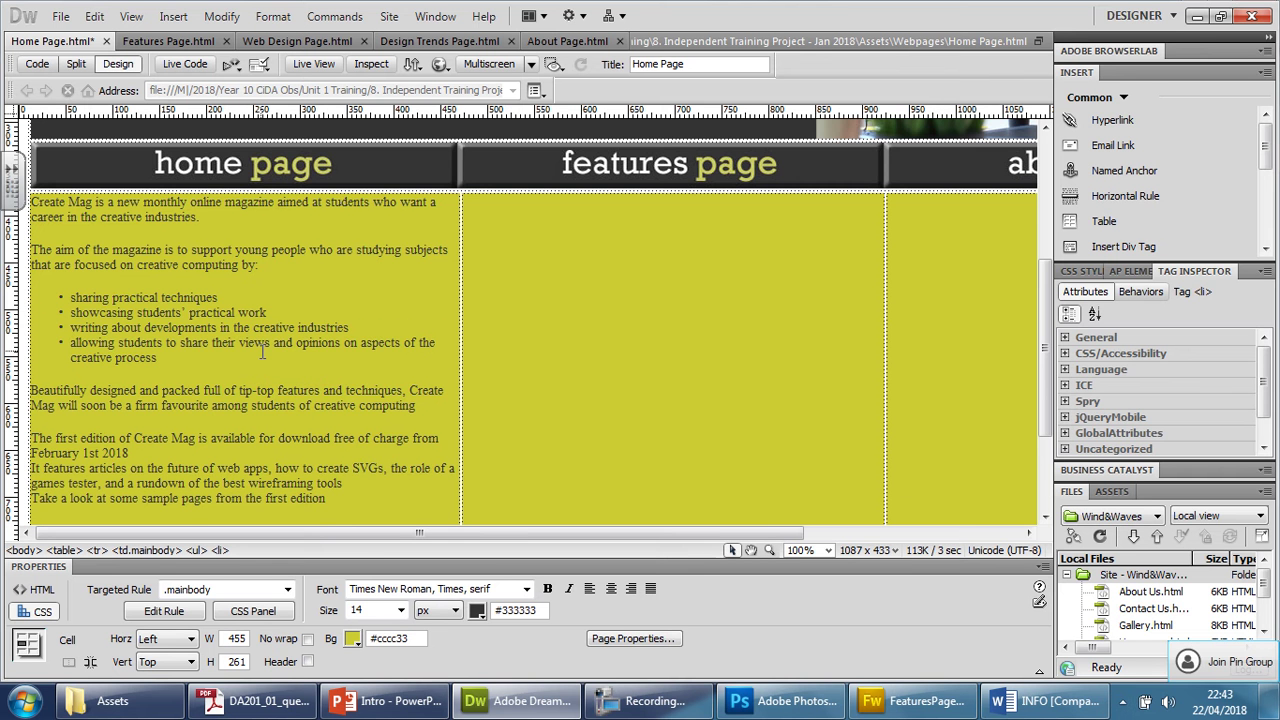
Insert paragraph breaks on Home Page.html after "February 1st 2018" and after "showcase some of your own work."
scroll(263, 351, "down", 1)
left_click(190, 398)
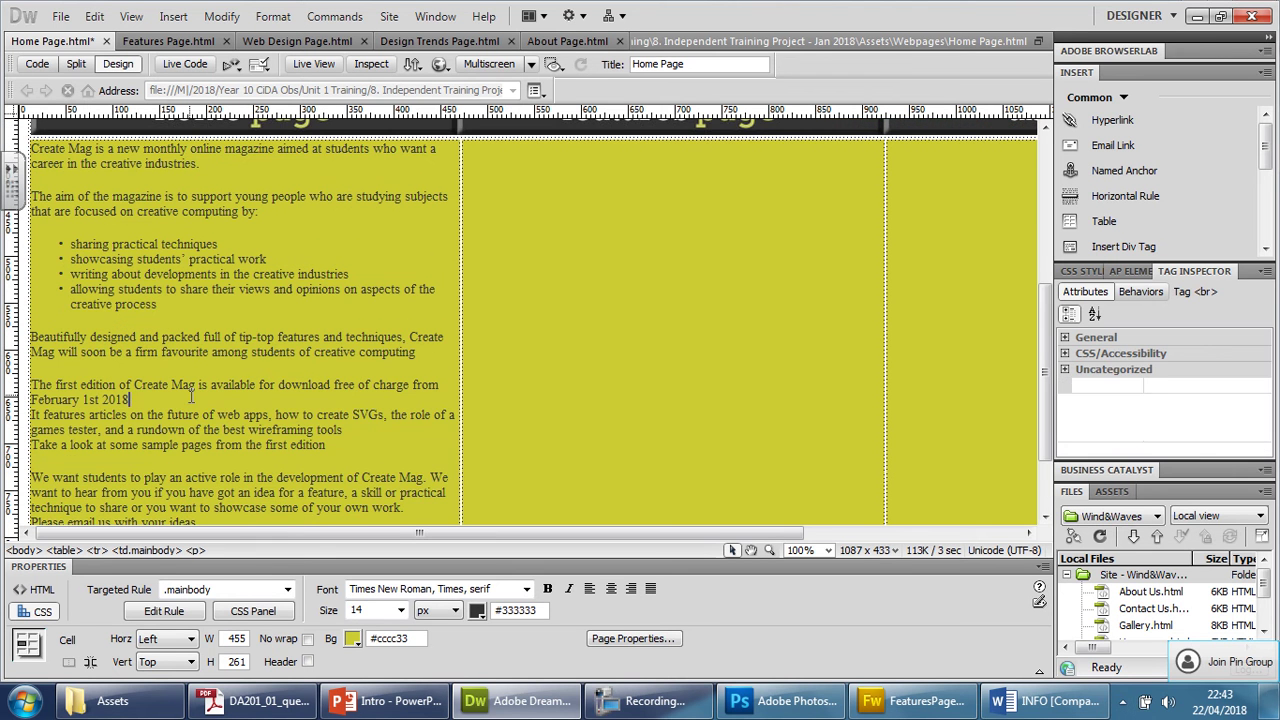
key("Return")
scroll(178, 392, "down", 1)
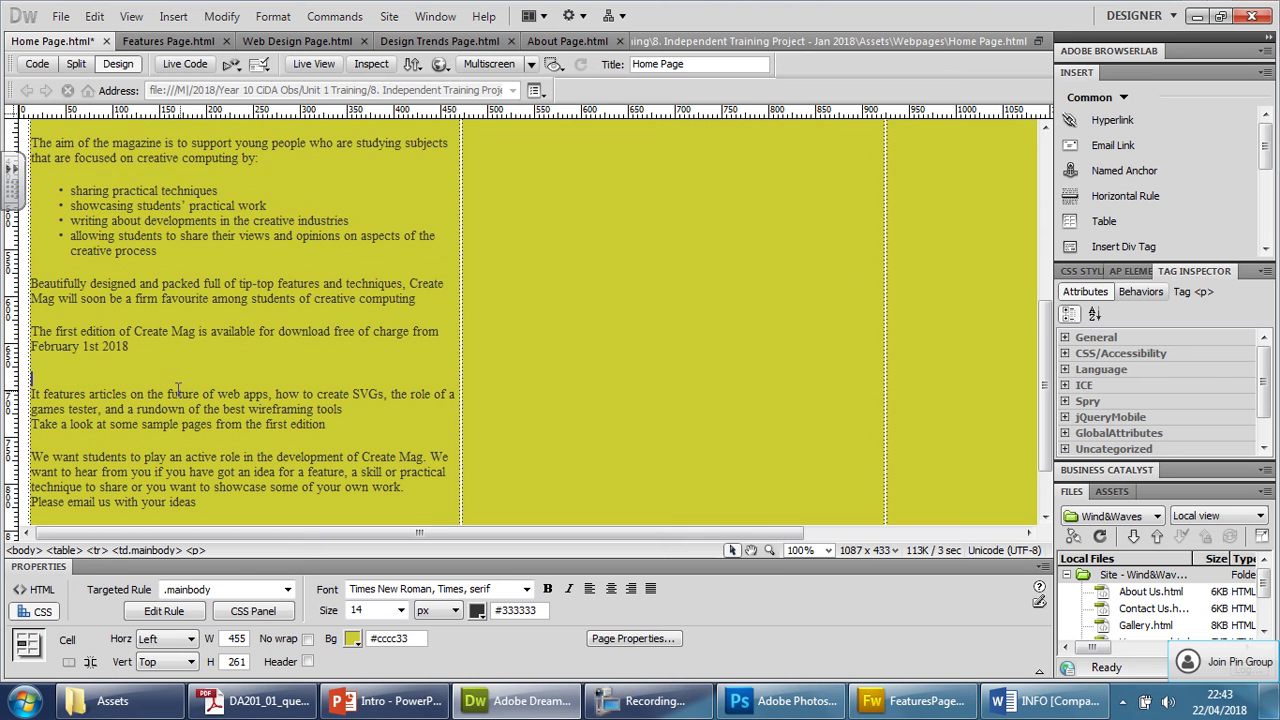
scroll(228, 372, "down", 2)
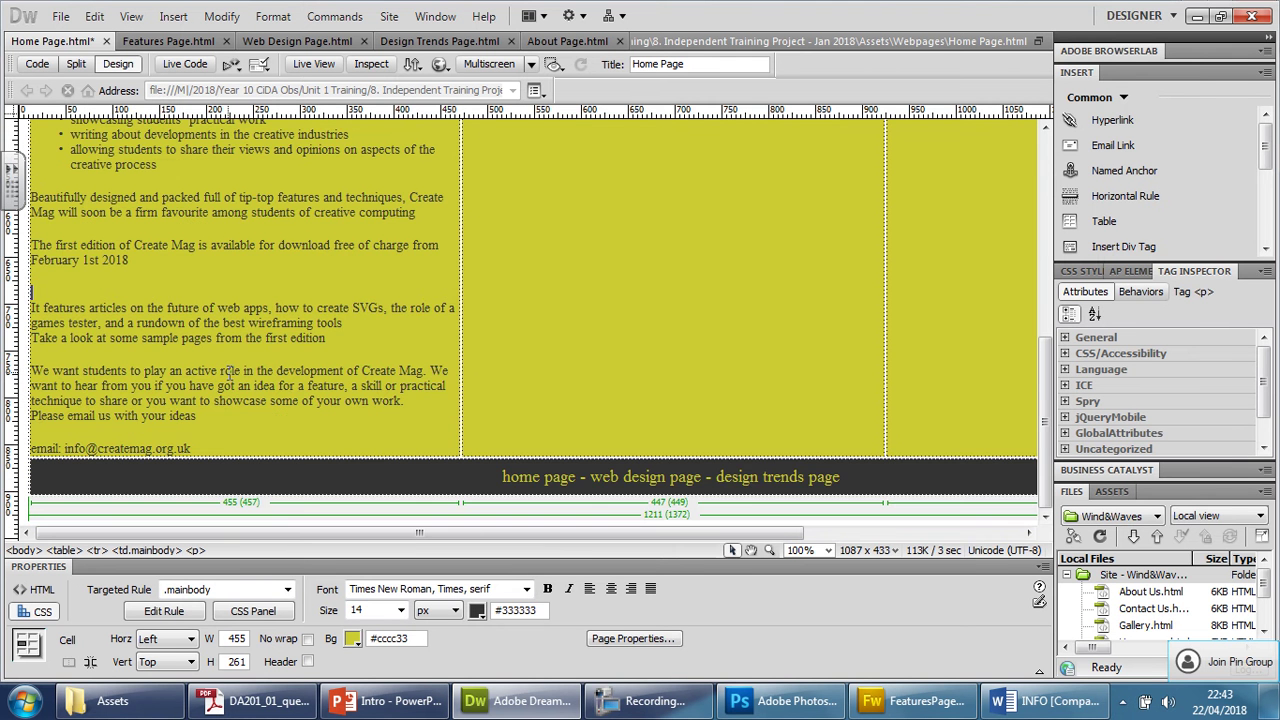
scroll(230, 372, "up", 3)
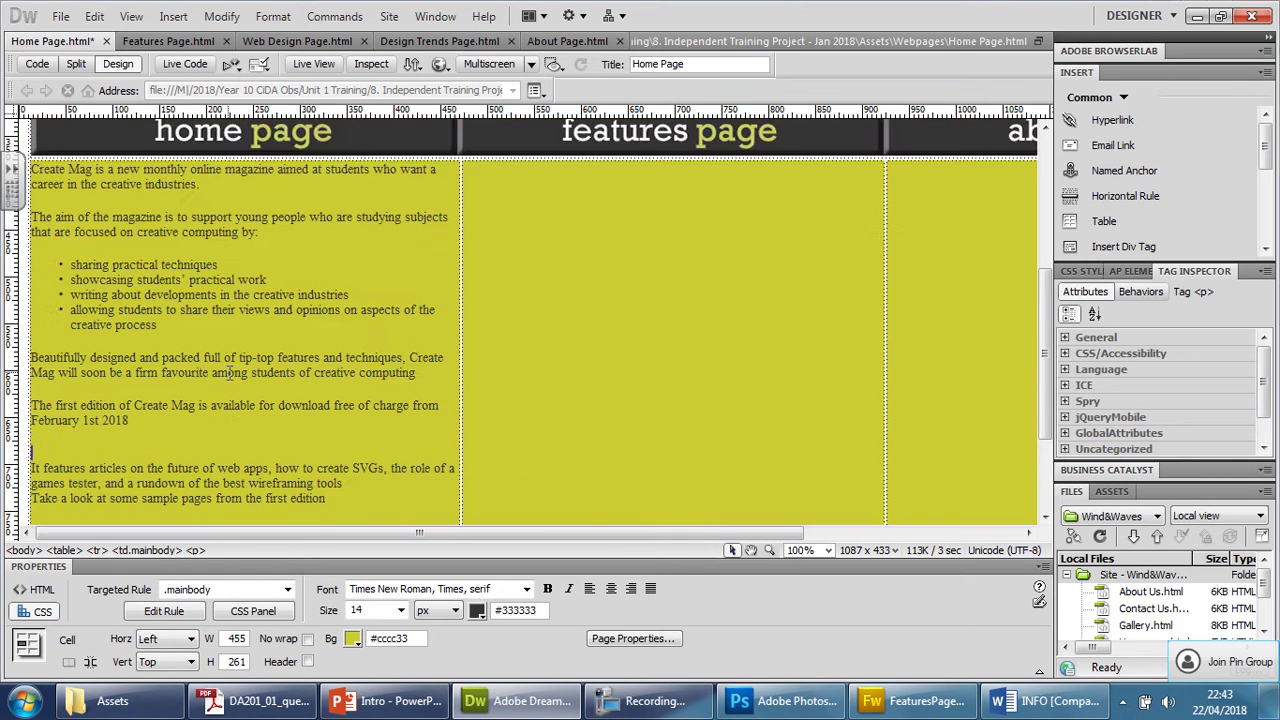
scroll(230, 372, "down", 3)
left_click(420, 401)
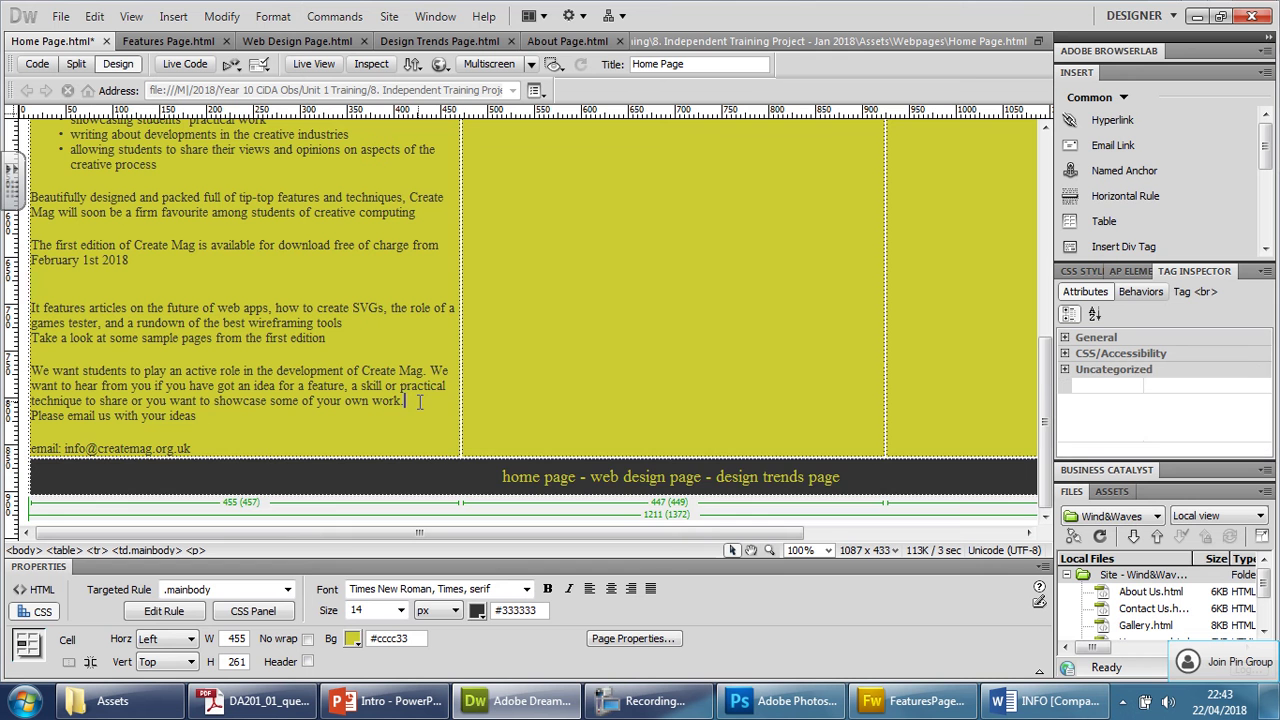
key("Return")
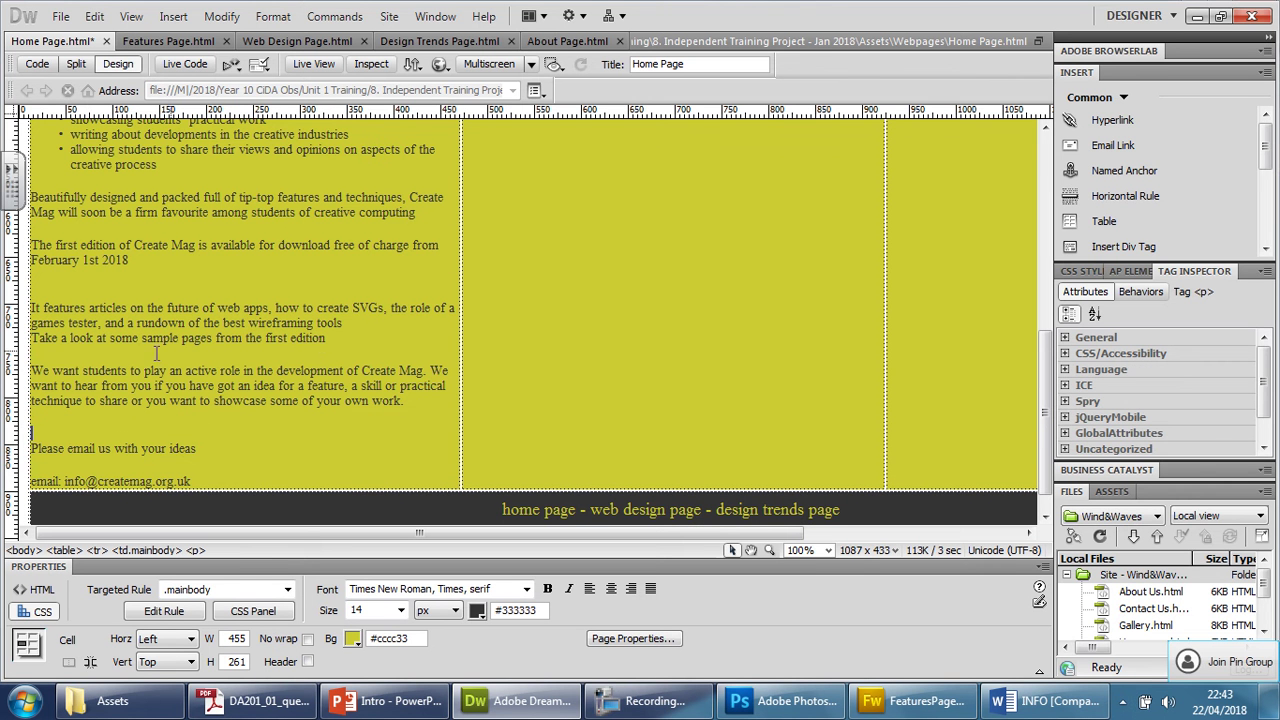
End the "best wireframing tools" sentence with a full stop and a paragraph break, and save Home Page.html
left_click(398, 326)
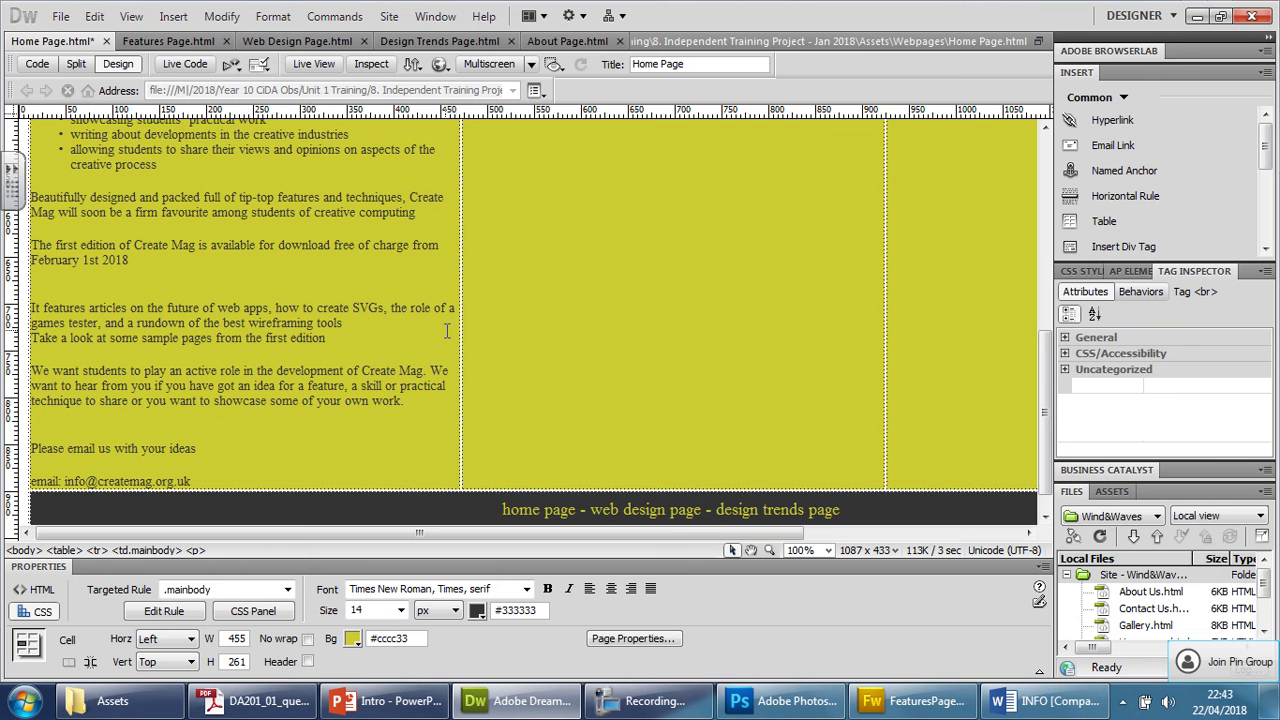
type(".")
key("Return")
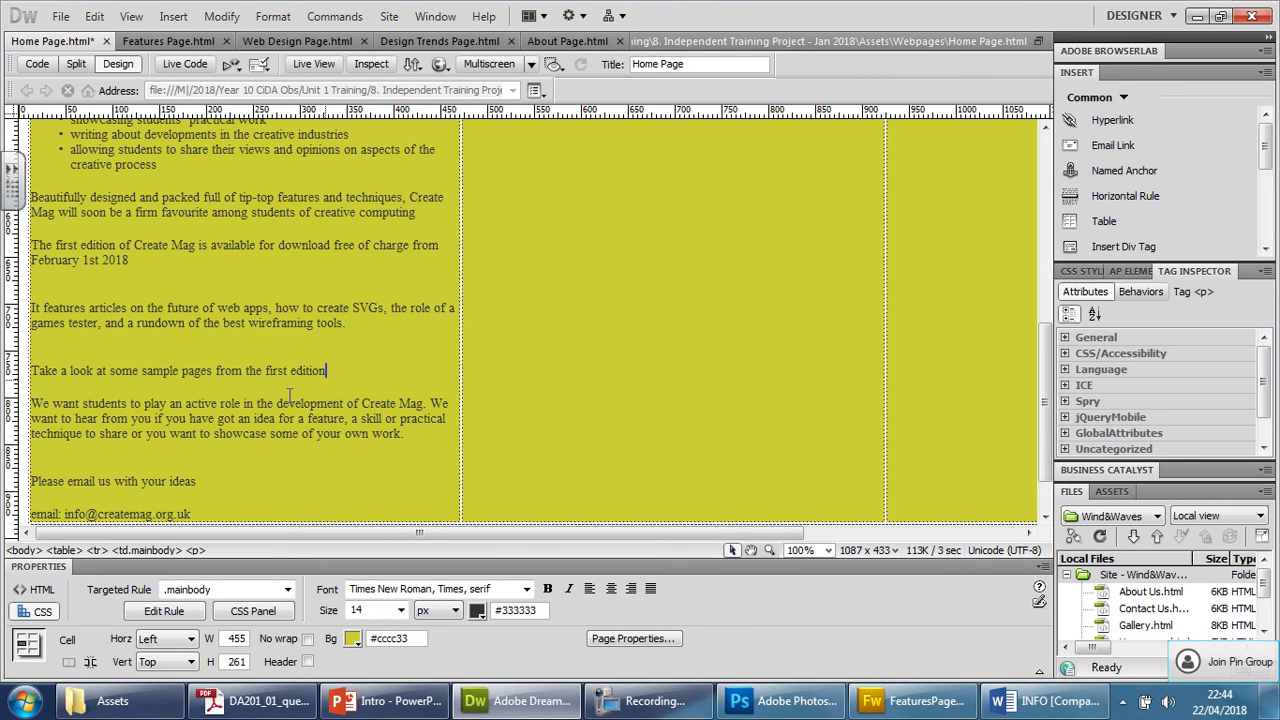
scroll(290, 392, "down", 2)
scroll(263, 374, "up", 10)
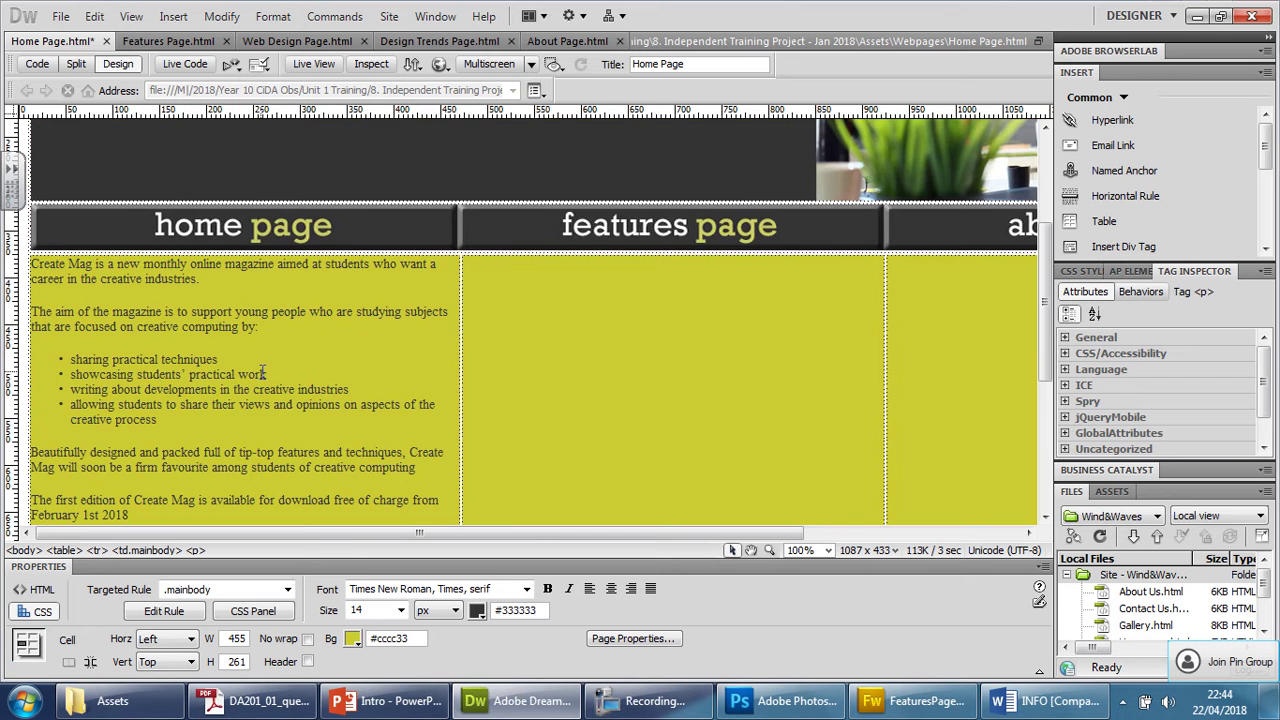
scroll(263, 374, "down", 6)
scroll(263, 374, "up", 11)
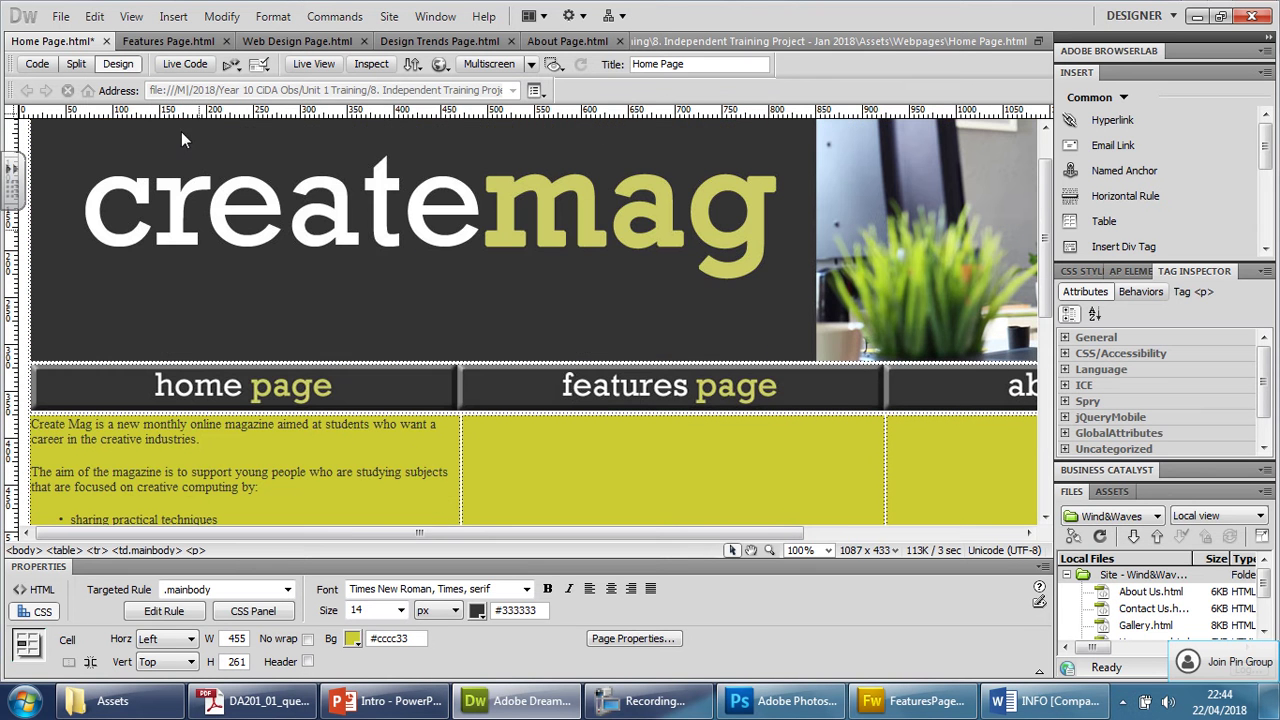
key("ctrl+s")
On Features Page.html, add a colon after "upcoming features include"
left_click(167, 46)
scroll(306, 177, "down", 1)
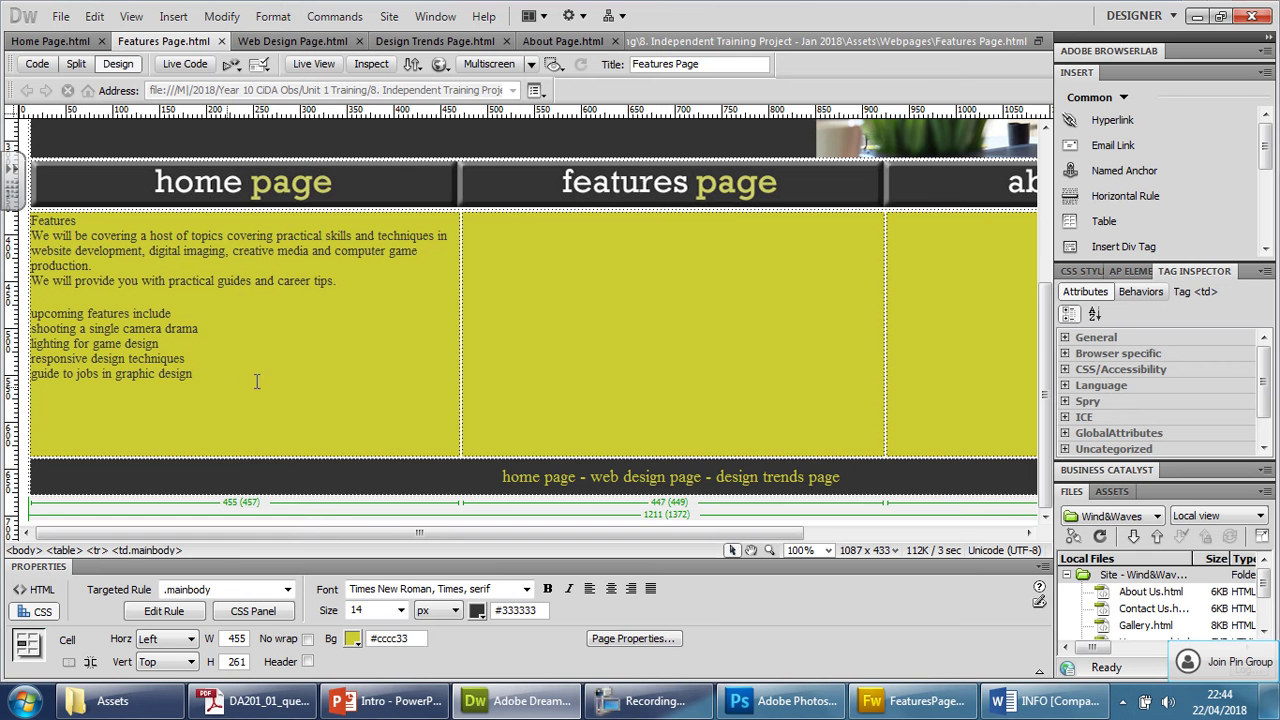
left_click(190, 312)
type(":")
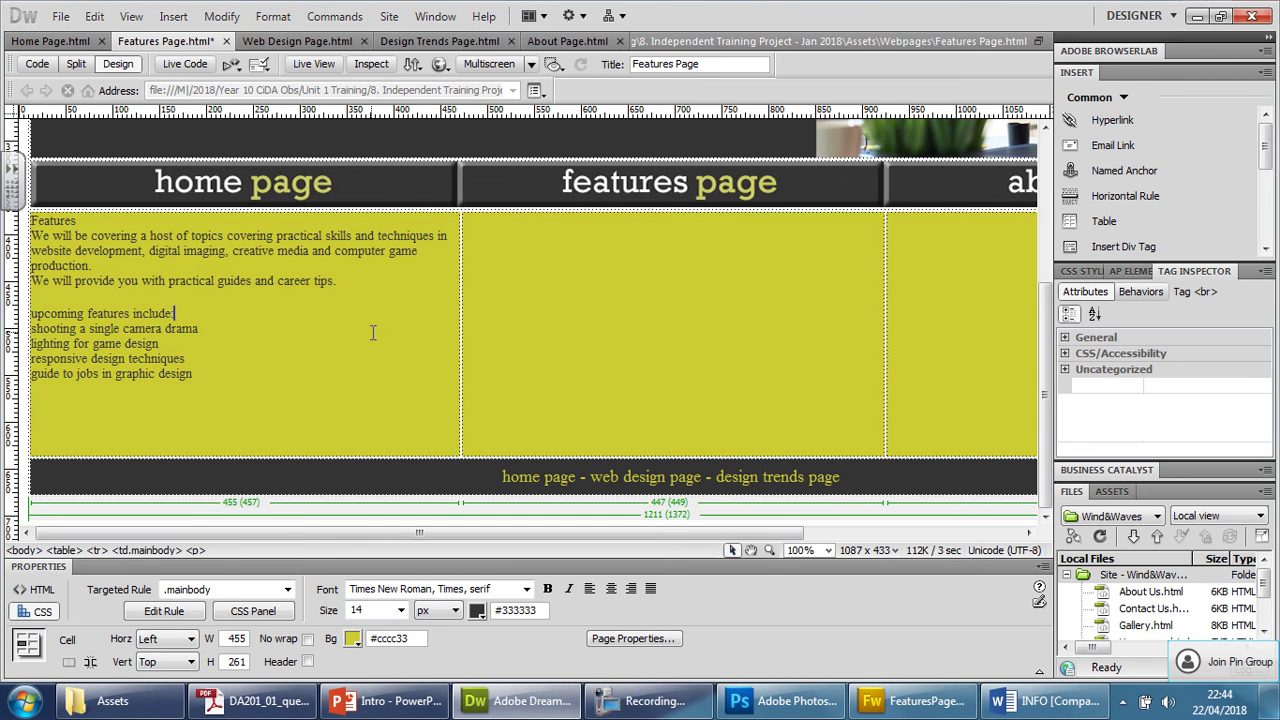
Try to format the lines from "shooting a single camera drama" to "guide to jobs in graphic design" as an unordered list
left_click_drag(194, 373, 33, 328)
left_click(273, 16)
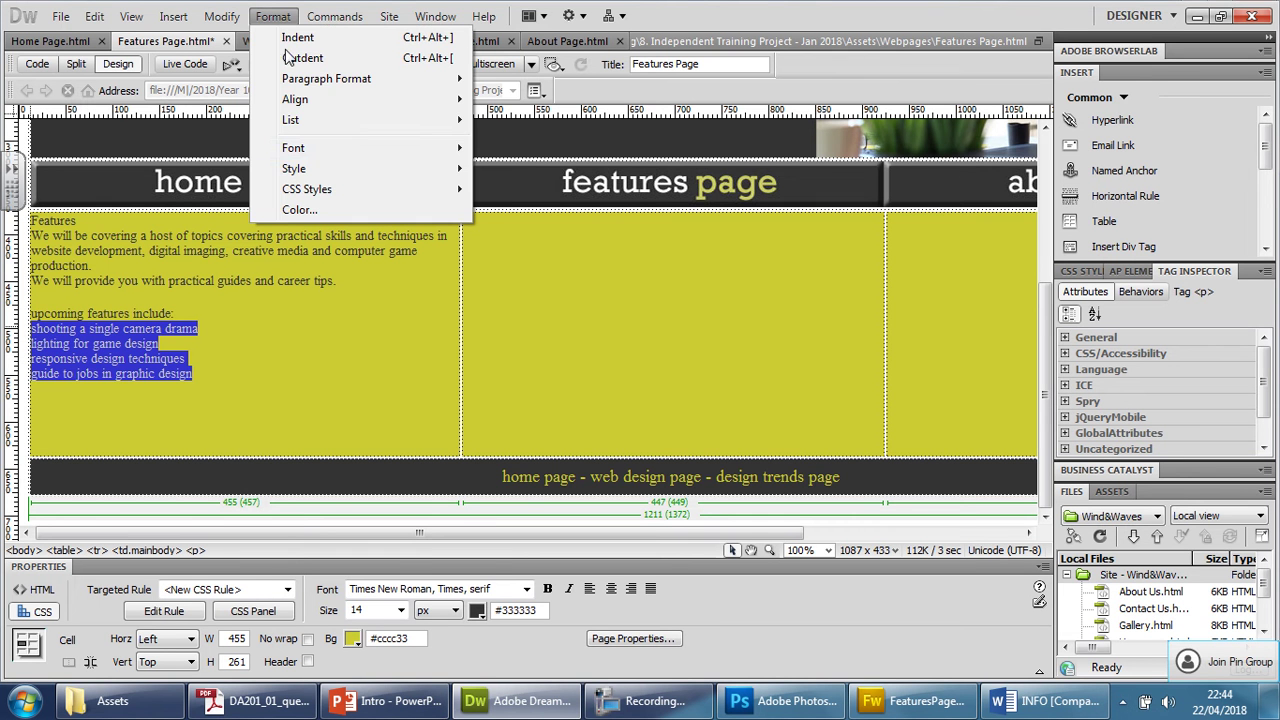
mouse_move(329, 120)
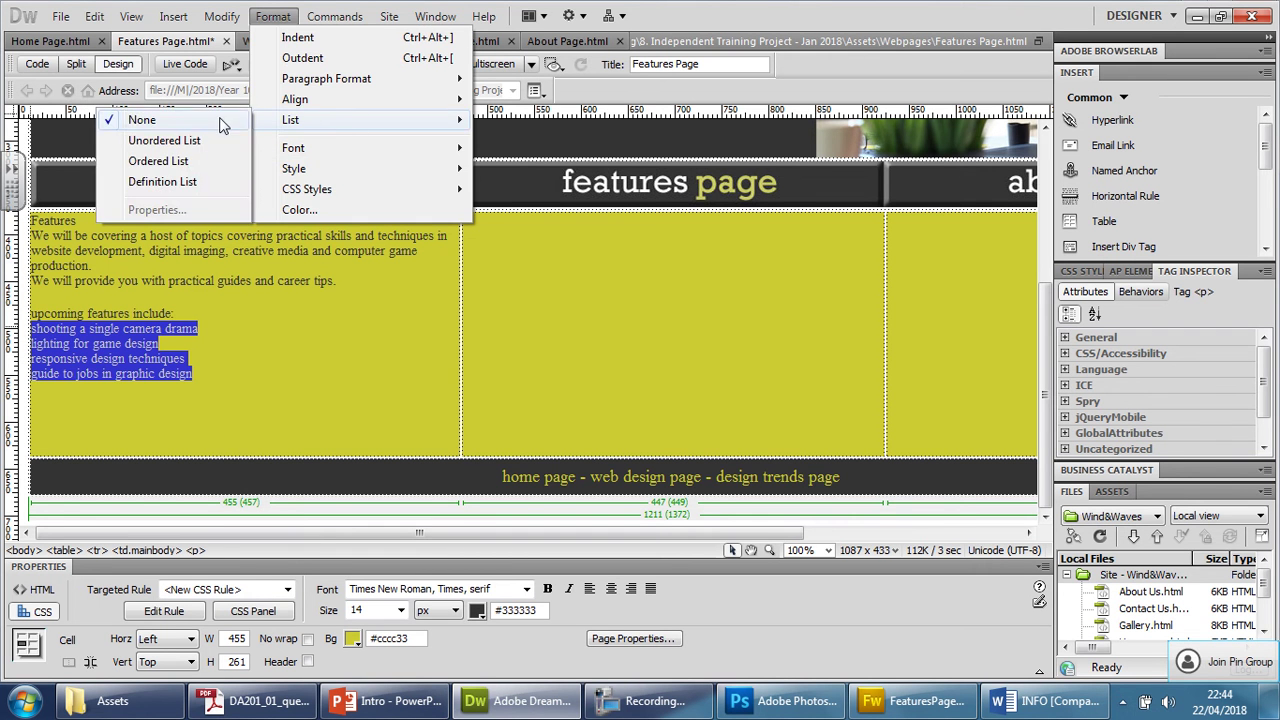
left_click(189, 137)
left_click(72, 313)
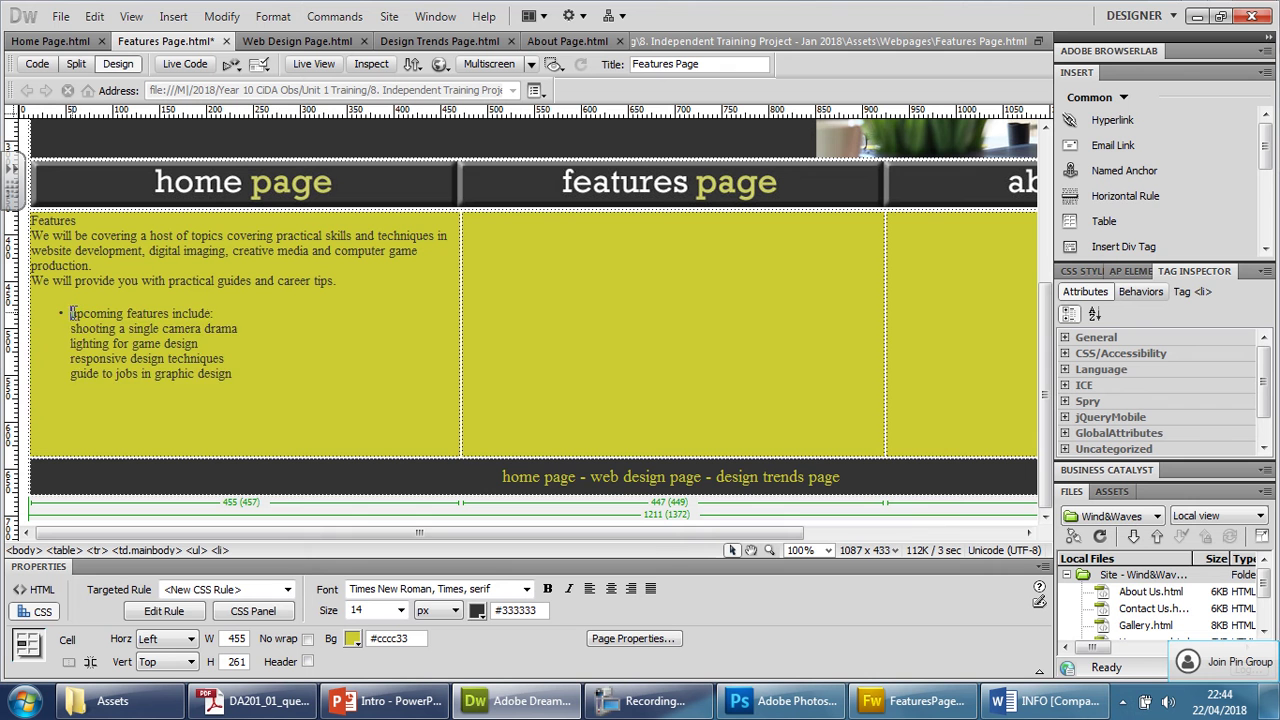
key("BackSpace")
key("Return")
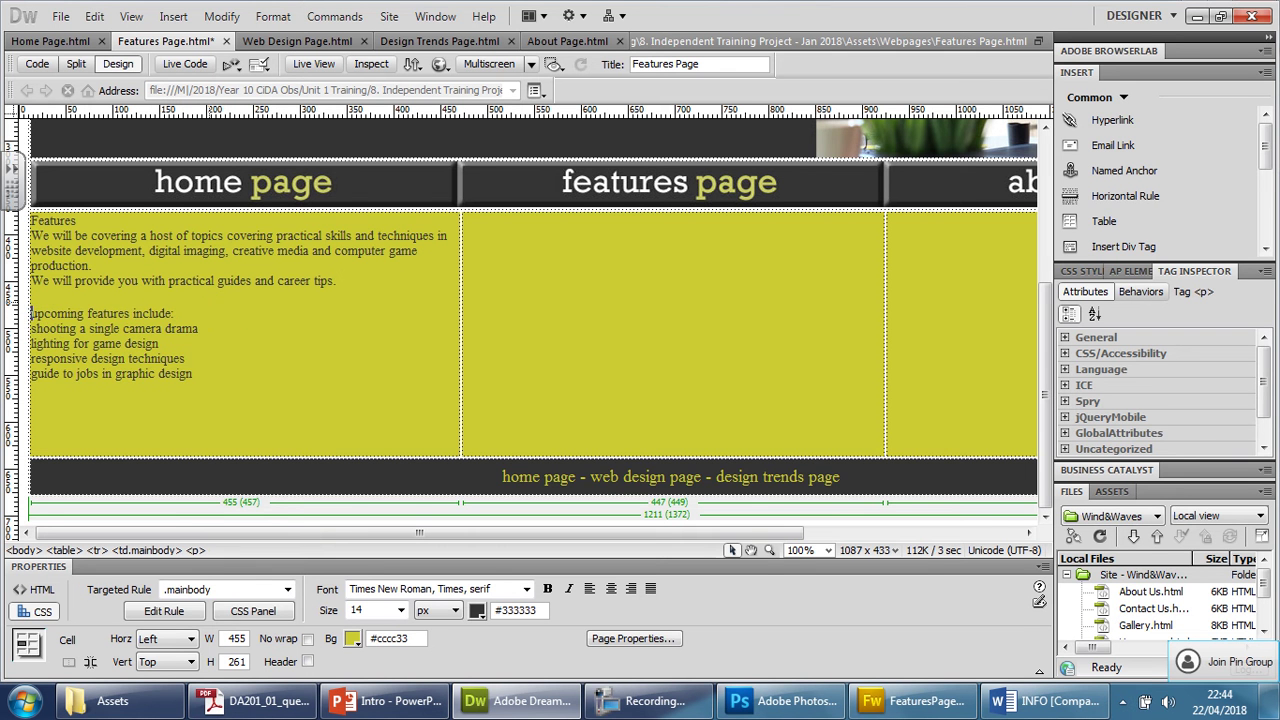
Insert a paragraph break after "upcoming features include:" and format the four feature lines below it as an unordered list
left_click(203, 315)
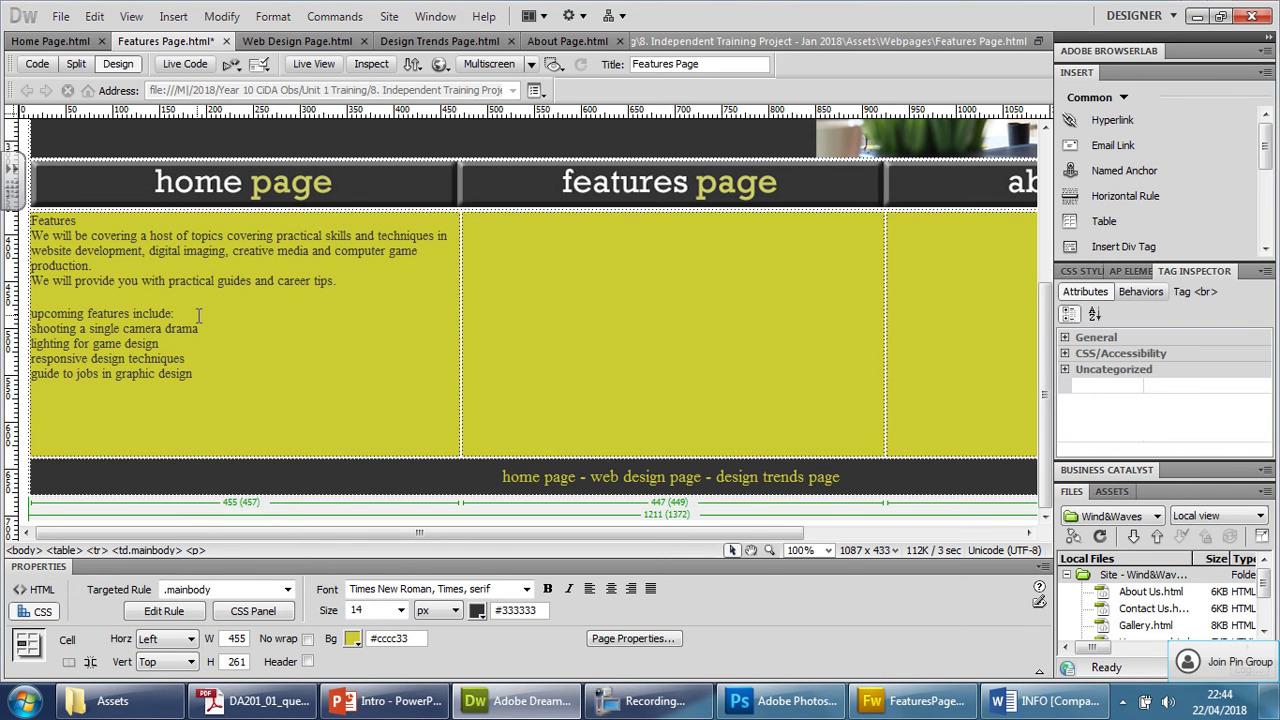
key("Return")
left_click_drag(212, 405, 30, 360)
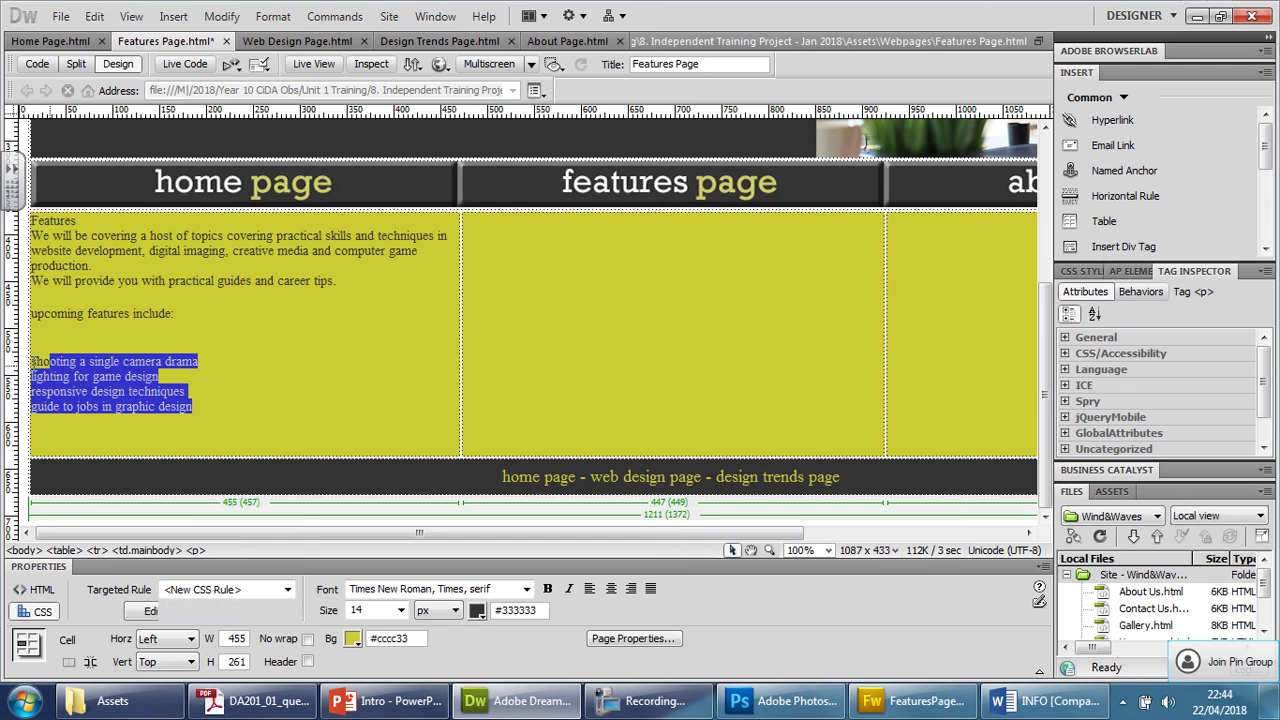
left_click(287, 16)
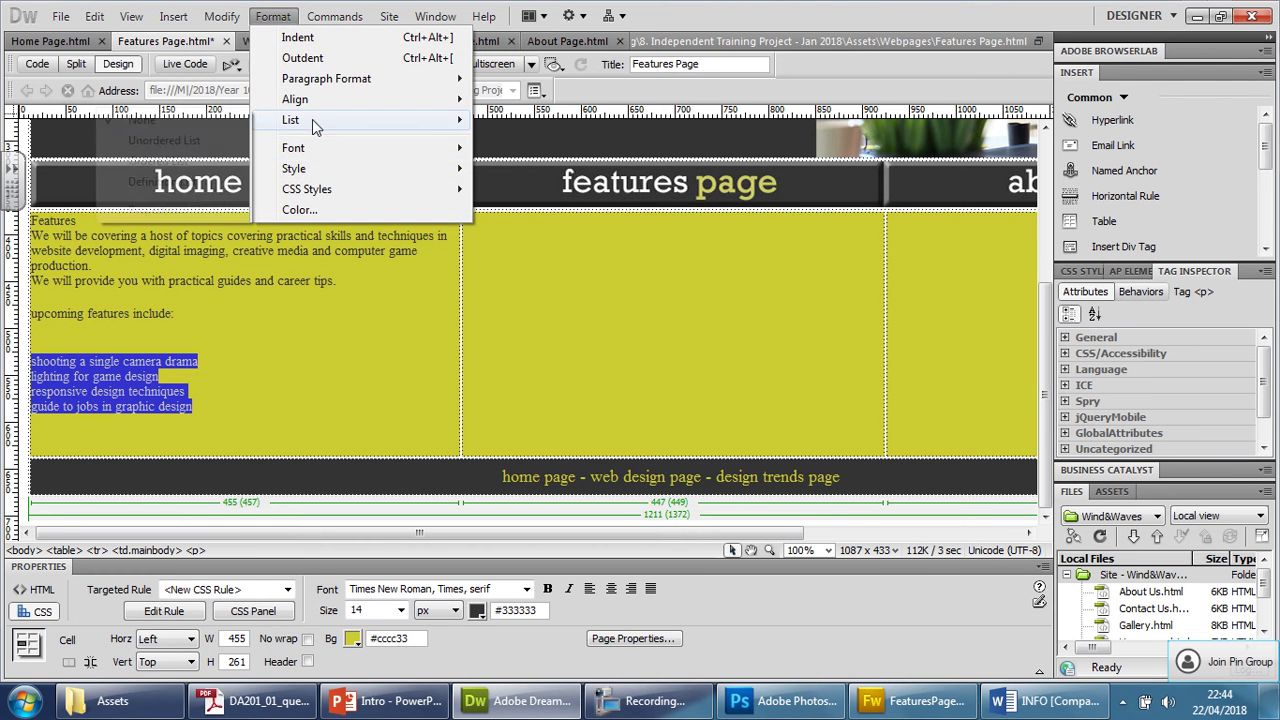
mouse_move(312, 121)
left_click(164, 138)
Remove the blank line above "shooting a single camera drama" and split the four feature lines into separate bullets
left_click(163, 362)
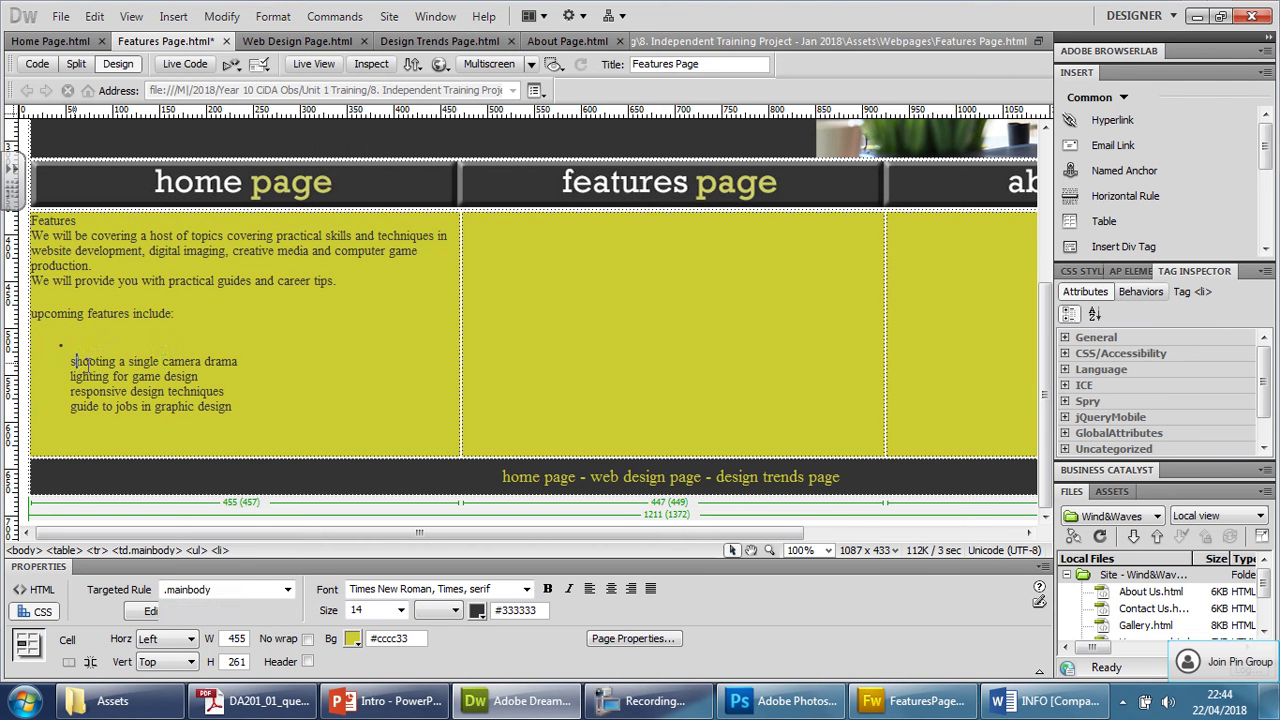
key("Home")
key("BackSpace")
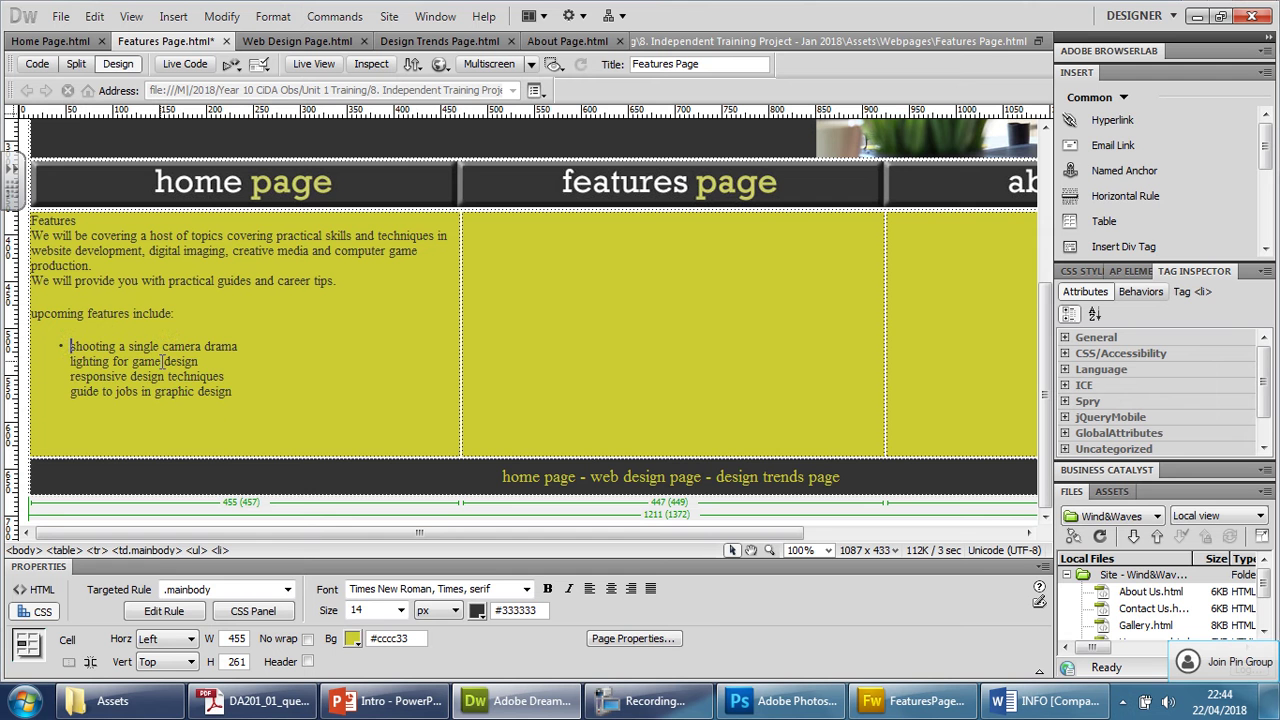
key("BackSpace")
key("Return")
left_click(72, 376)
key("BackSpace")
key("Return")
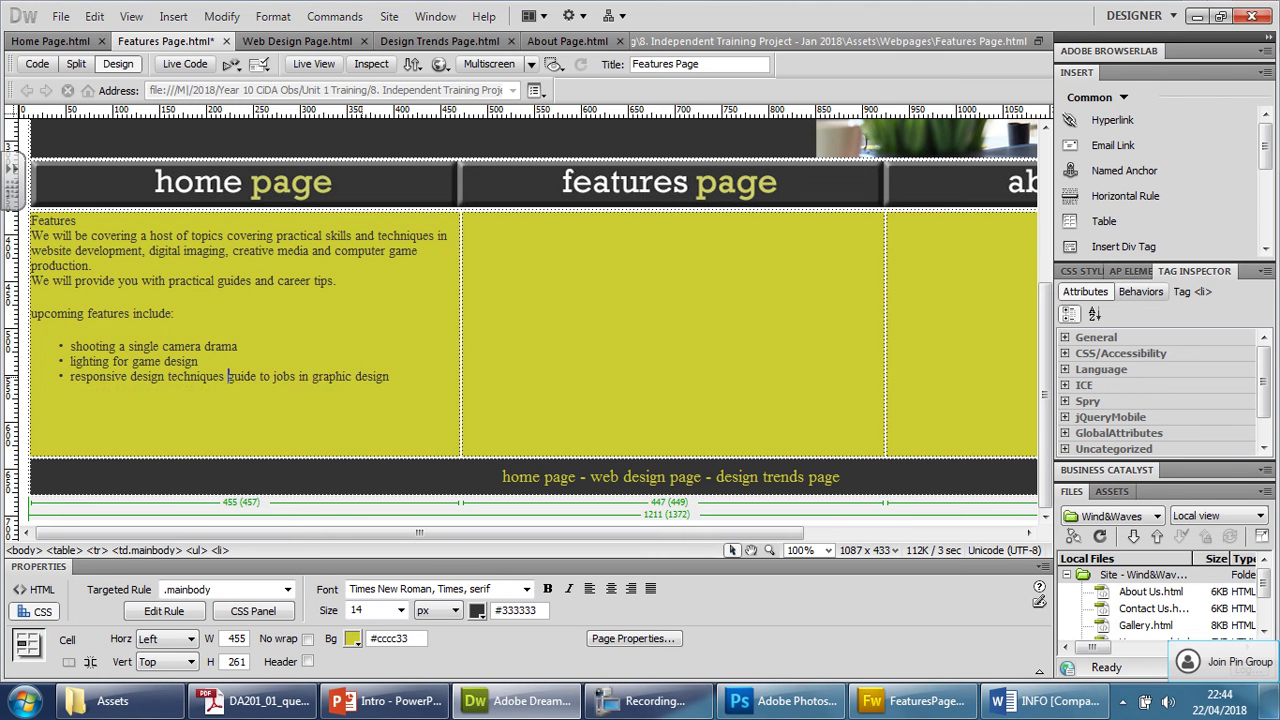
Insert paragraph breaks on Features Page.html after "computer game production." and after the "Features" heading
left_click(197, 262)
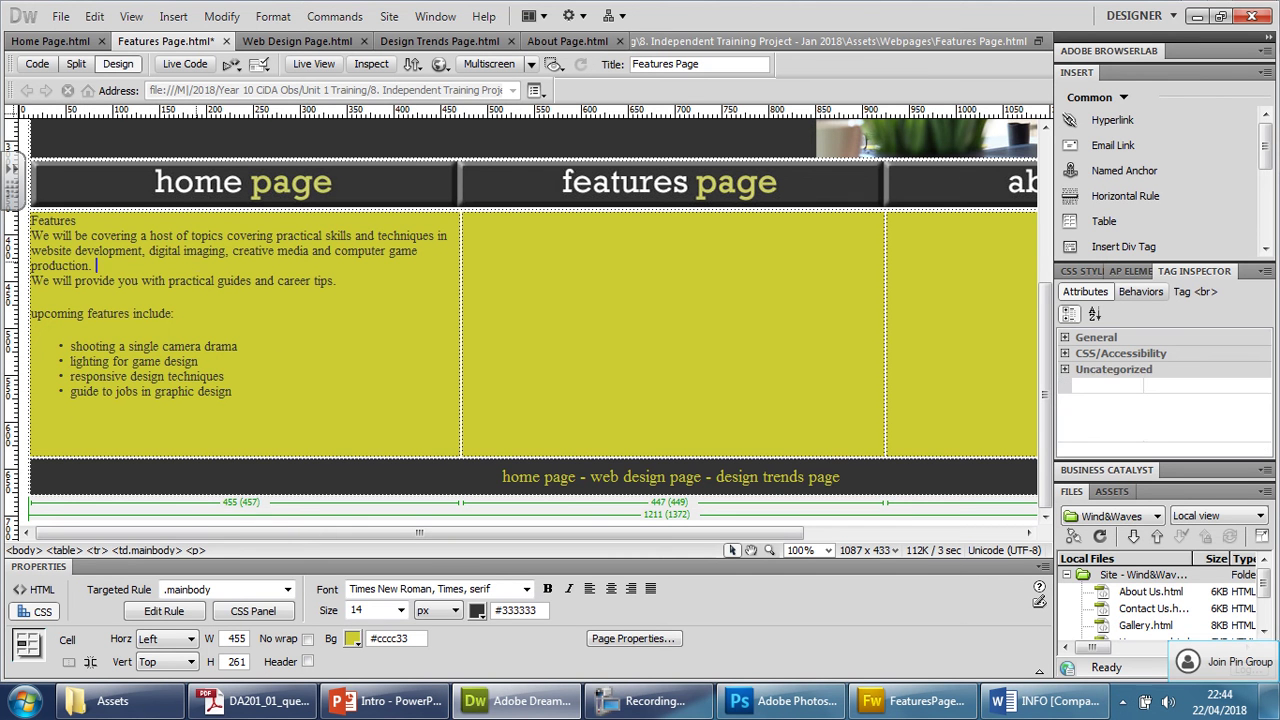
key("Return")
left_click(159, 222)
key("Return")
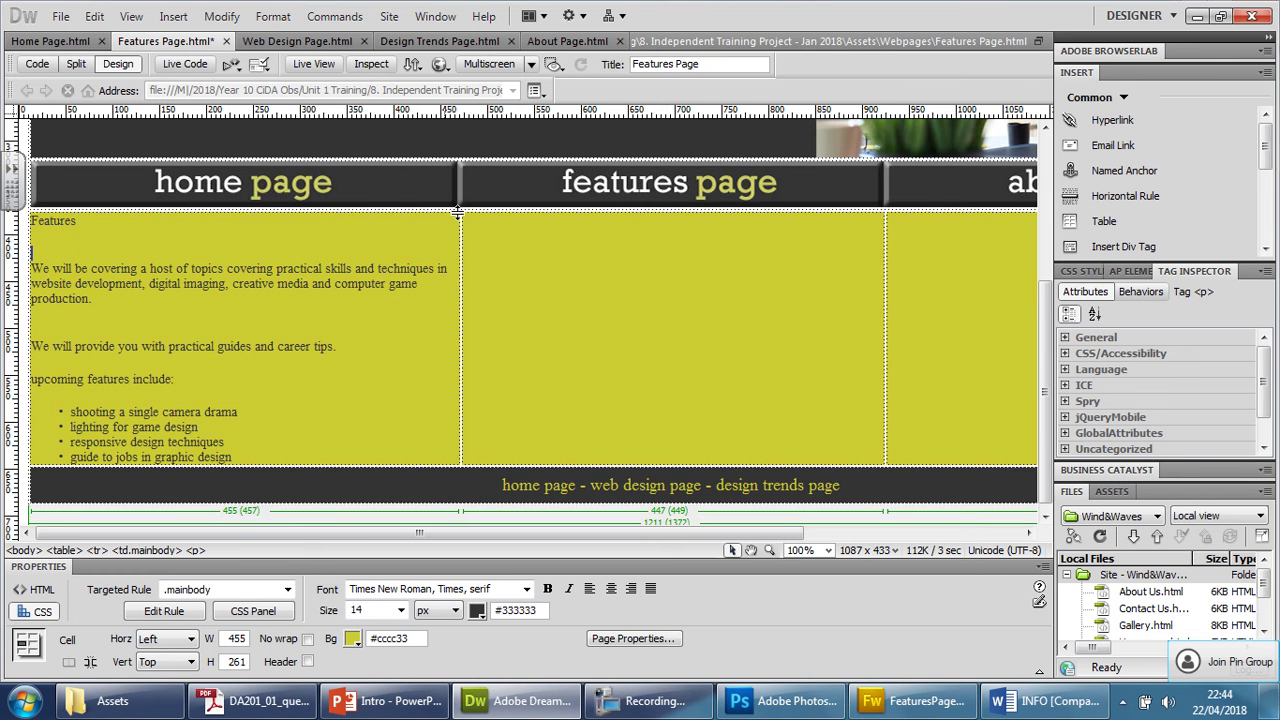
scroll(400, 243, "up", 2)
scroll(160, 55, "down", 1)
left_click(88, 41)
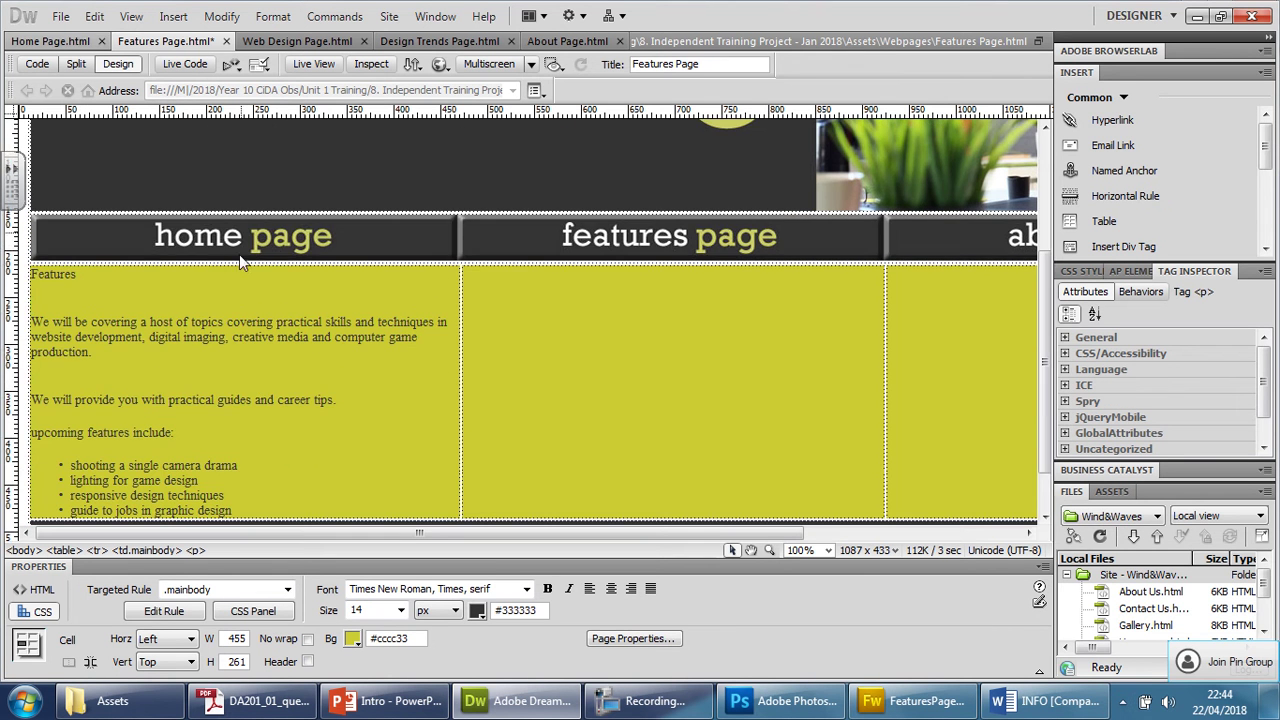
scroll(221, 271, "down", 1)
scroll(221, 271, "up", 4)
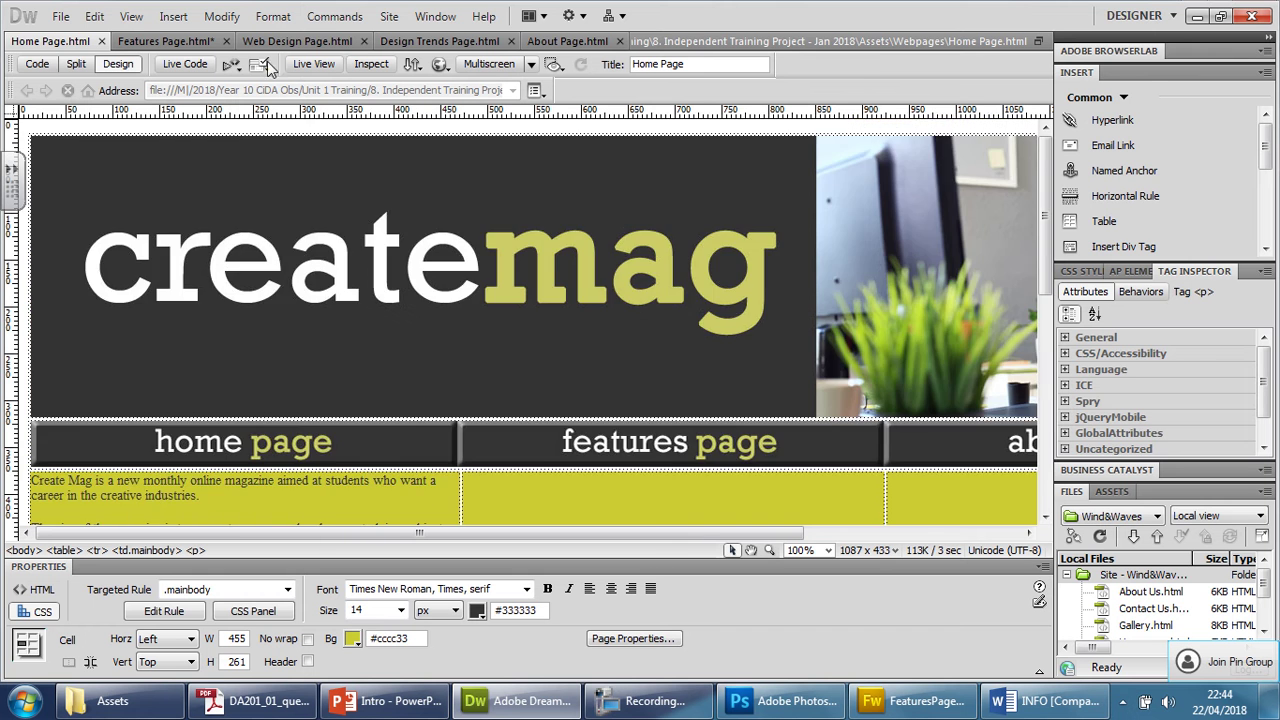
On Web Design Page.html, insert a paragraph break after the "Web Design" heading
left_click(297, 41)
left_click(152, 222)
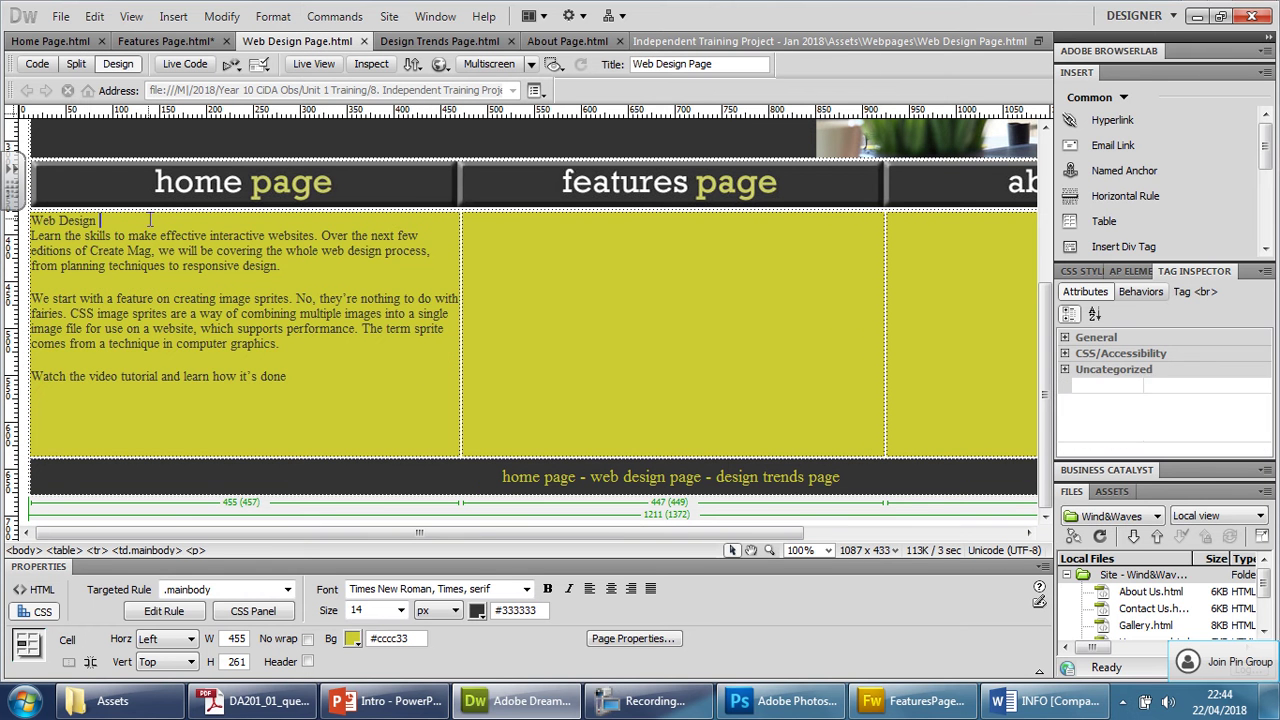
key("Return")
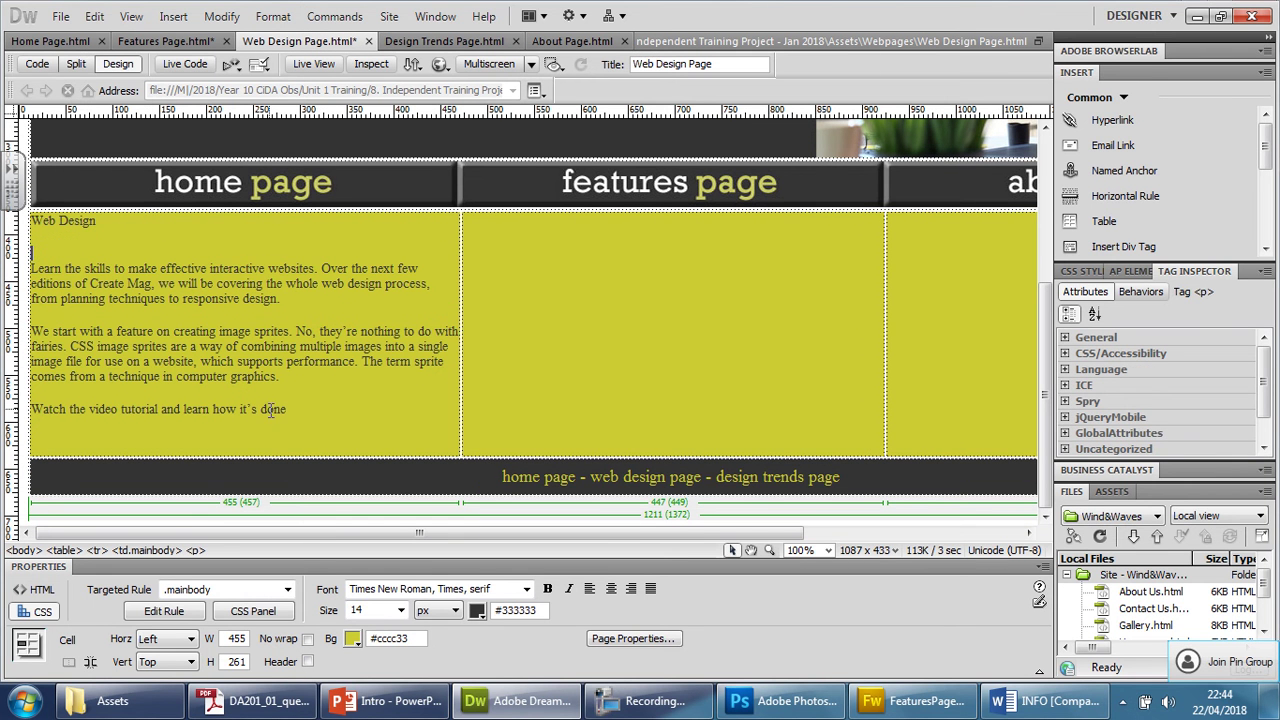
left_click(314, 407)
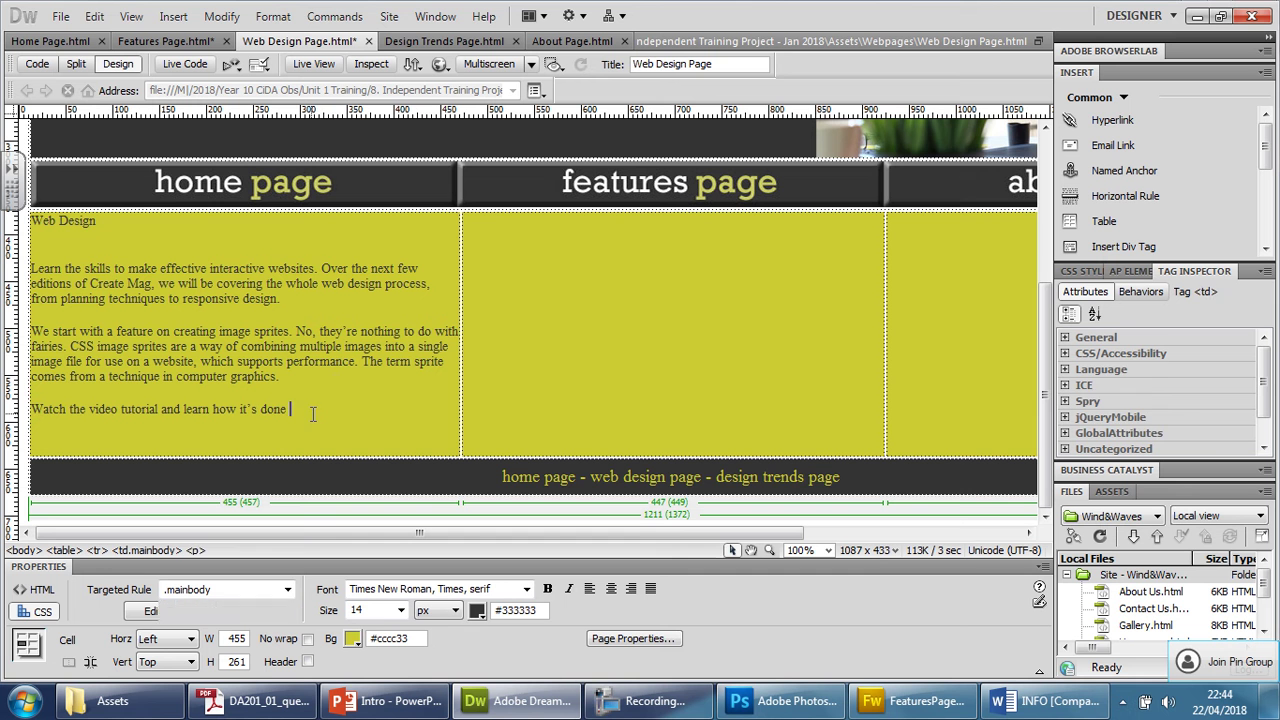
Insert a paragraph break after the "Design Trends" heading on Design Trends Page.html and after the "About" heading on About Page.html
left_click(440, 41)
left_click(135, 213)
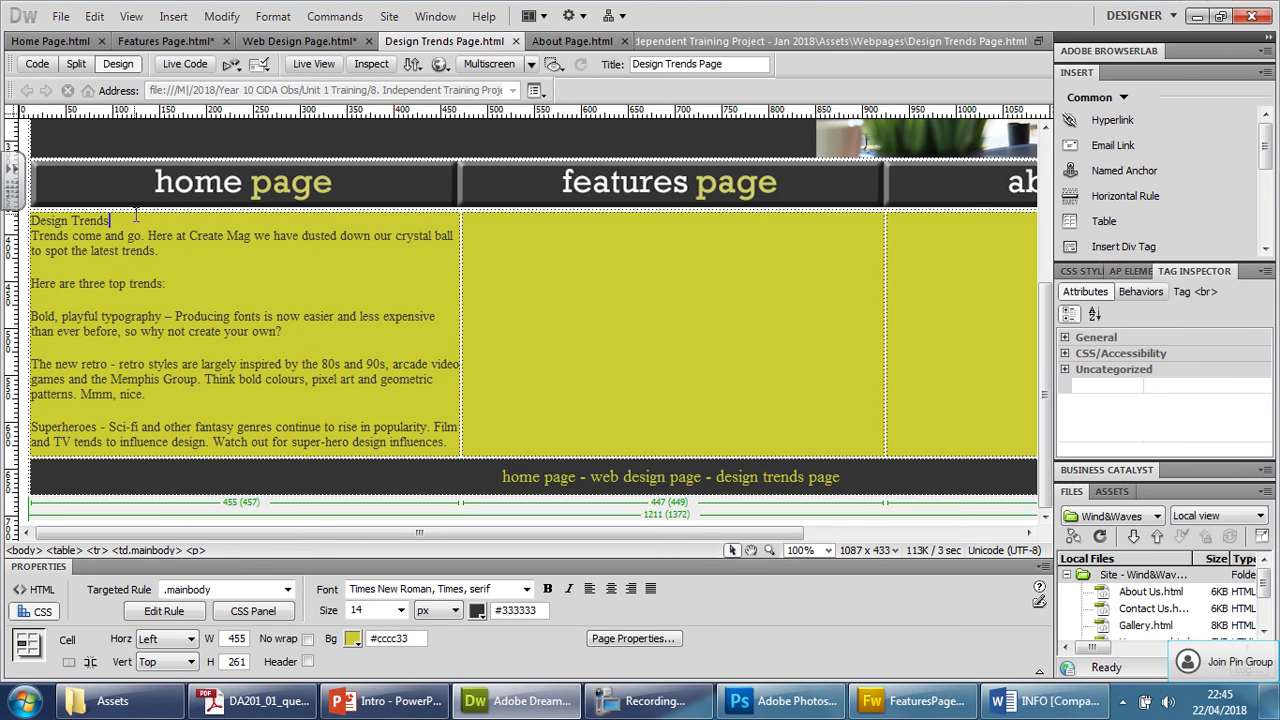
key("Return")
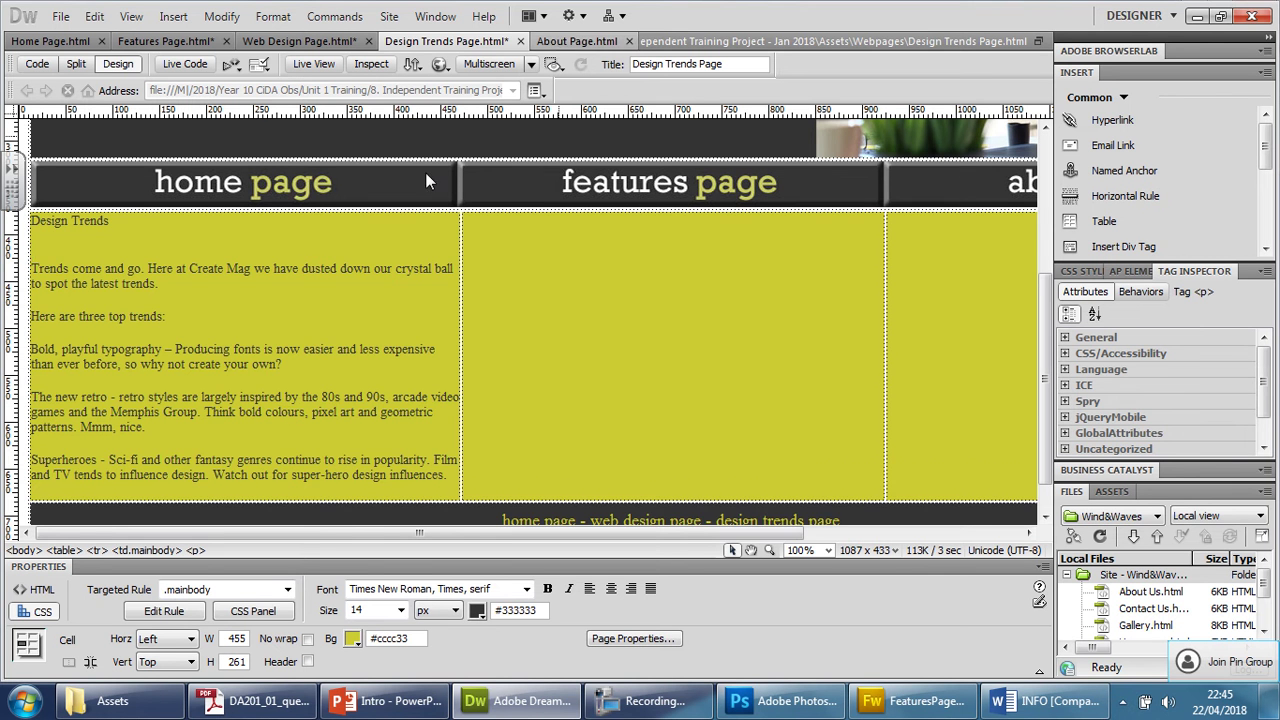
left_click(577, 41)
left_click(139, 213)
key("Return")
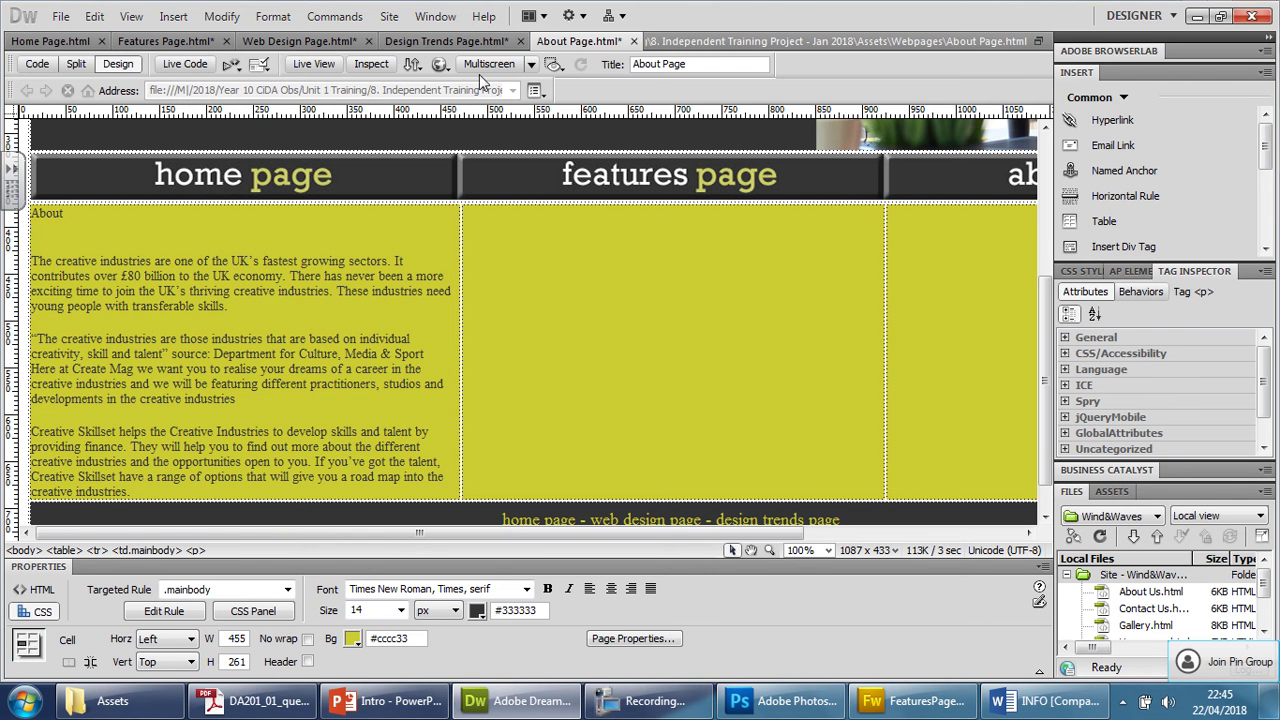
Apply the boldfont class to the "About" heading
double_click(55, 215)
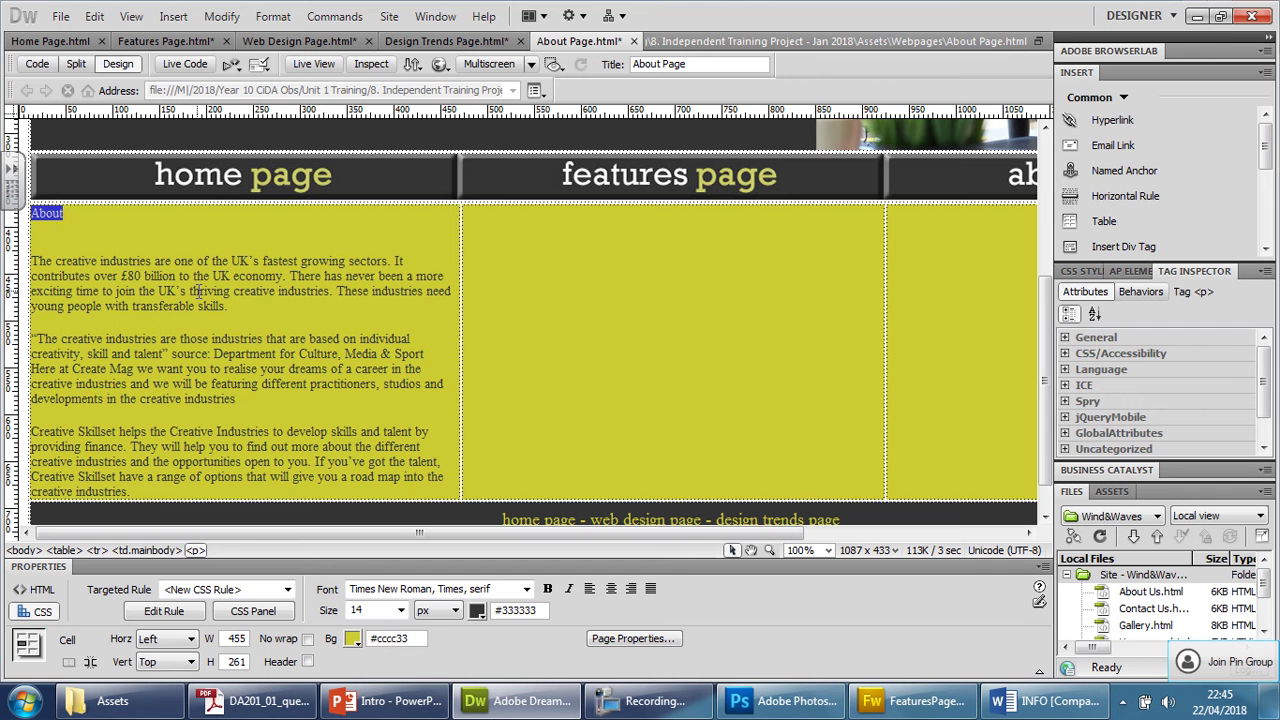
left_click(287, 590)
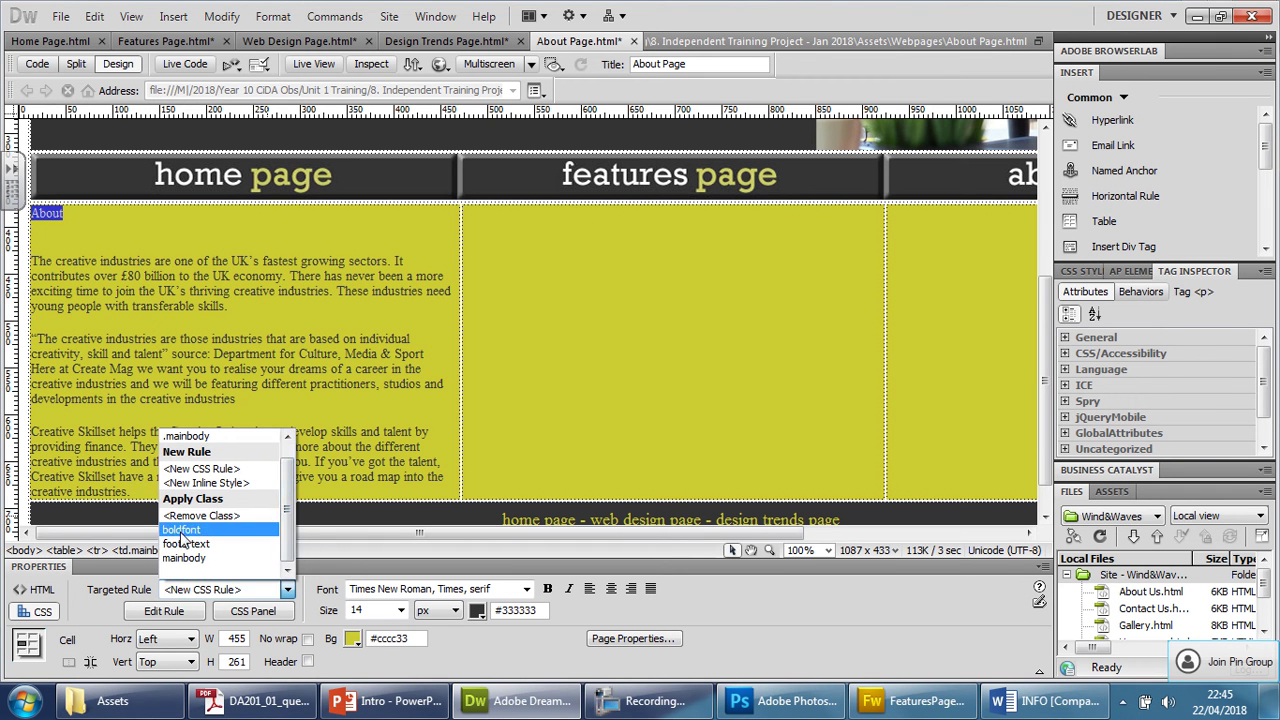
left_click(180, 530)
left_click(104, 231)
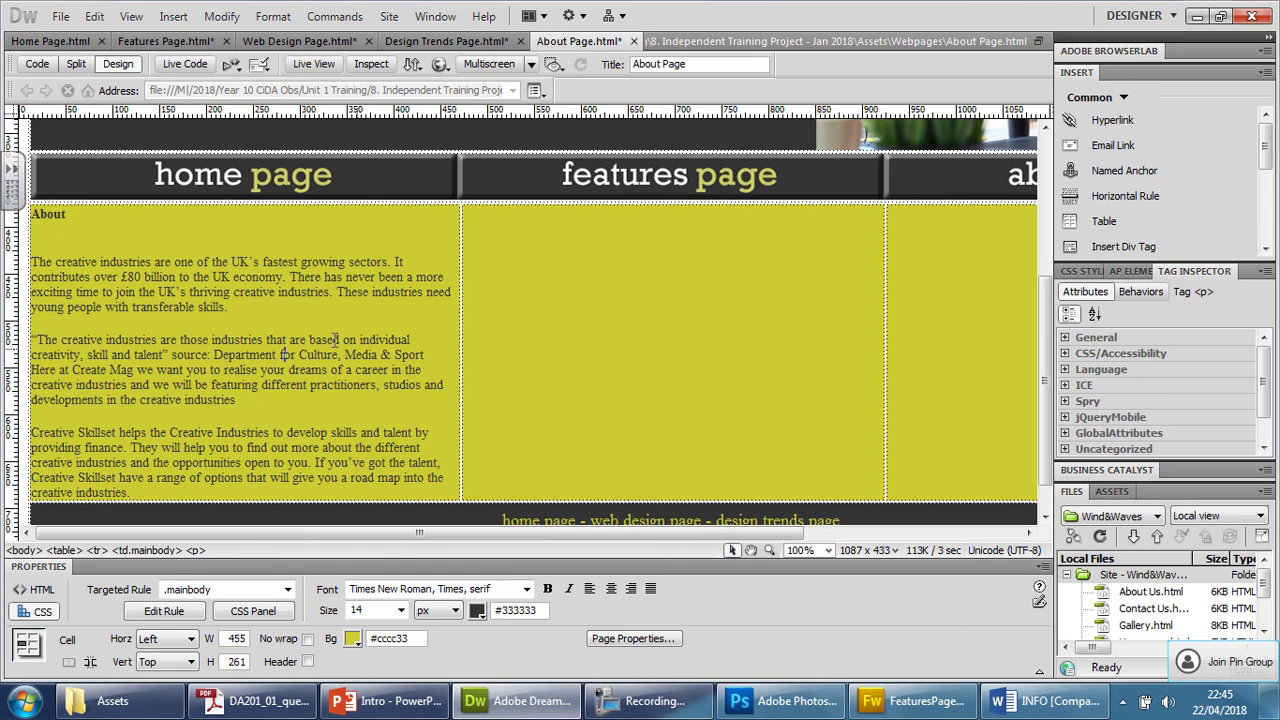
left_click(76, 247)
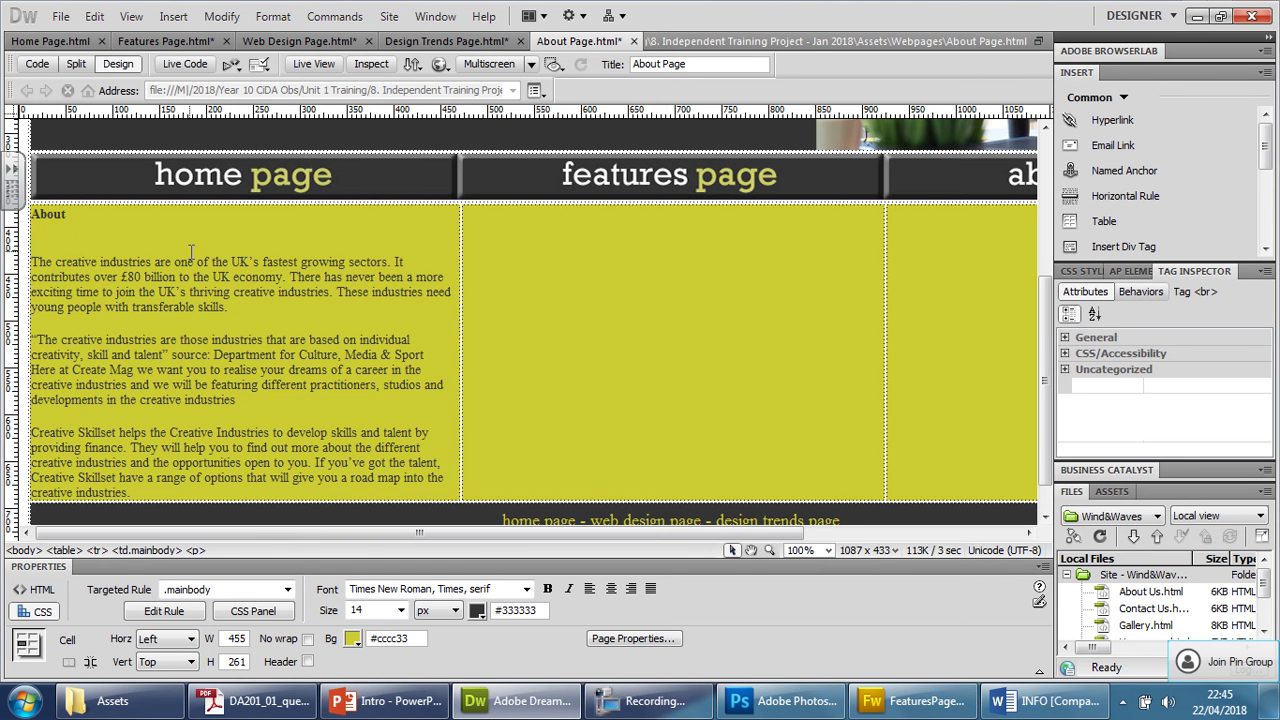
key("BackSpace")
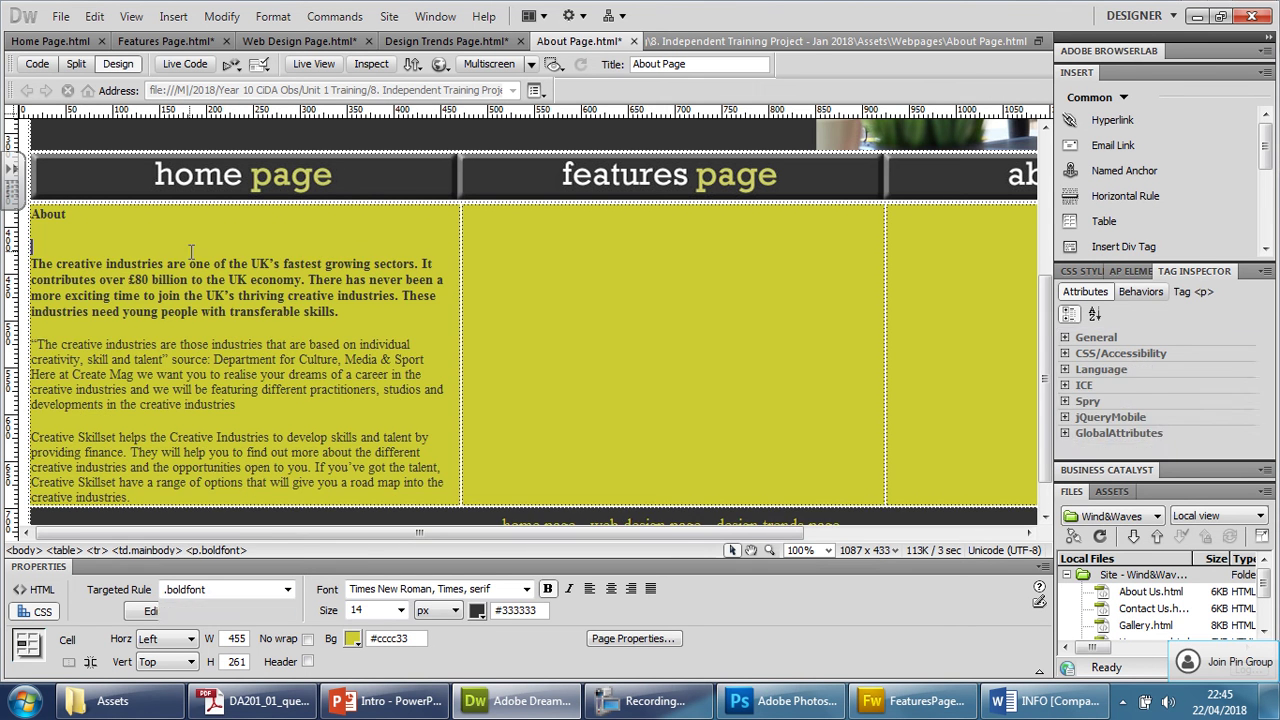
key("ctrl+z")
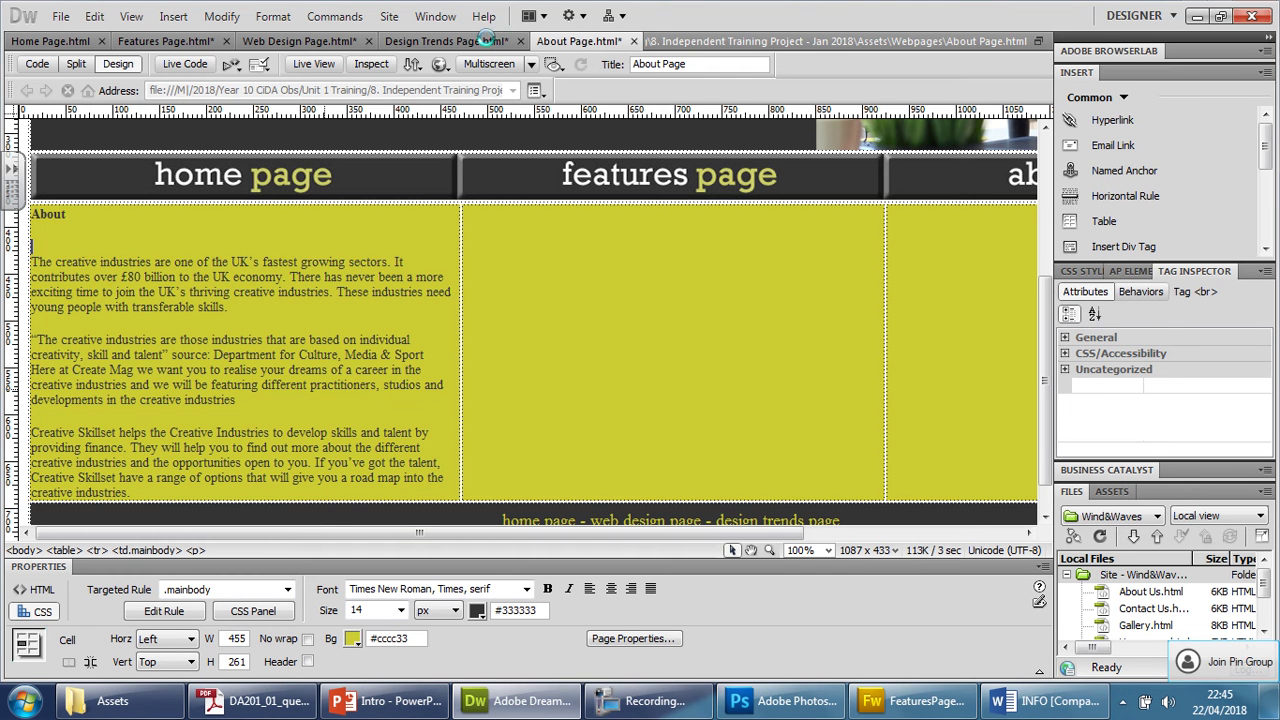
On Design Trends Page.html, apply the boldfont class to the "Design Trends" heading
left_click(485, 40)
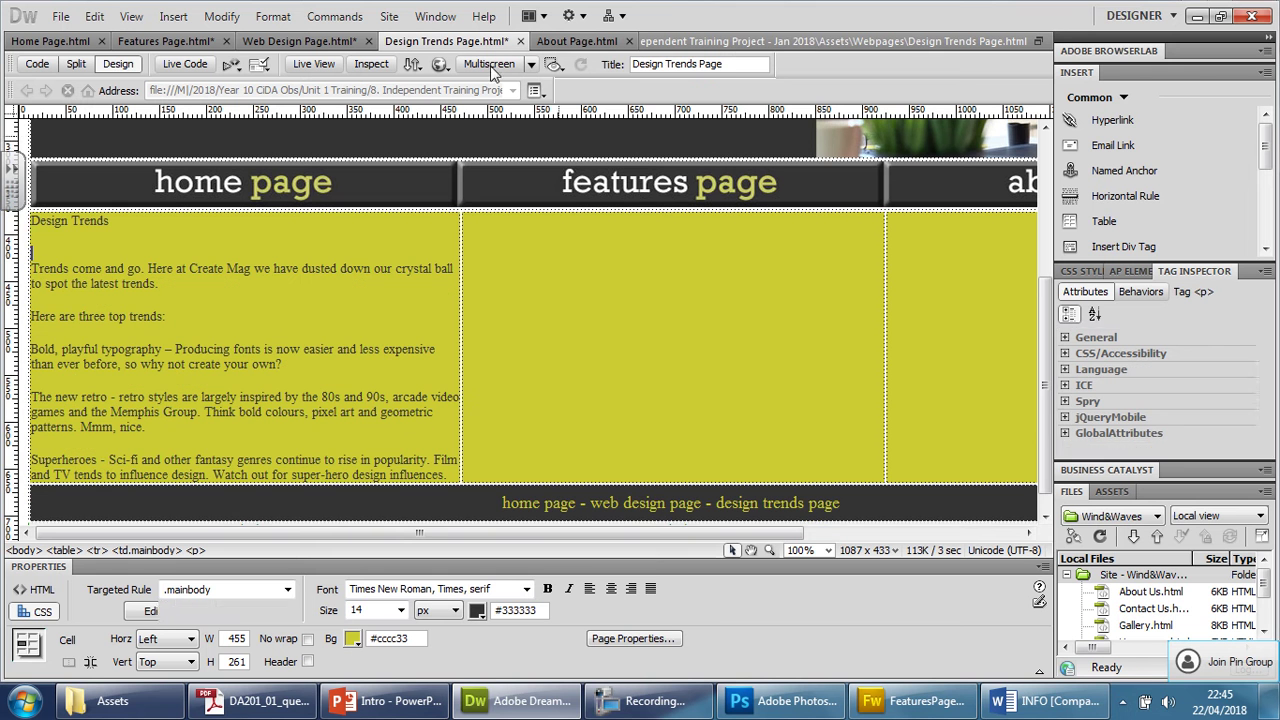
left_click(117, 235)
left_click_drag(106, 222, 30, 222)
left_click(195, 550)
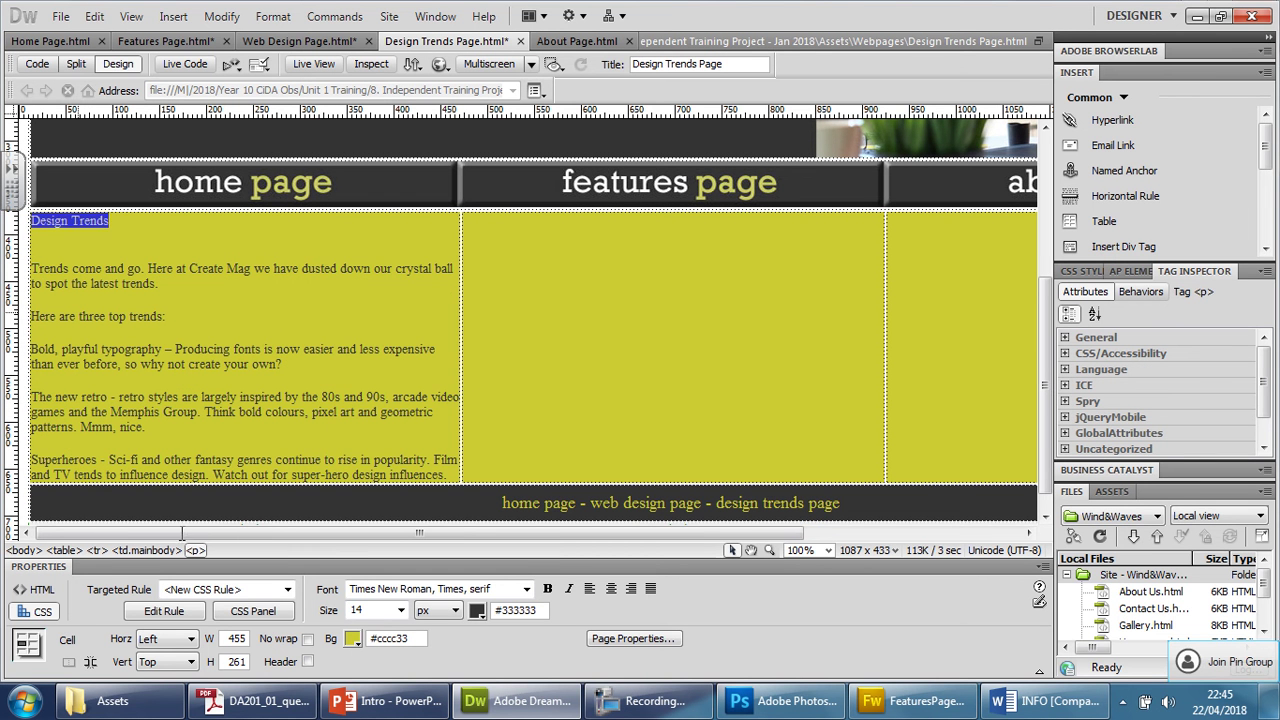
left_click(285, 590)
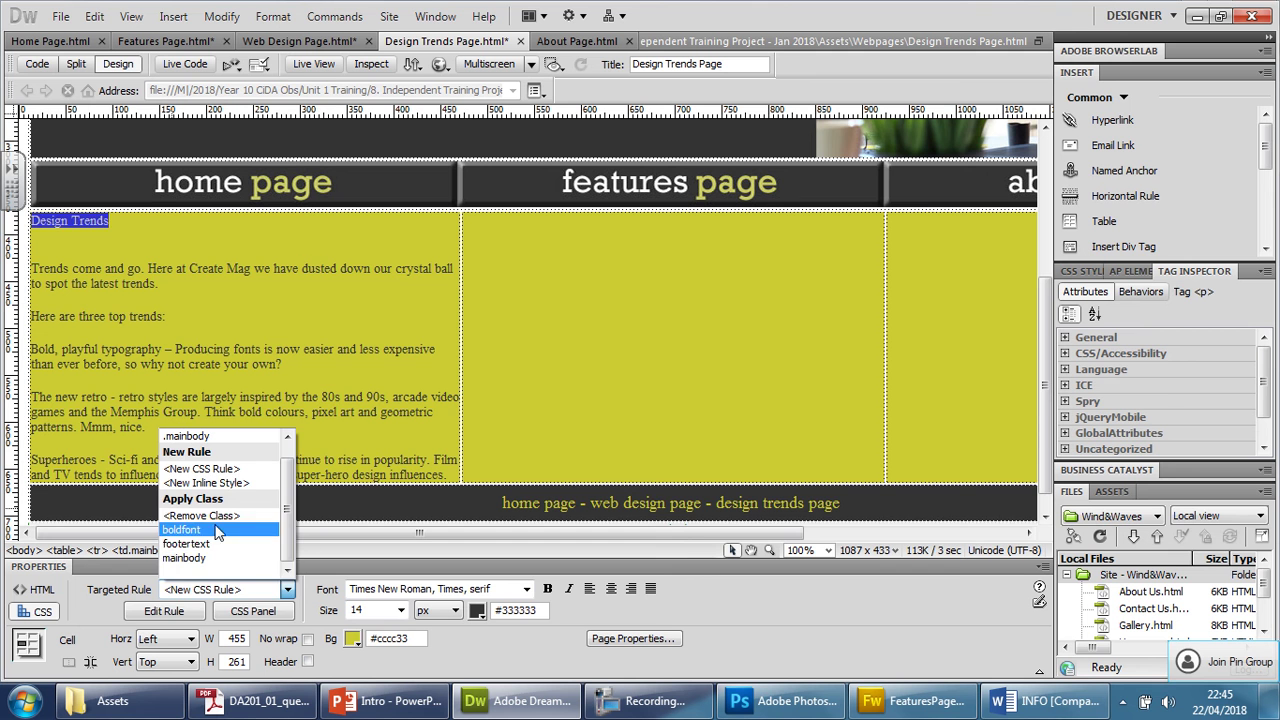
left_click(215, 529)
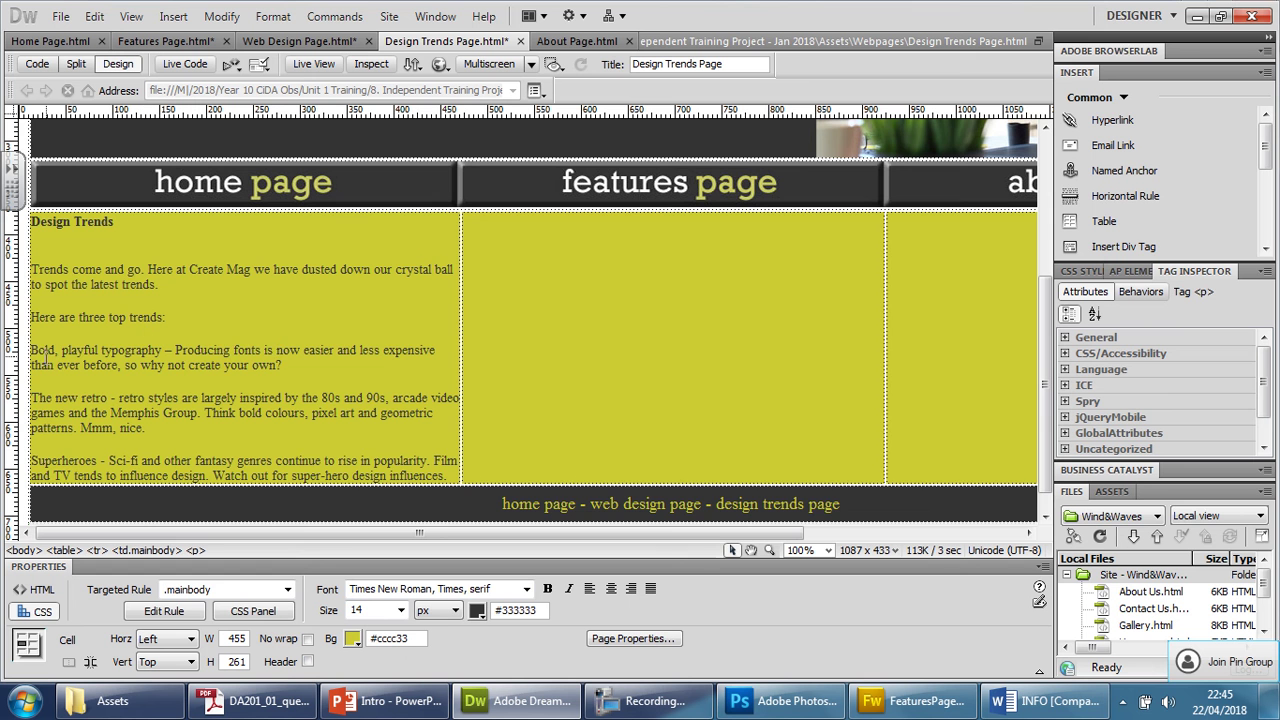
Format the three trend paragraphs, from "Bold, playful typography" to "super-hero design influences.", as an ordered list
left_click_drag(32, 352, 434, 480)
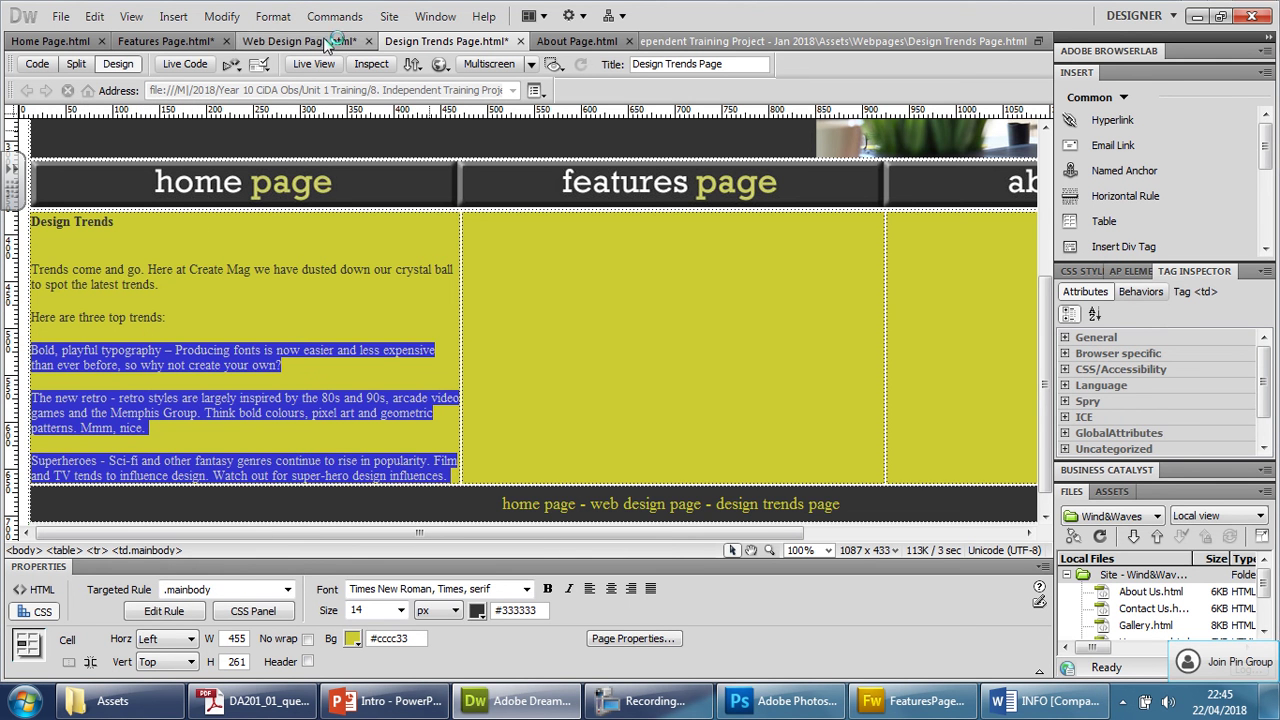
left_click(274, 17)
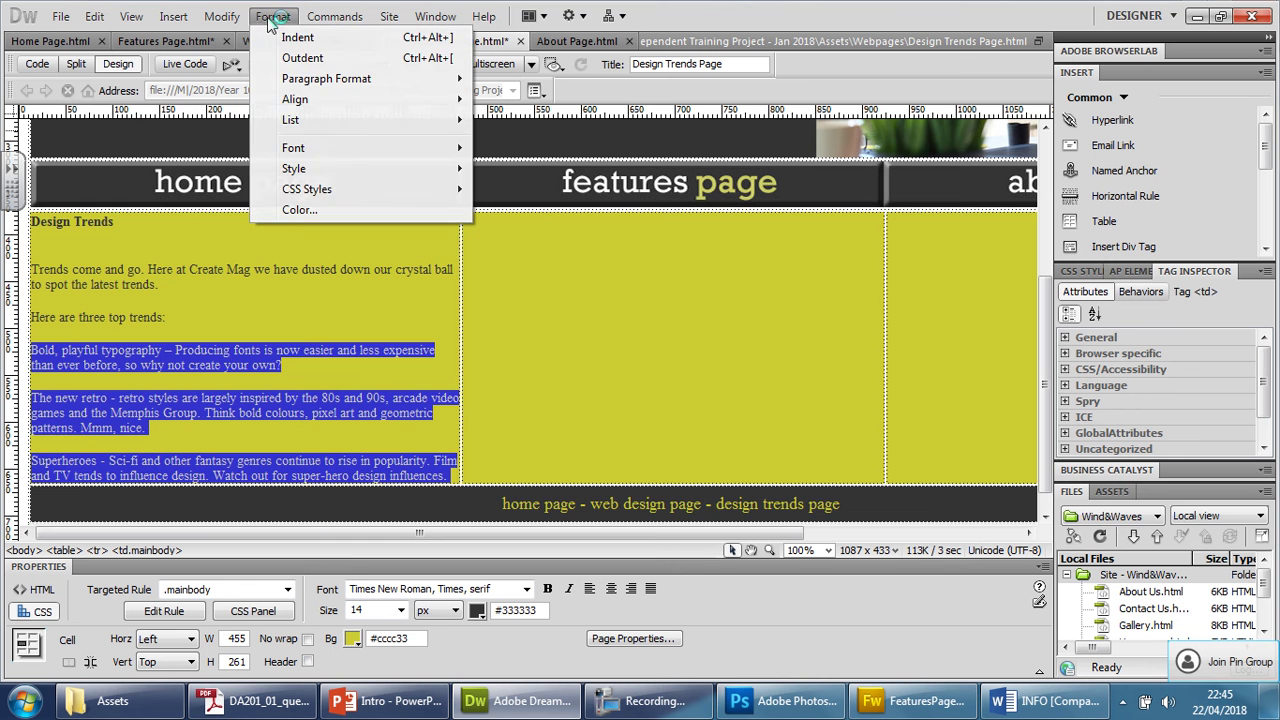
mouse_move(310, 122)
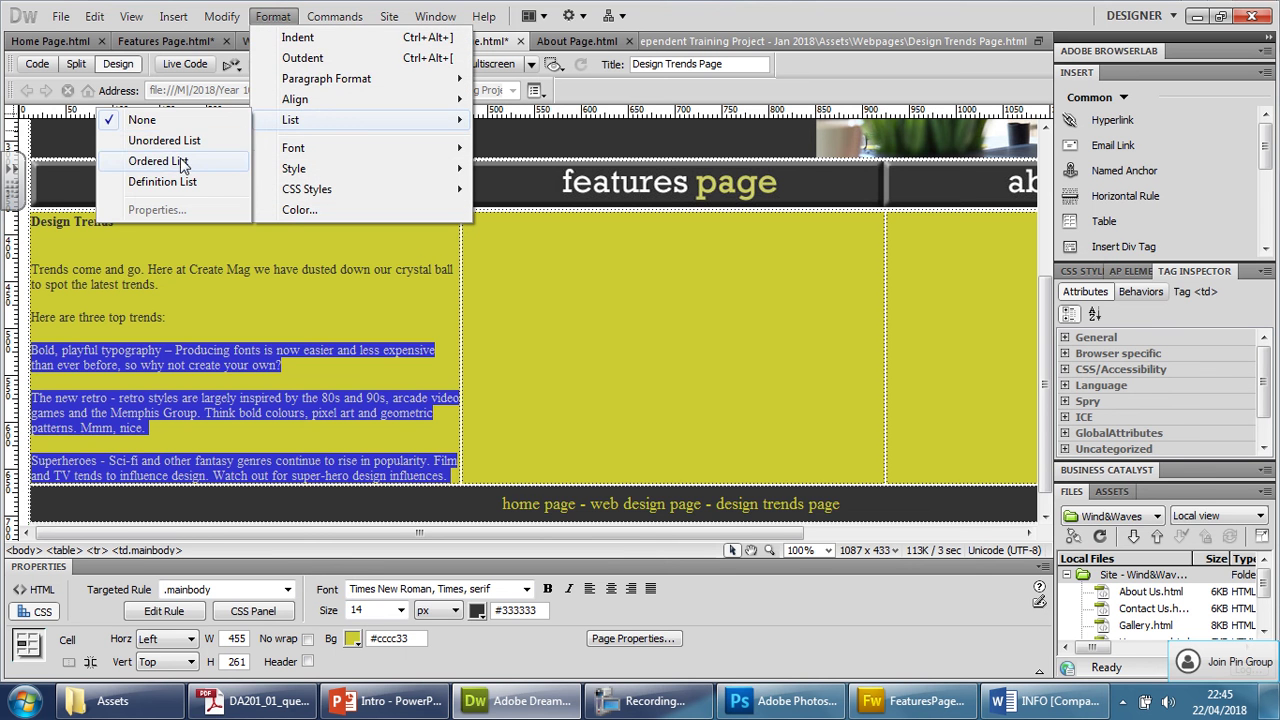
left_click(185, 161)
left_click(240, 318)
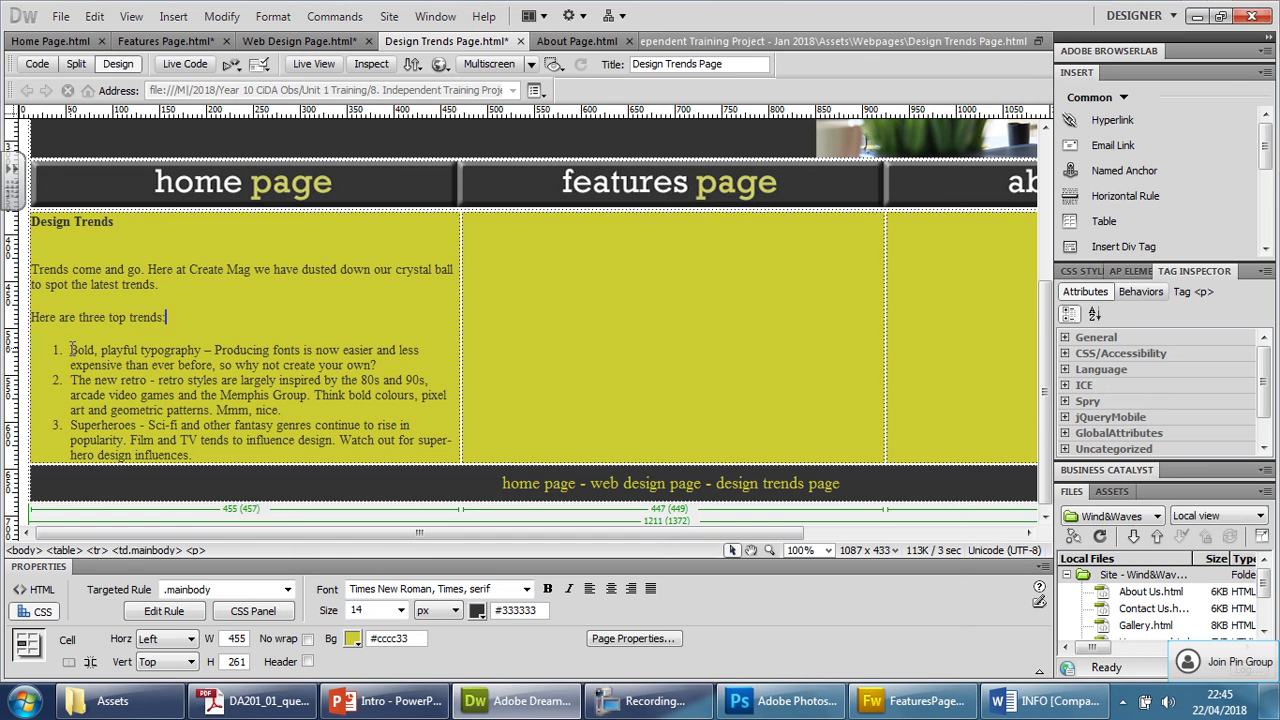
Apply the boldfont class to the line "Here are three top trends:"
left_click_drag(103, 325, 31, 316)
left_click(178, 316)
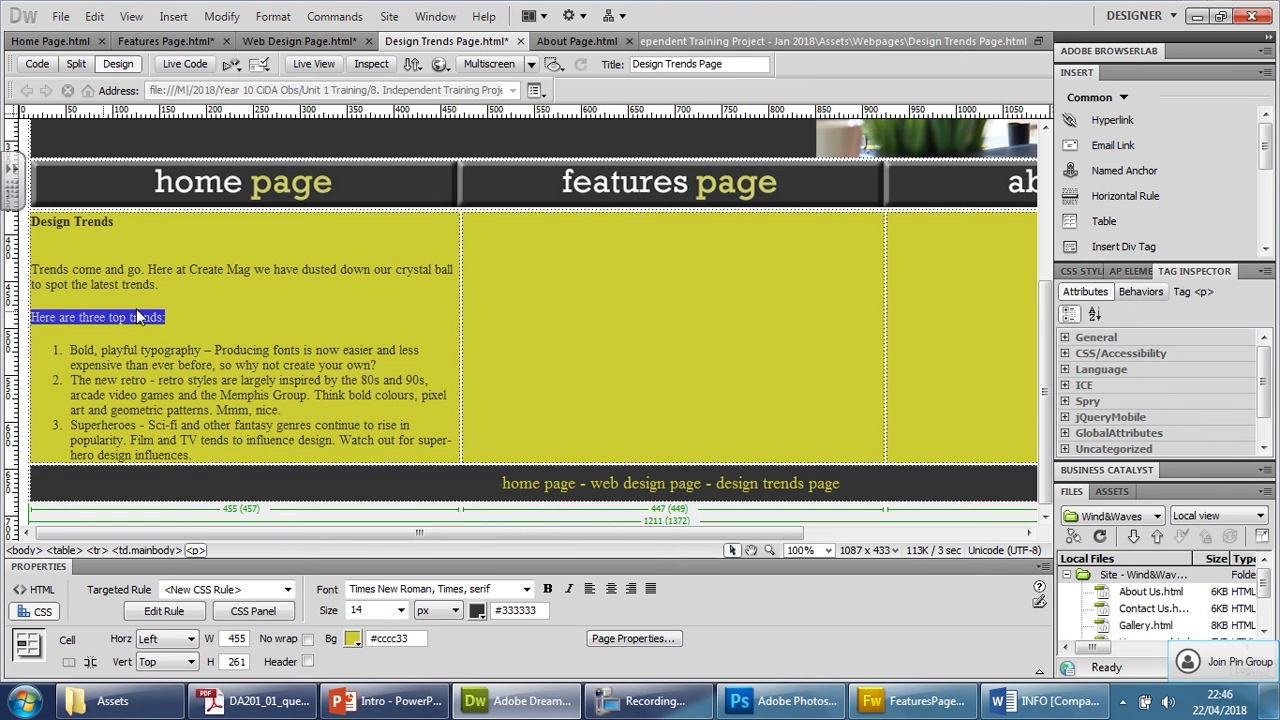
left_click(285, 589)
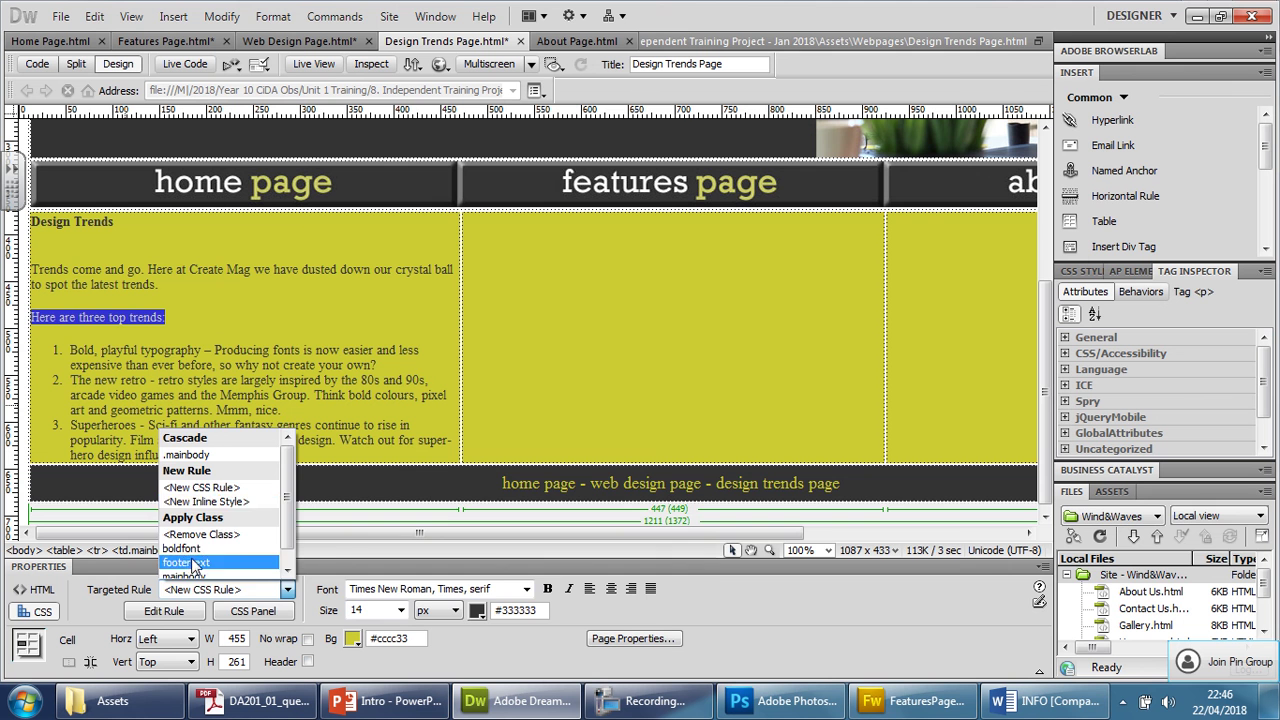
left_click(186, 454)
Apply the boldfont class to the list item lead-ins "Bold, playful typography", "The new retro" and "Superheroes"
left_click(70, 350)
left_click_drag(70, 350, 201, 351)
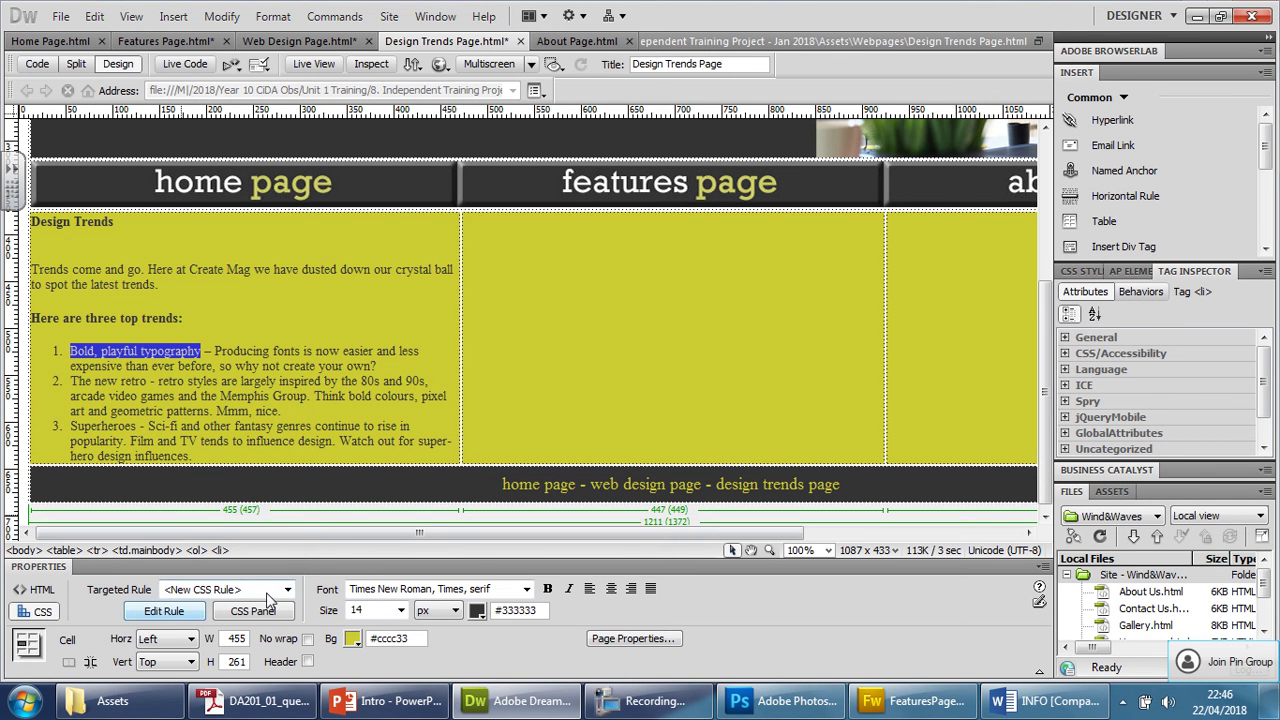
left_click(286, 590)
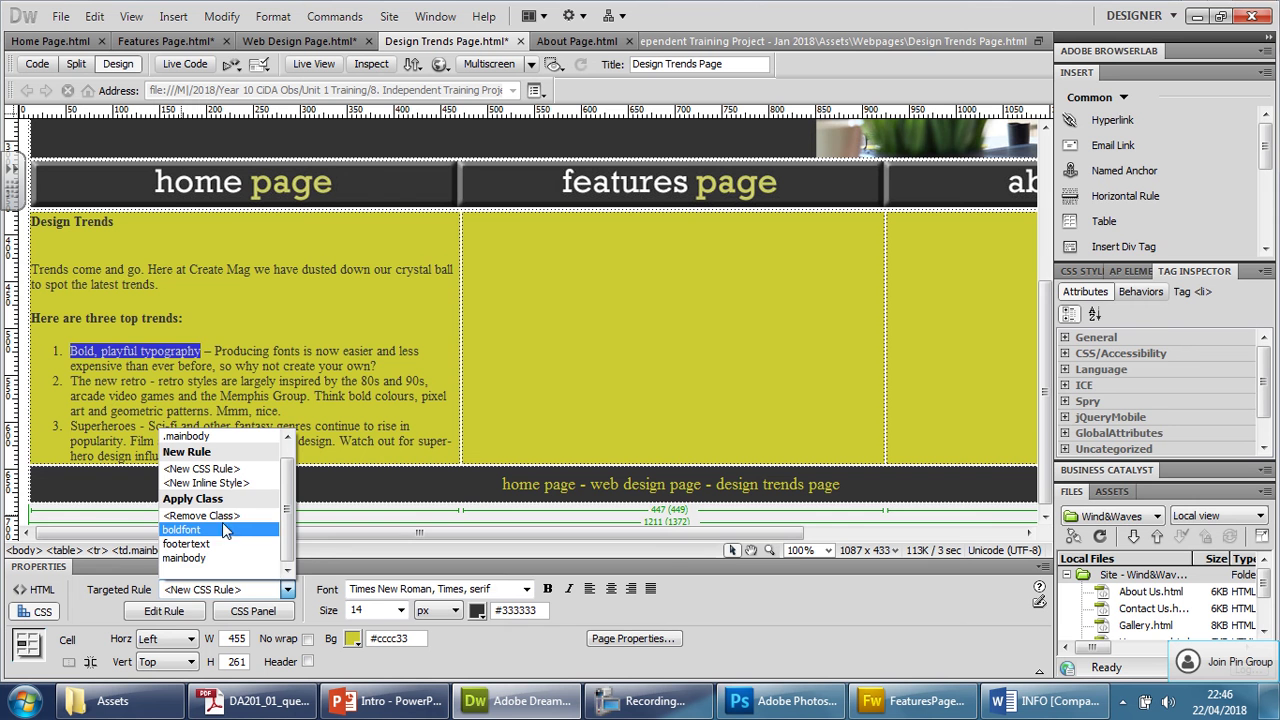
left_click(218, 530)
left_click_drag(70, 381, 148, 383)
left_click(245, 590)
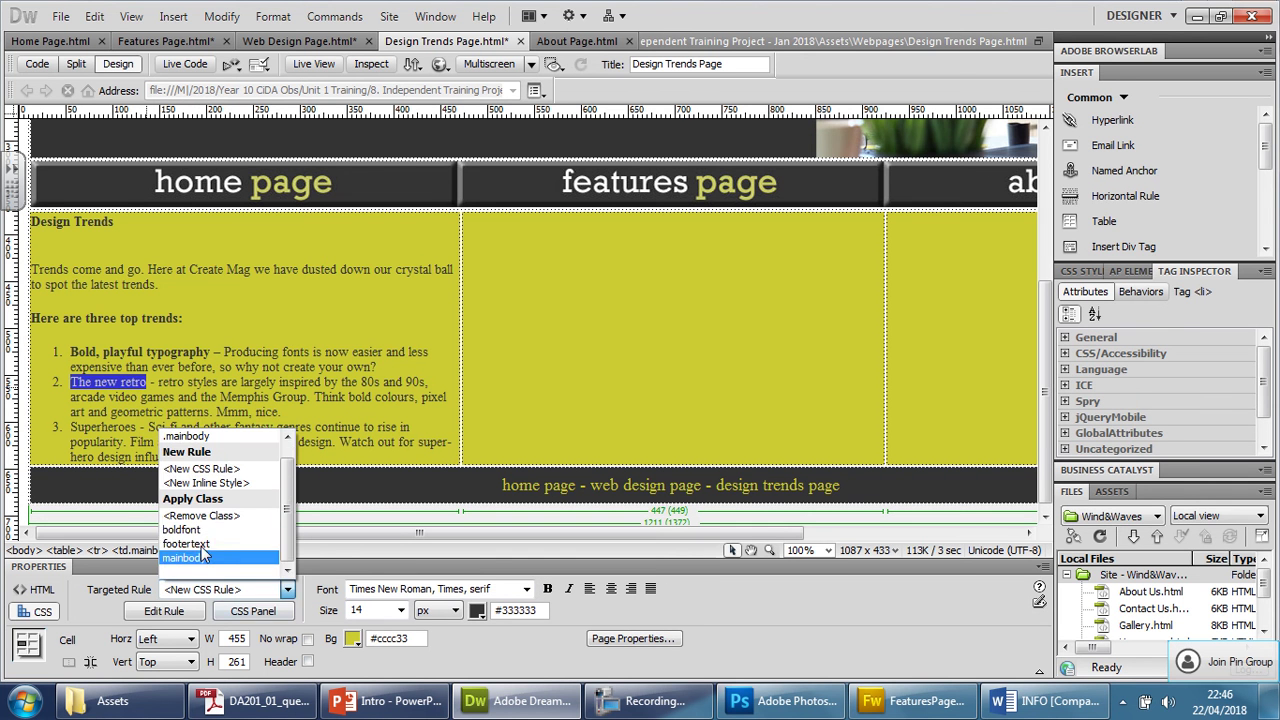
left_click(207, 540)
double_click(98, 430)
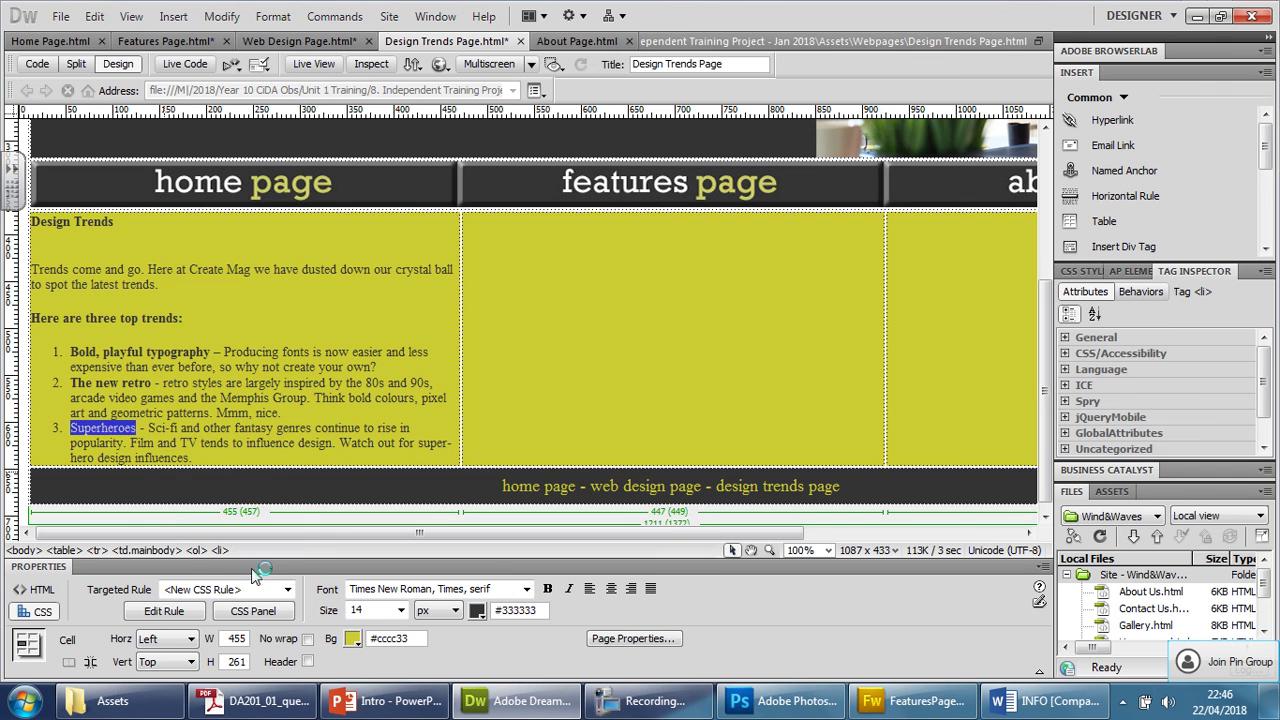
left_click(250, 590)
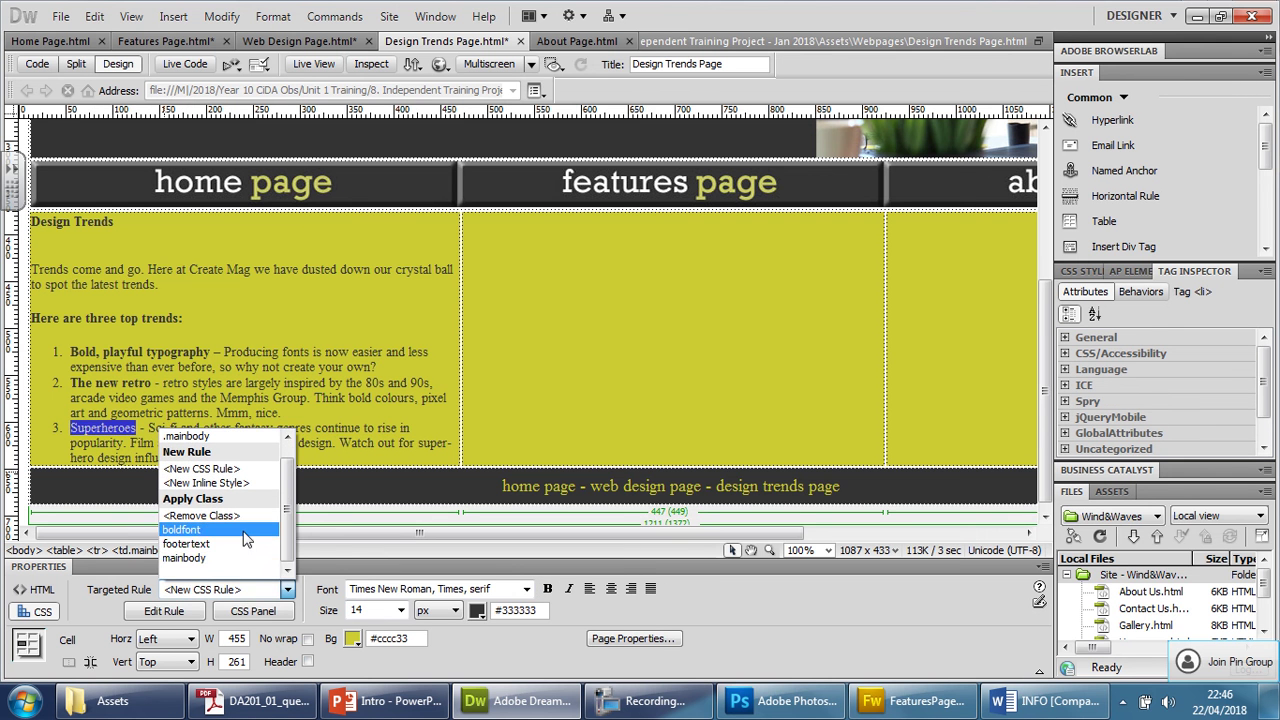
left_click(240, 532)
left_click(311, 415)
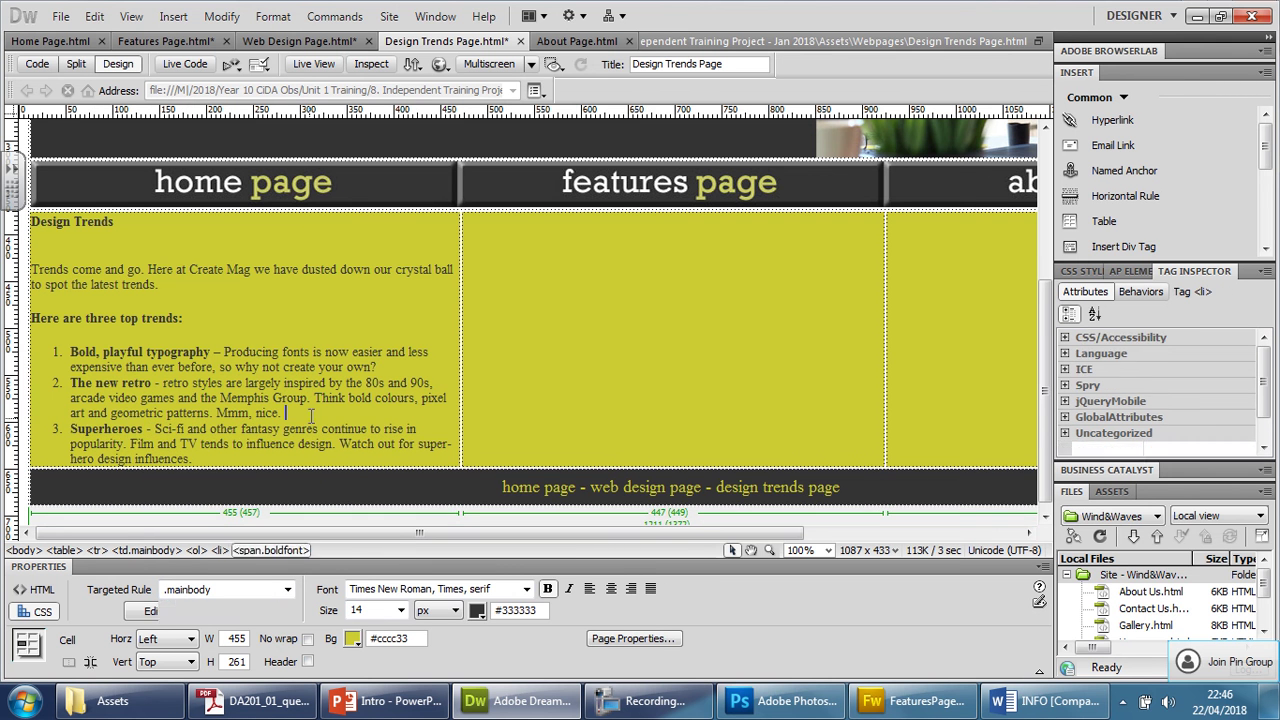
On Web Design Page.html, apply the boldfont class to the "Web Design" heading
left_click(265, 45)
left_click_drag(114, 226, 30, 222)
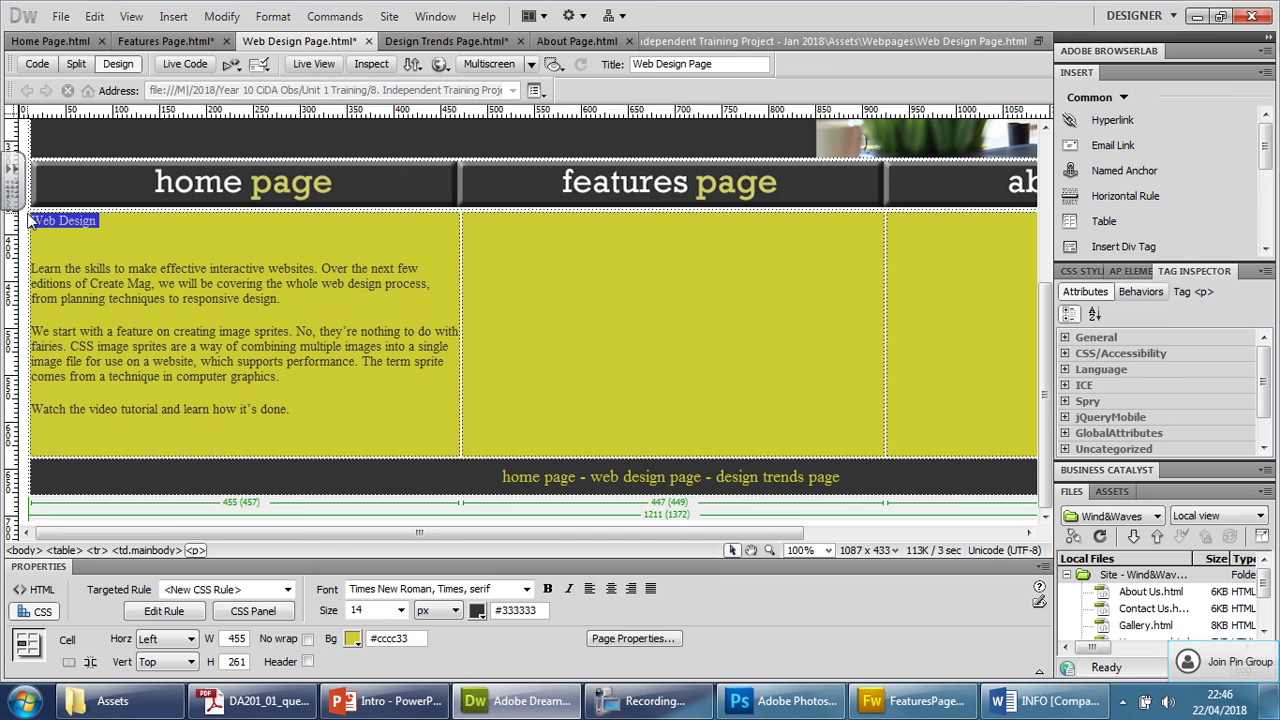
left_click(250, 592)
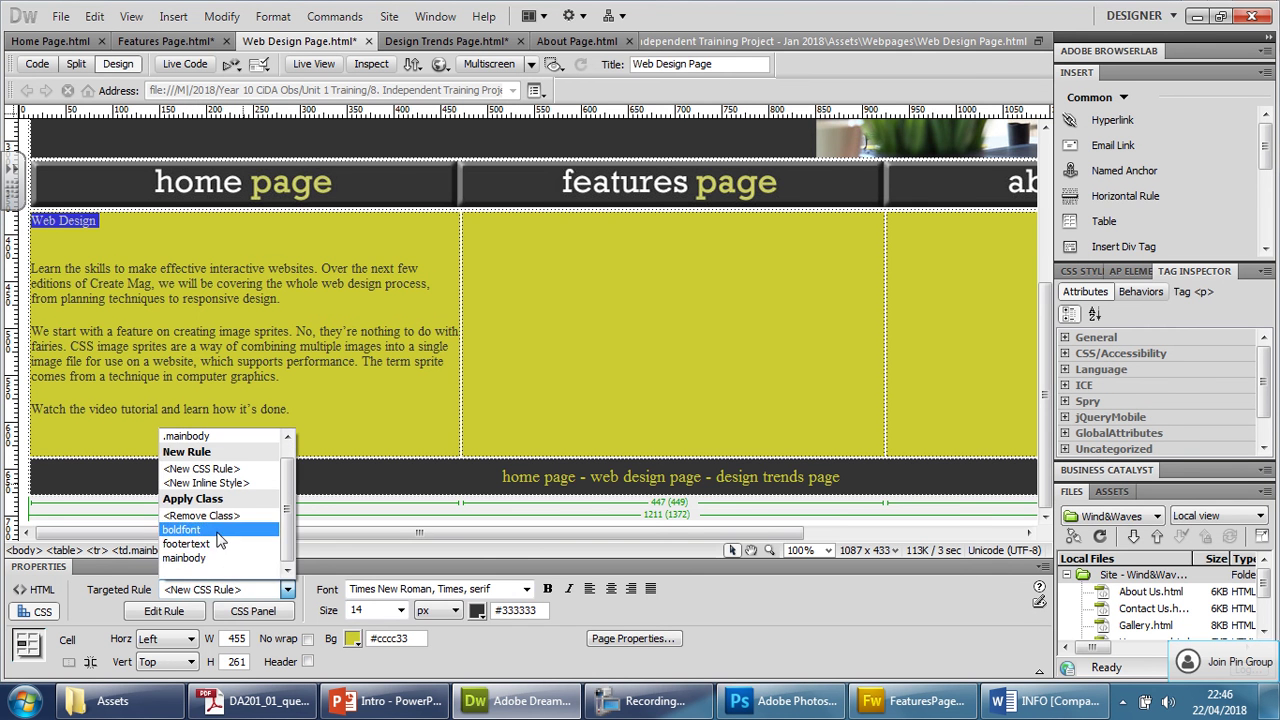
left_click(200, 548)
left_click(155, 332)
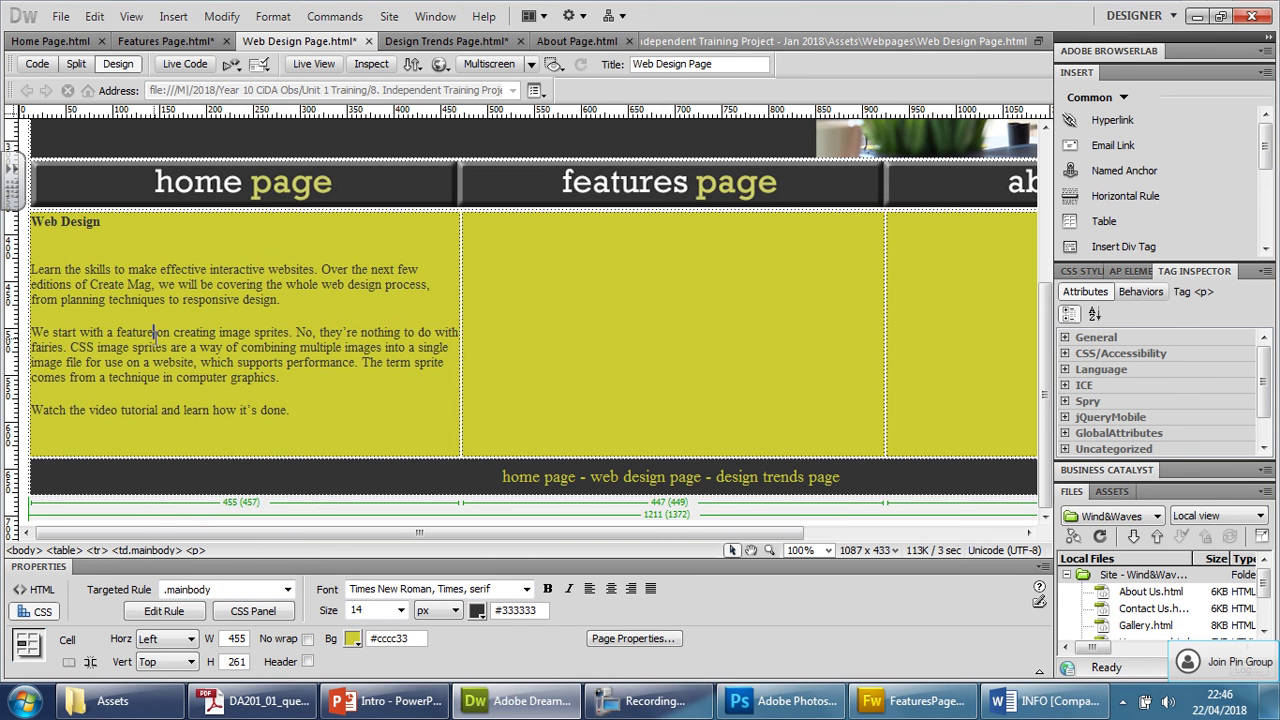
On Features Page.html, apply the boldfont class to the "Features" heading
left_click(177, 41)
left_click_drag(32, 274, 76, 276)
left_click(218, 590)
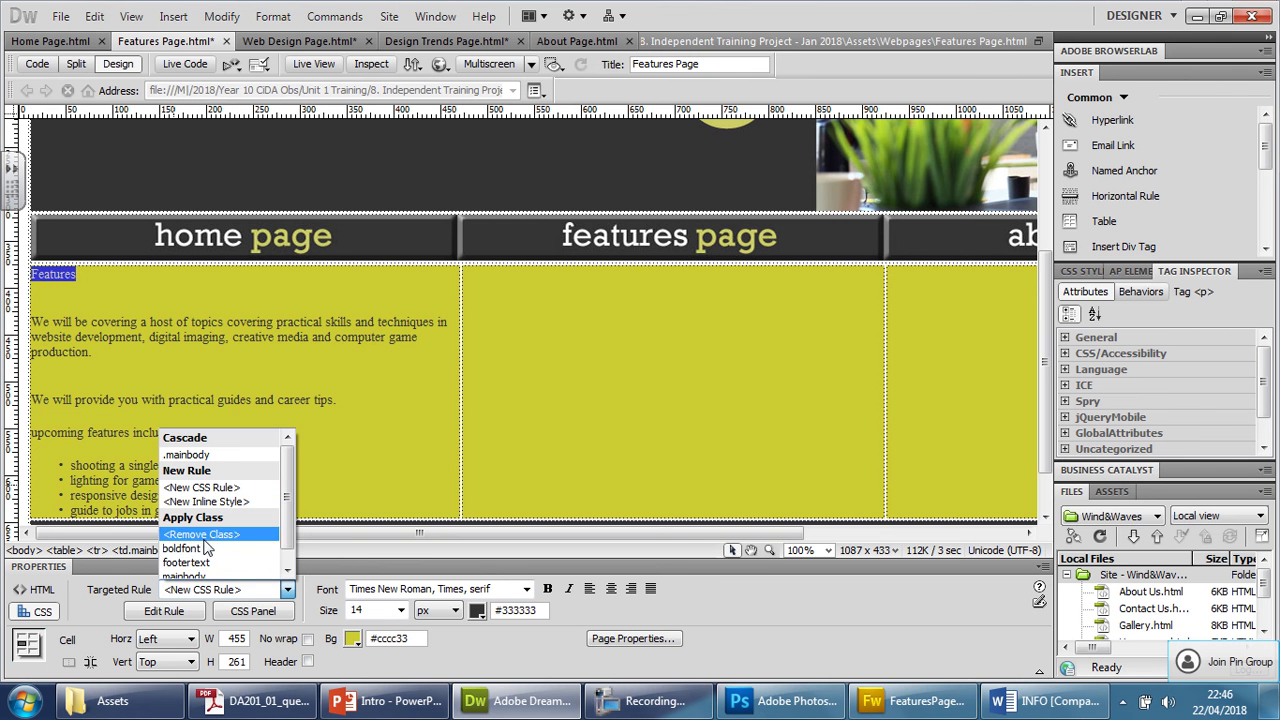
left_click(190, 548)
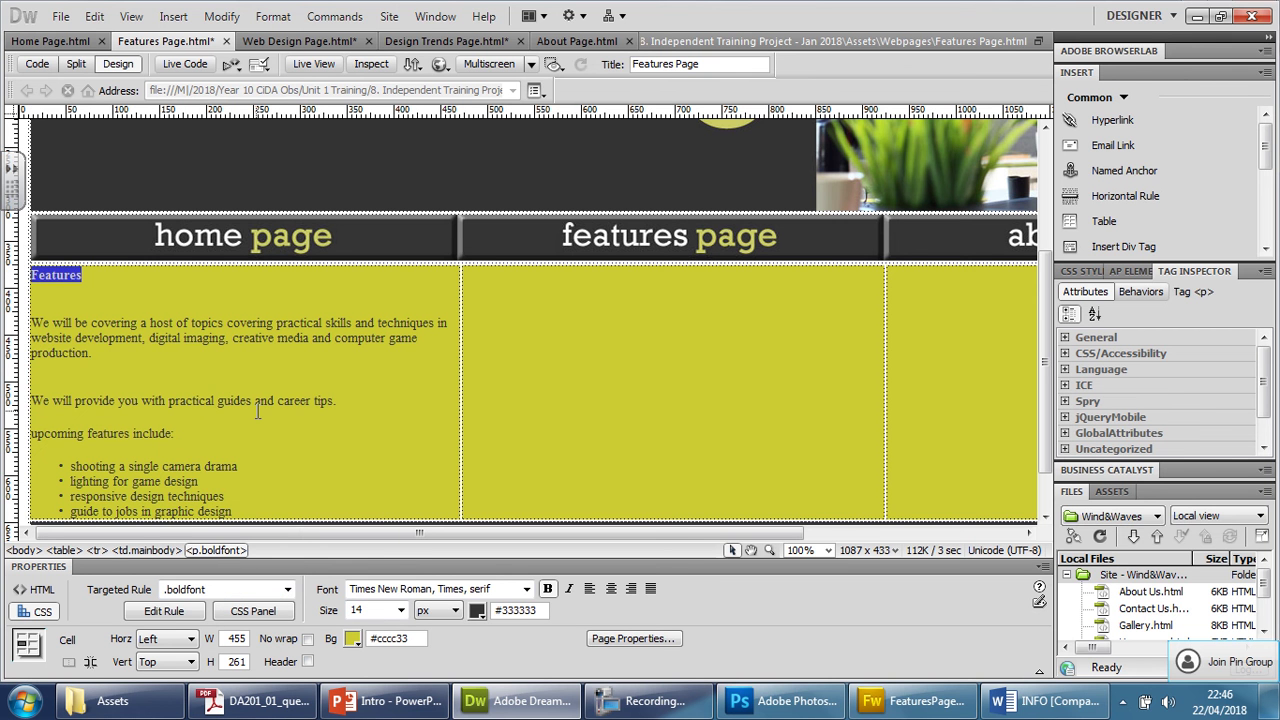
On Home Page.html, add a full stop after "February 1st 2018"
left_click(55, 41)
scroll(268, 398, "down", 3)
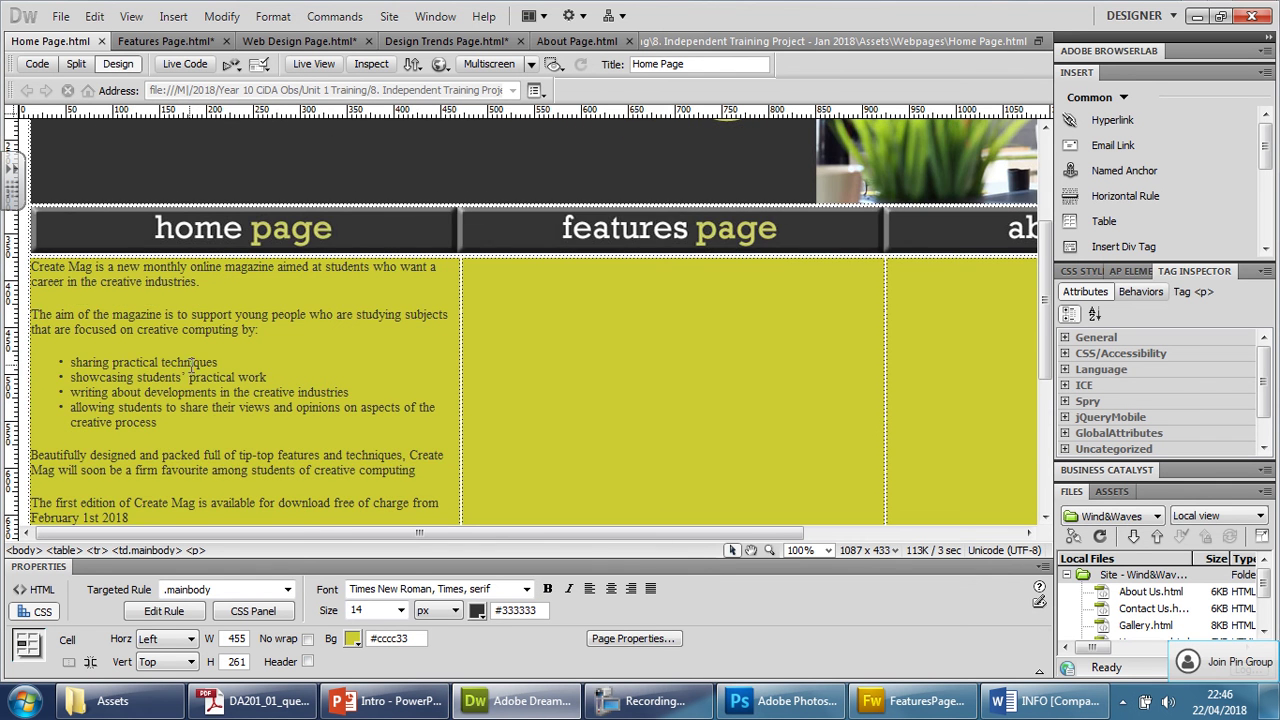
scroll(191, 365, "down", 3)
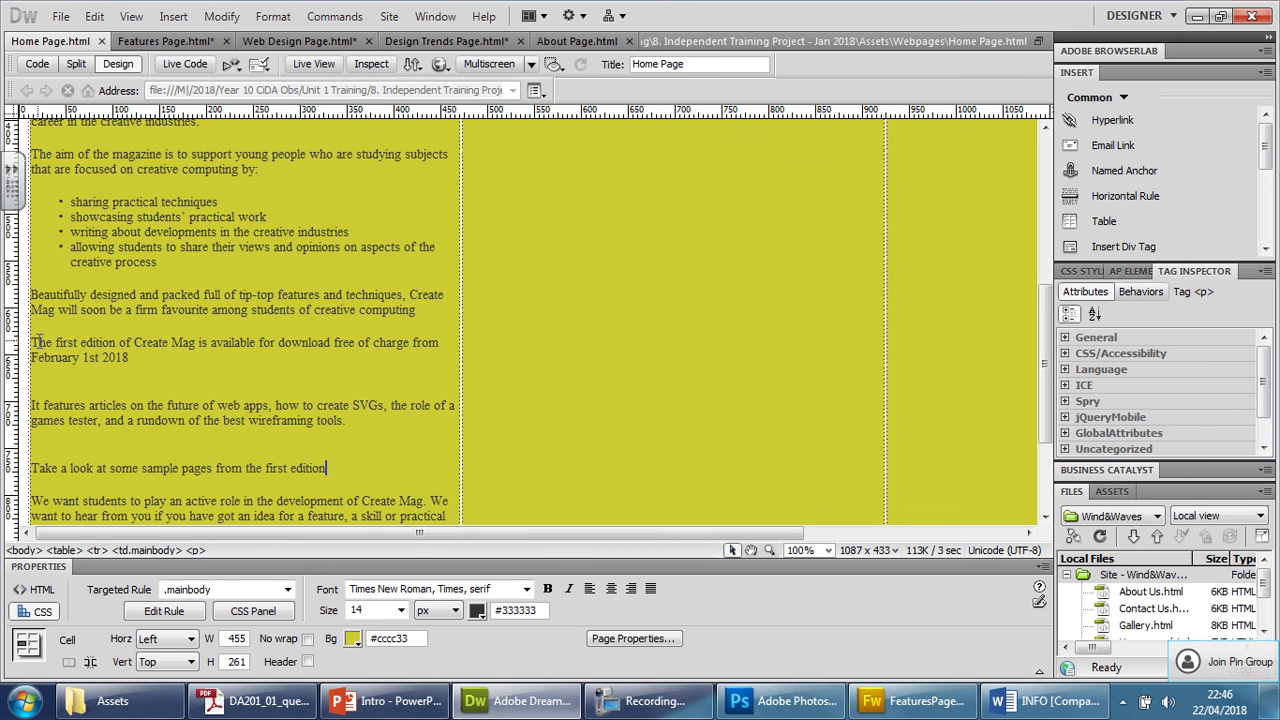
left_click_drag(36, 342, 138, 360)
left_click(151, 360)
type(".")
Apply the boldfont class to the sentence "The first edition of Create Mag is available for download free of charge from February 1st 2018."
left_click_drag(133, 357, 31, 342)
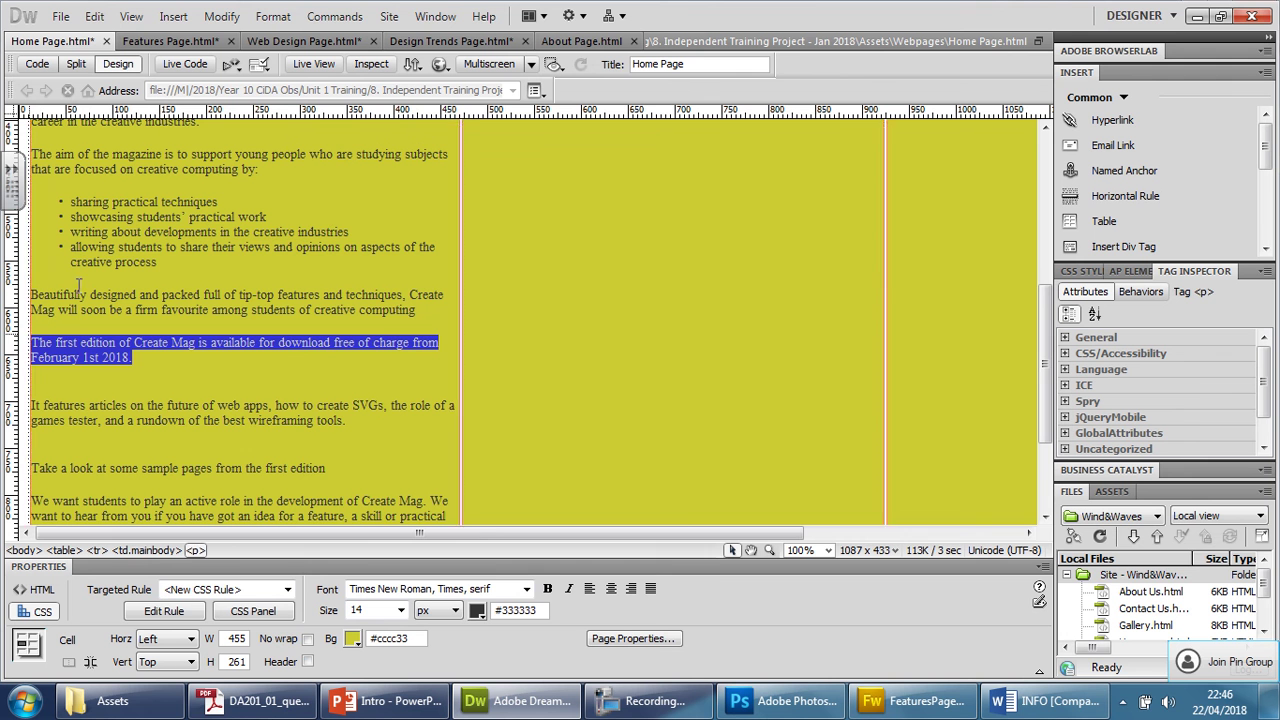
left_click(260, 590)
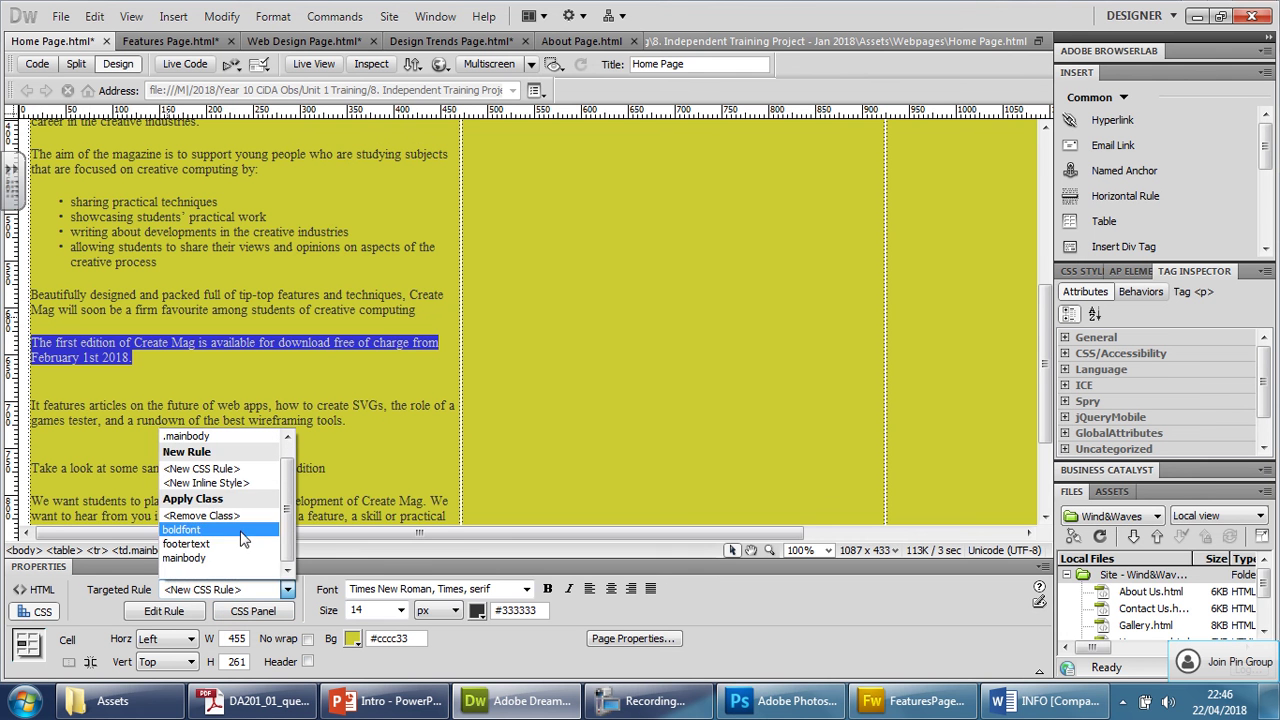
left_click(240, 530)
left_click(279, 406)
scroll(297, 392, "down", 3)
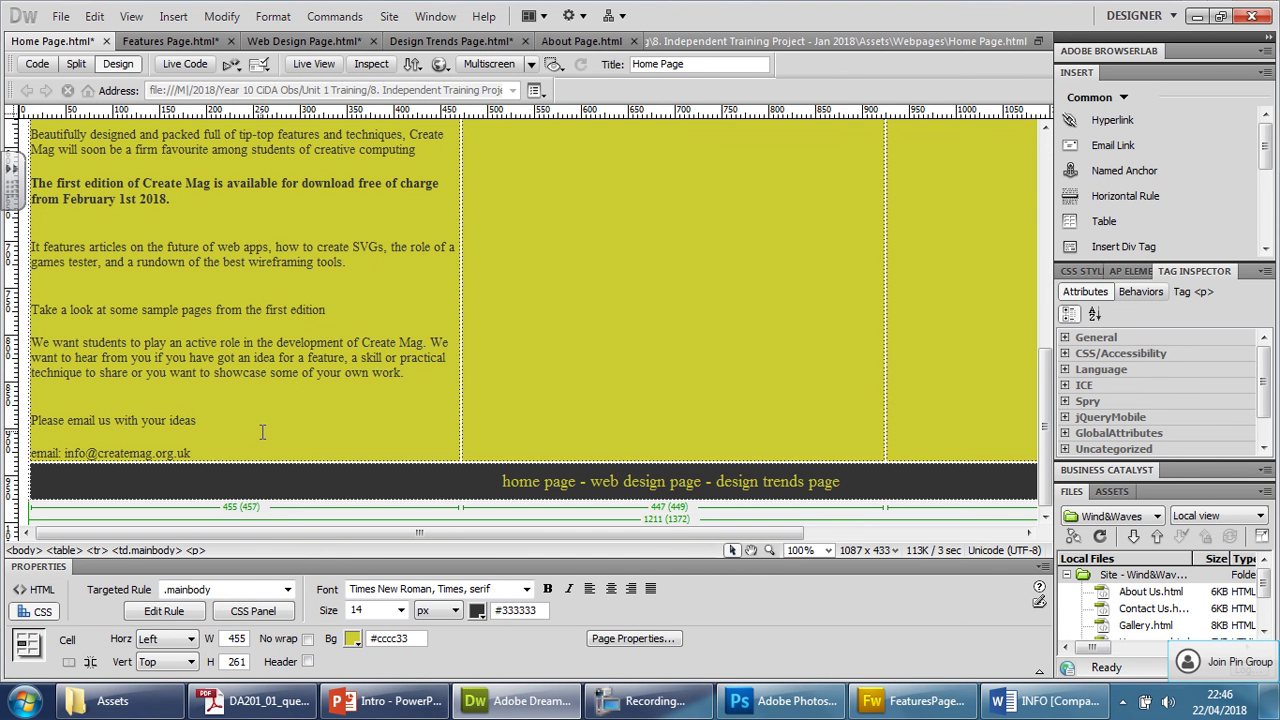
On Home Page.html, add a full stop after "first edition" and a colon after "with your ideas", joining the email line onto that sentence
type(".")
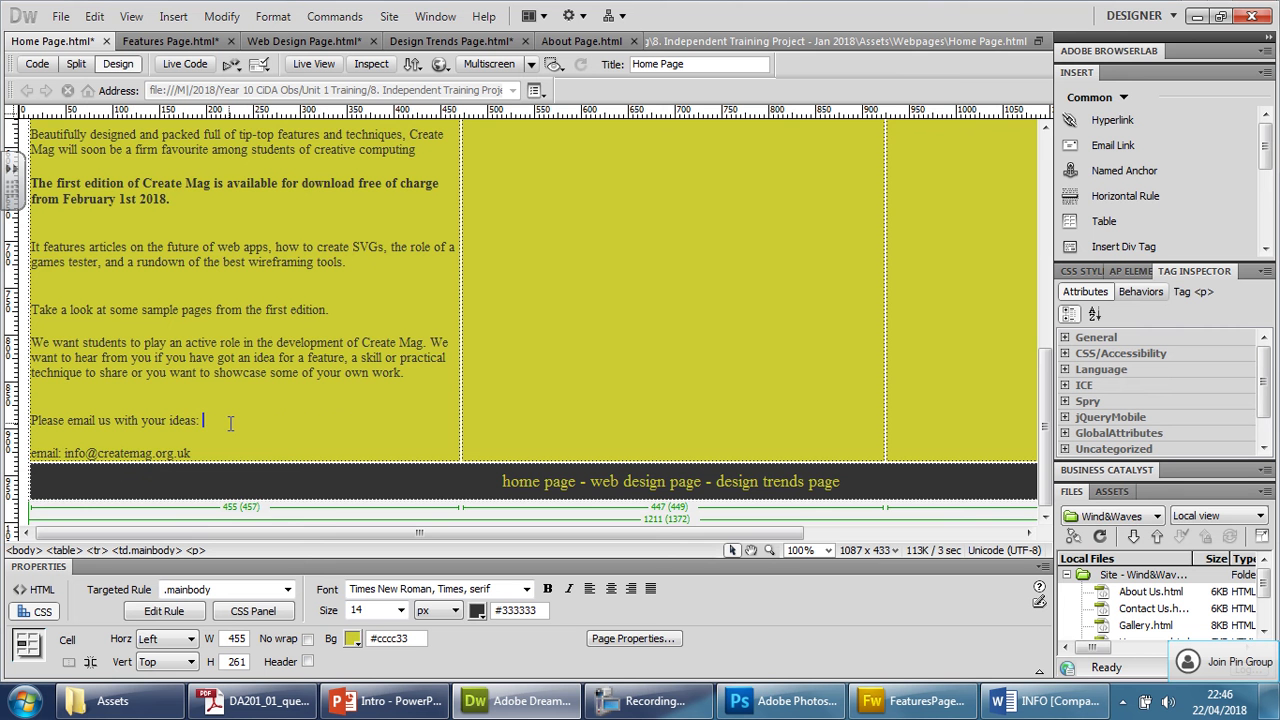
key("Delete")
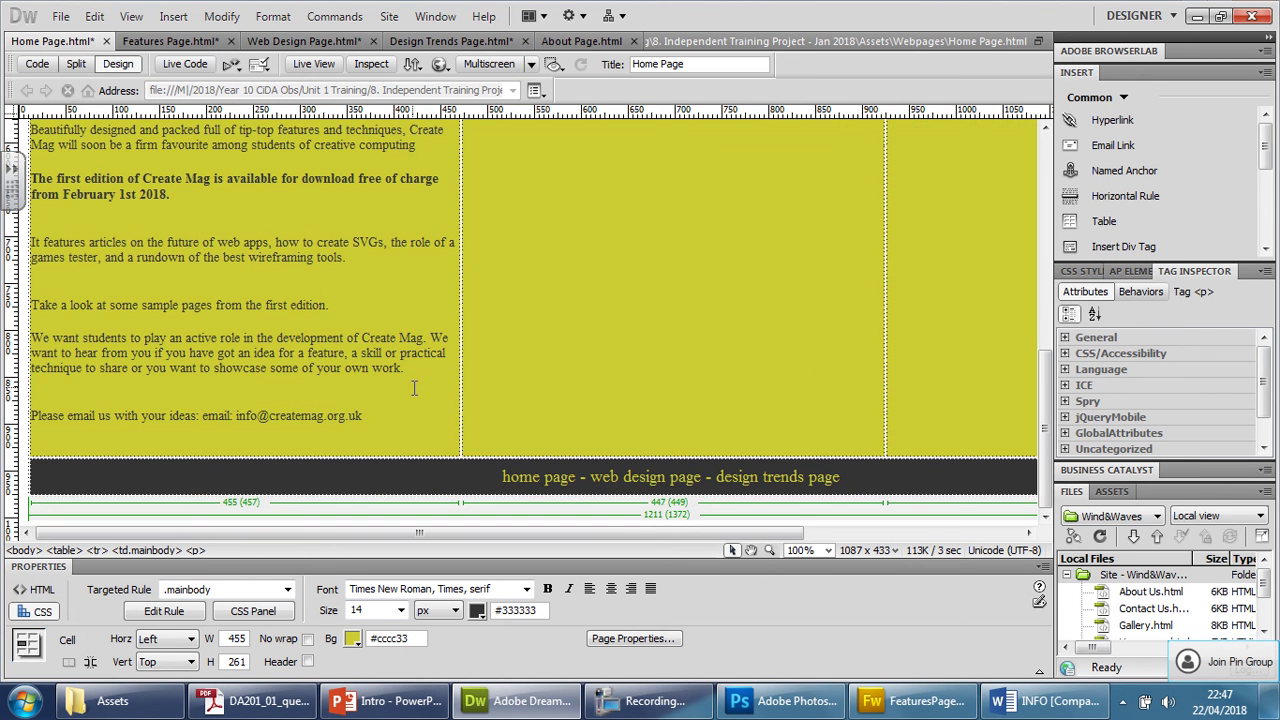
Save Home Page.html, Features Page.html, Web Design Page.html and Design Trends Page.html, and check About Page.html before returning to Design Trends Page.html
scroll(420, 381, "up", 10)
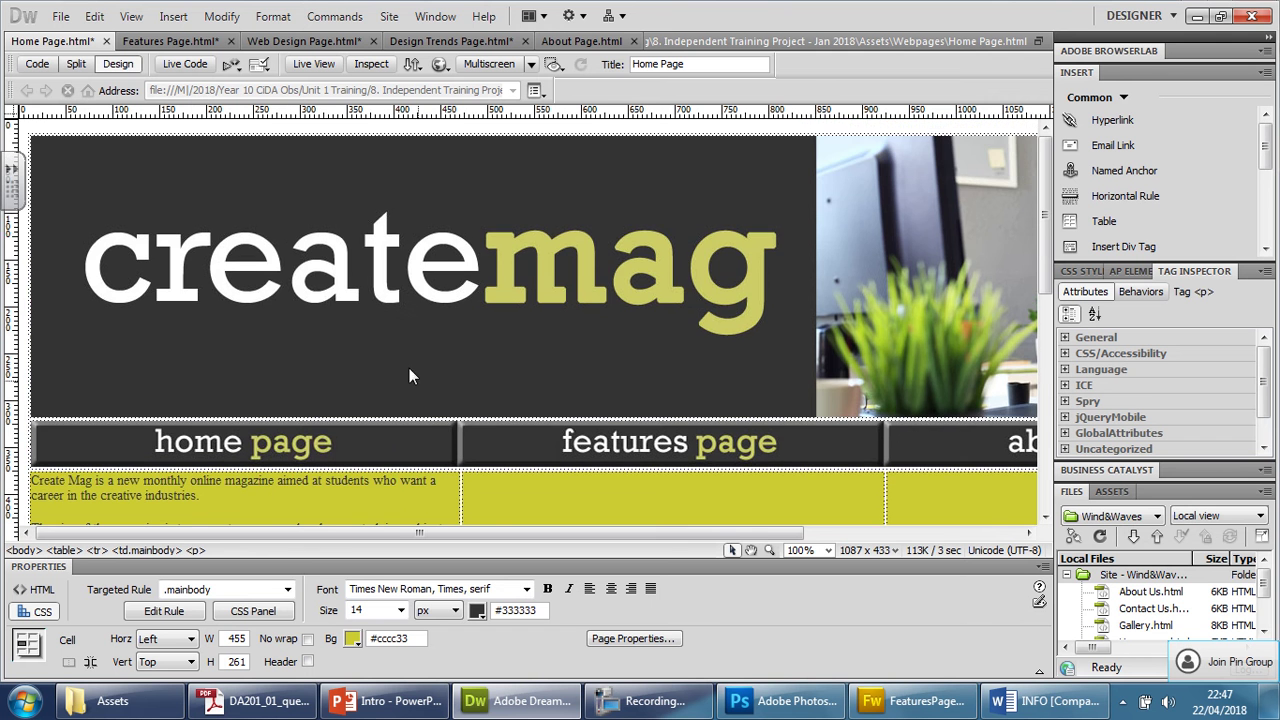
key("ctrl+s")
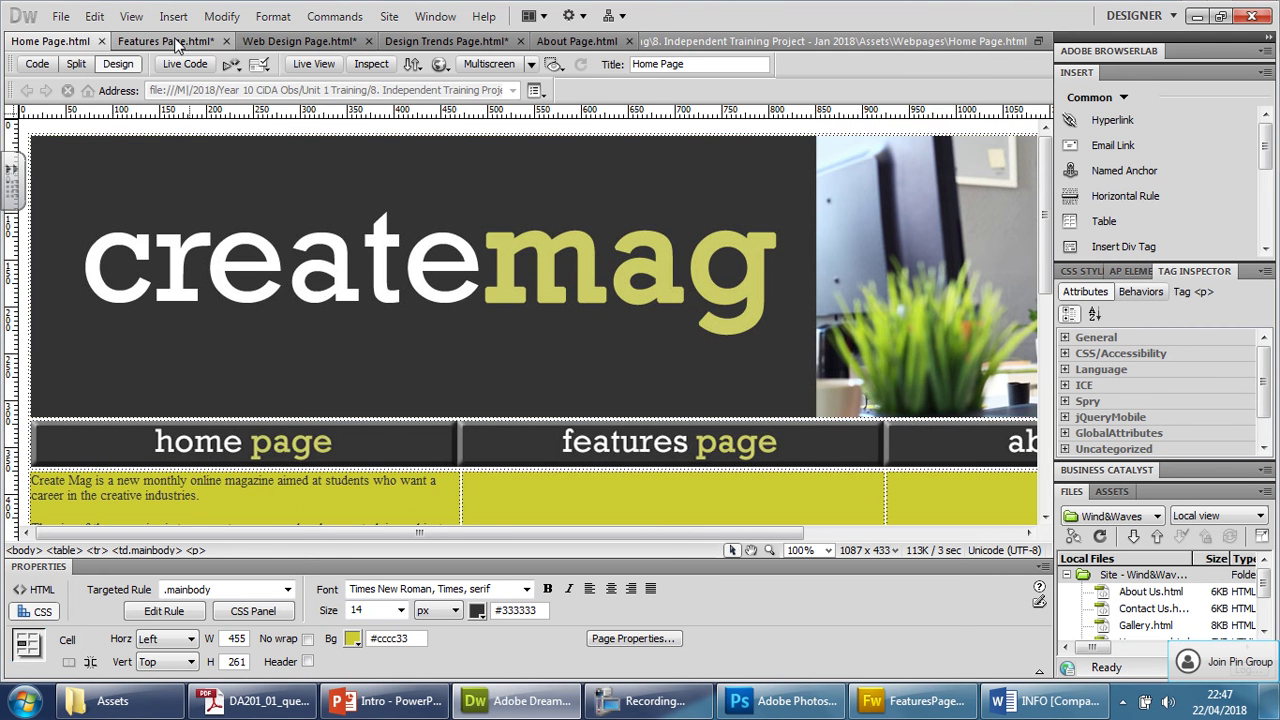
left_click(168, 41)
key("ctrl+s")
left_click(279, 41)
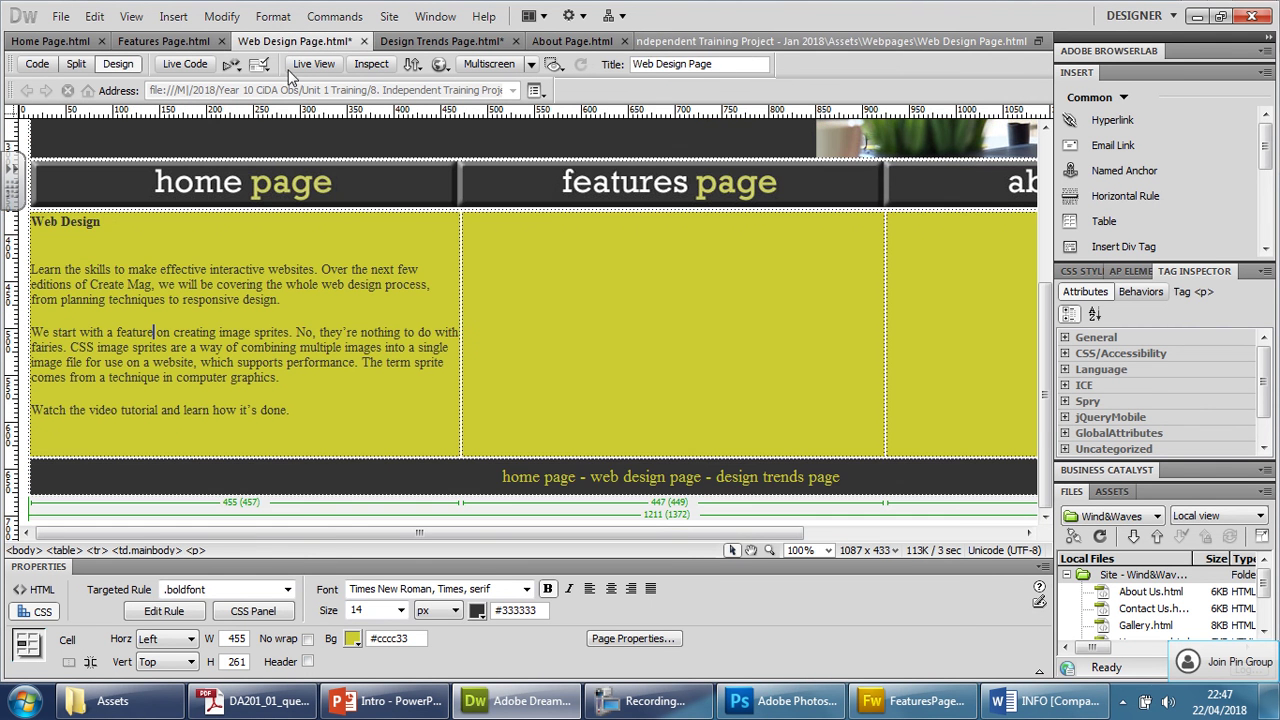
key("ctrl+s")
left_click(391, 43)
key("ctrl+s")
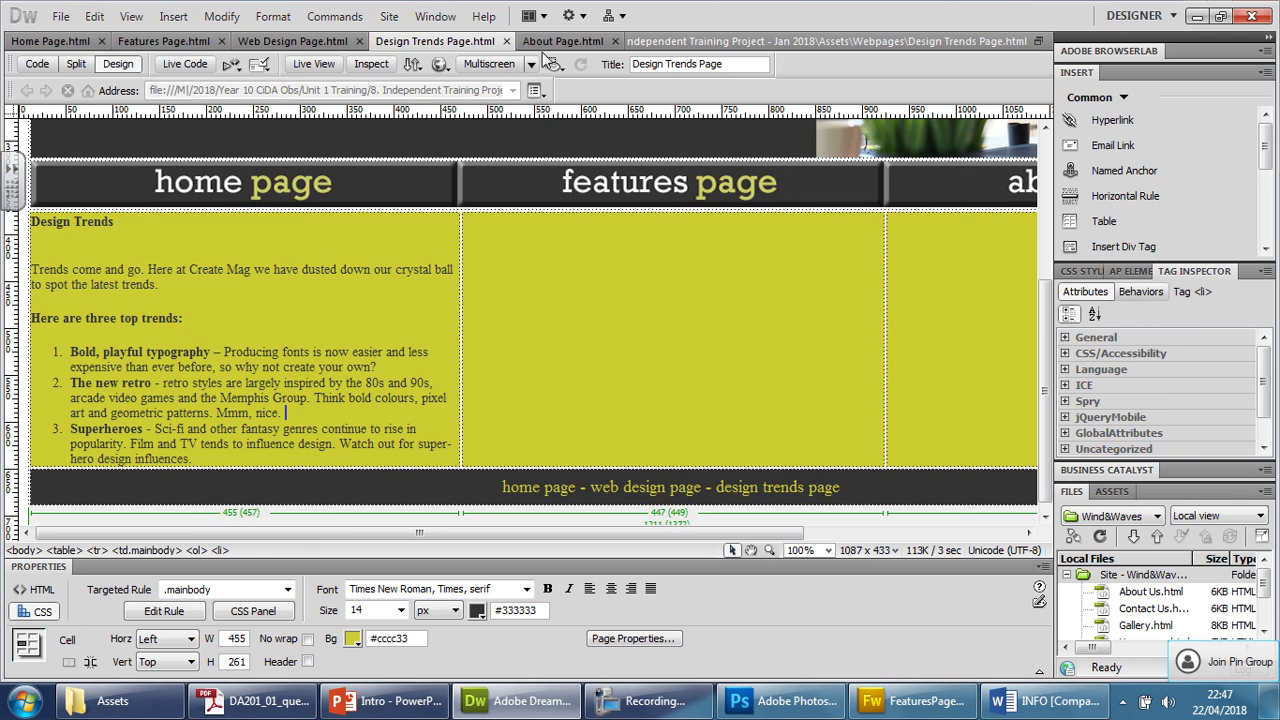
left_click(550, 43)
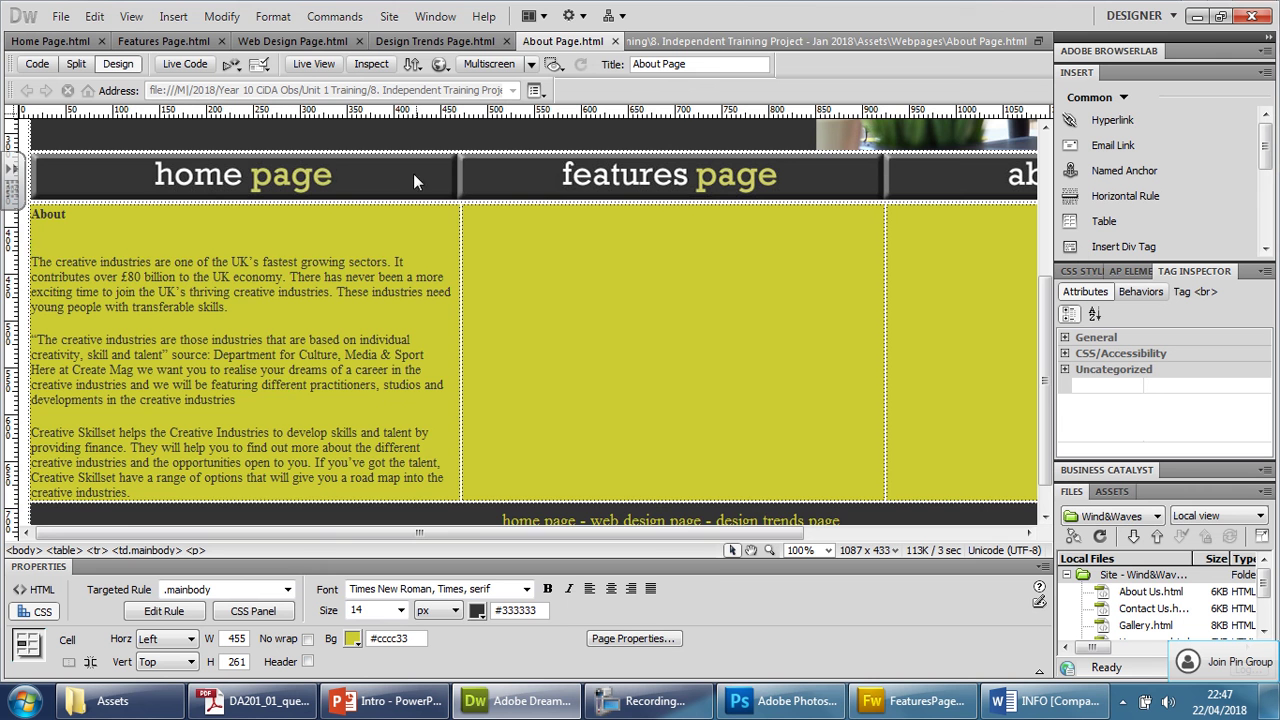
left_click(405, 42)
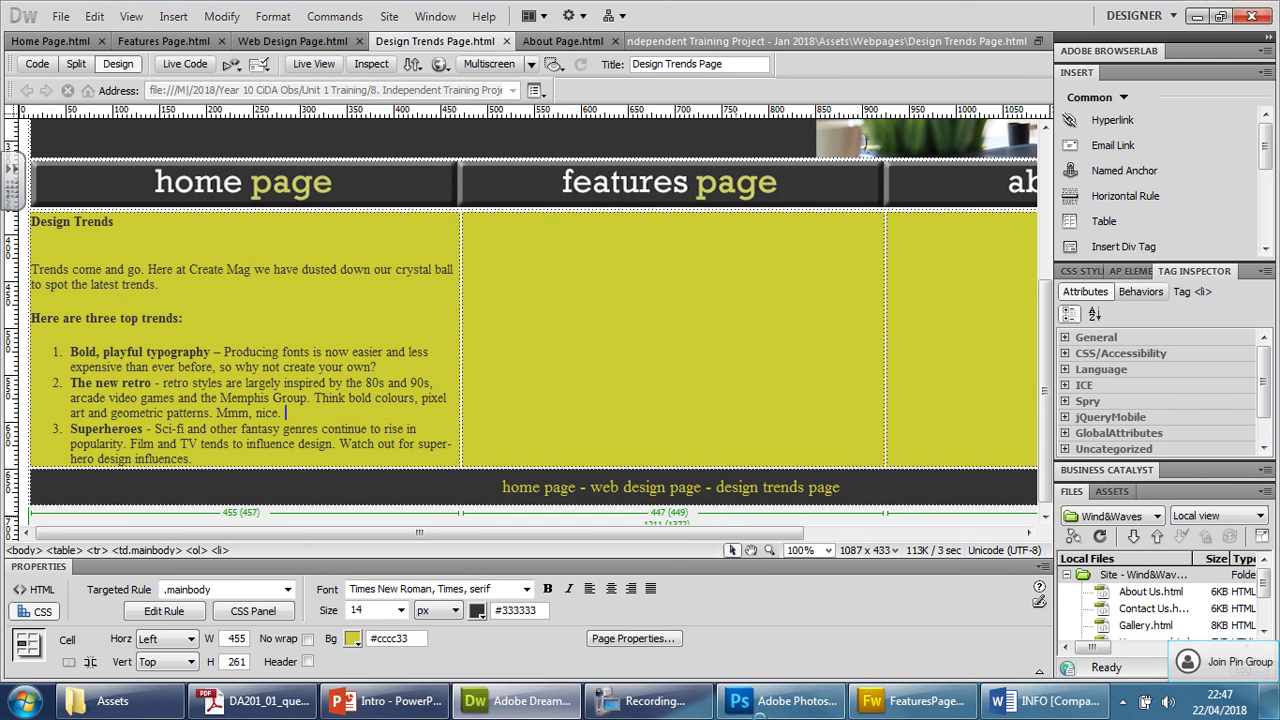